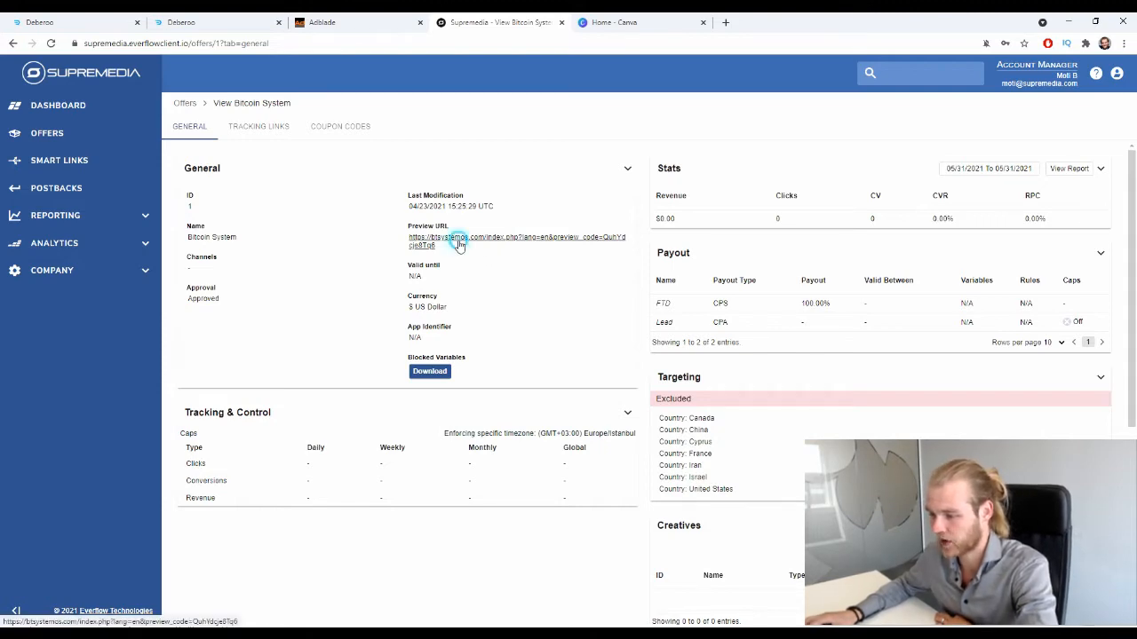
Open the Bitcoin System offer's preview landing page, look through it, and return to the offer details
left_click(458, 245)
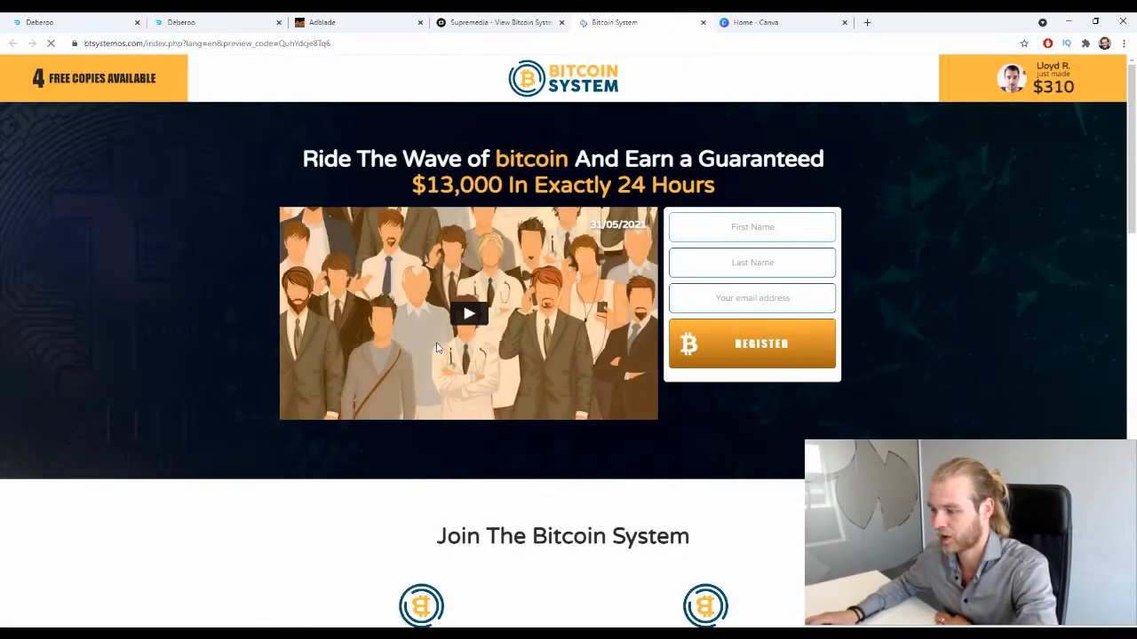
scroll(1008, 171, "down", 3)
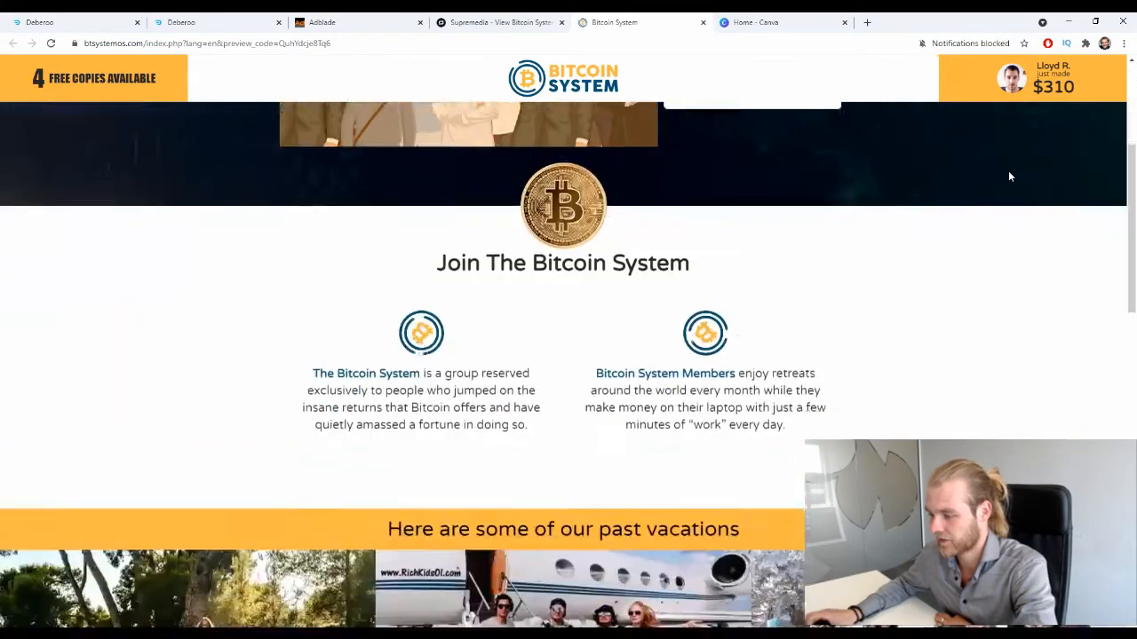
scroll(1000, 226, "down", 10)
scroll(923, 245, "up", 7)
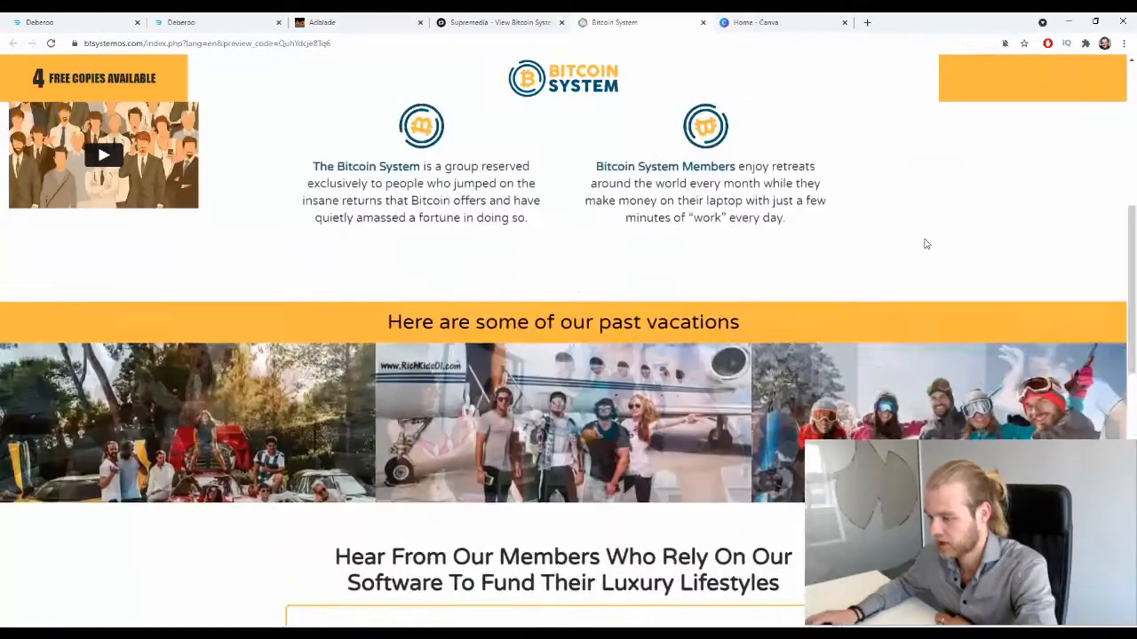
scroll(924, 244, "up", 6)
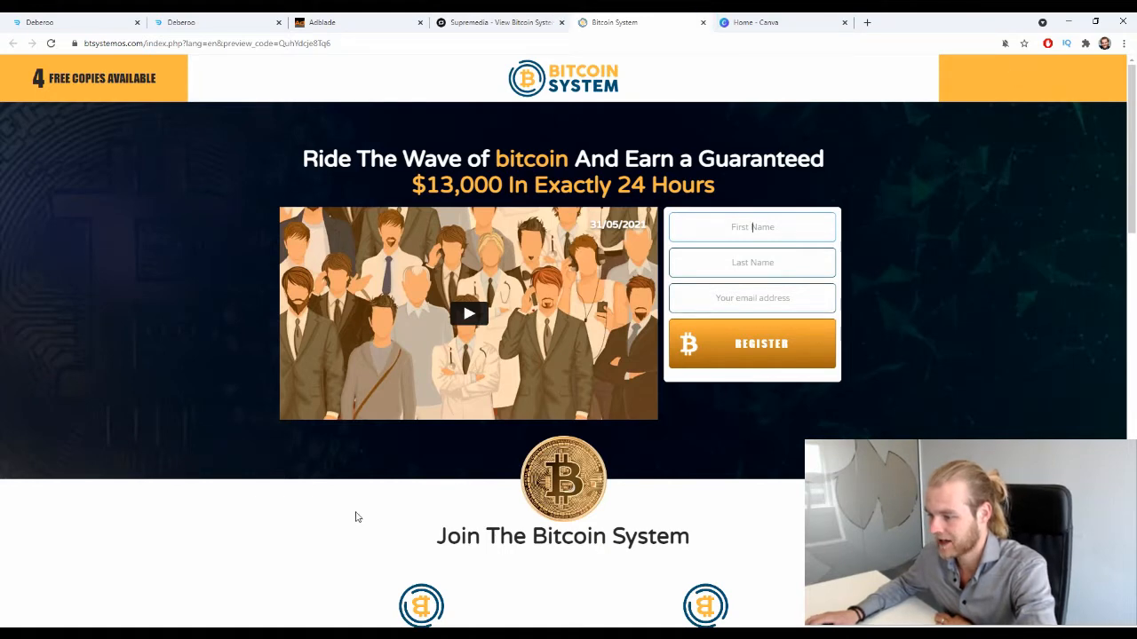
left_click(702, 22)
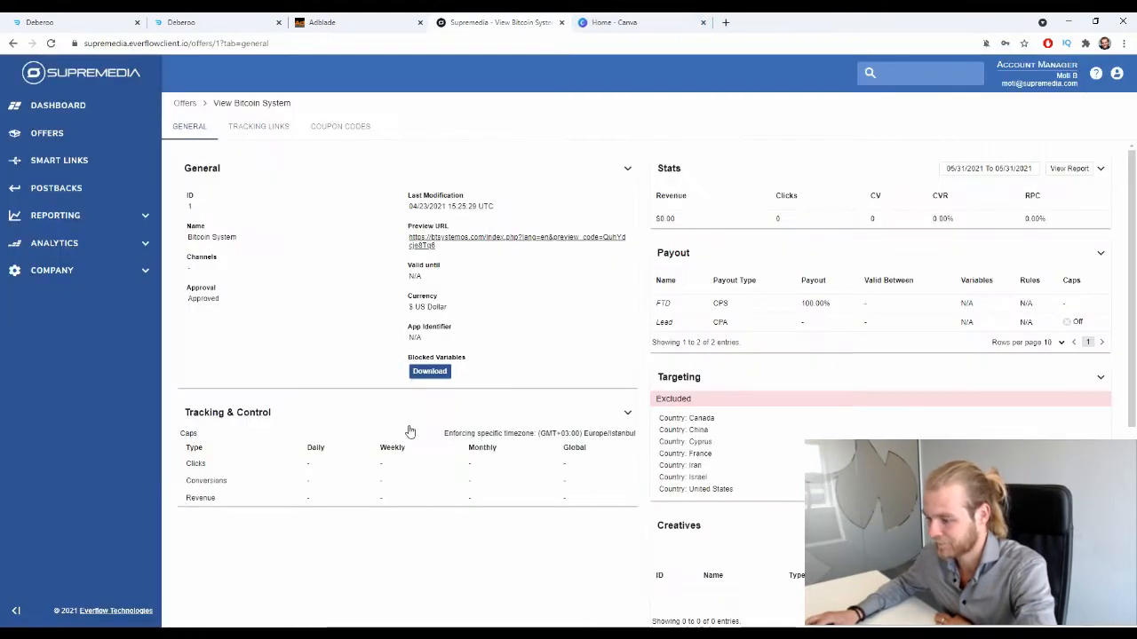
left_click(542, 330)
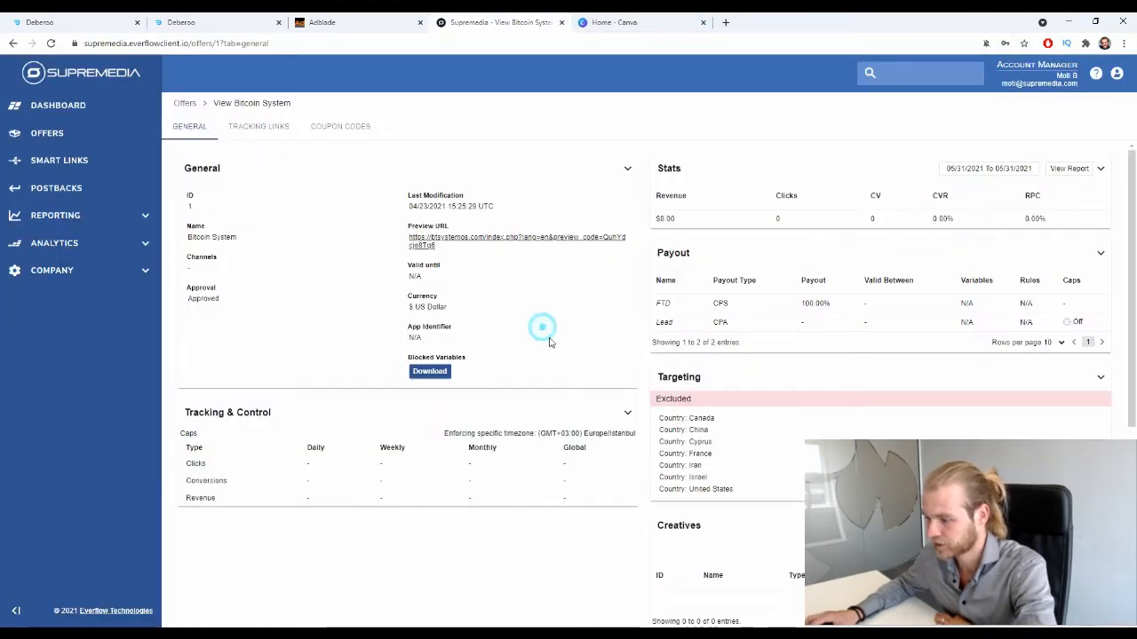
Switch to the Deberoo tracker and start adding a new affiliate network from the affiliate networks list
left_click(233, 24)
left_click(87, 17)
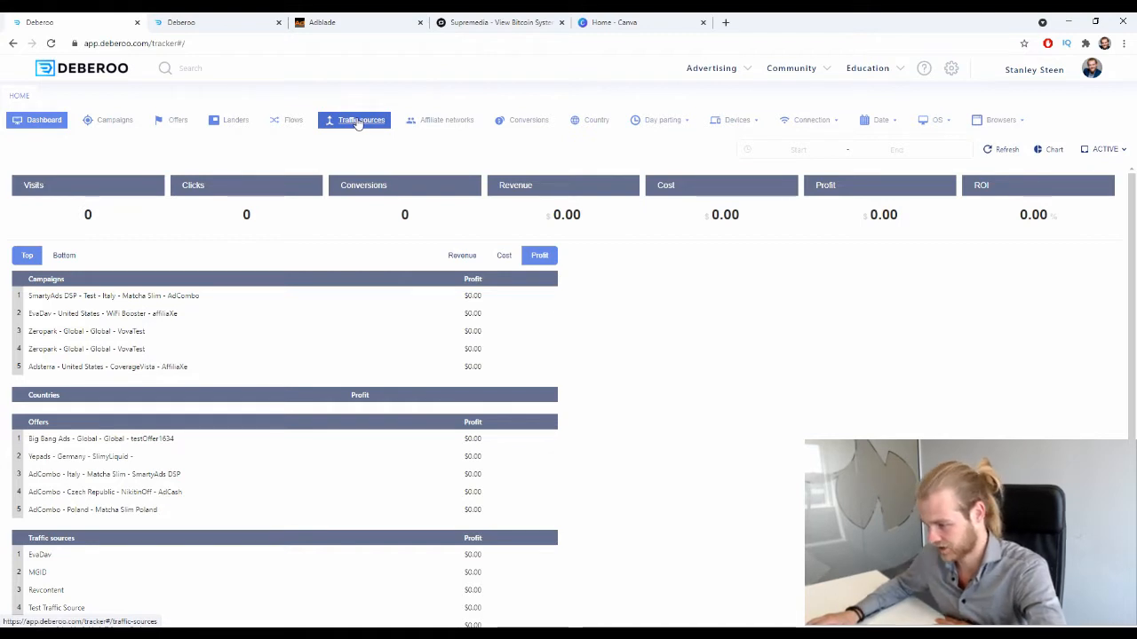
left_click(447, 124)
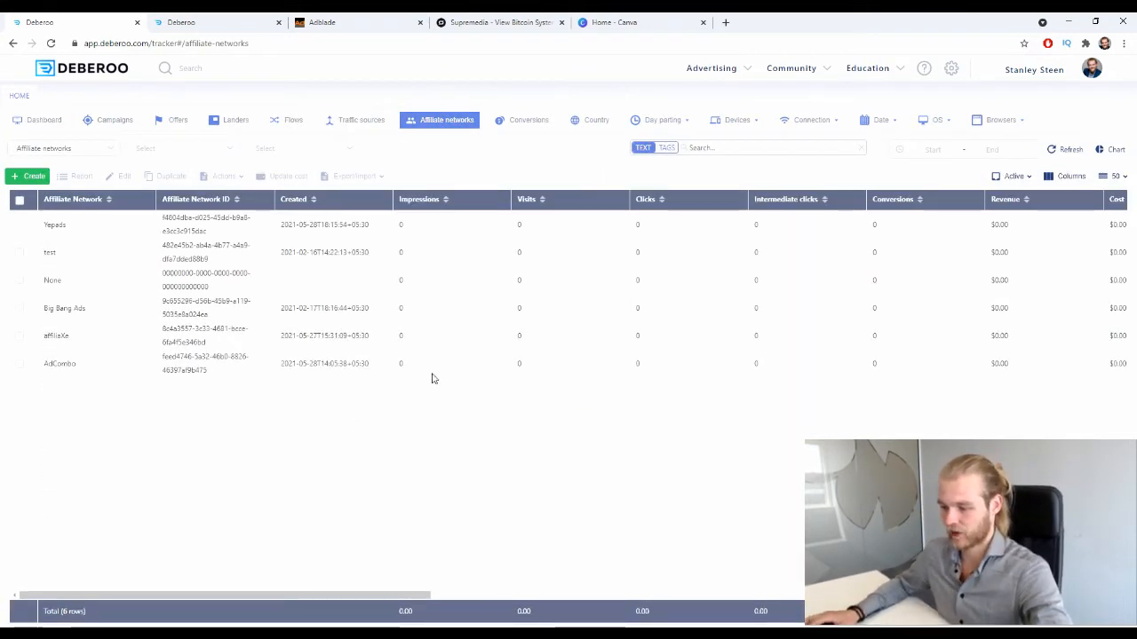
left_click(27, 176)
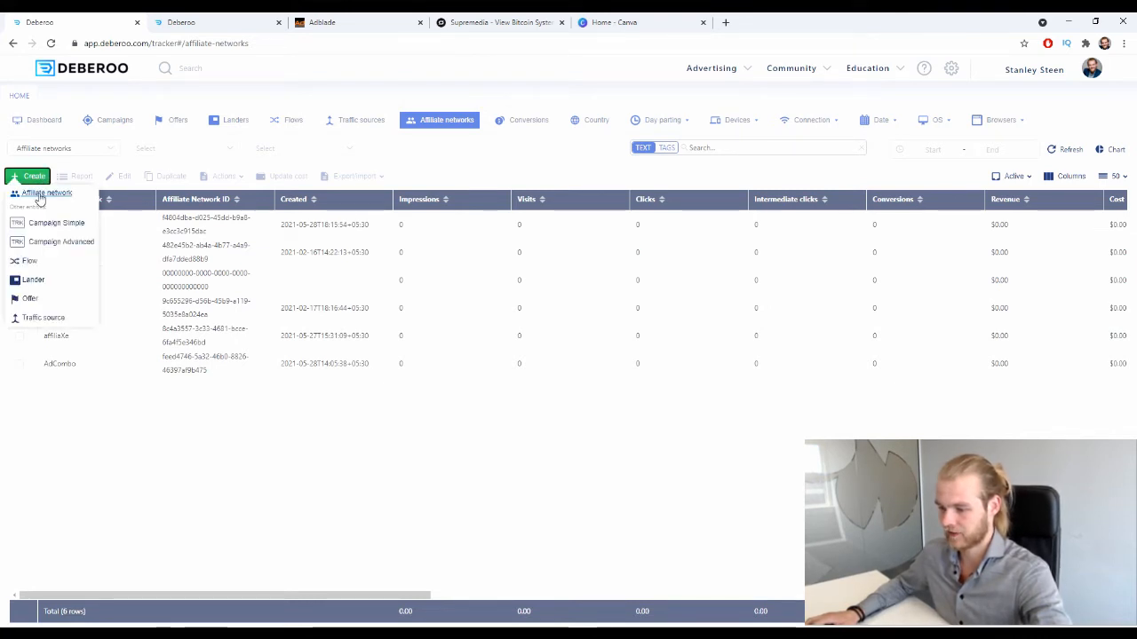
left_click(33, 194)
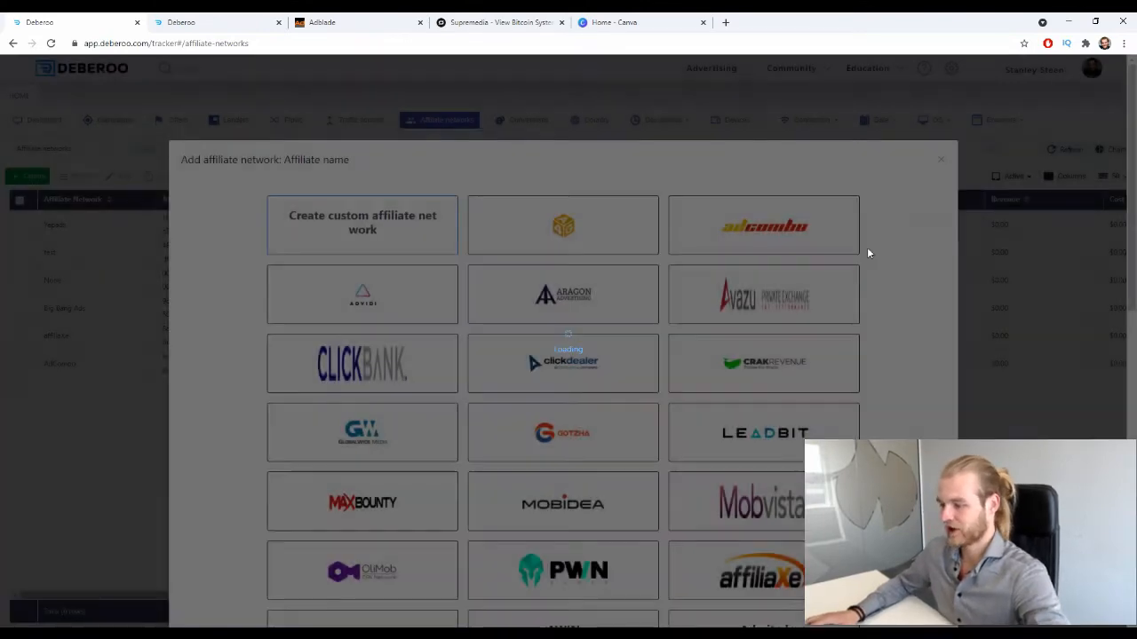
Look through the predefined affiliate network templates for one that matches the offer's network
scroll(871, 258, "down", 3)
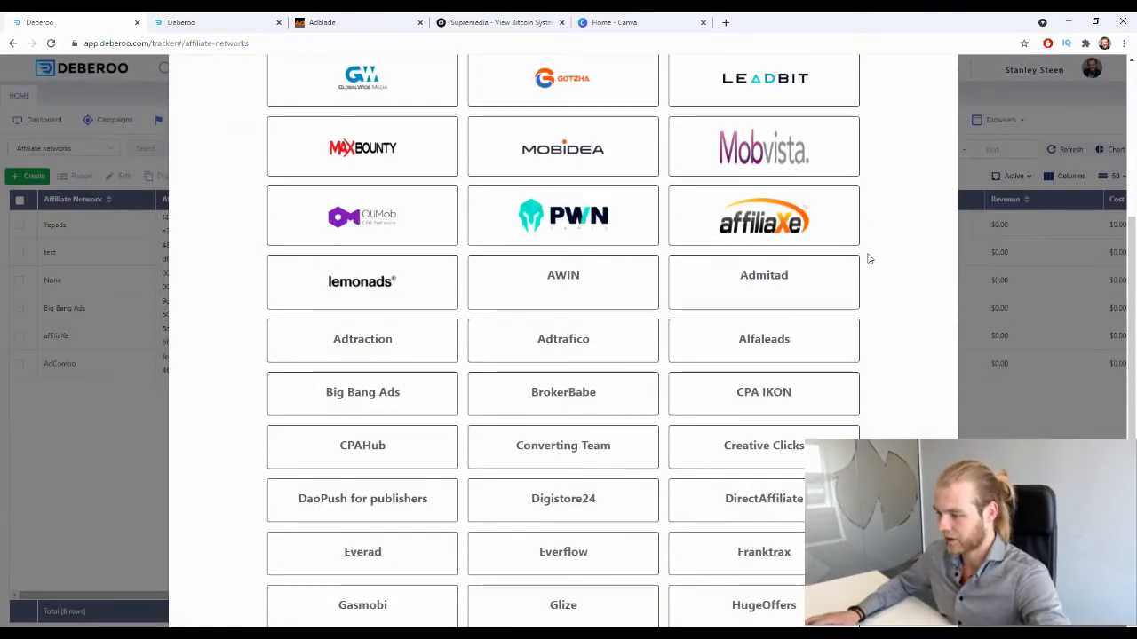
scroll(868, 259, "down", 4)
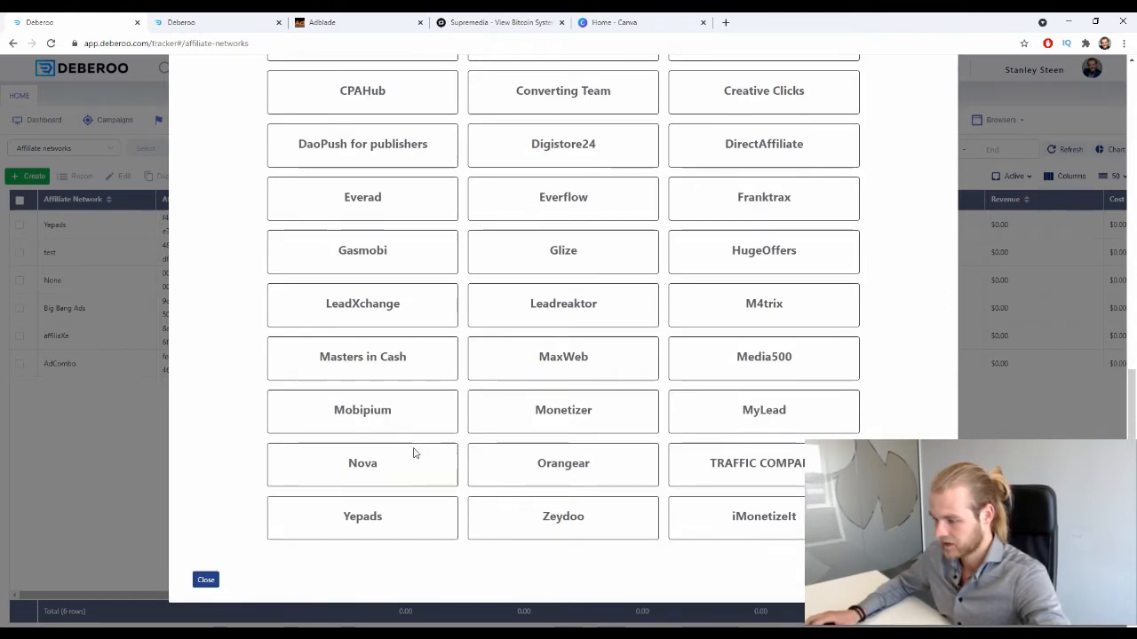
scroll(680, 431, "up", 1)
scroll(845, 329, "up", 2)
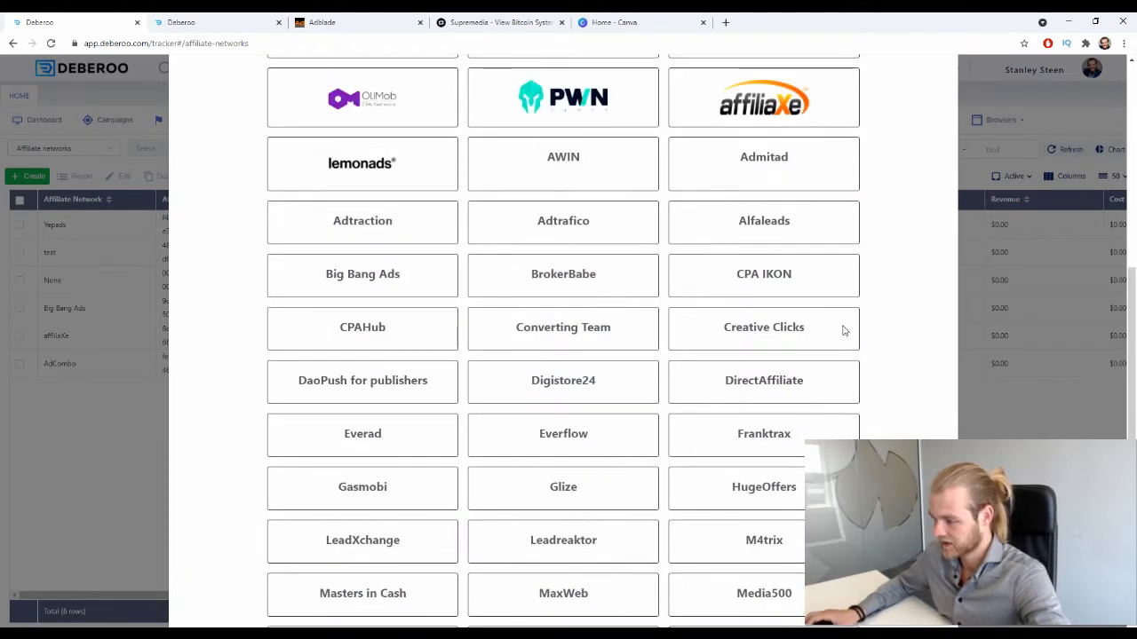
scroll(882, 344, "up", 5)
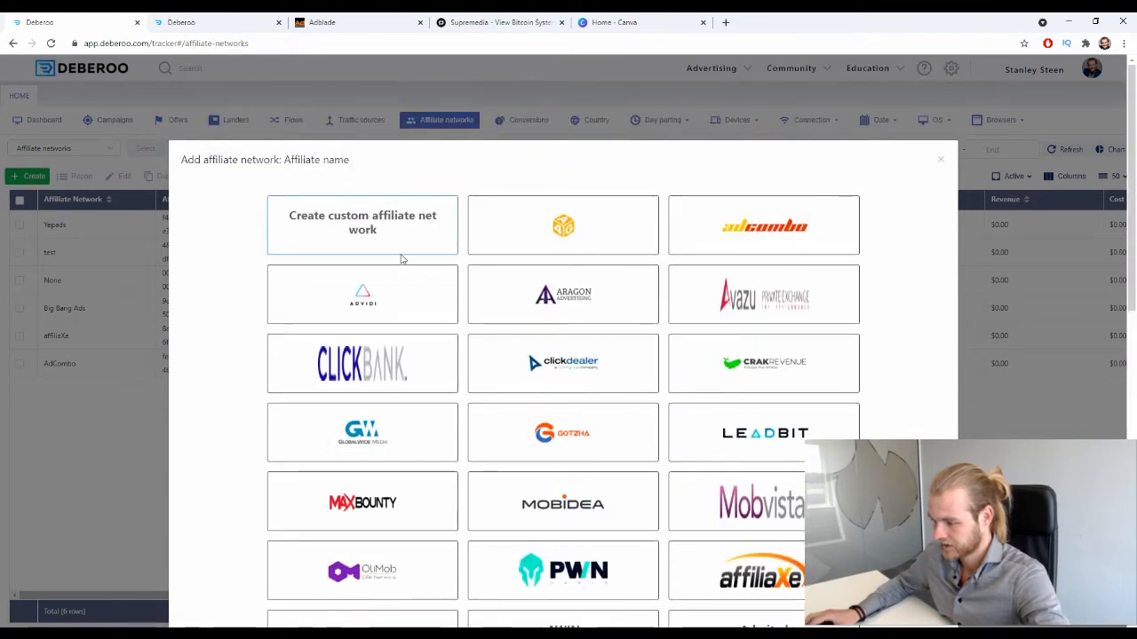
scroll(480, 306, "down", 4)
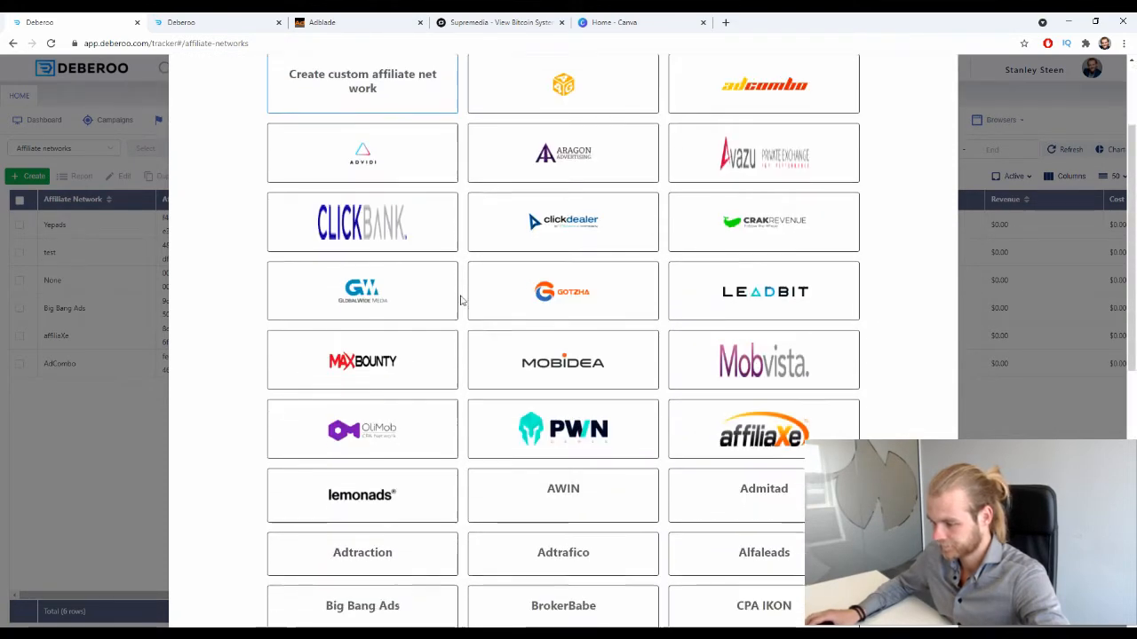
scroll(835, 320, "down", 5)
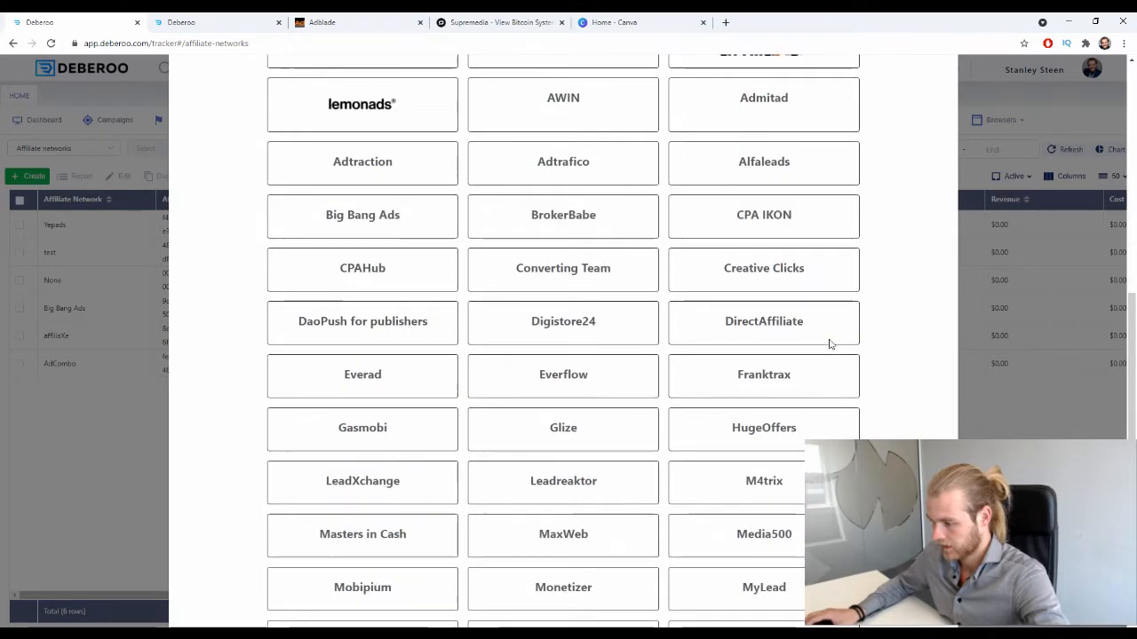
scroll(833, 338, "down", 2)
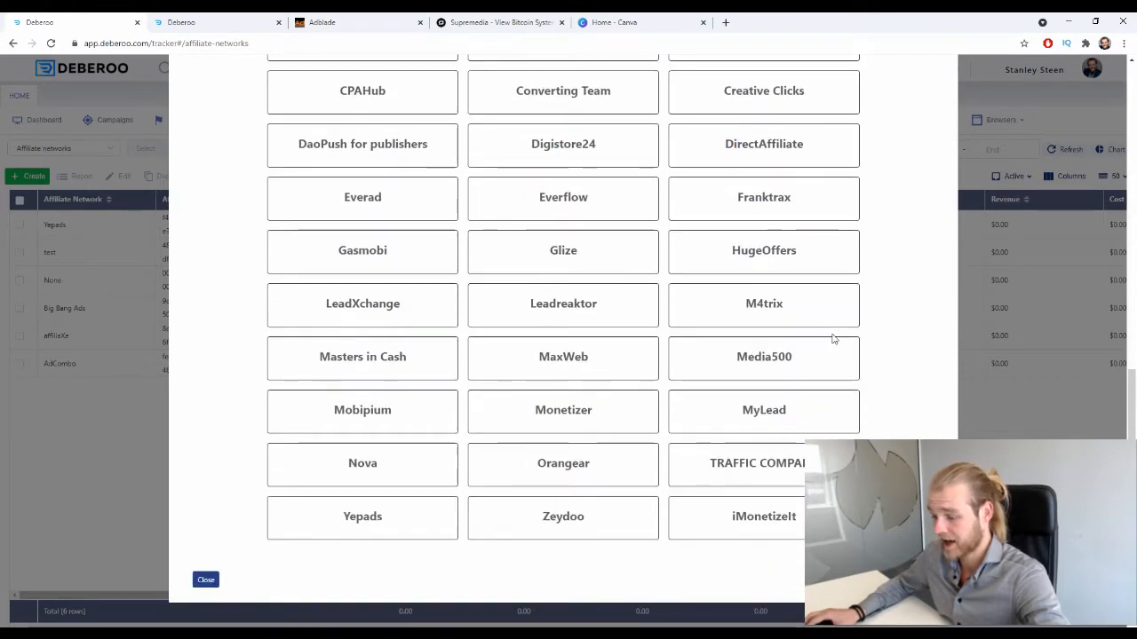
scroll(832, 343, "up", 10)
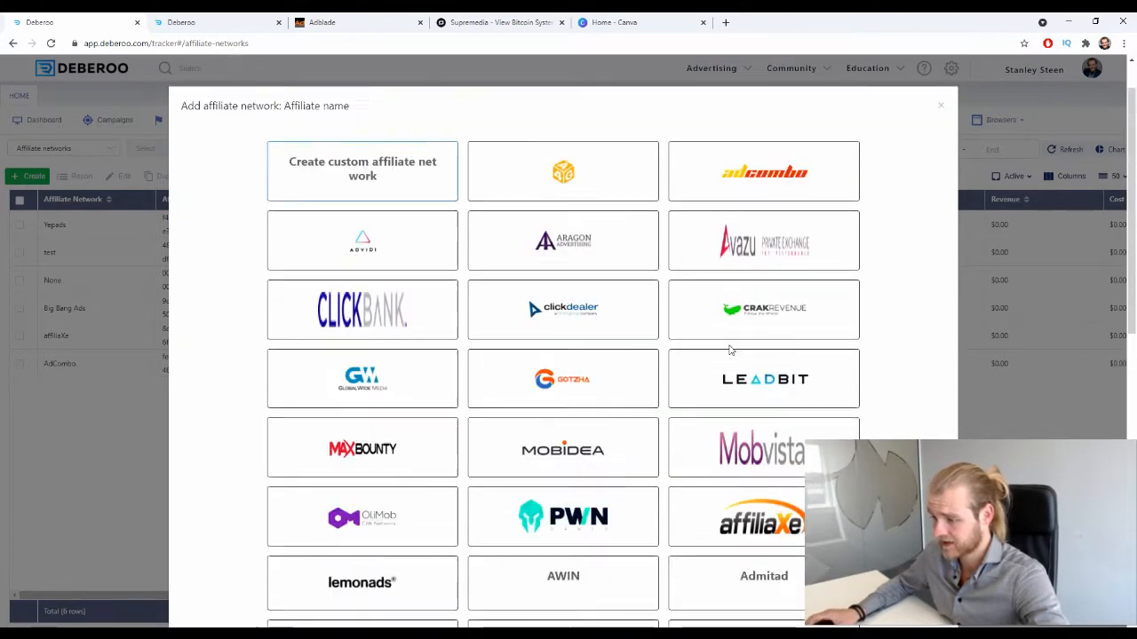
left_click_drag(437, 218, 330, 222)
left_click(262, 216)
scroll(418, 216, "down", 3)
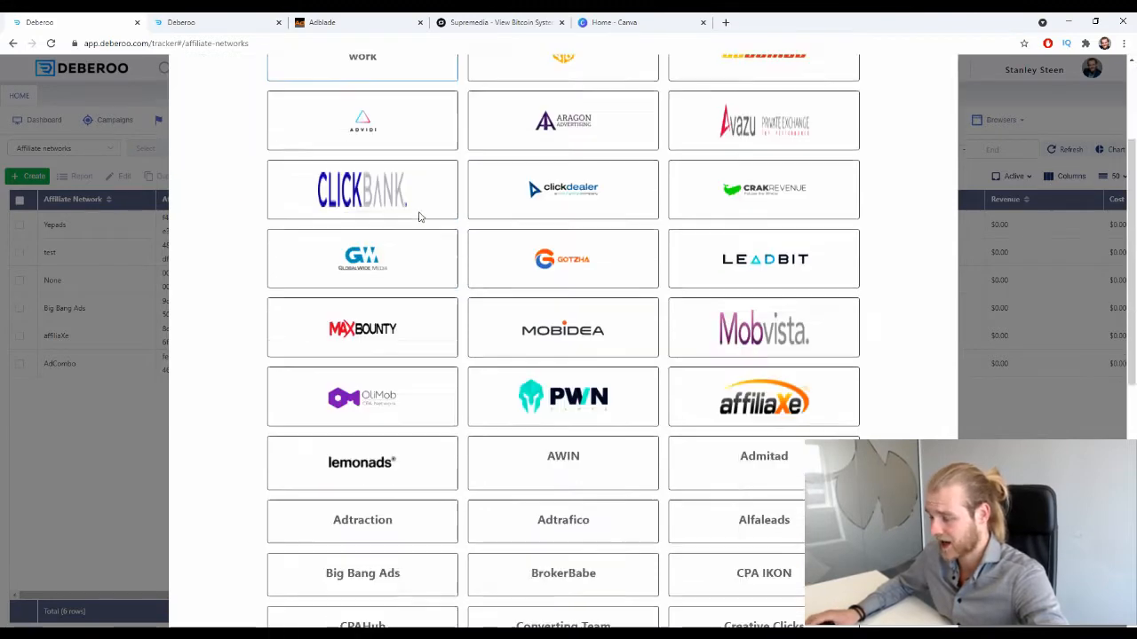
scroll(426, 221, "up", 3)
scroll(412, 234, "down", 5)
scroll(563, 337, "down", 3)
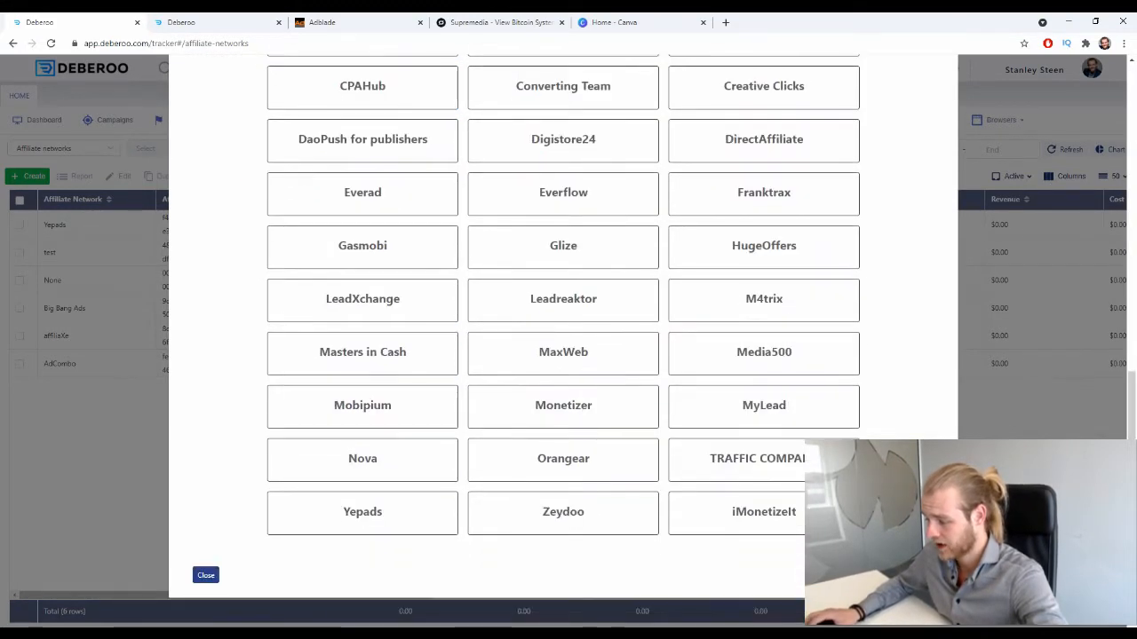
Start a custom affiliate network, name it SupremeMedia and assign it to the Initial workspace
left_click(272, 71)
left_click(271, 117)
key("Escape")
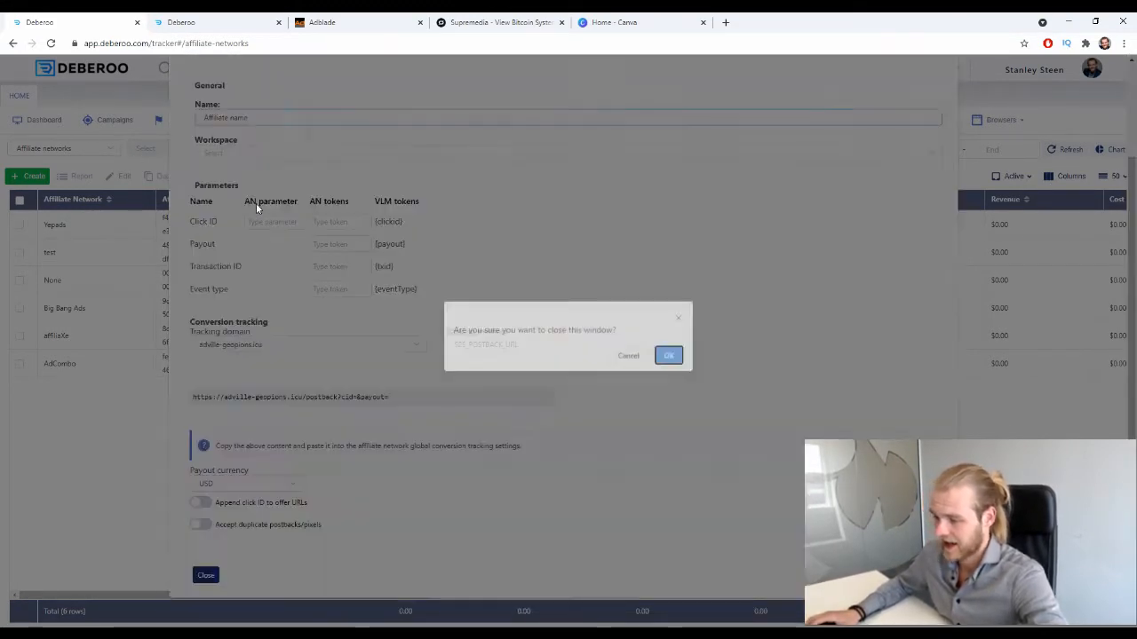
left_click(618, 369)
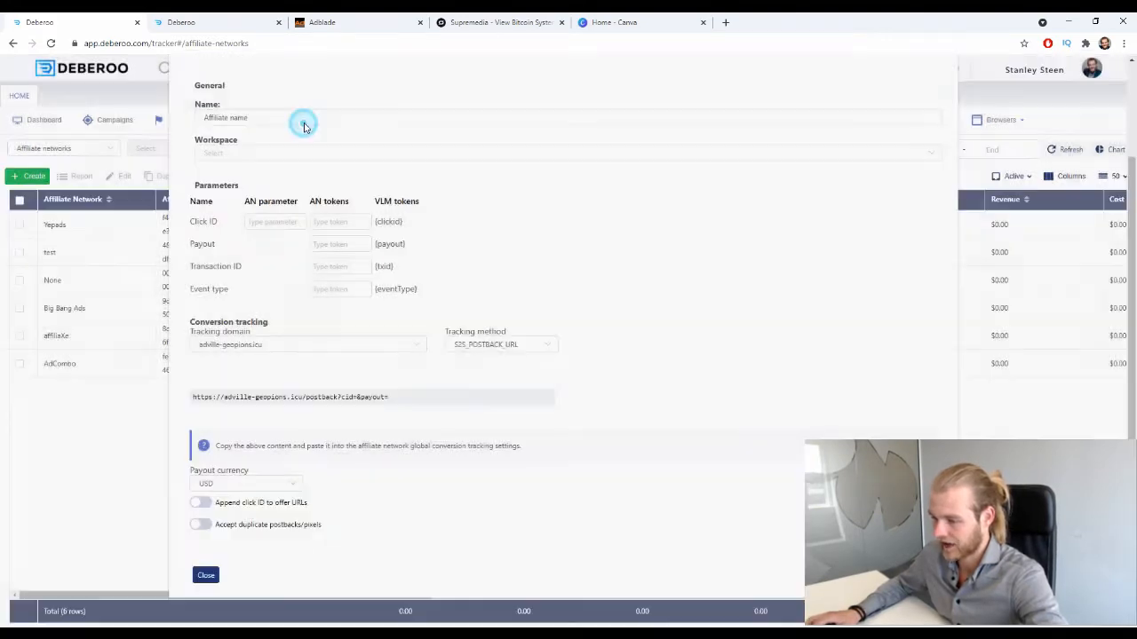
type("Su")
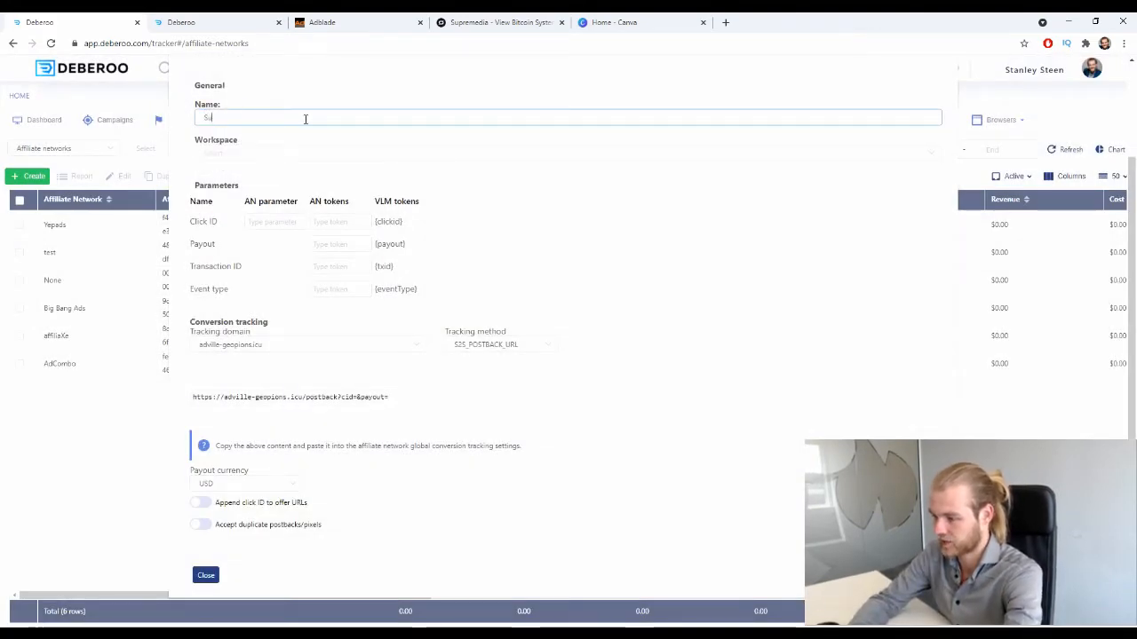
type("preme")
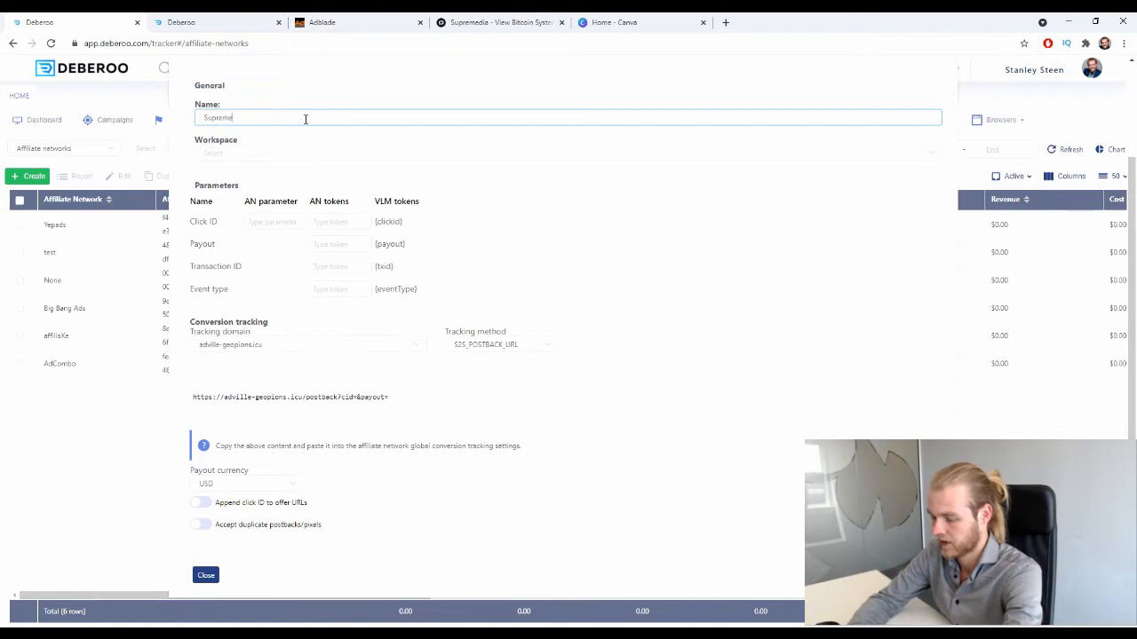
type("Media")
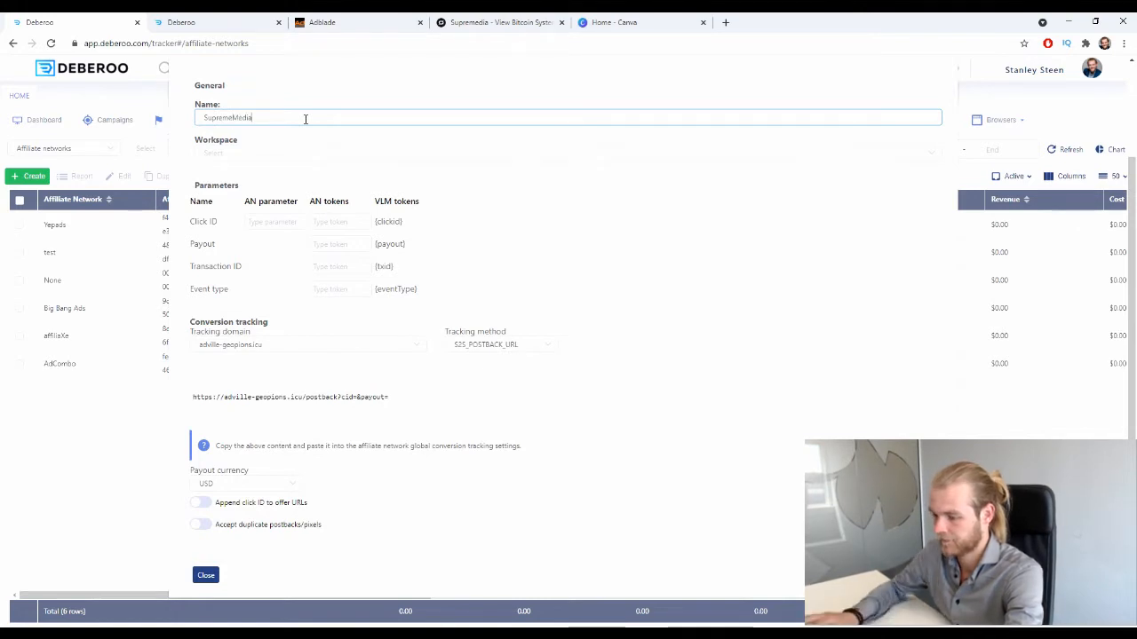
left_click(357, 153)
left_click(229, 183)
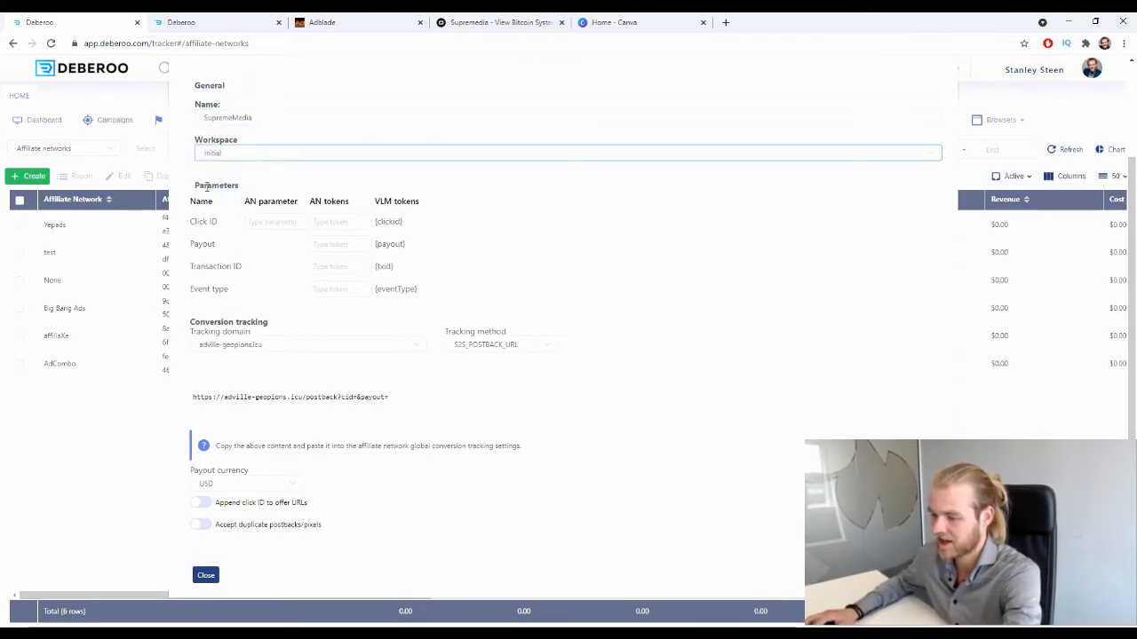
Check the account manager details on the Supremedia offer page, and save the SupremeMedia affiliate network in Deberoo
left_click_drag(195, 185, 444, 228)
left_click(373, 208)
left_click(237, 192)
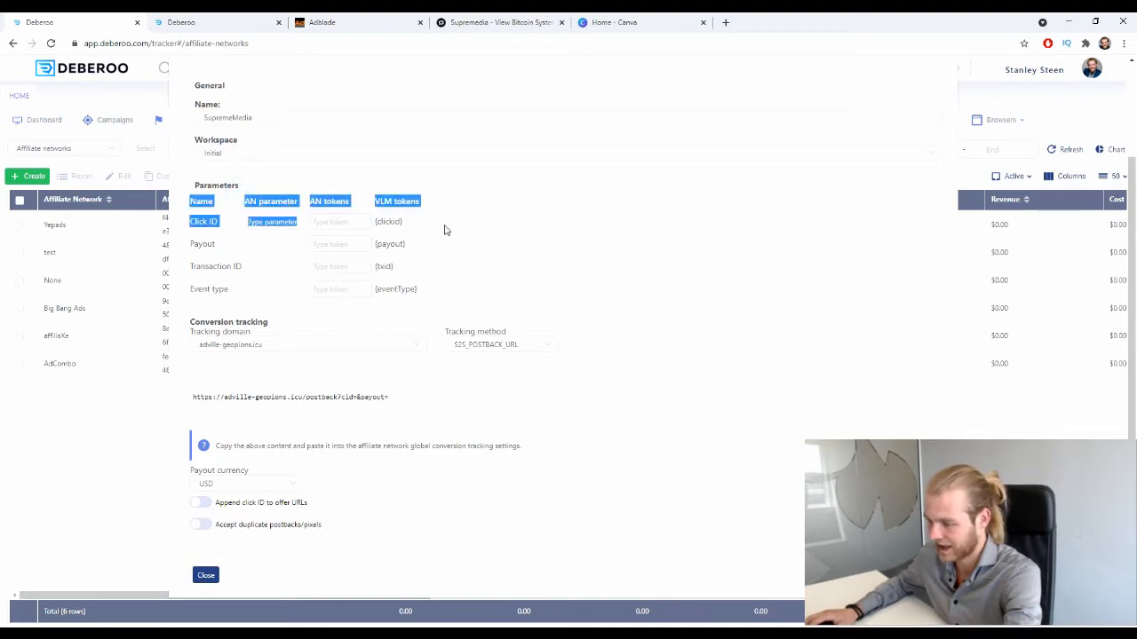
left_click(444, 228)
left_click(497, 22)
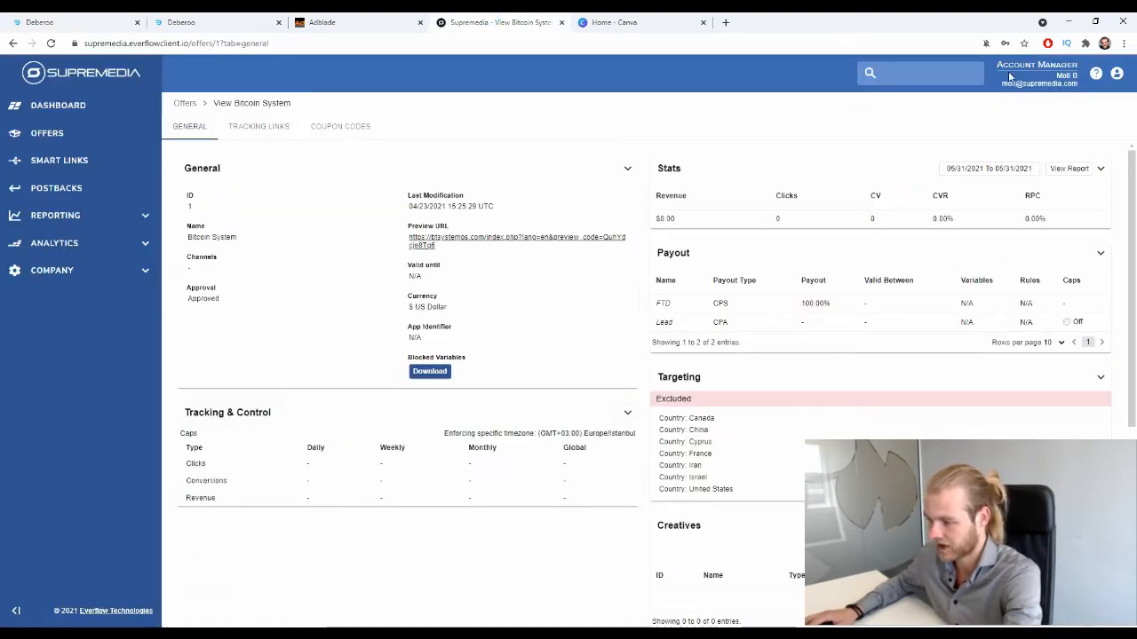
left_click(53, 22)
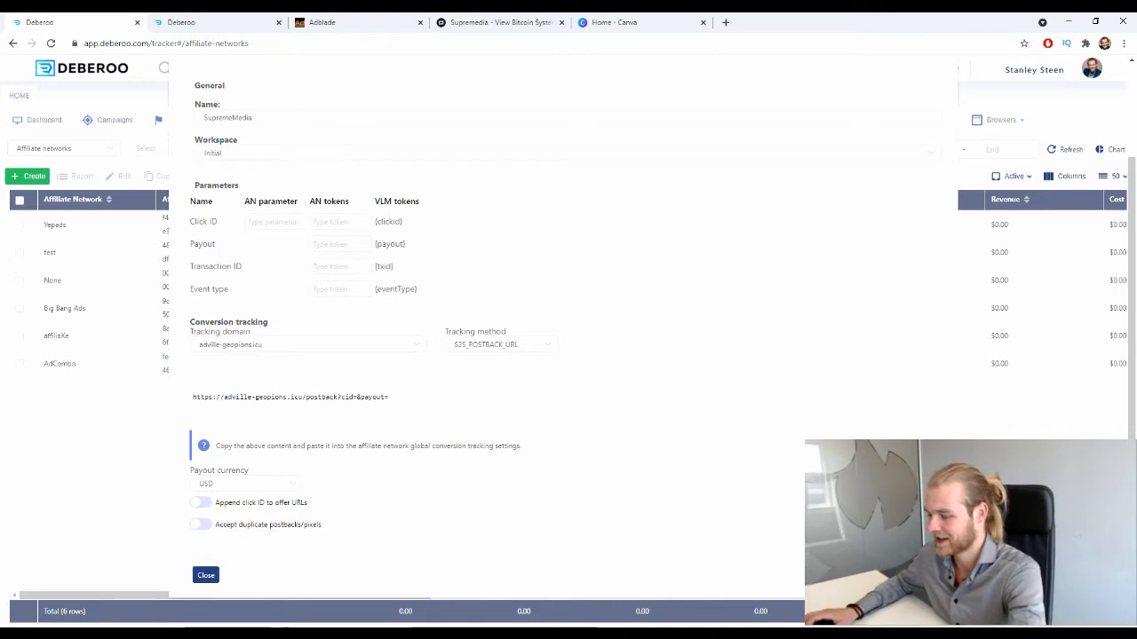
left_click(73, 470)
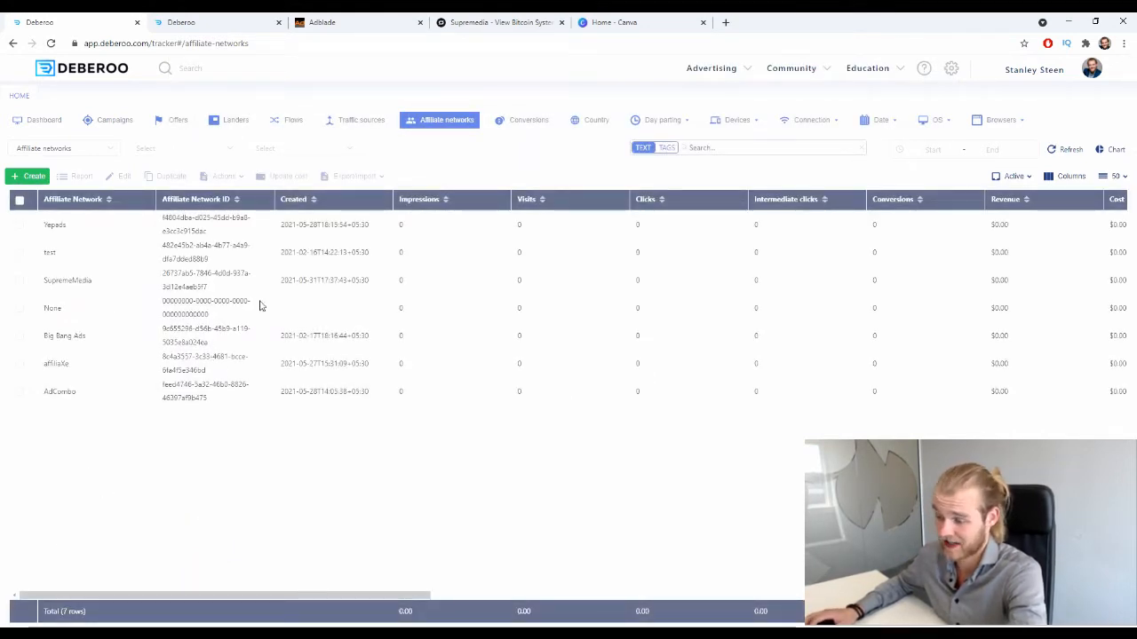
Go to the list of traffic sources and start adding a new traffic source
left_click(346, 120)
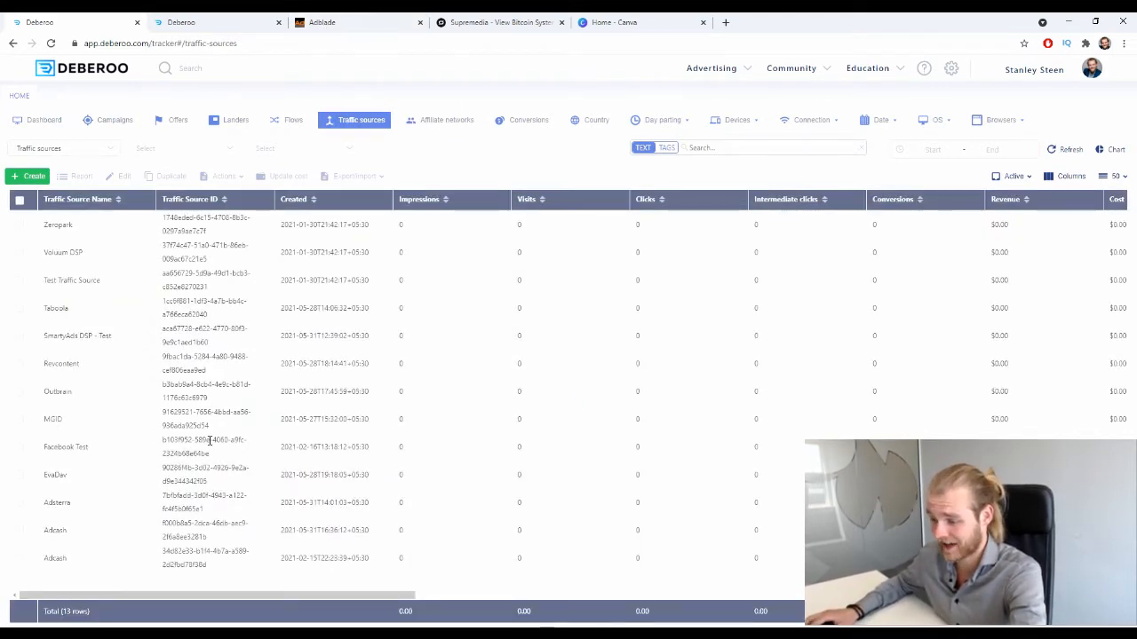
left_click(29, 176)
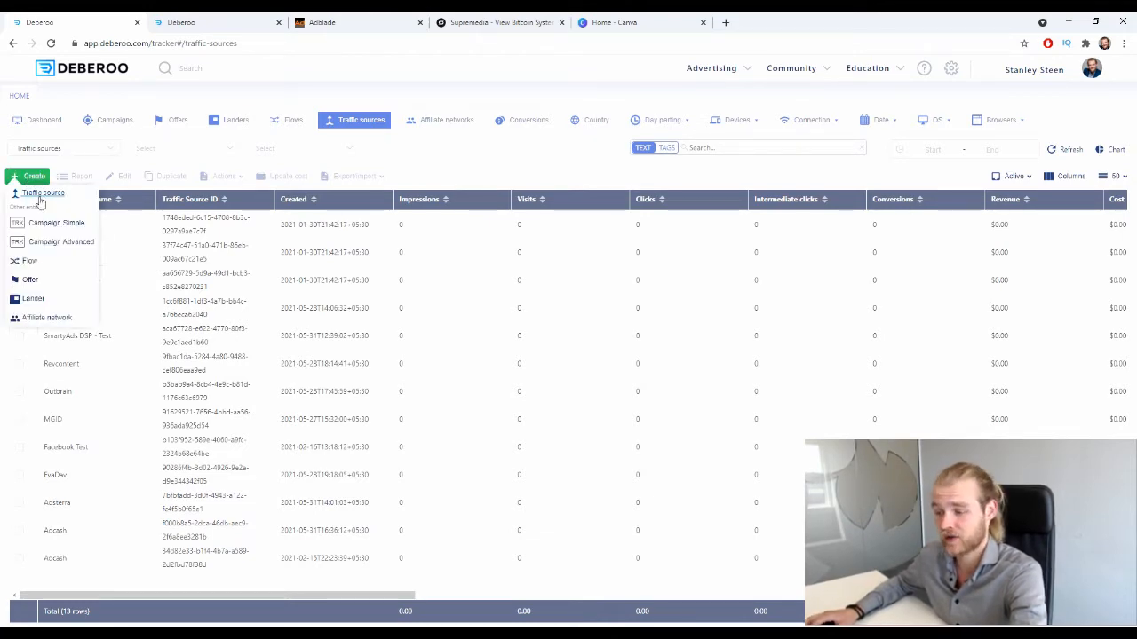
left_click(42, 192)
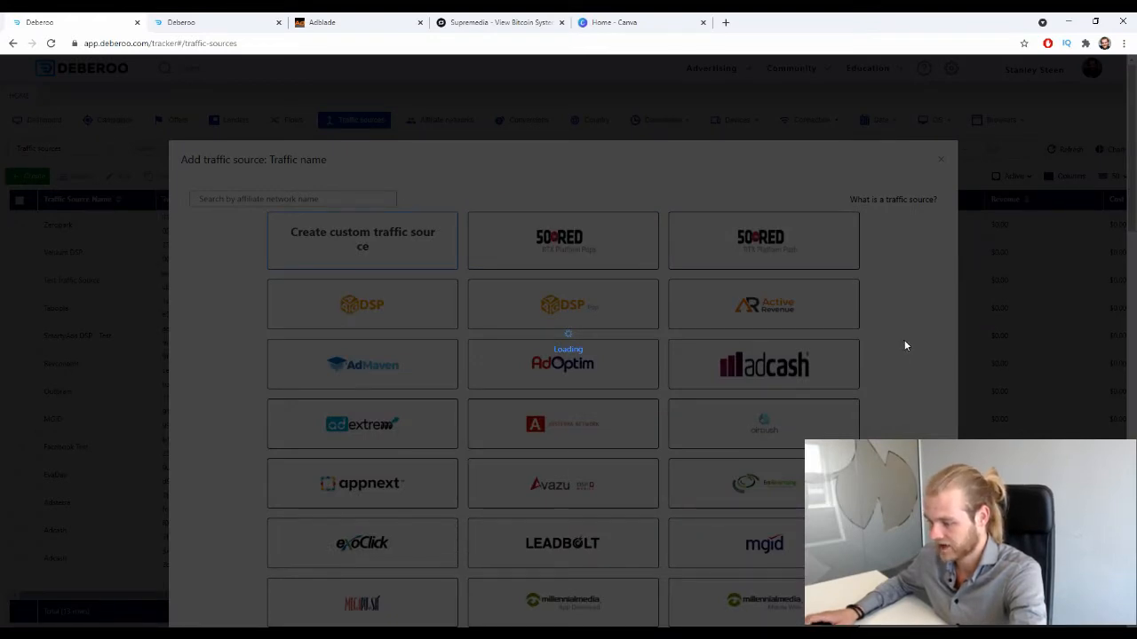
Look through the predefined traffic source templates for one that matches AdBlade
scroll(868, 311, "down", 5)
scroll(868, 310, "down", 5)
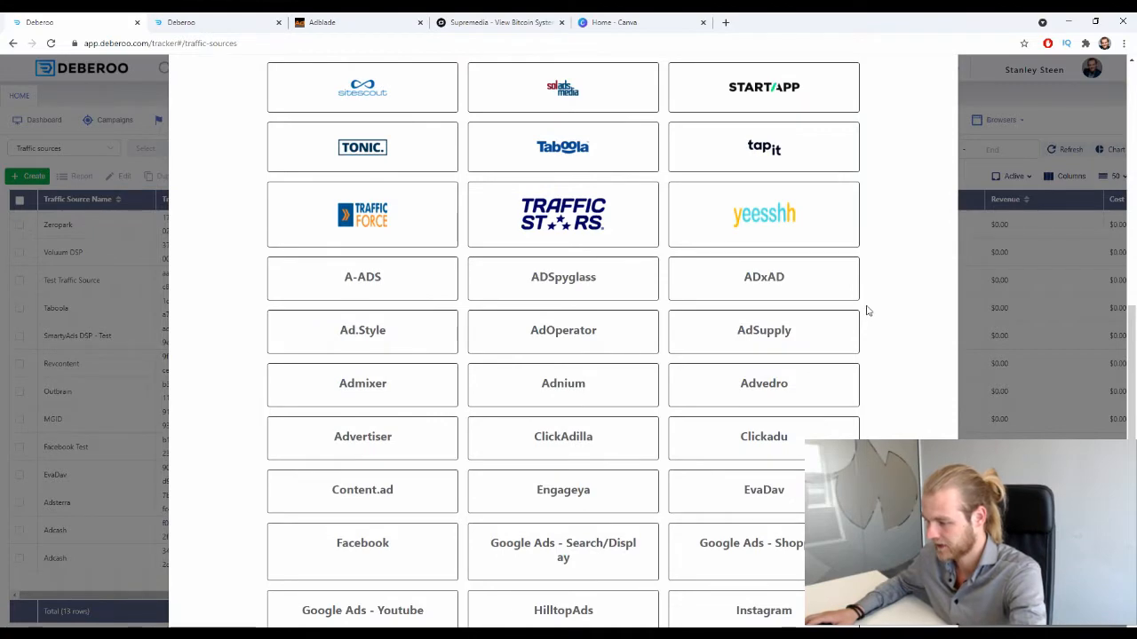
scroll(868, 311, "down", 1)
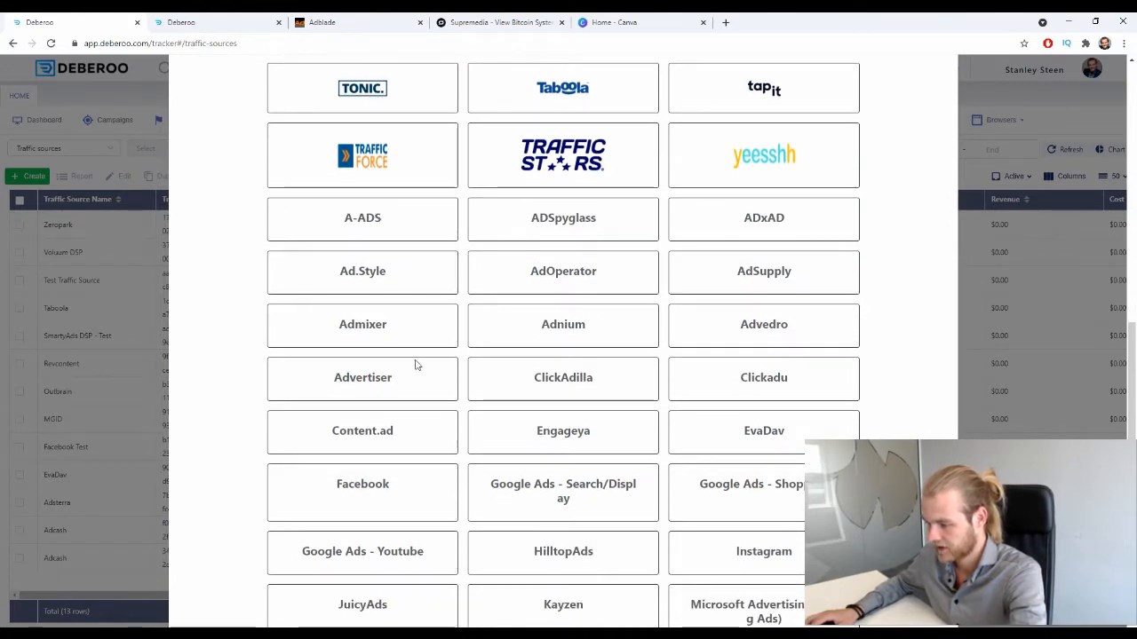
scroll(799, 258, "up", 6)
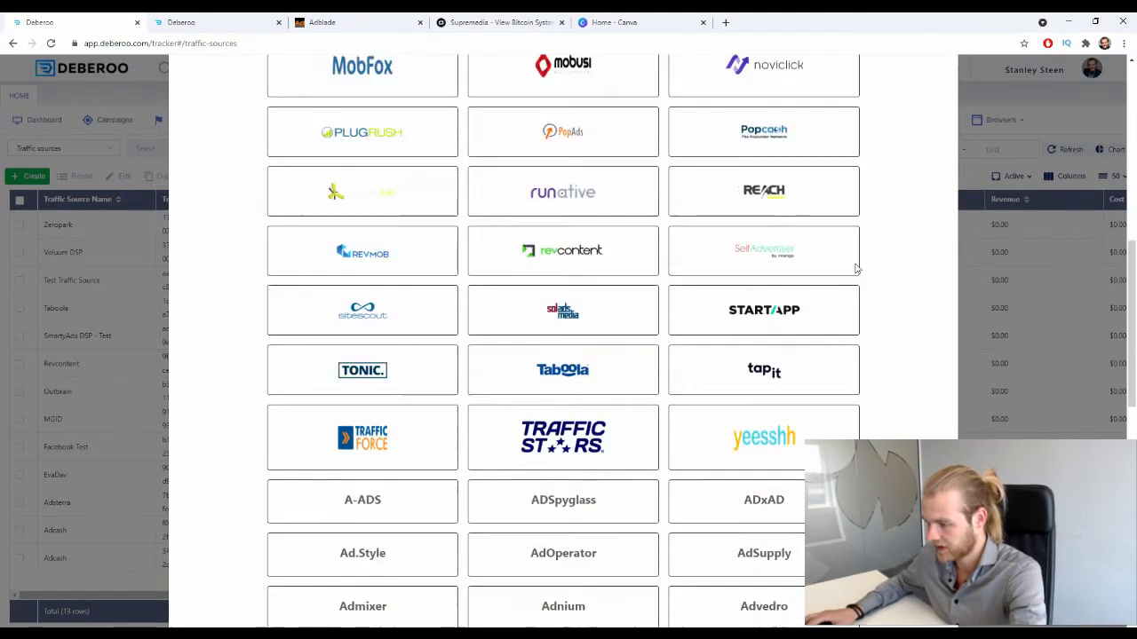
scroll(655, 286, "up", 4)
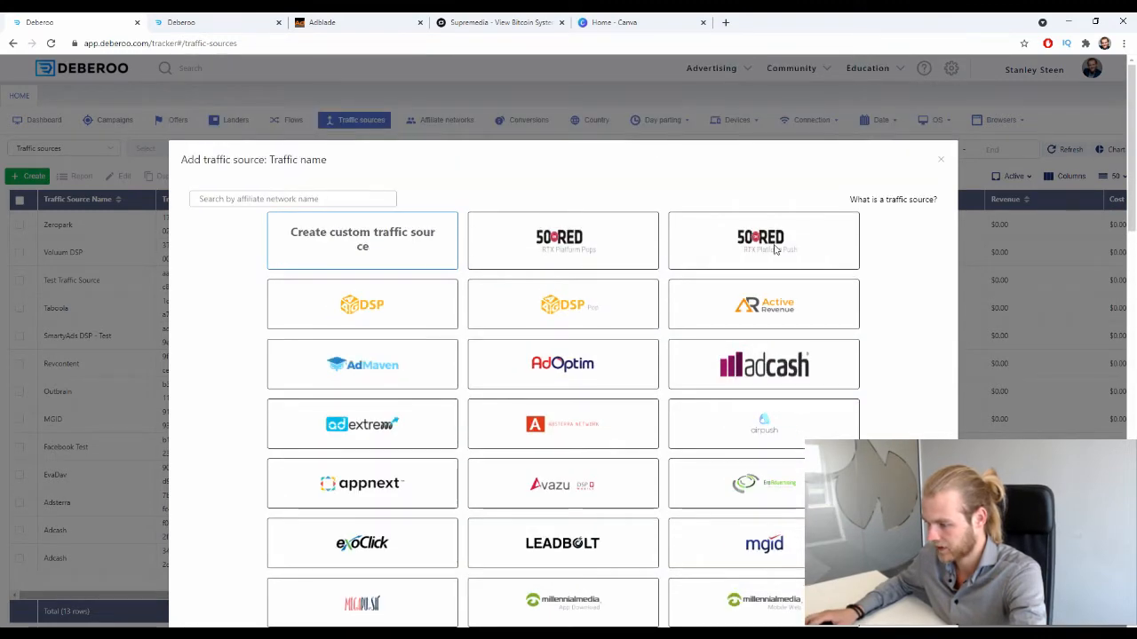
scroll(868, 329, "down", 1)
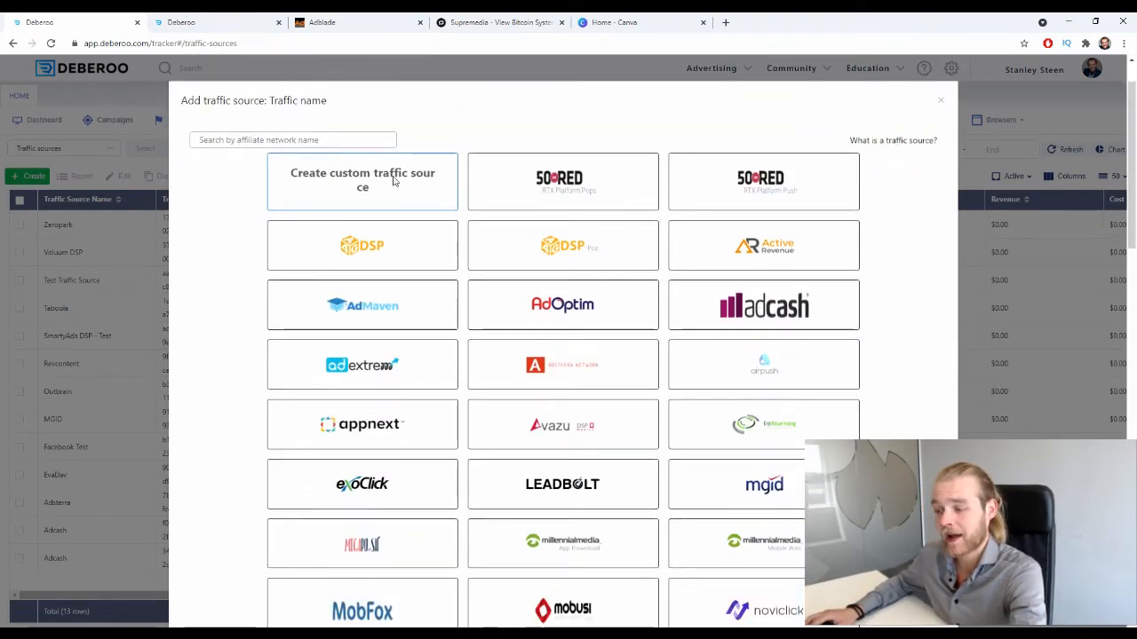
Start a custom traffic source, name it AdBlade and assign it to the Initial workspace
left_click(349, 192)
scroll(742, 239, "down", 11)
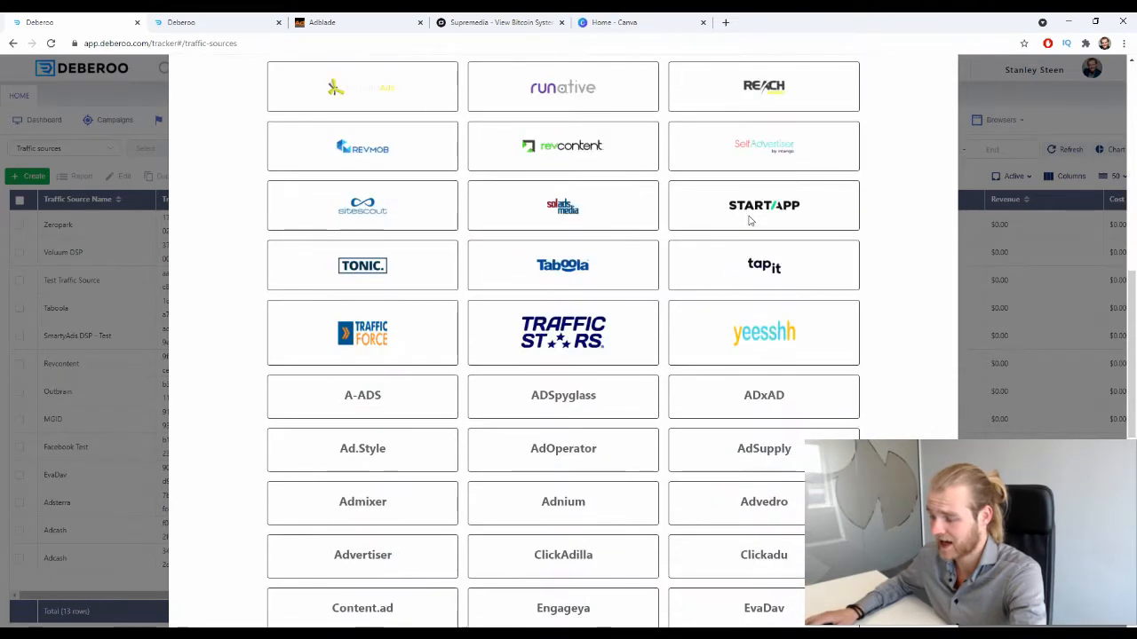
scroll(845, 333, "down", 3)
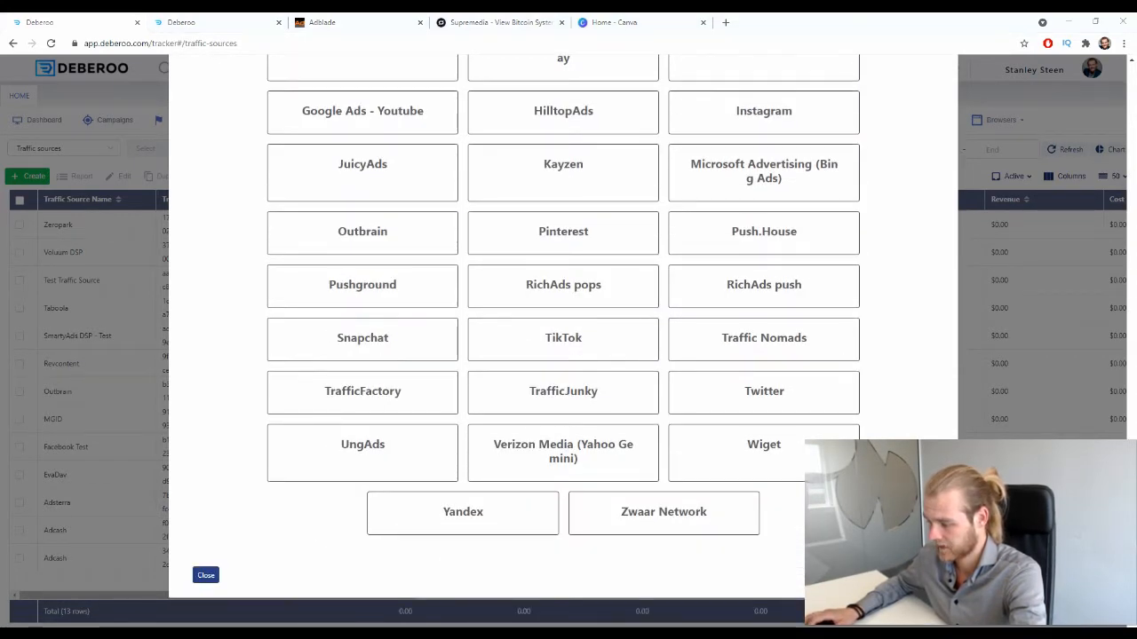
triple_click(272, 192)
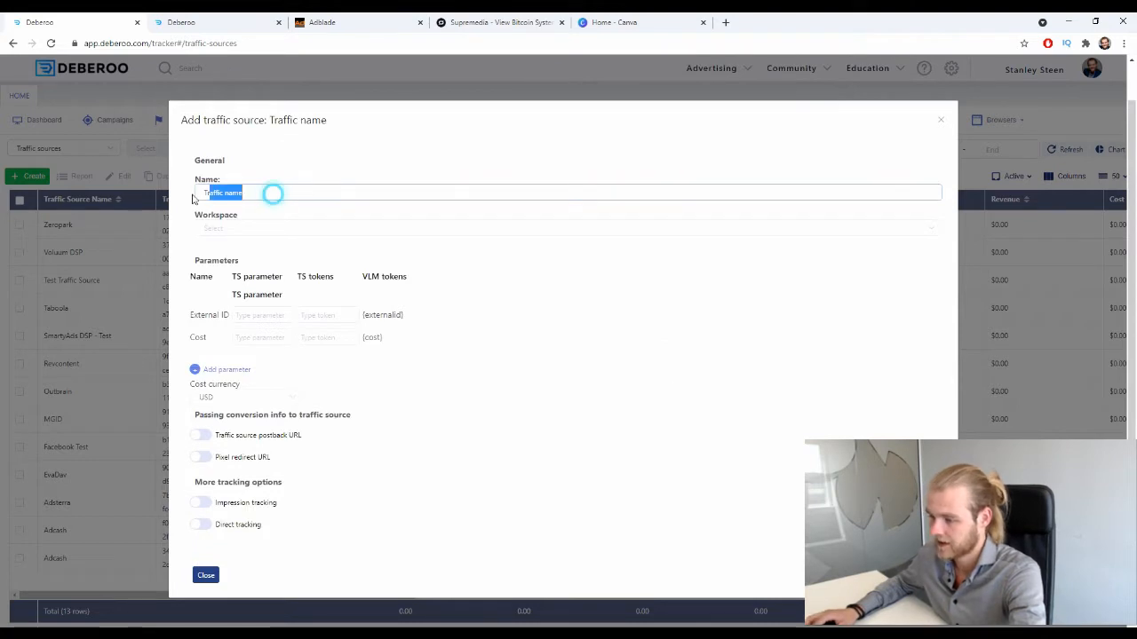
type("AdB")
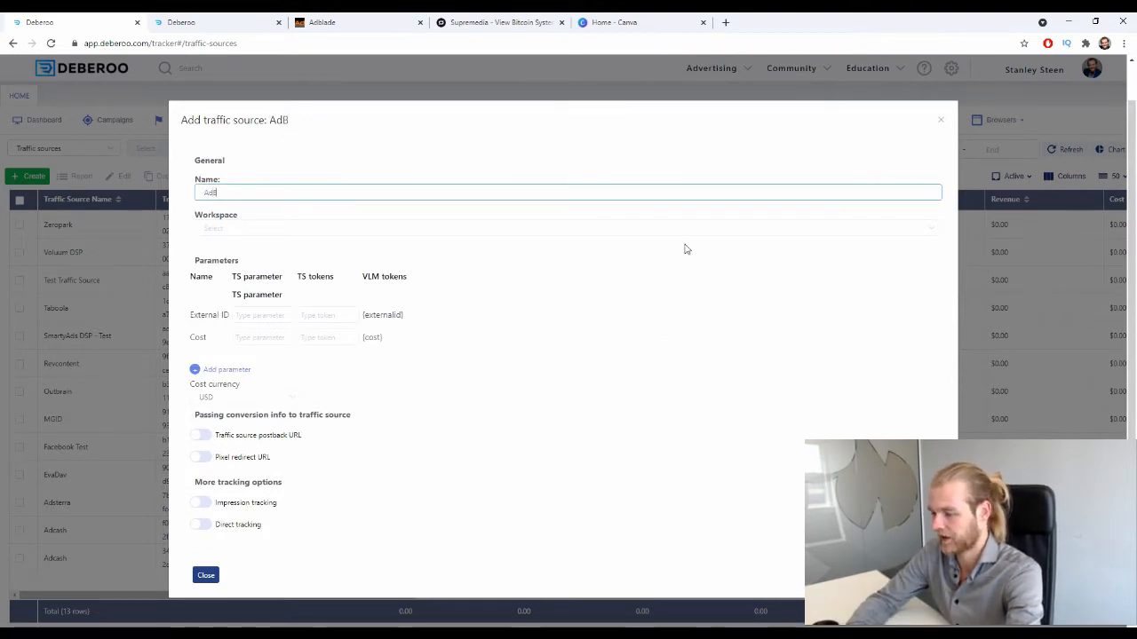
type("lade")
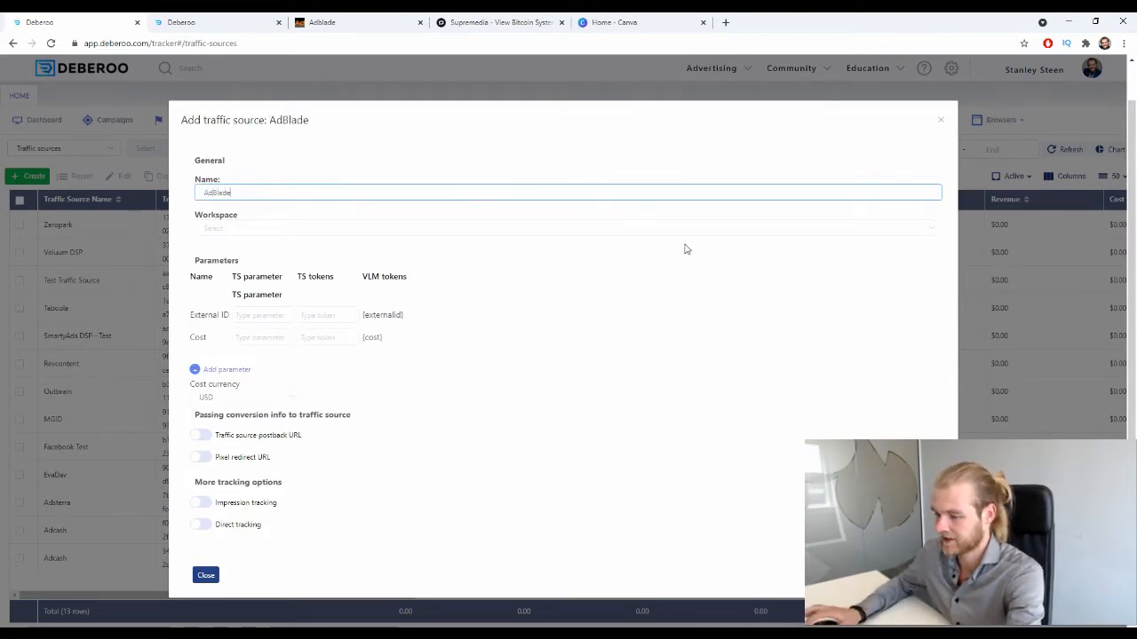
left_click(266, 229)
left_click(236, 259)
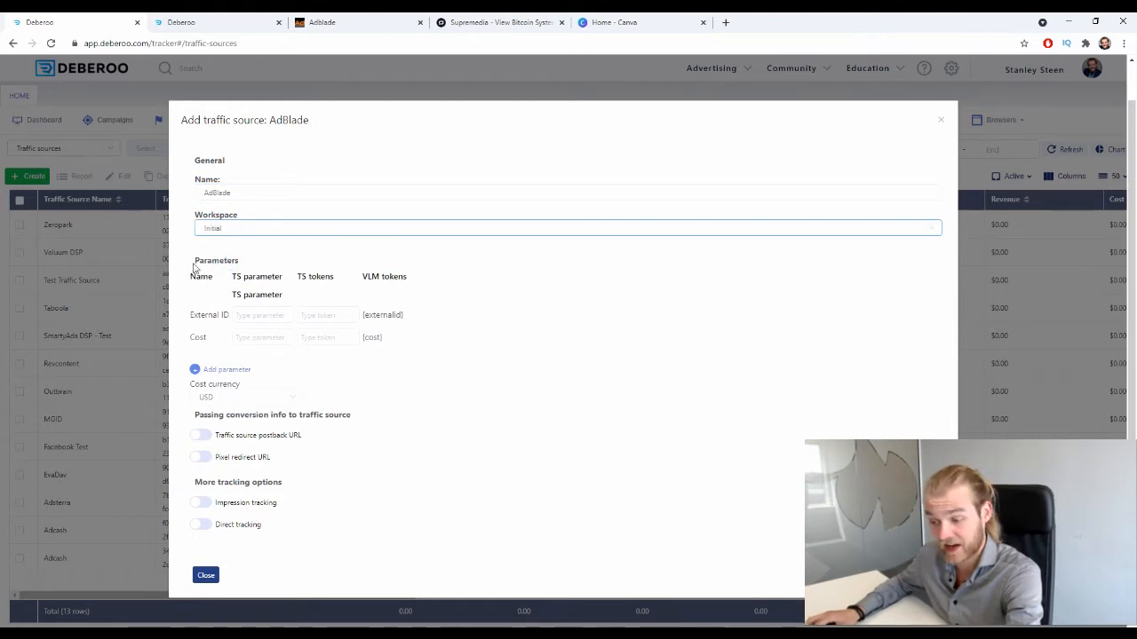
Review the AdBlade traffic source's parameters and postback URL option, leave the postback disabled, and save the traffic source
left_click_drag(193, 263, 246, 263)
left_click(309, 270)
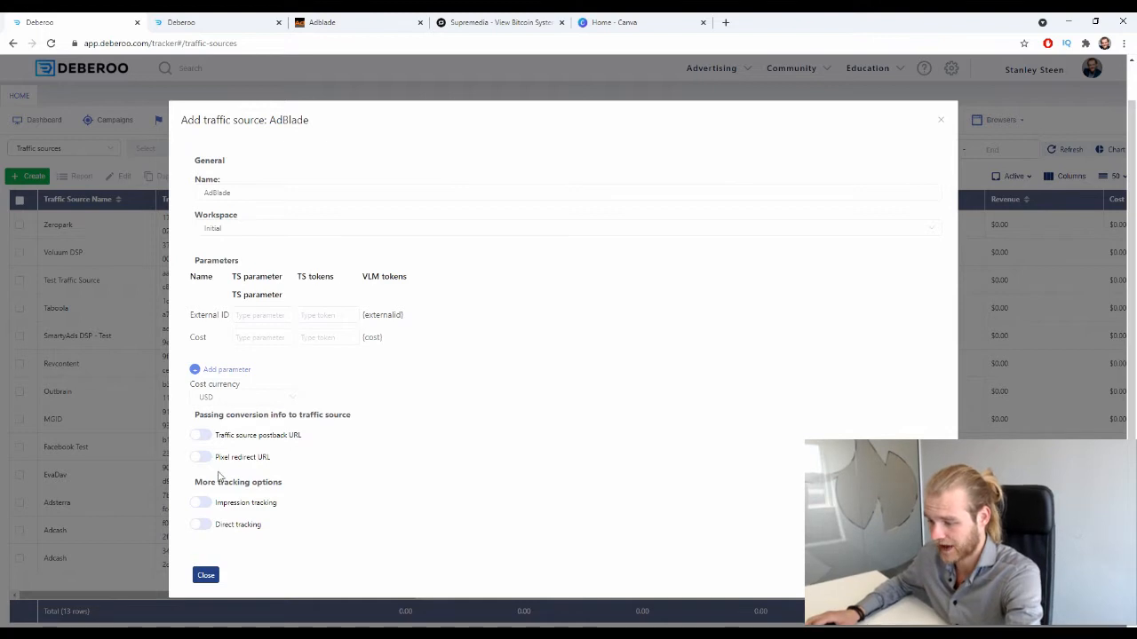
left_click(201, 438)
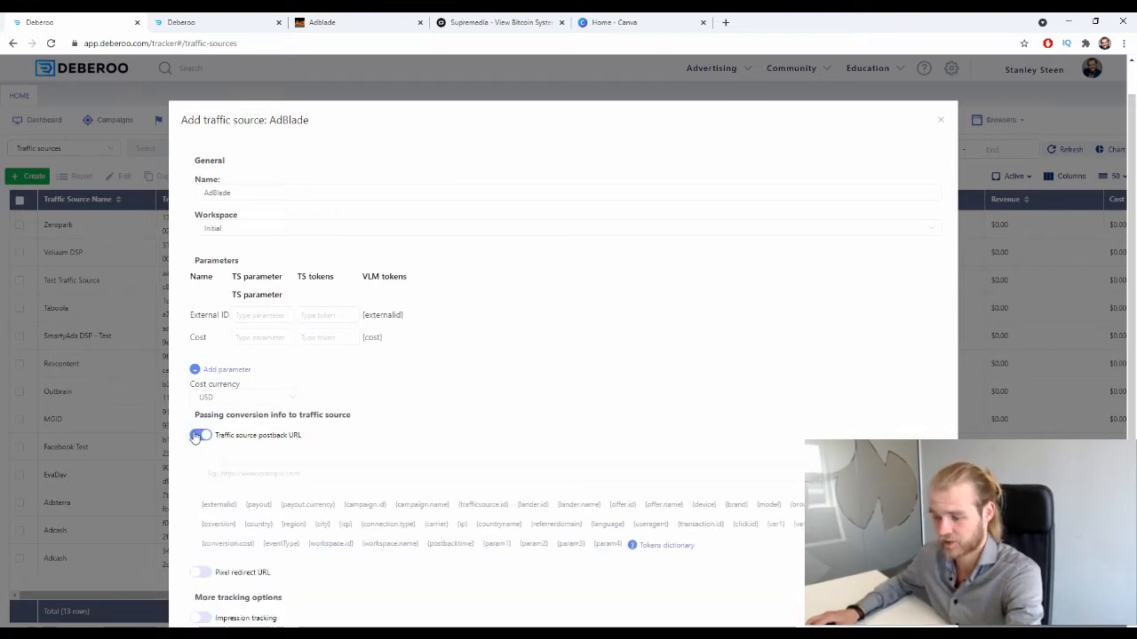
left_click(199, 435)
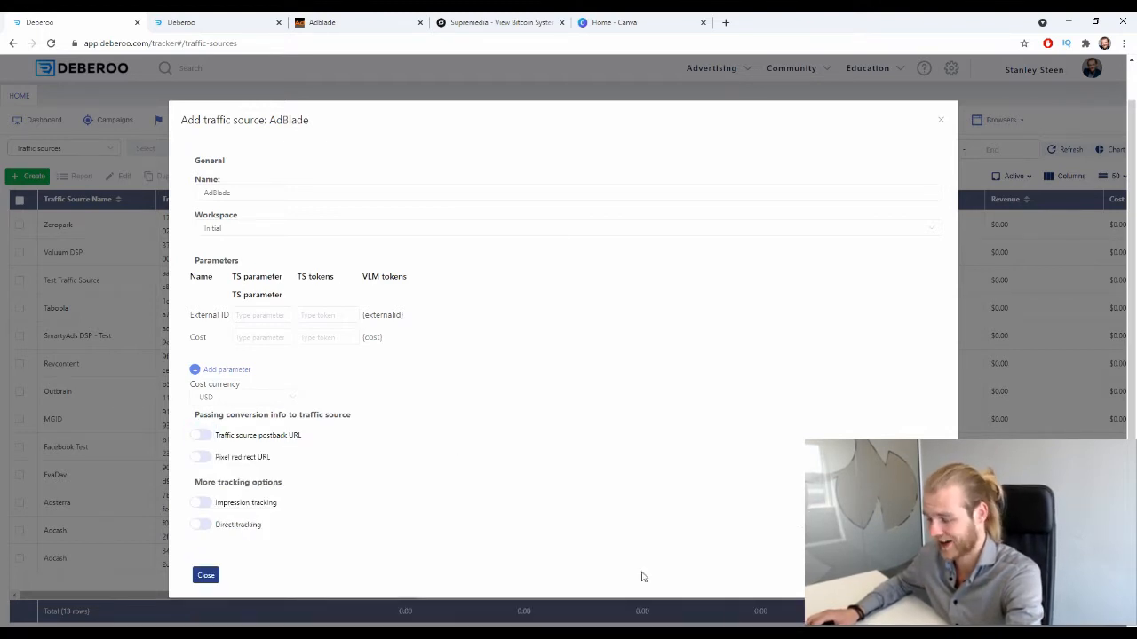
left_click(206, 576)
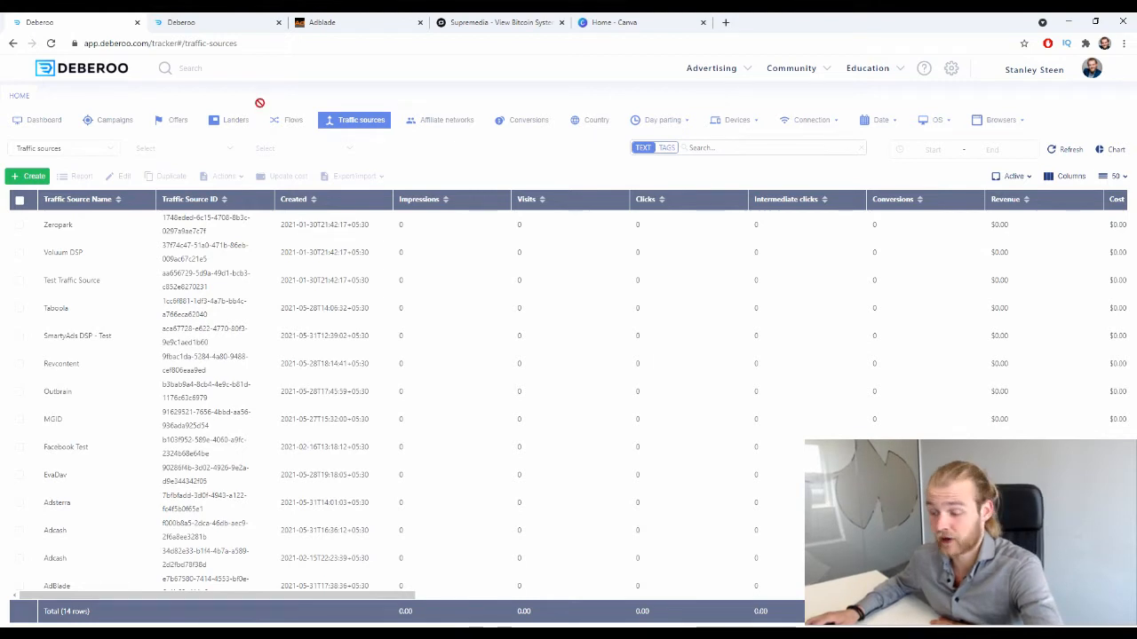
Start a new offer from the offers list, assigning it to the Initial workspace and the SupremeMedia affiliate network
left_click(177, 119)
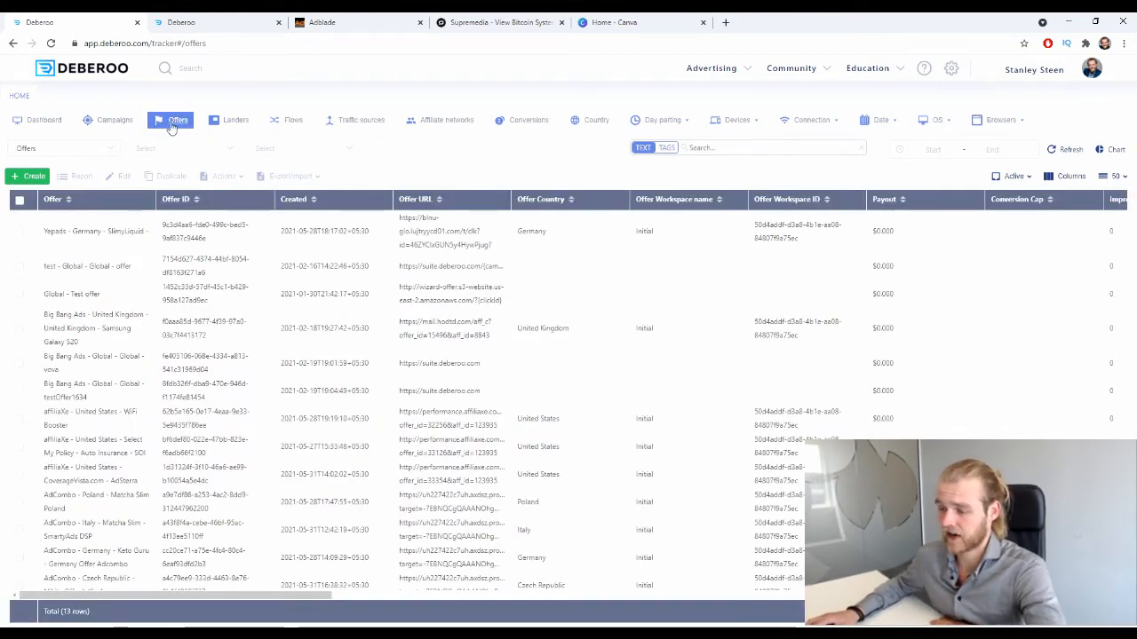
left_click(44, 178)
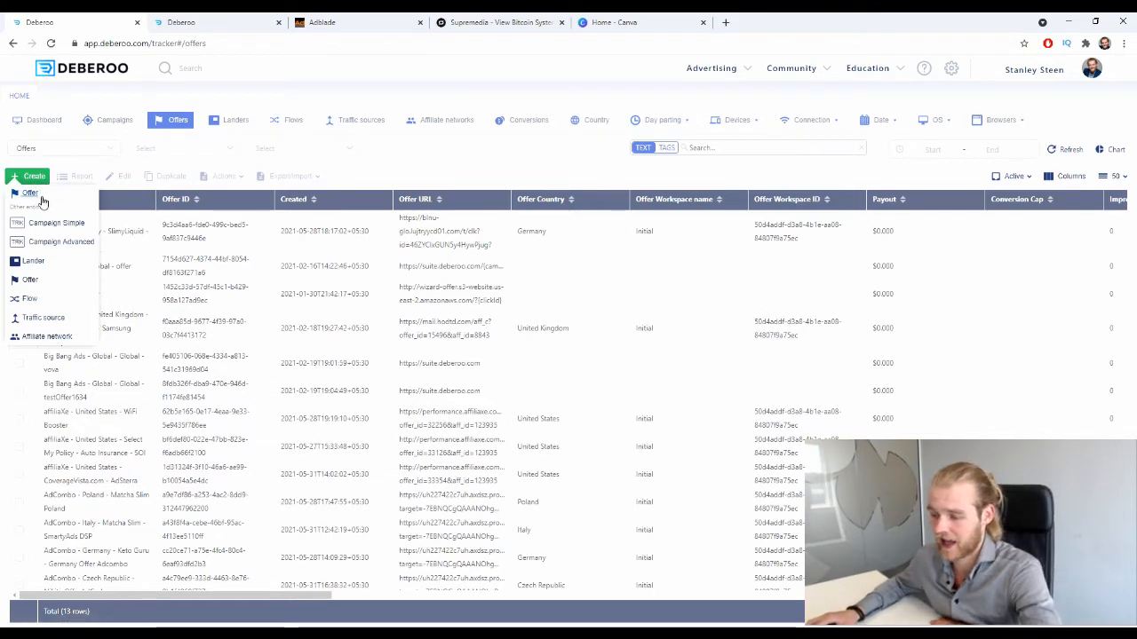
left_click(39, 194)
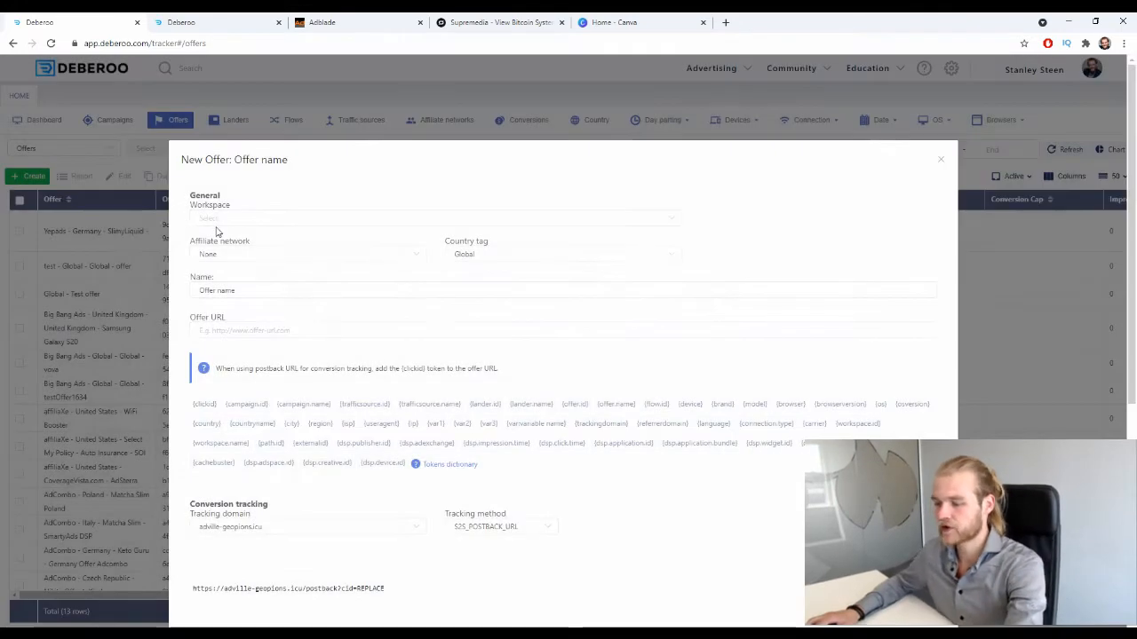
left_click(217, 223)
left_click(216, 252)
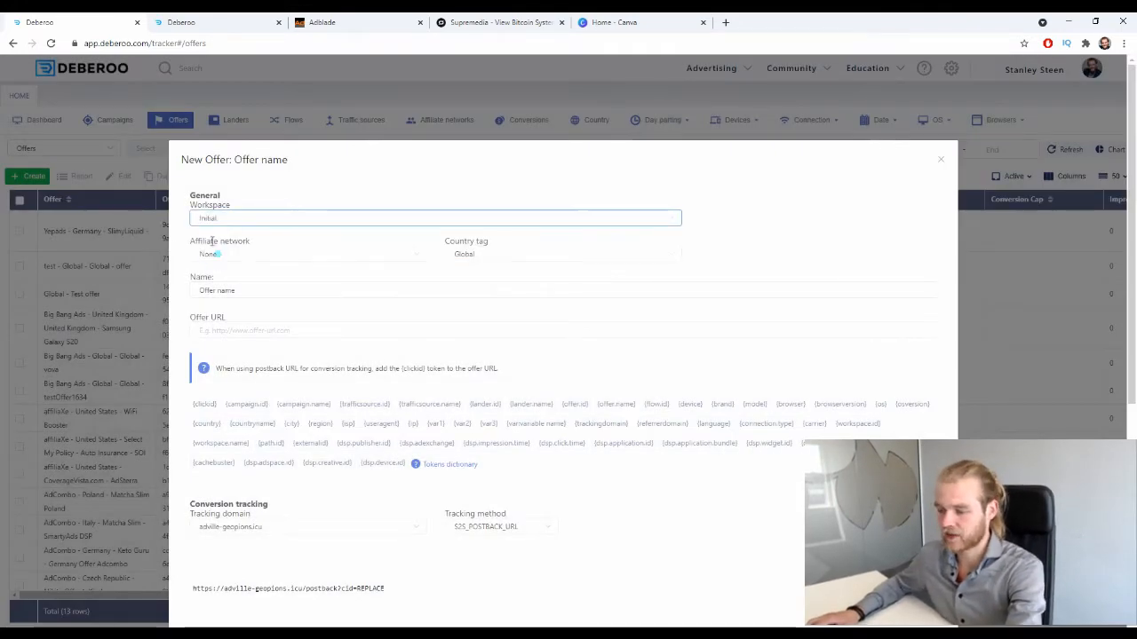
left_click(259, 254)
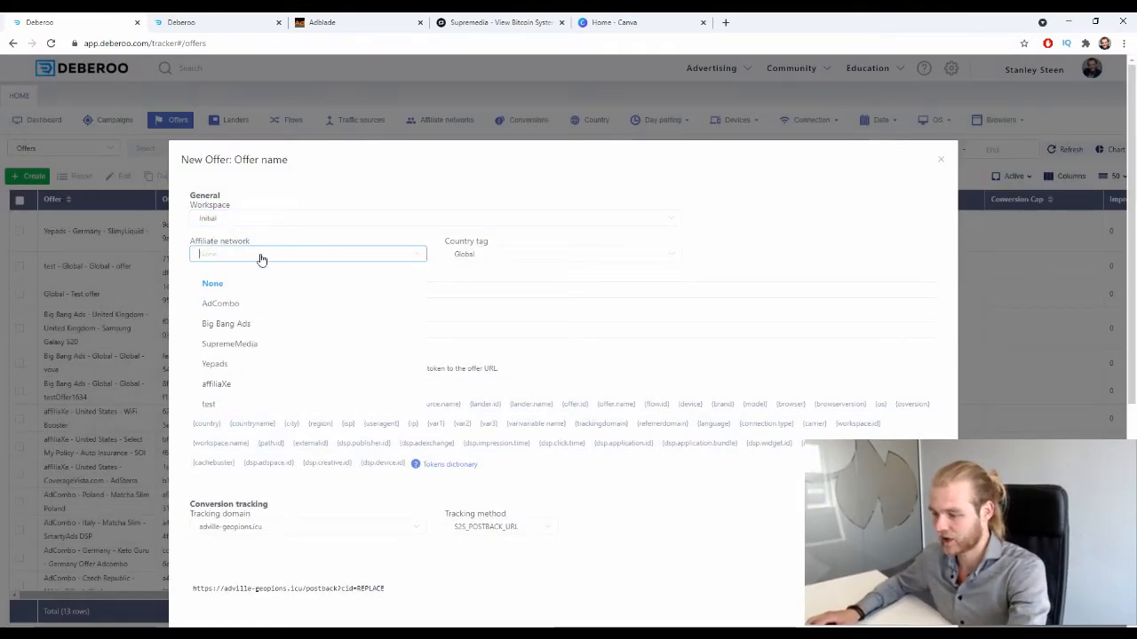
left_click(251, 345)
Check which countries the targeting section of the Supremedia Bitcoin System offer page excludes
left_click(509, 256)
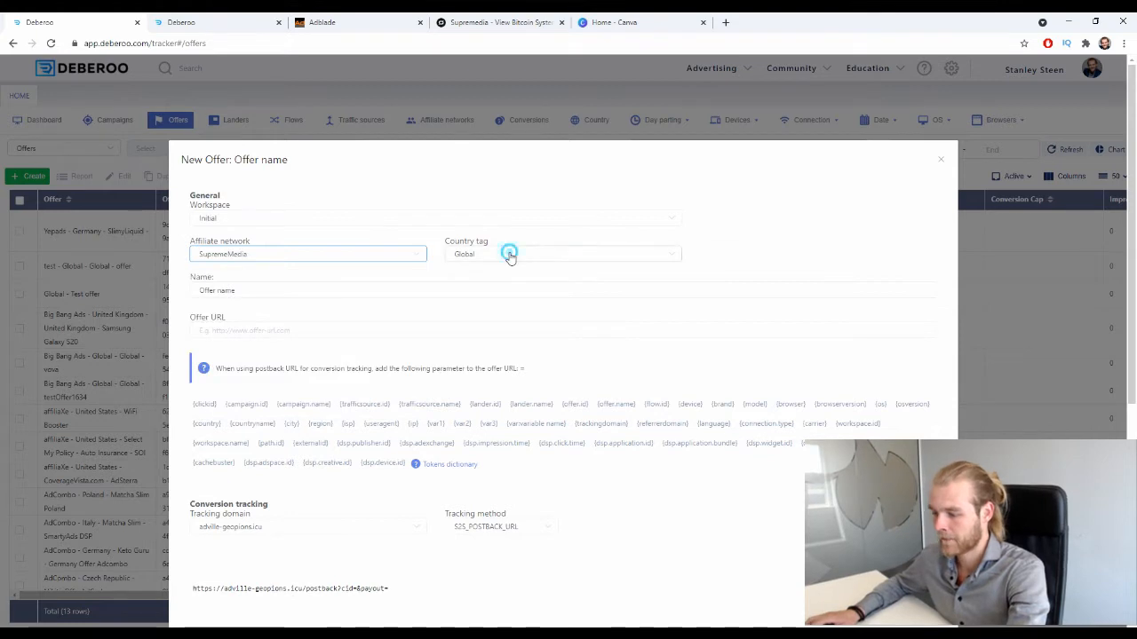
left_click(484, 21)
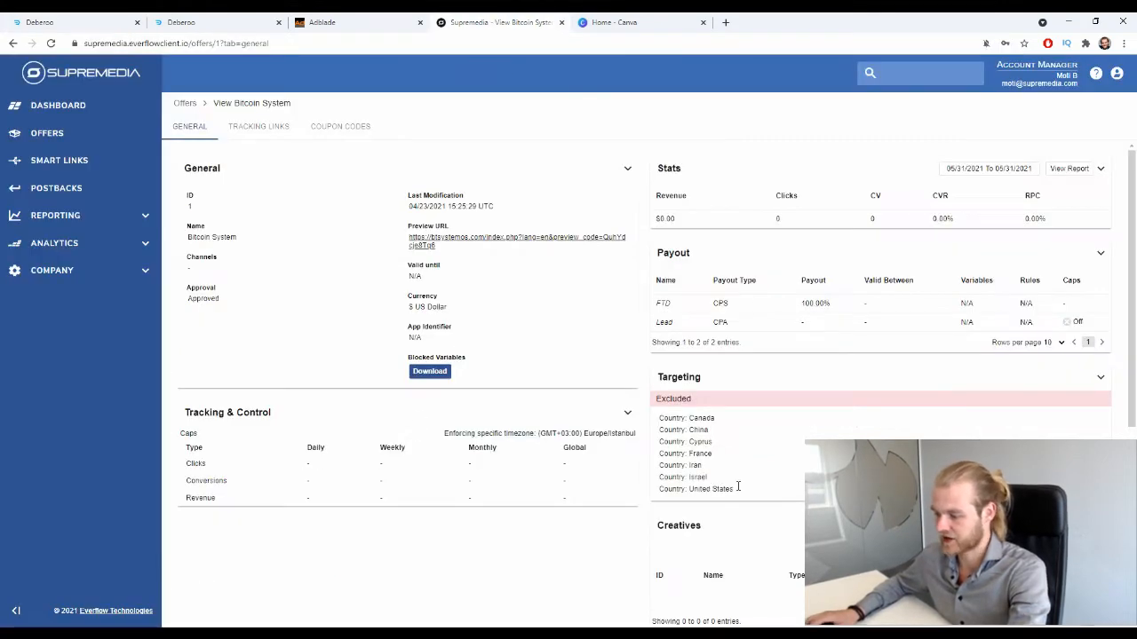
scroll(741, 414, "down", 2)
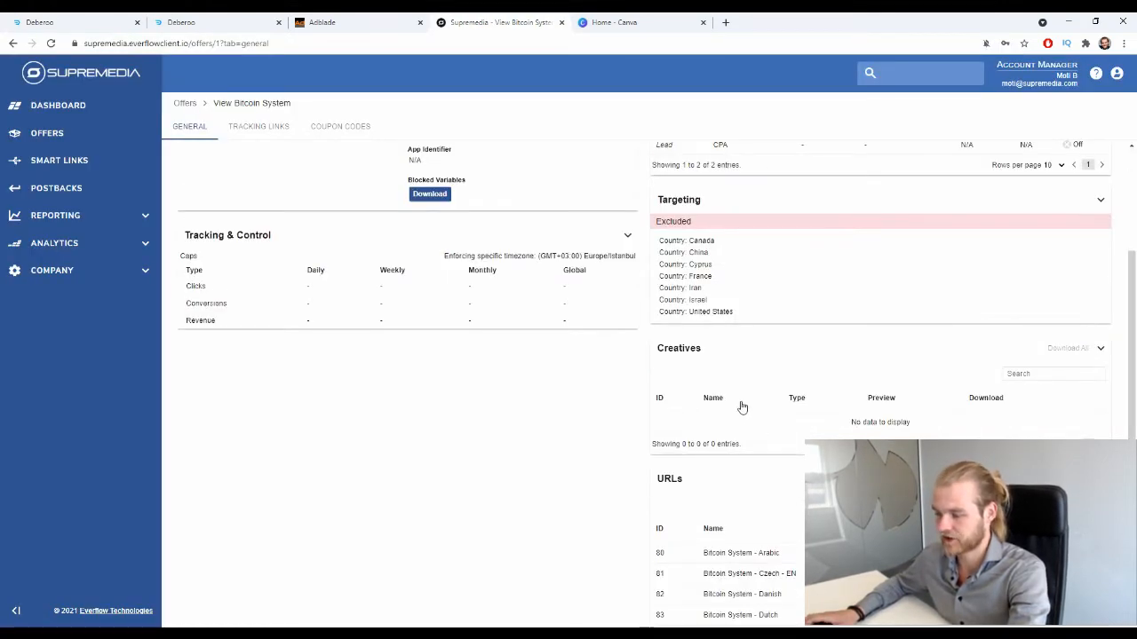
scroll(743, 407, "up", 1)
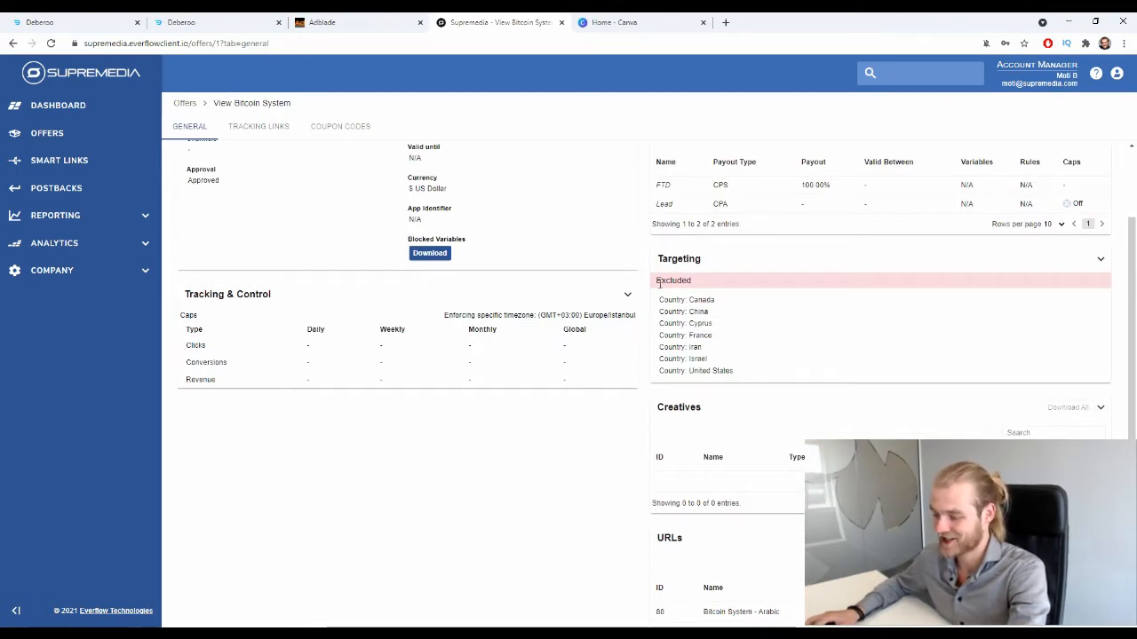
left_click_drag(707, 281, 664, 262)
left_click(739, 265)
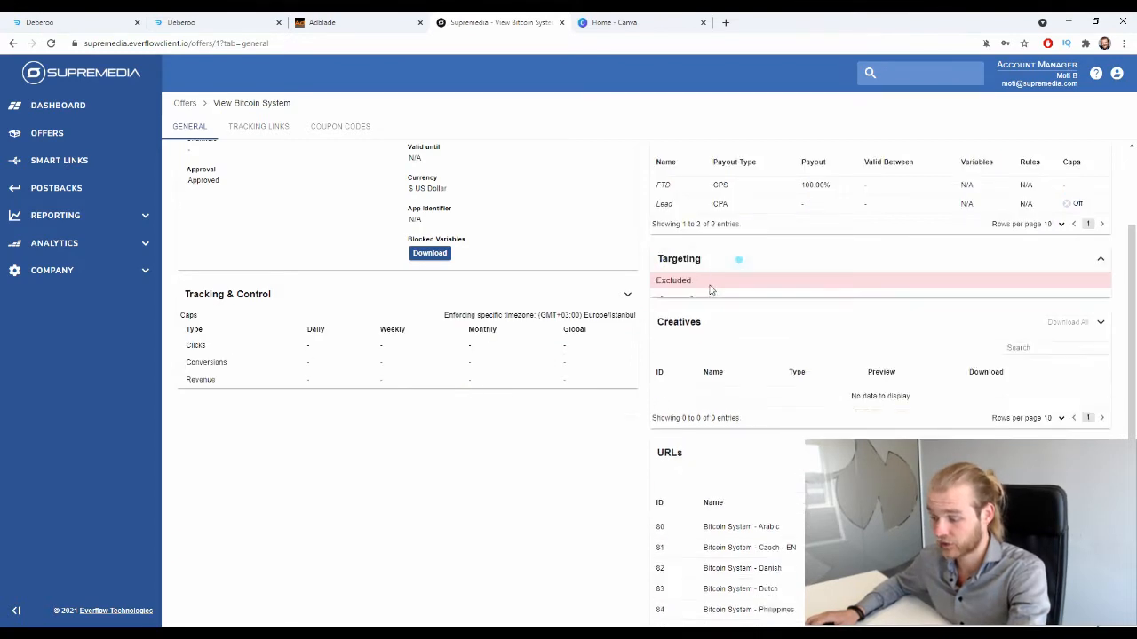
left_click(744, 262)
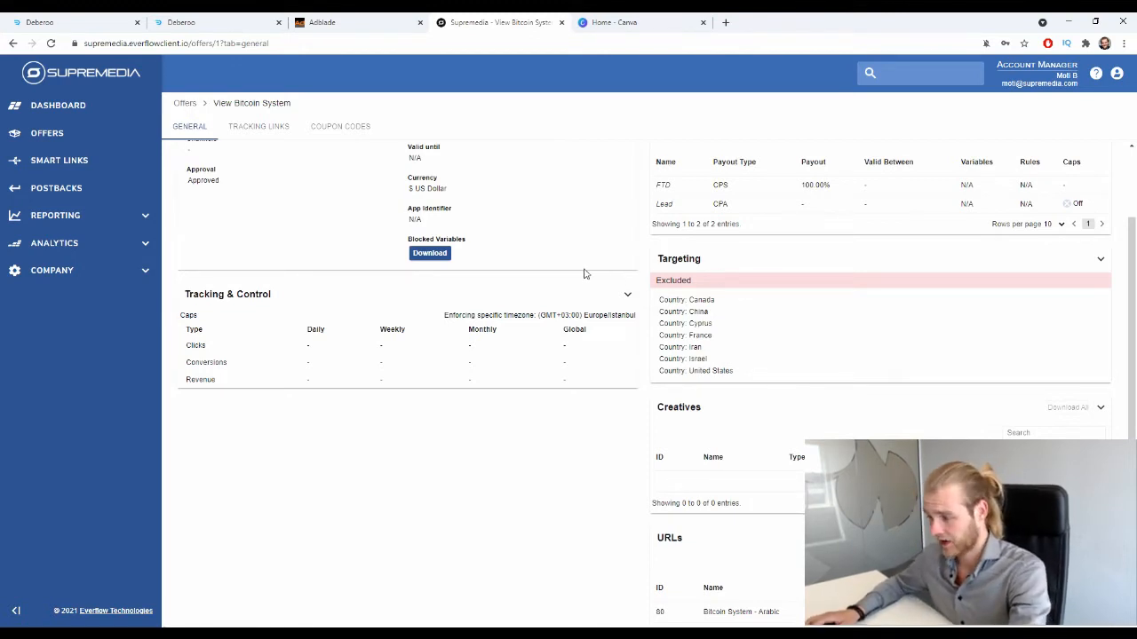
Return to the new offer form in Deberoo and set the country tag to United Kingdom
left_click(333, 19)
left_click(236, 19)
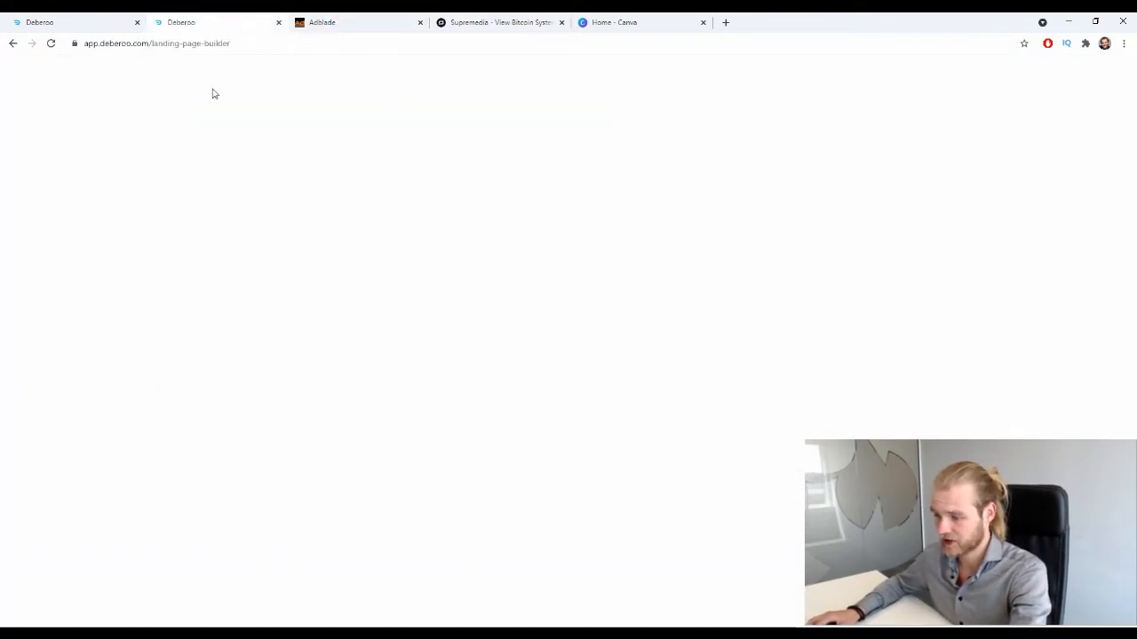
left_click(34, 23)
type("Unit")
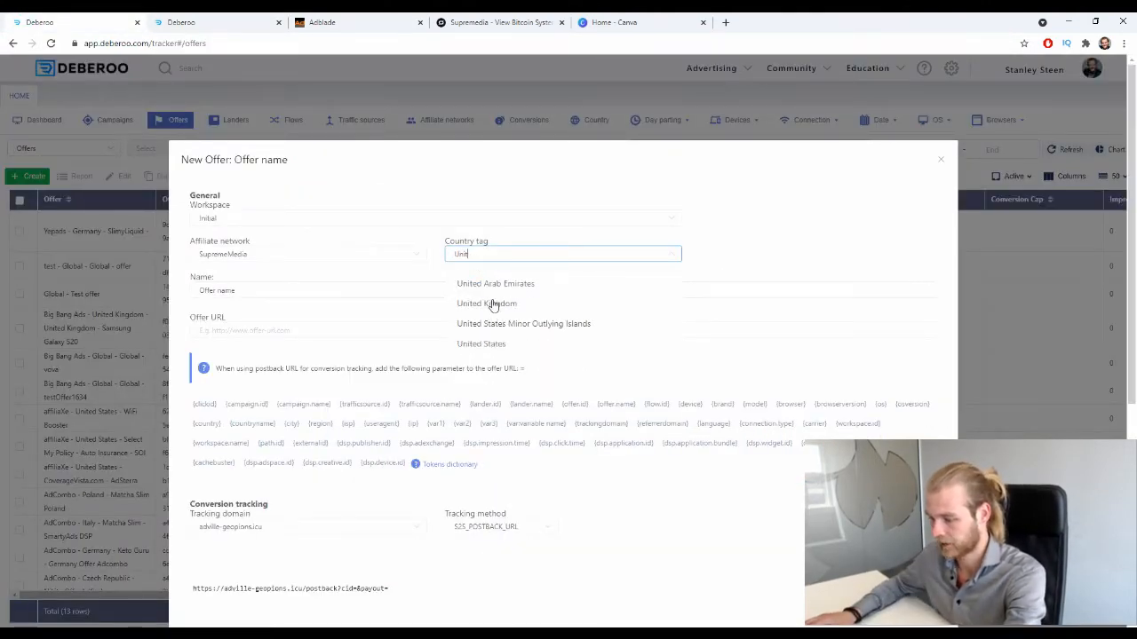
left_click(493, 303)
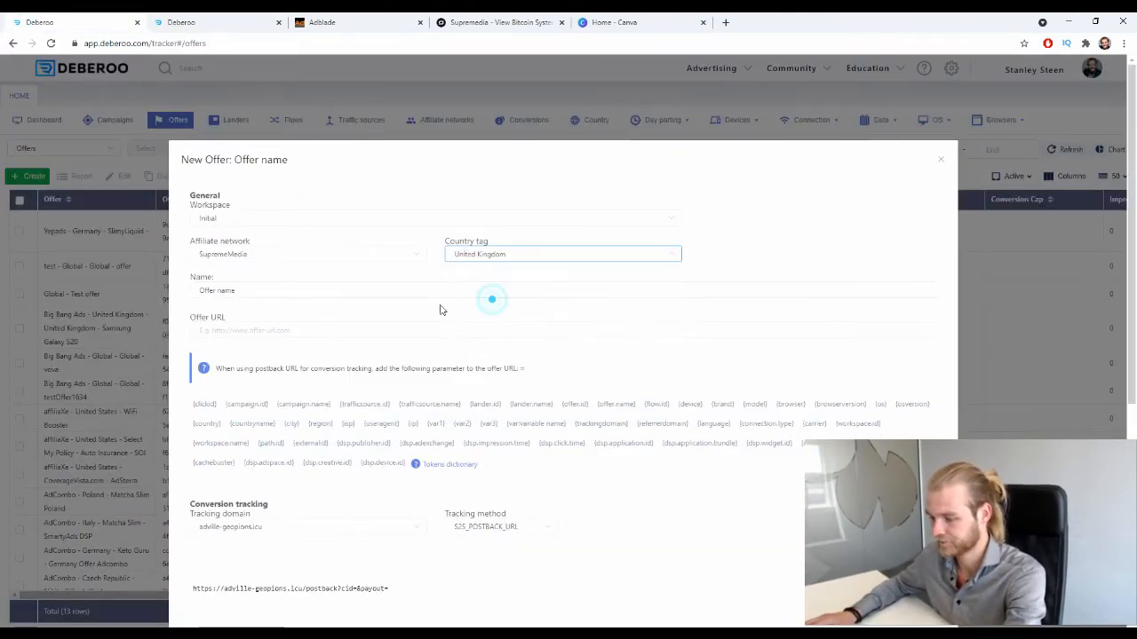
Name the new offer "BitCoin System - AdBlade", checking the offer's title on the Supremedia page
left_click(296, 289)
key("ctrl+a")
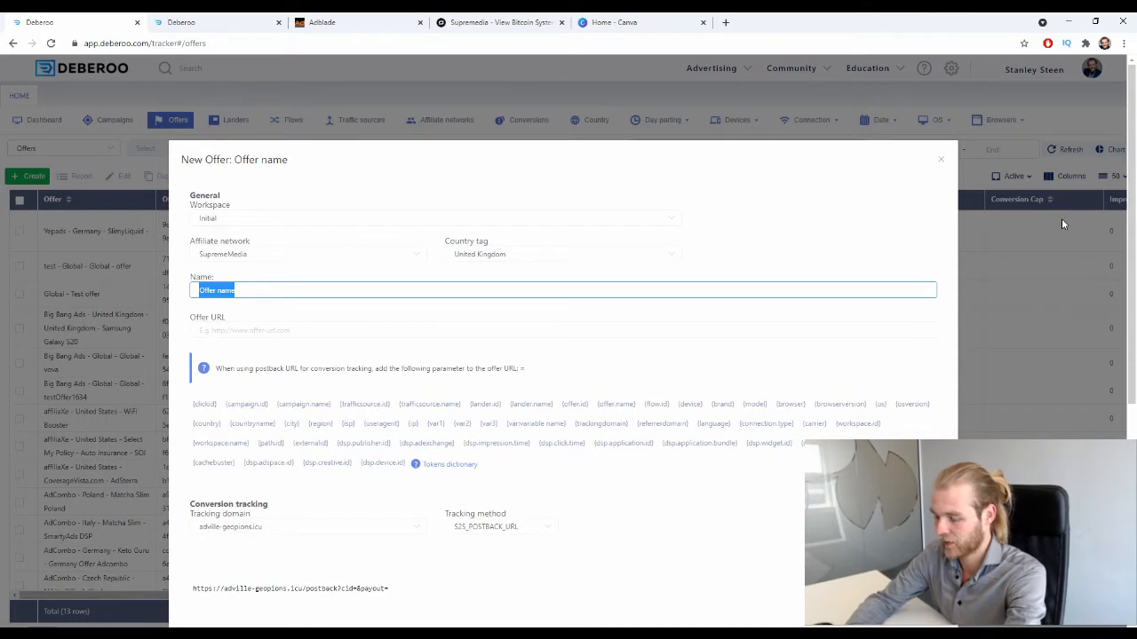
type("Bit")
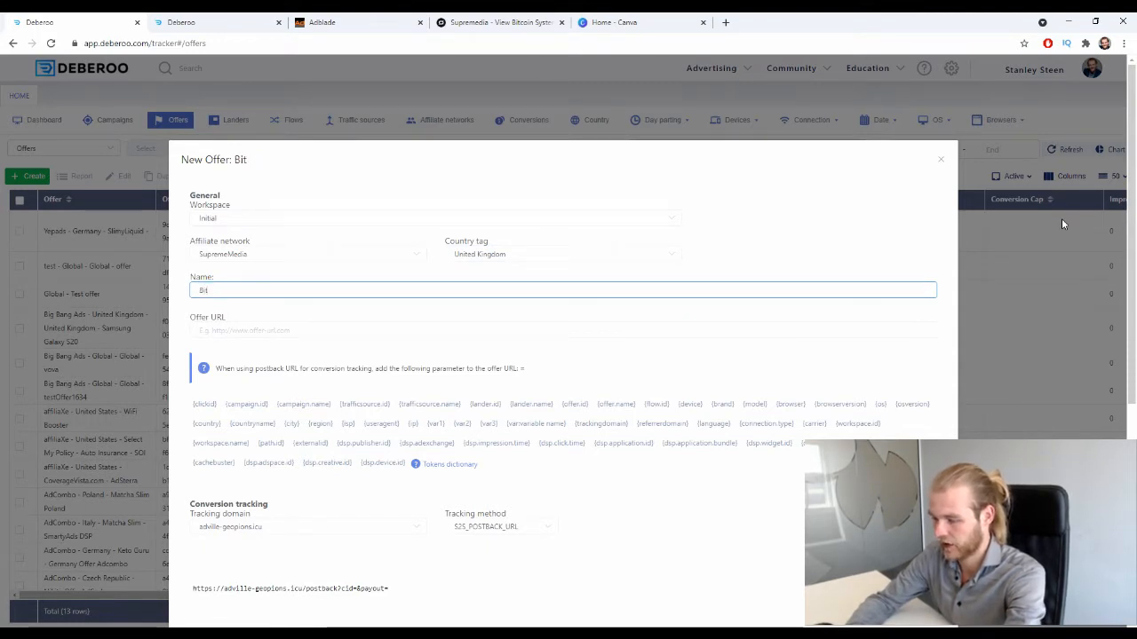
type("Coin Syst")
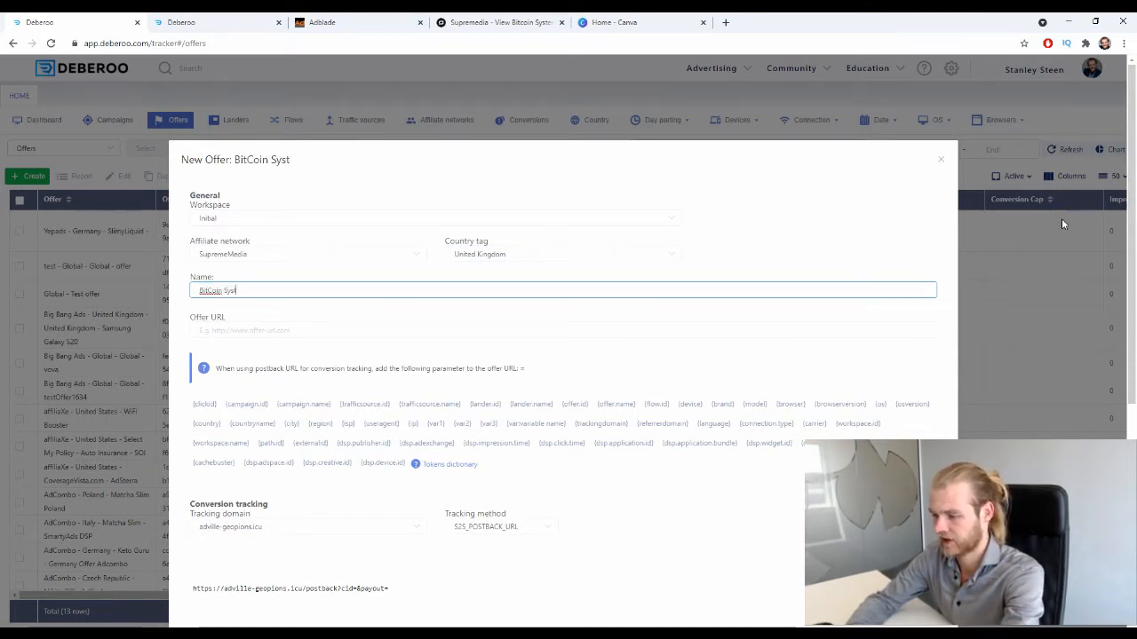
type("em")
left_click(497, 22)
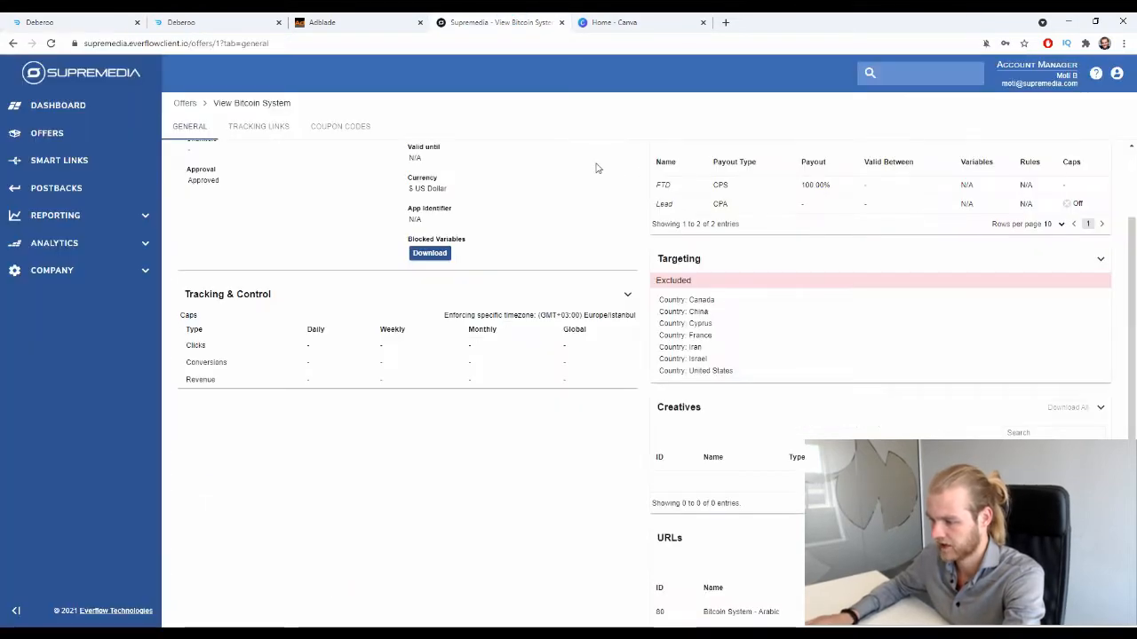
left_click(82, 19)
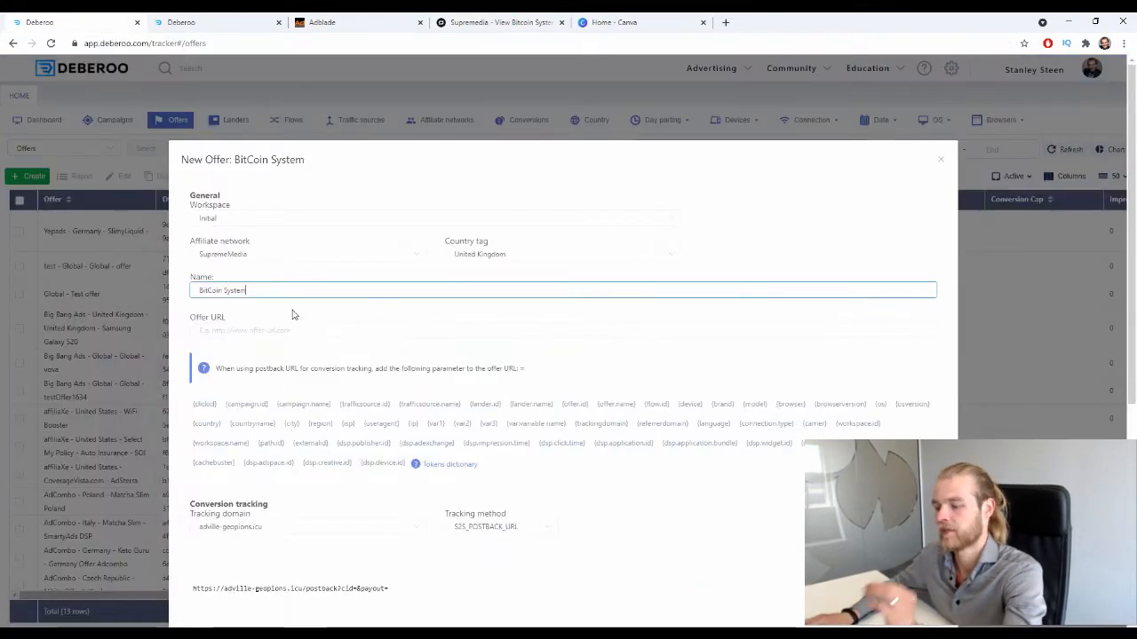
type("- Ad")
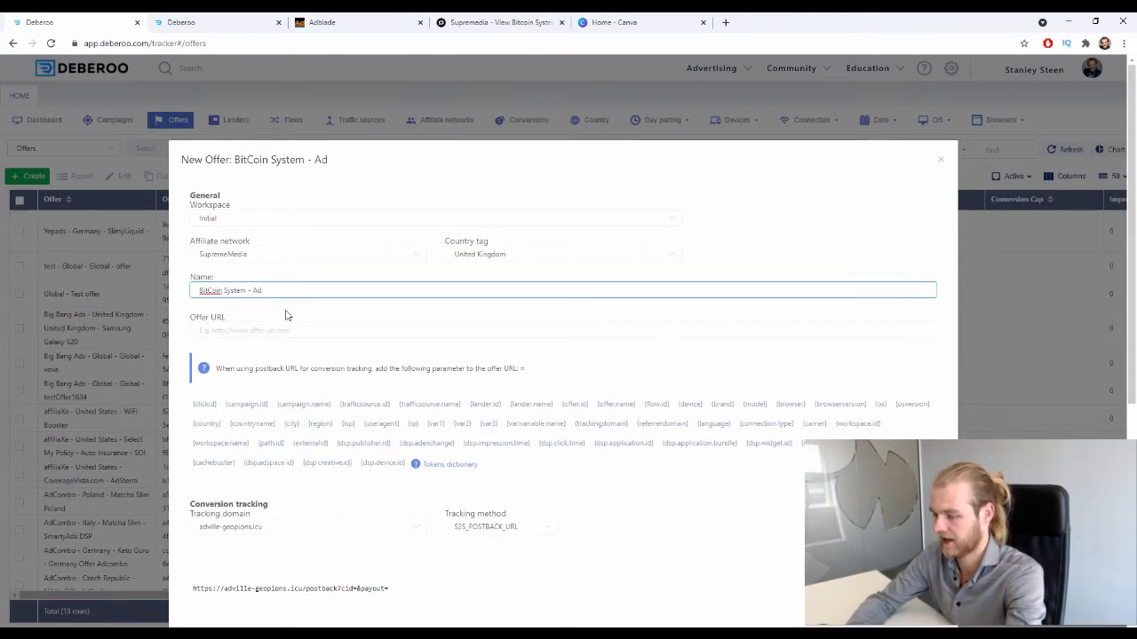
type("Blade")
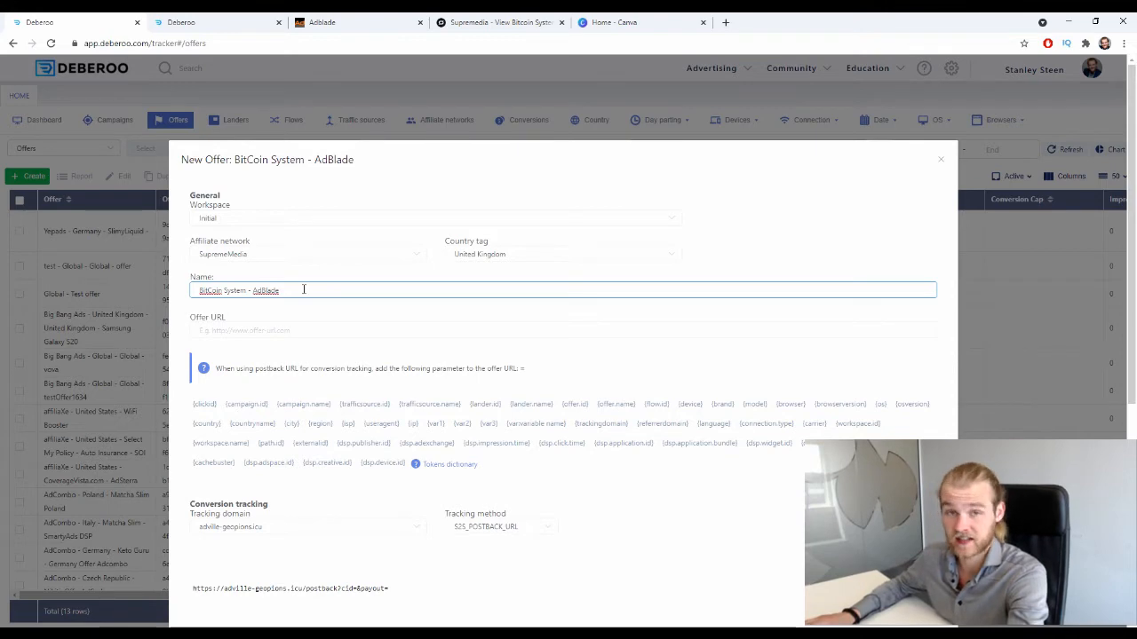
Copy the Bitcoin System preview URL from the Supremedia offer page into the new offer's URL in Deberoo
left_click(304, 330)
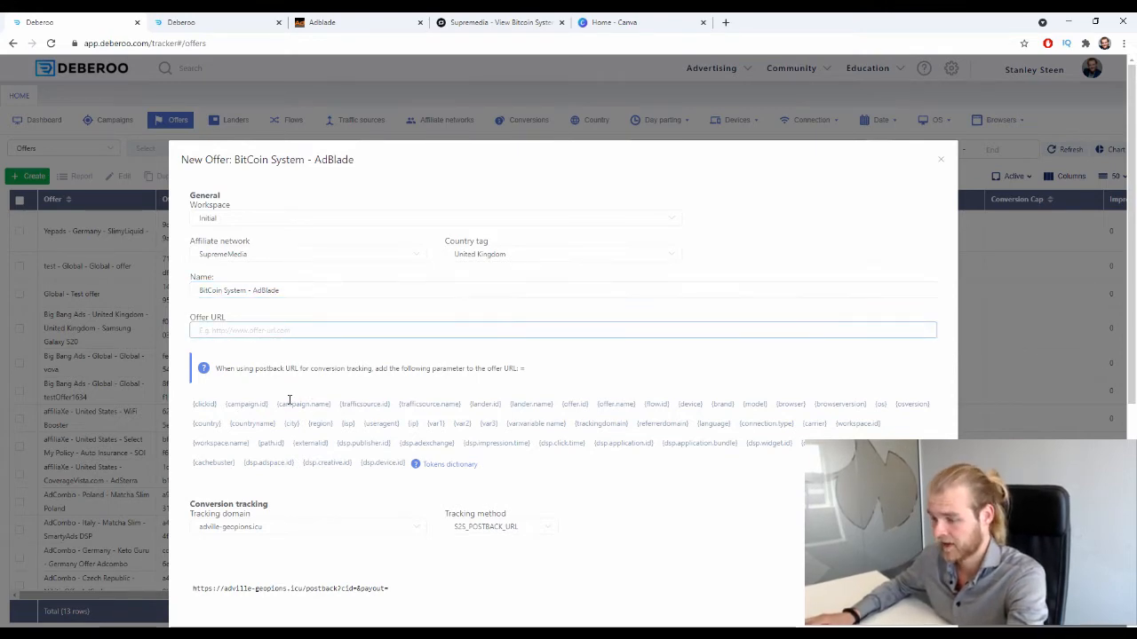
left_click(461, 20)
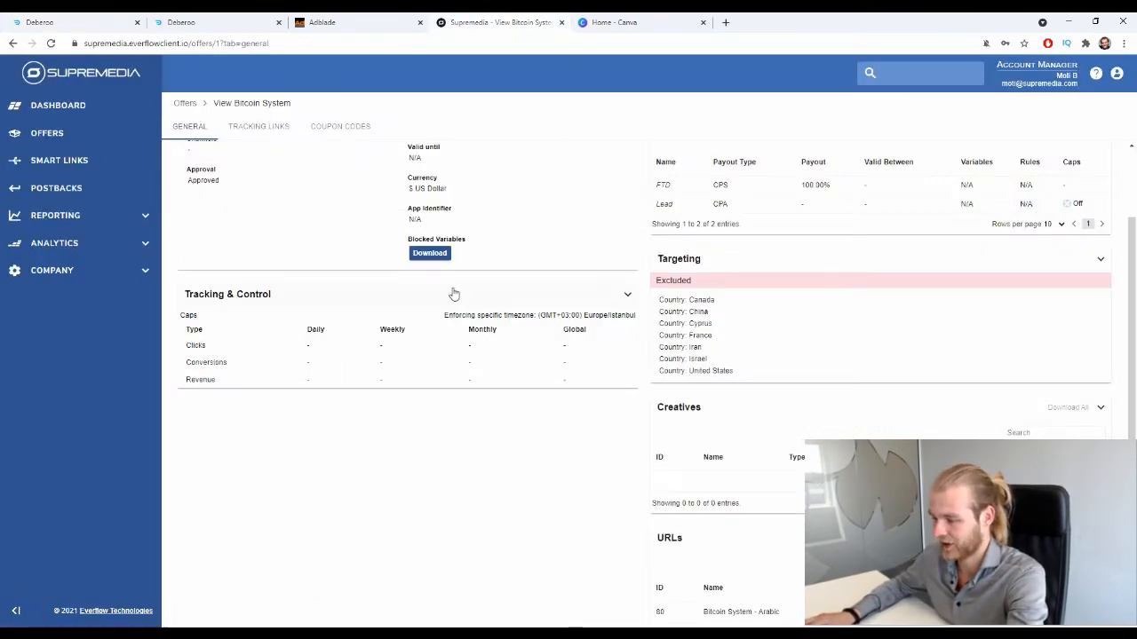
scroll(453, 294, "up", 2)
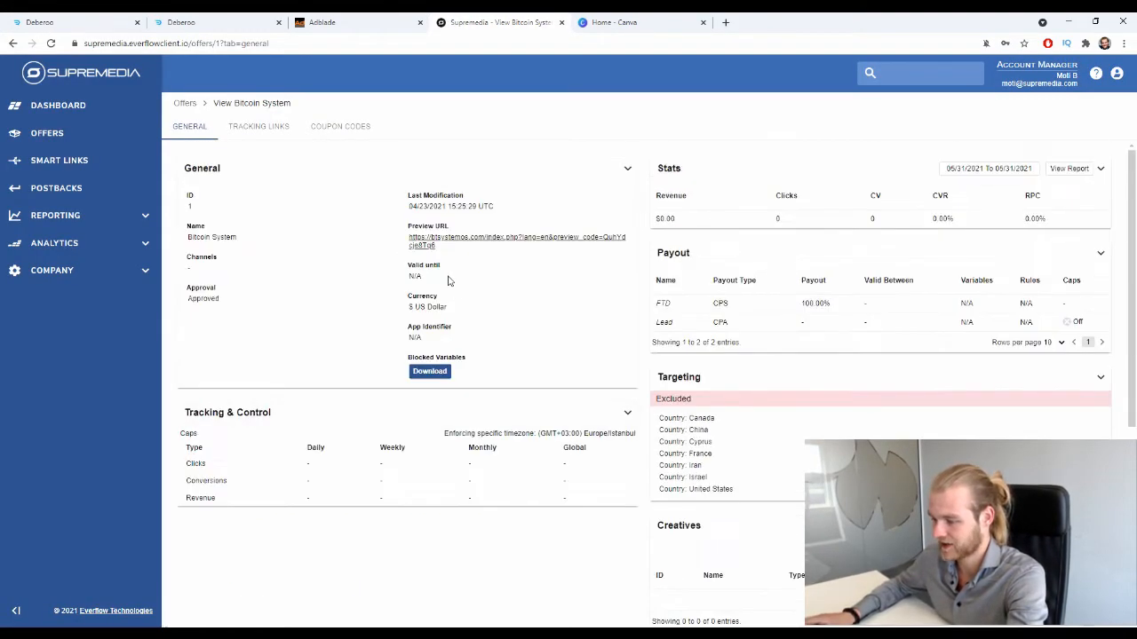
left_click(426, 238)
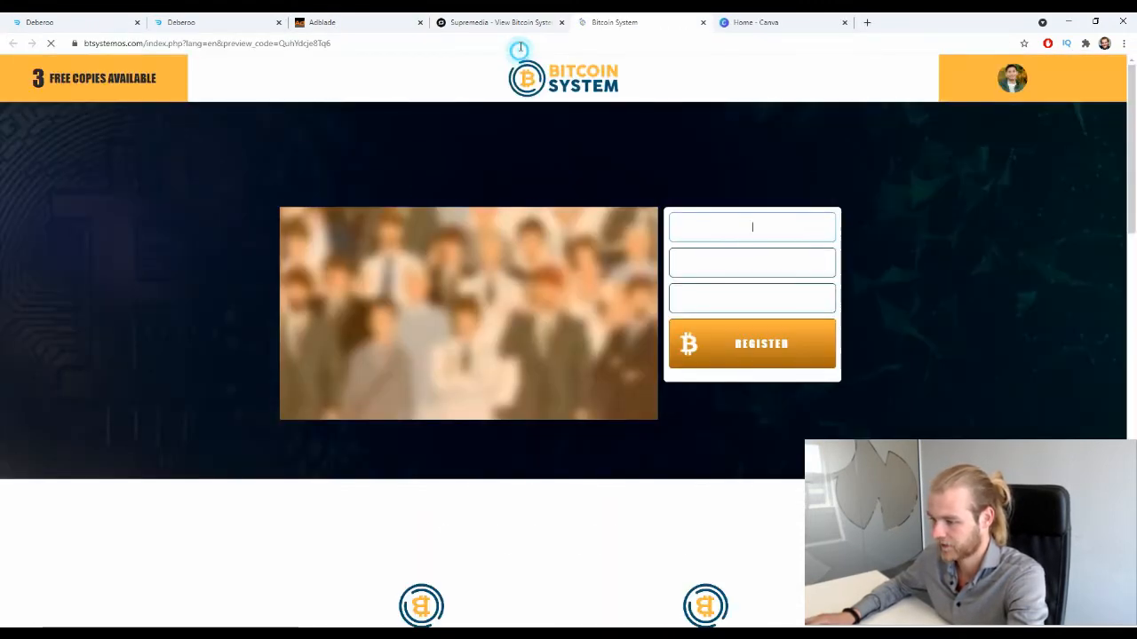
left_click(703, 22)
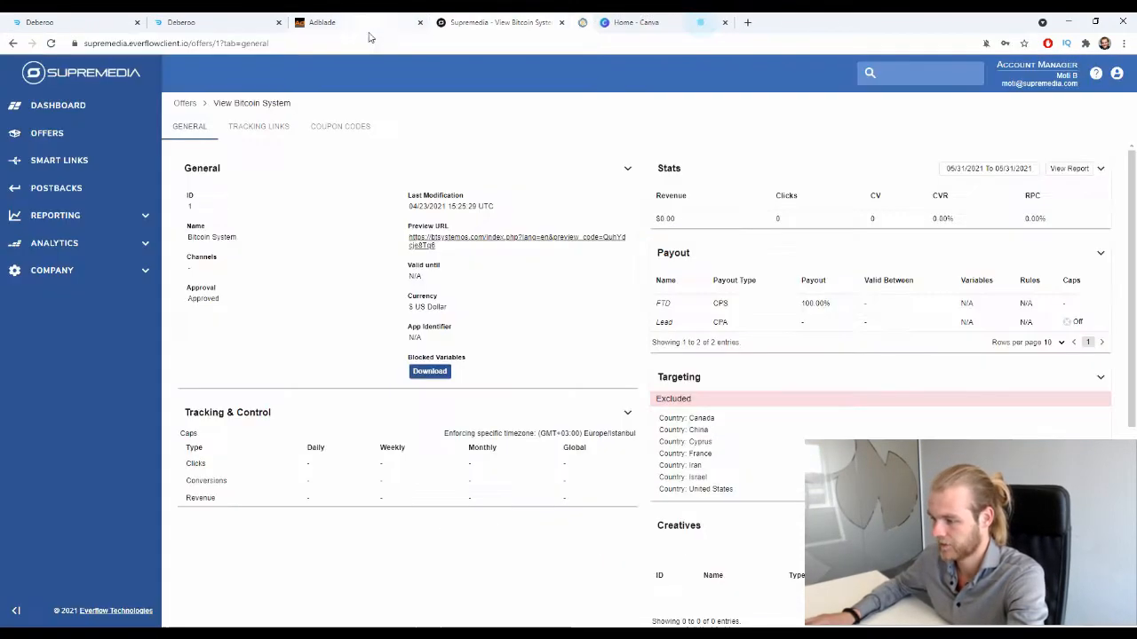
left_click(80, 22)
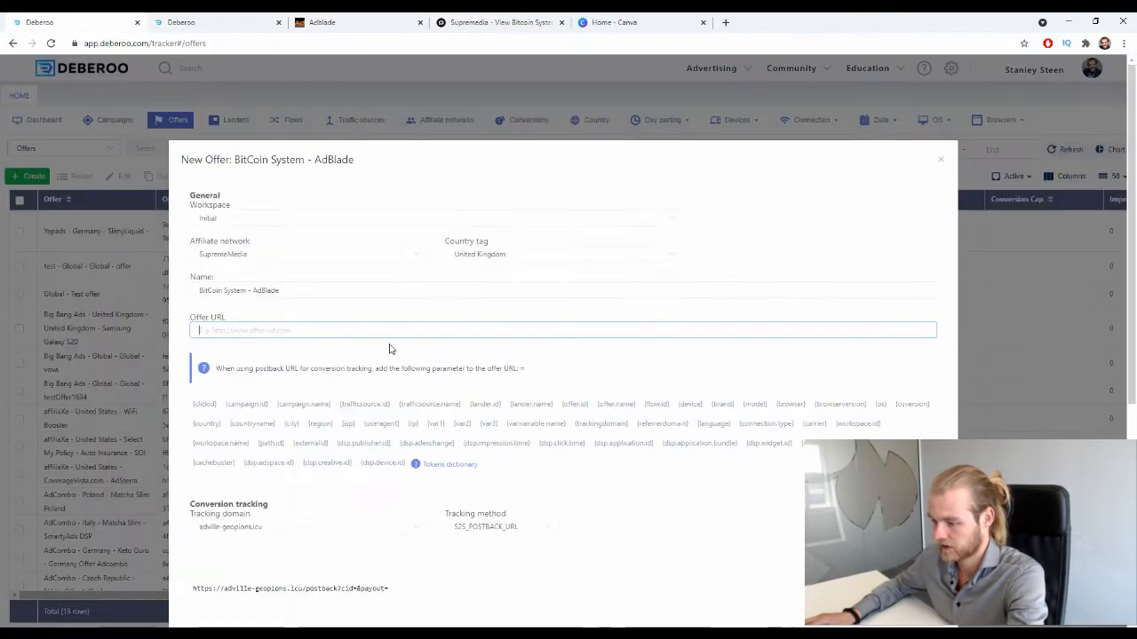
type("https://btsystemos.com/index.php?lang=en&preview_code=QuhYdcje8Tqf")
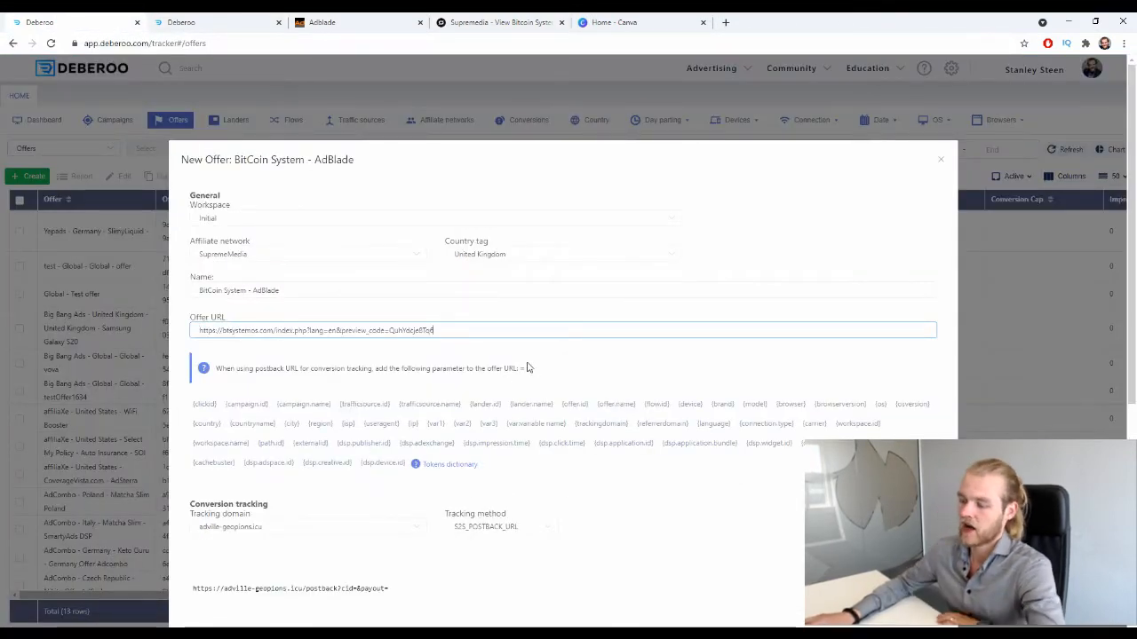
Review the postback parameter note and the conversion tracking settings, and save the new offer
left_click_drag(197, 368, 474, 365)
left_click(570, 372)
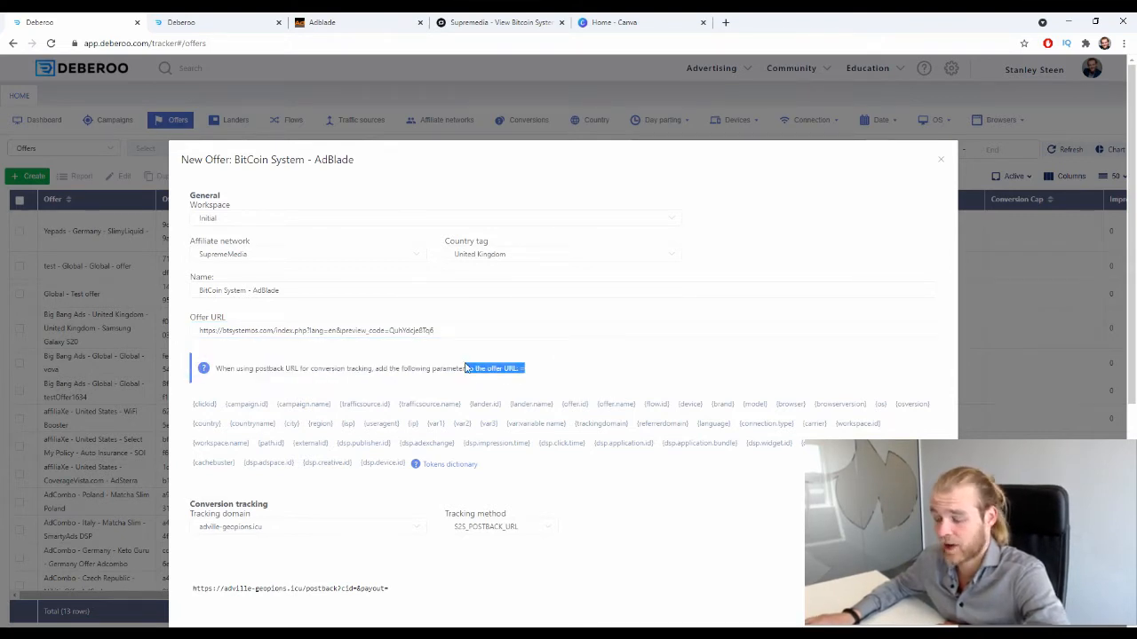
left_click(592, 371)
left_click(450, 364)
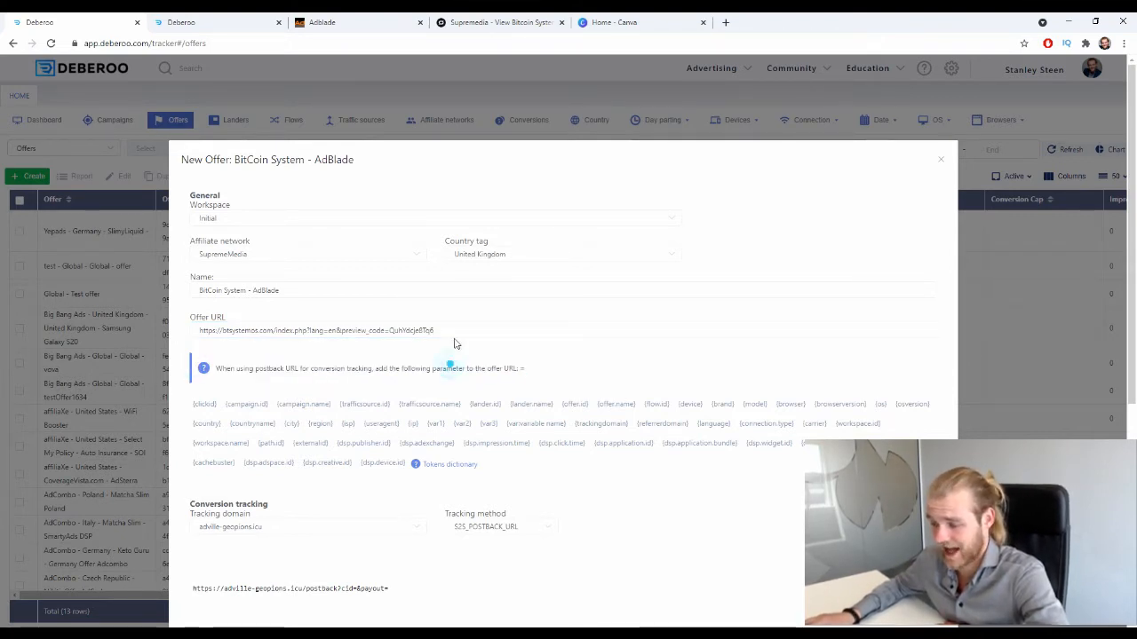
left_click(451, 325)
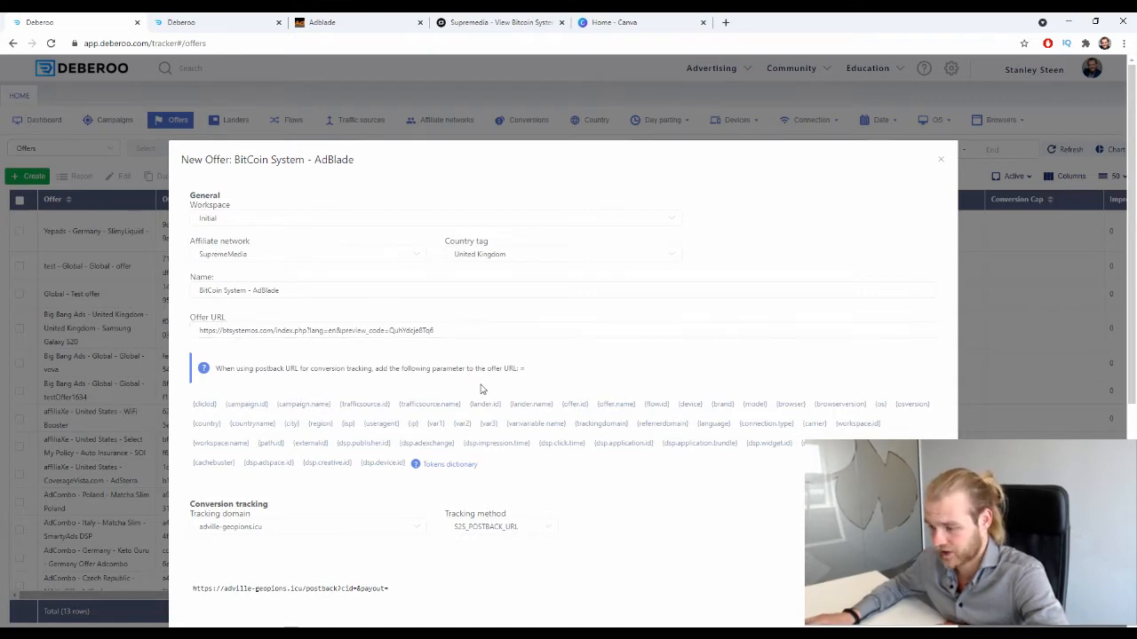
scroll(440, 346, "down", 4)
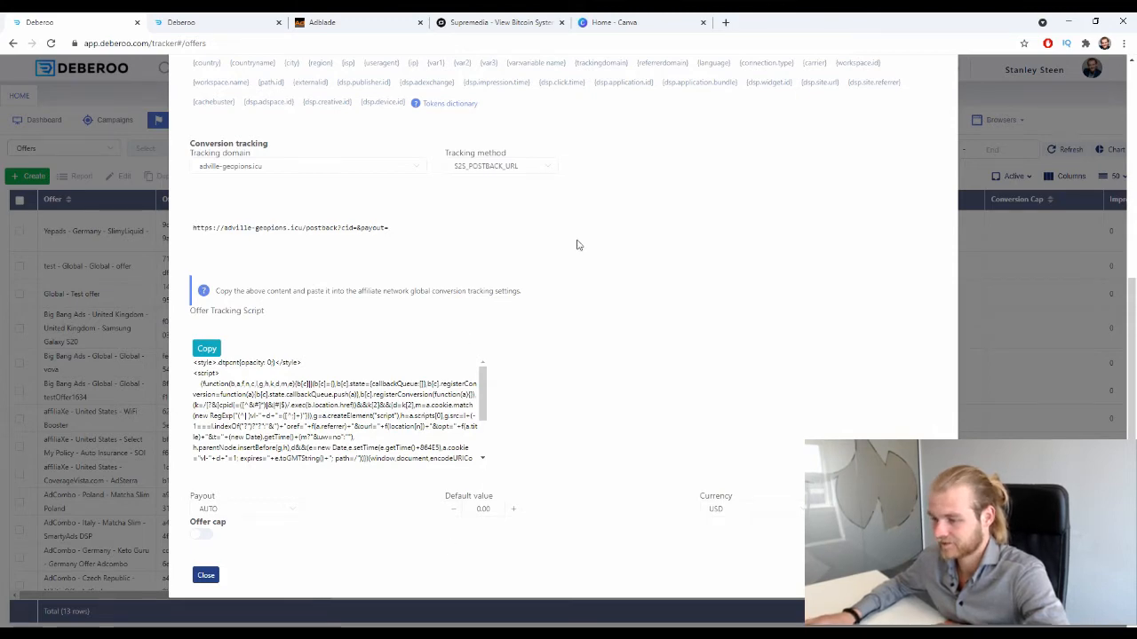
key("Escape")
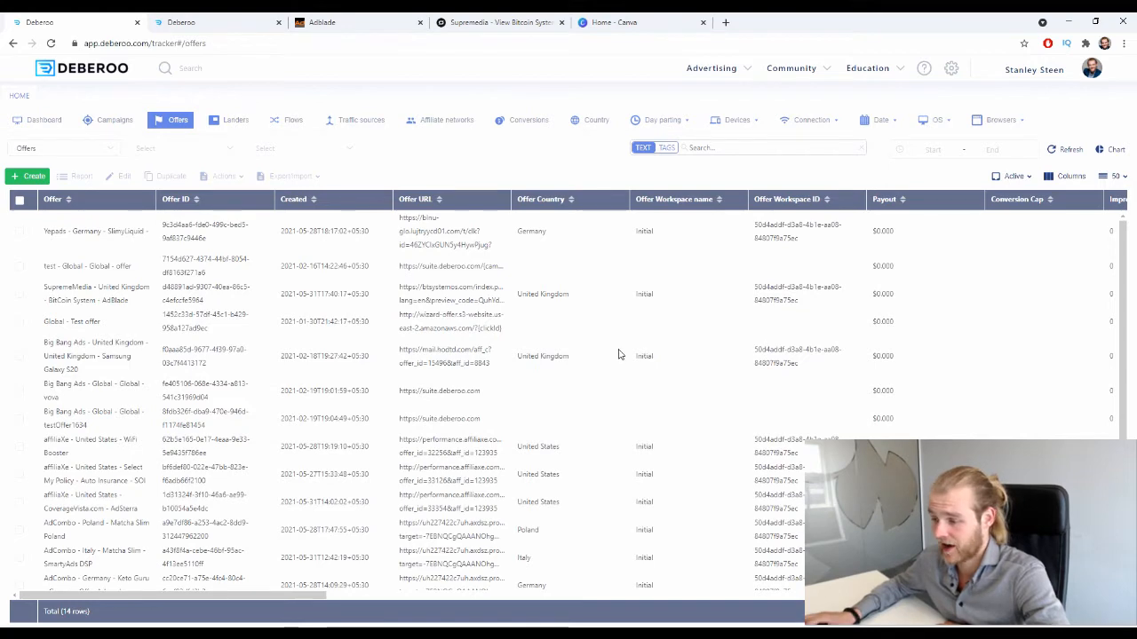
View the tracker's landers list, and bring up the landing page templates in Deberoo's landing page builder
left_click(235, 123)
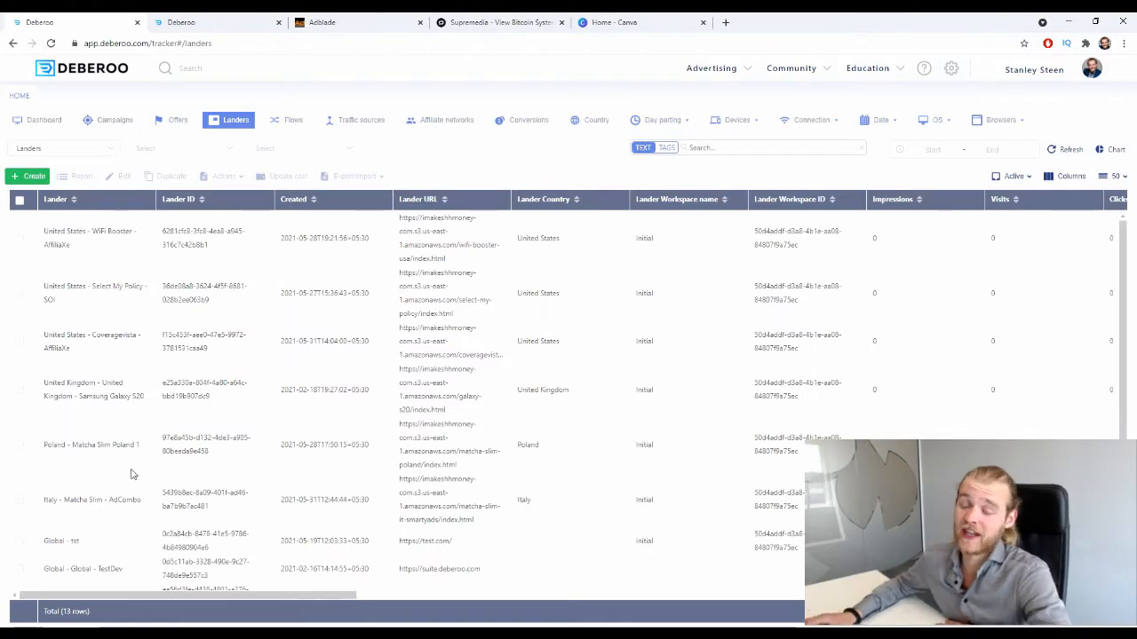
key("ctrl+Tab")
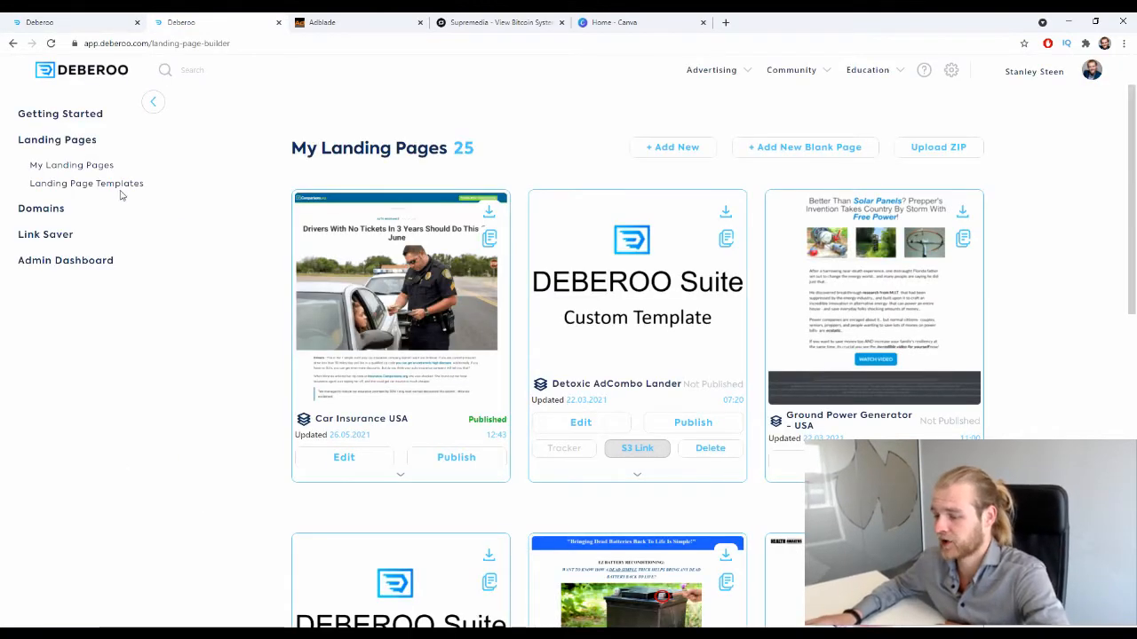
left_click(116, 183)
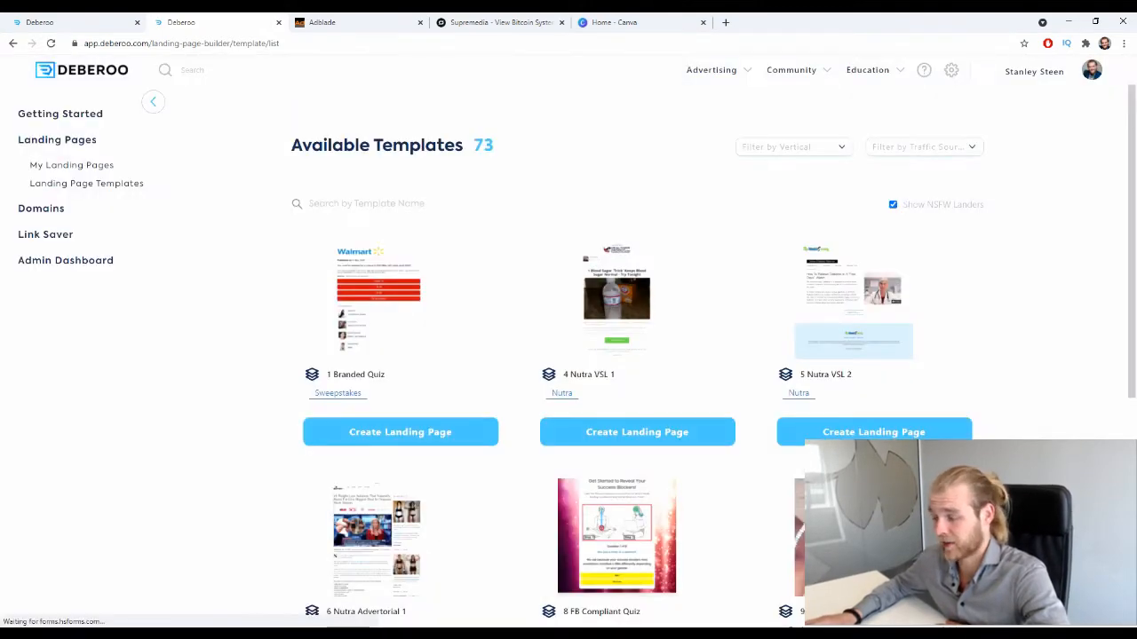
Try filtering the landing page templates by the Forex/Binary vertical, and clear that filter
left_click(799, 151)
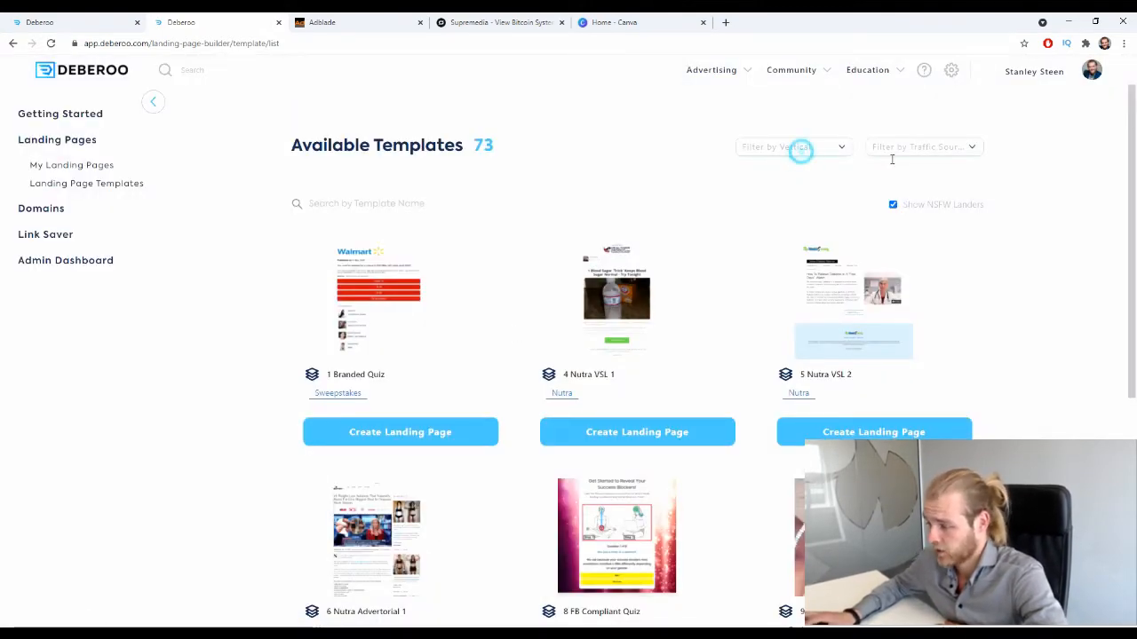
left_click_drag(849, 189, 850, 275)
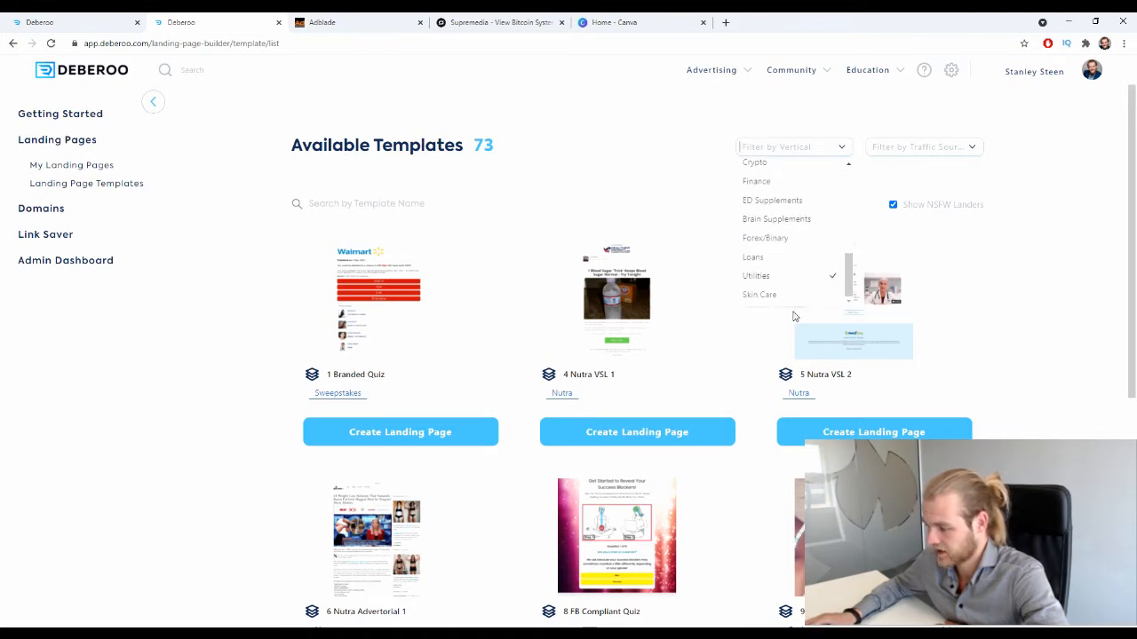
left_click(781, 243)
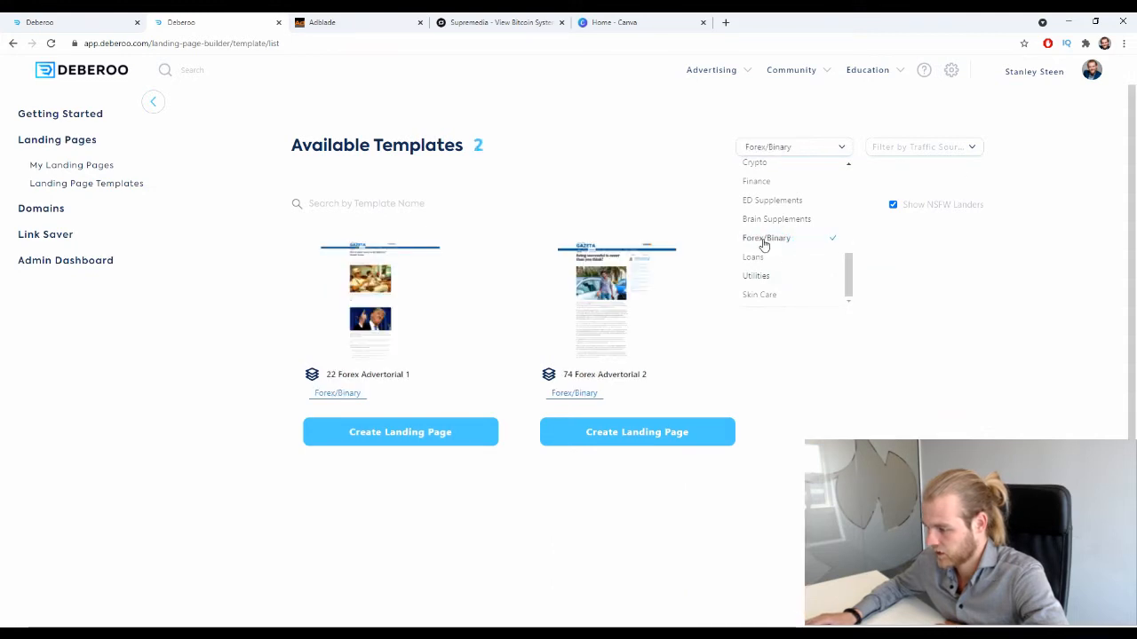
left_click(770, 242)
Filter the landing page templates by the Crypto vertical and look over the matching advertorials
scroll(790, 247, "up", 3)
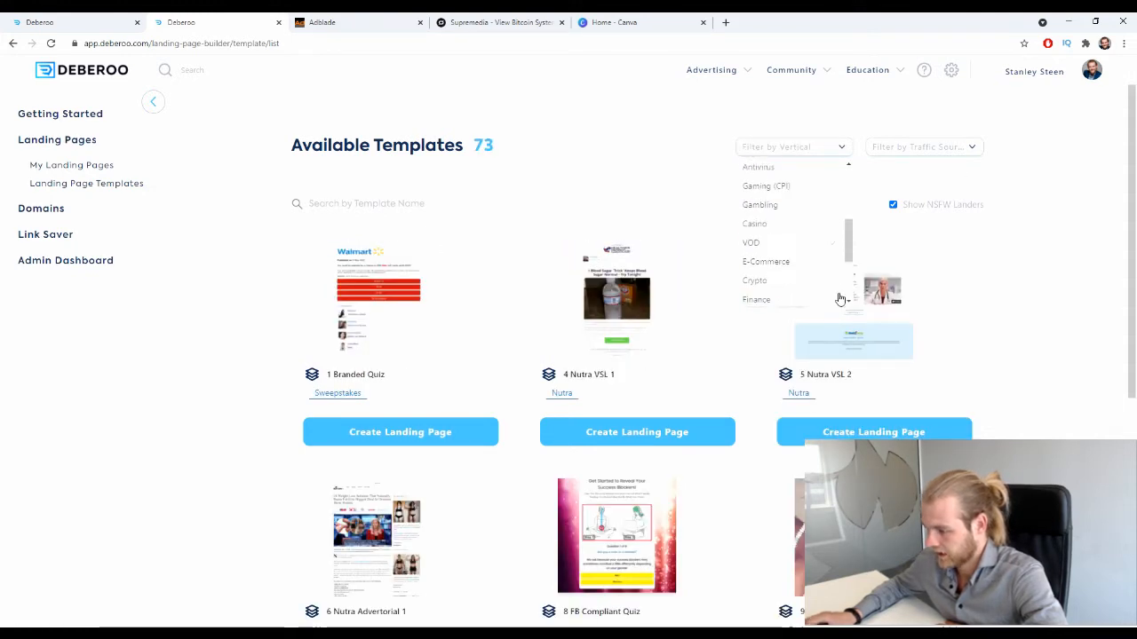
left_click(795, 278)
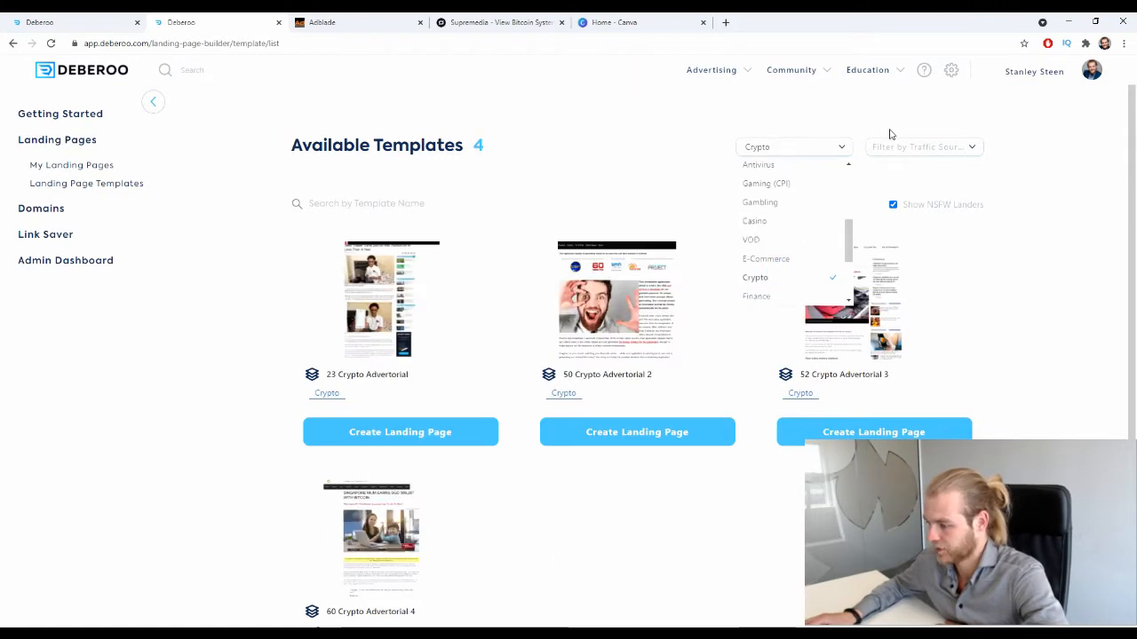
scroll(571, 394, "down", 1)
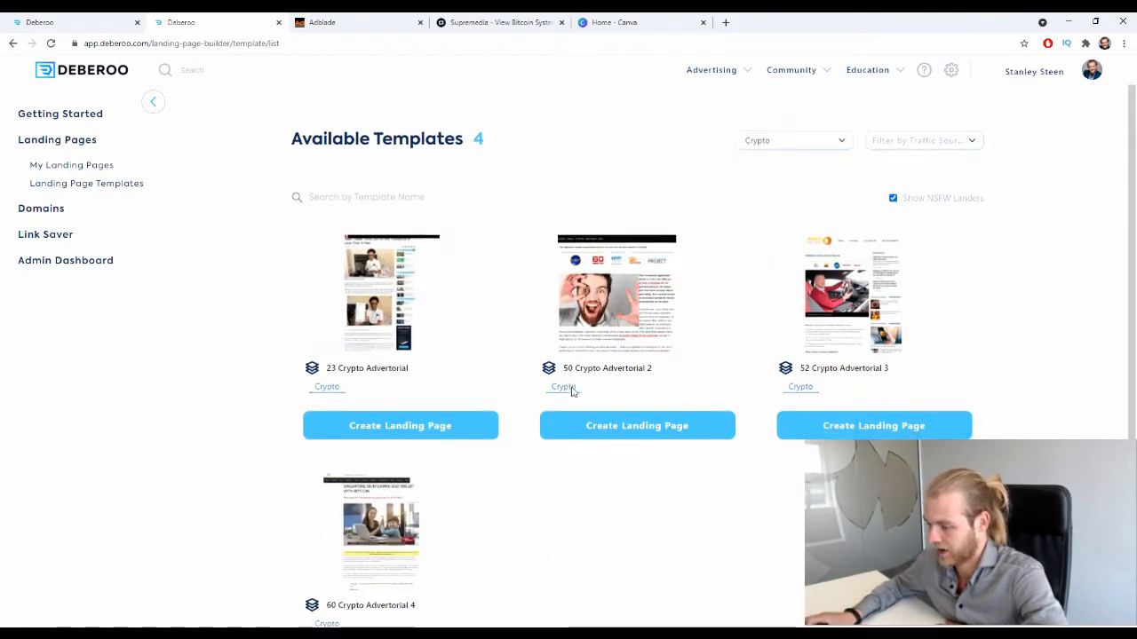
scroll(587, 443, "up", 1)
Create a landing page named "Bitcoin System - SupremeMedia" from the 23 Crypto Advertorial template
left_click(445, 435)
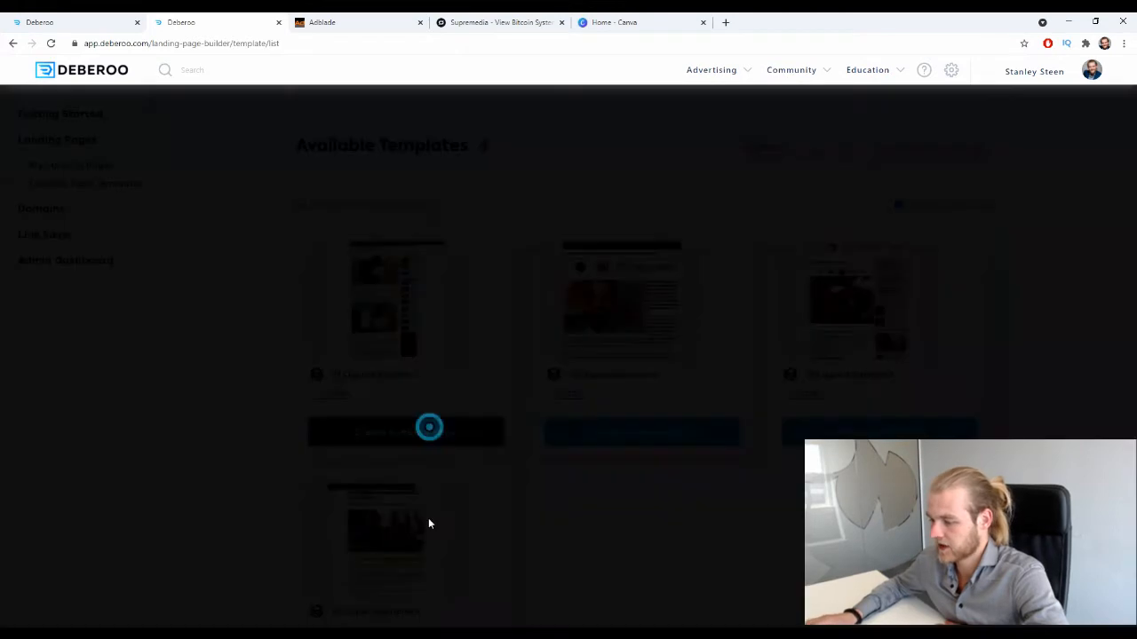
left_click(511, 360)
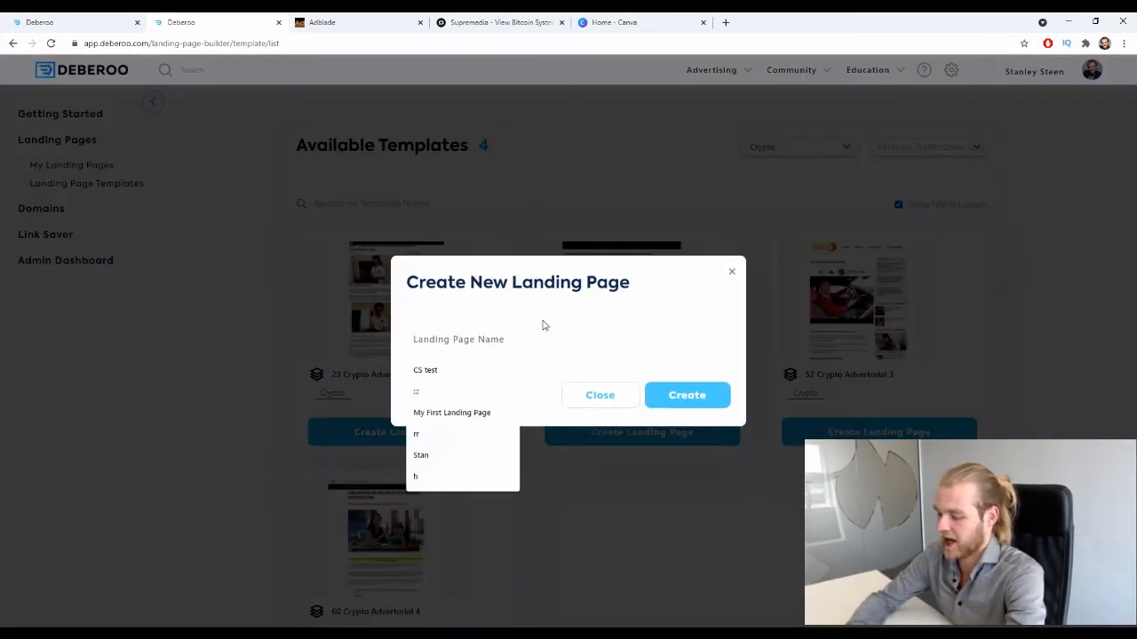
type("Bitcoin System - SupremeMedia")
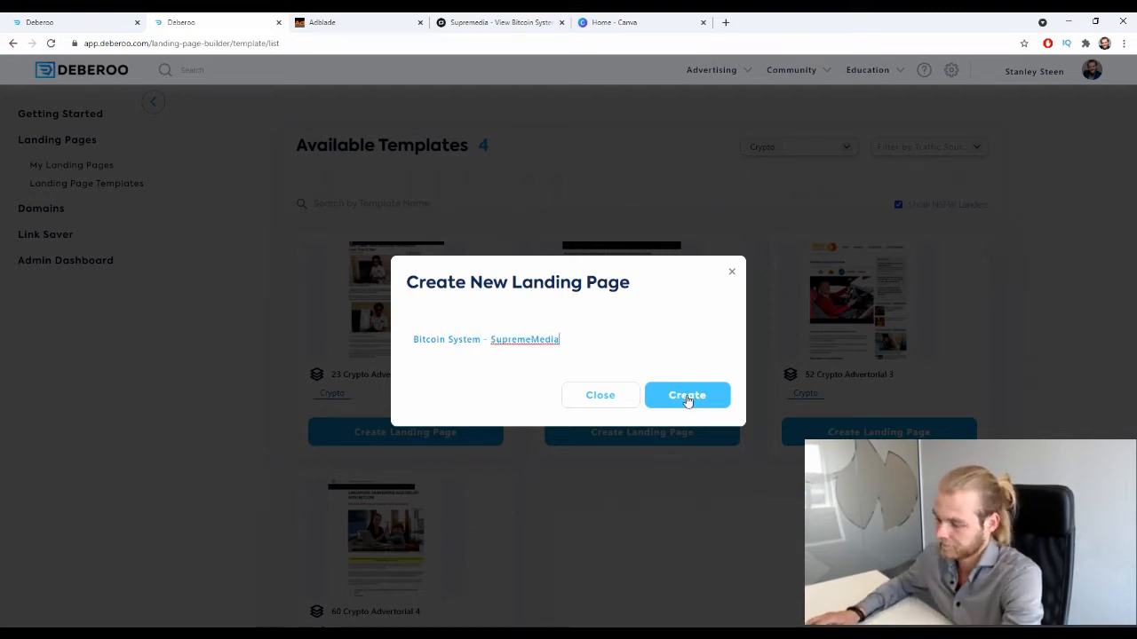
left_click(687, 397)
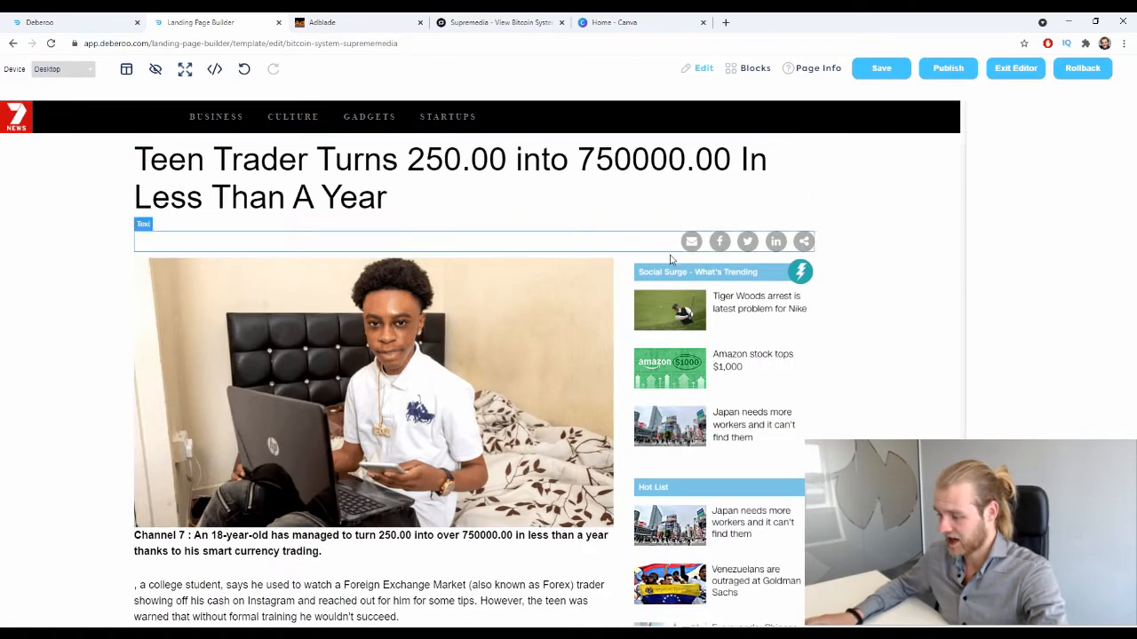
Look through the whole crypto advertorial, from the headline and sidebar to the getting-started steps, claim button and FAQ
scroll(650, 278, "down", 1)
scroll(650, 278, "down", 10)
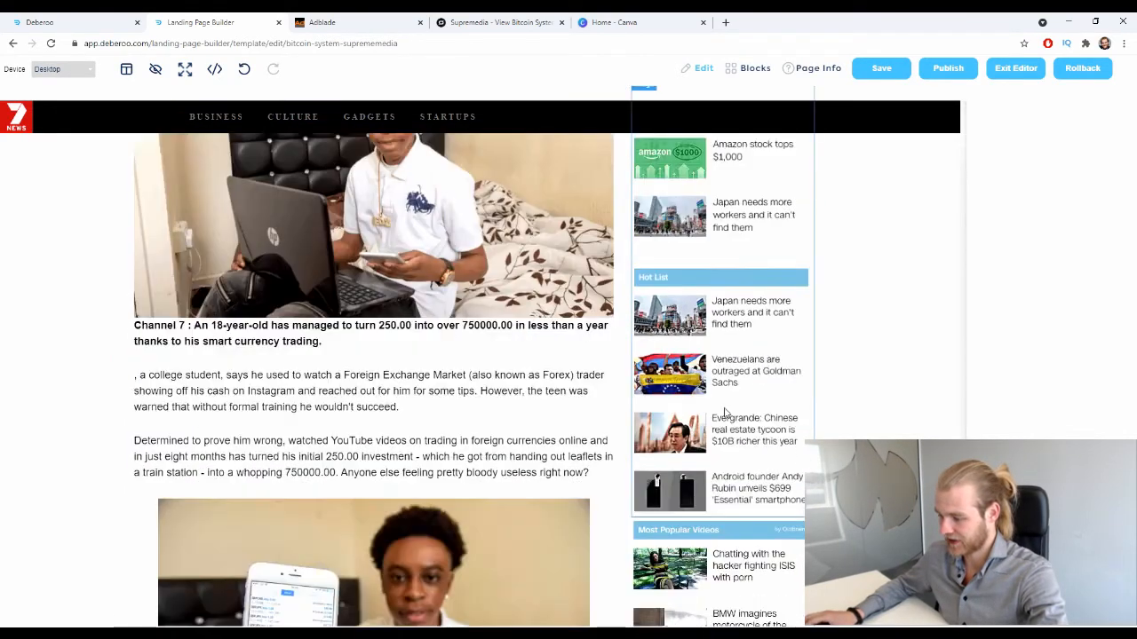
scroll(427, 286, "down", 15)
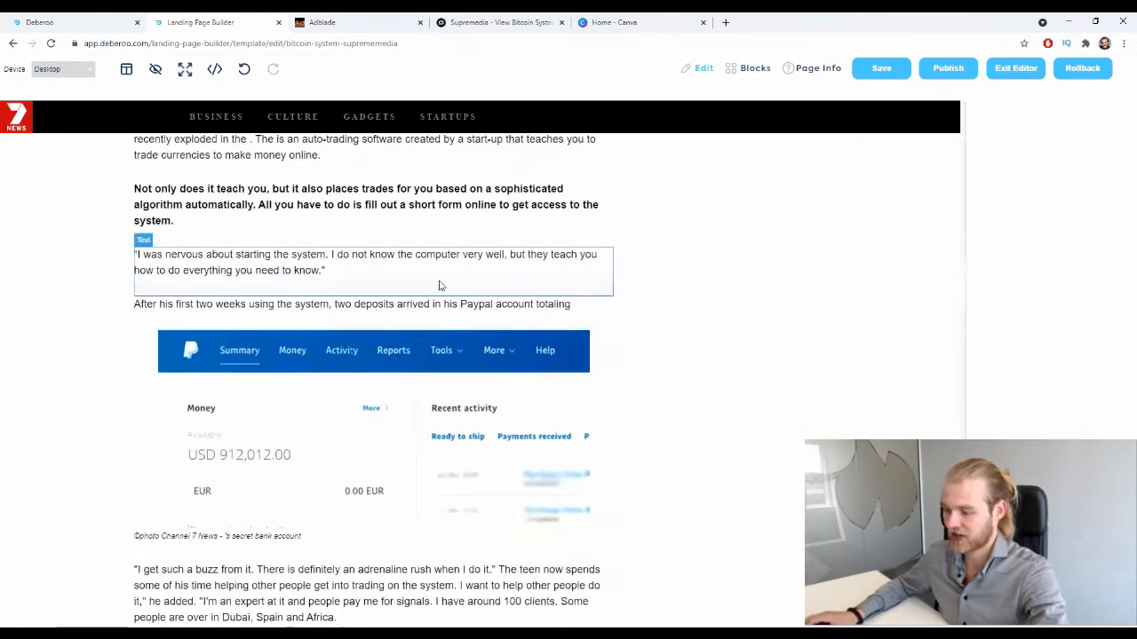
scroll(403, 291, "down", 20)
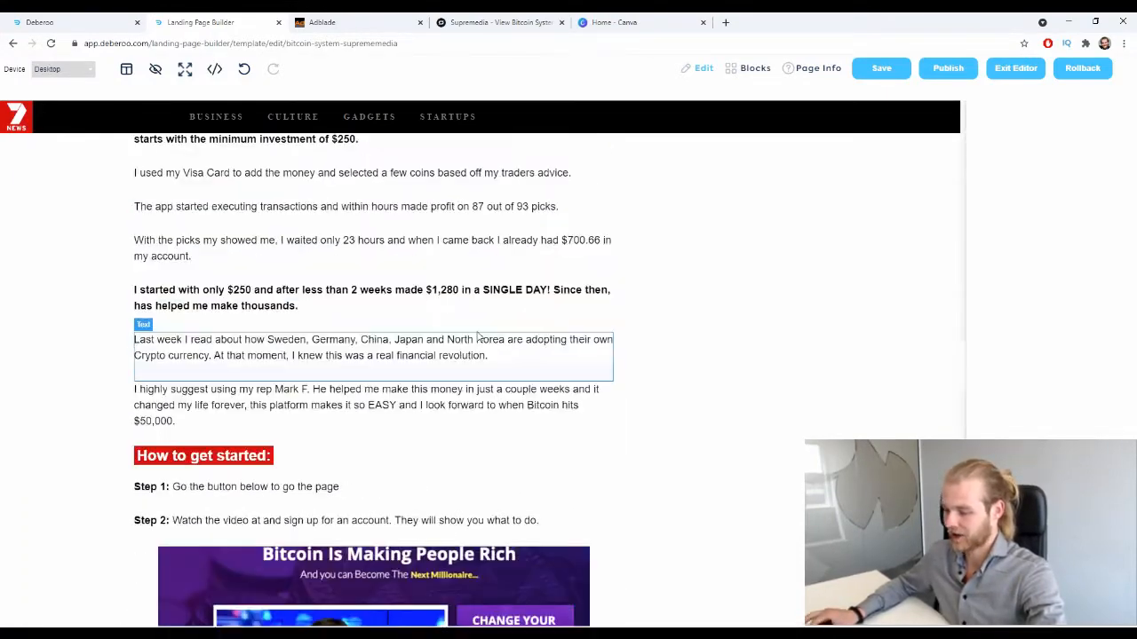
scroll(340, 393, "down", 5)
scroll(320, 382, "up", 8)
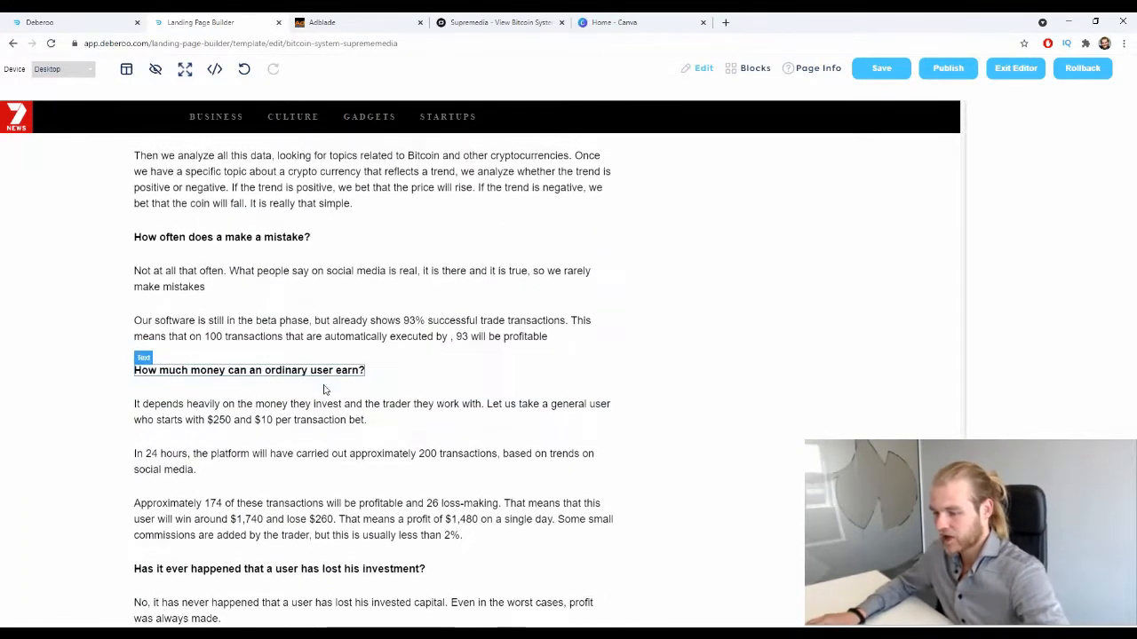
scroll(302, 363, "up", 5)
scroll(302, 390, "down", 8)
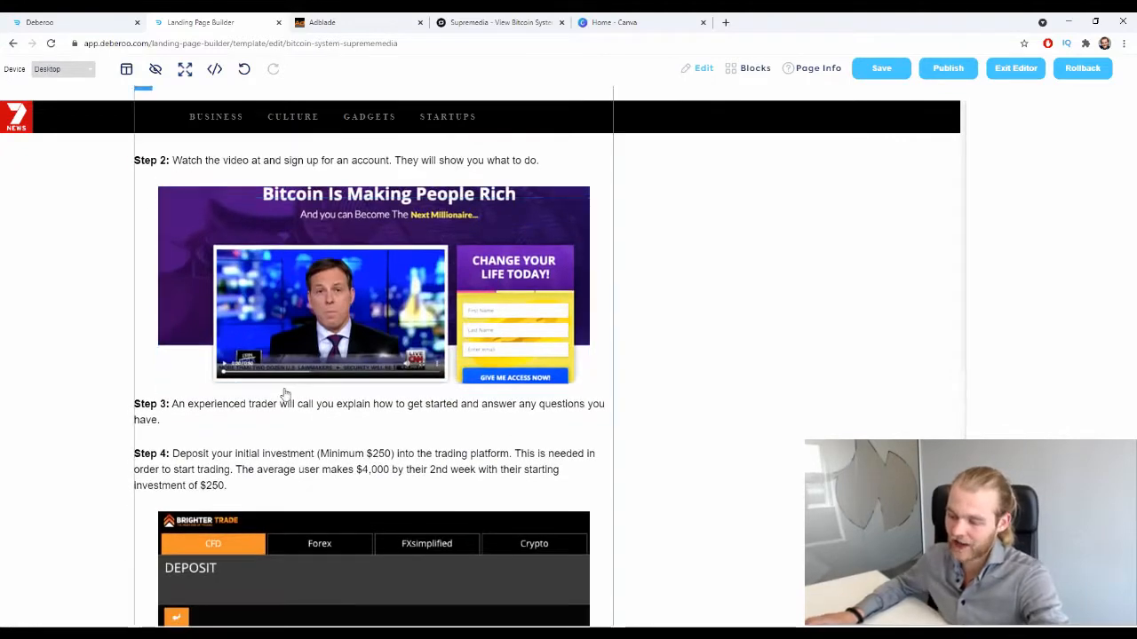
scroll(298, 395, "up", 4)
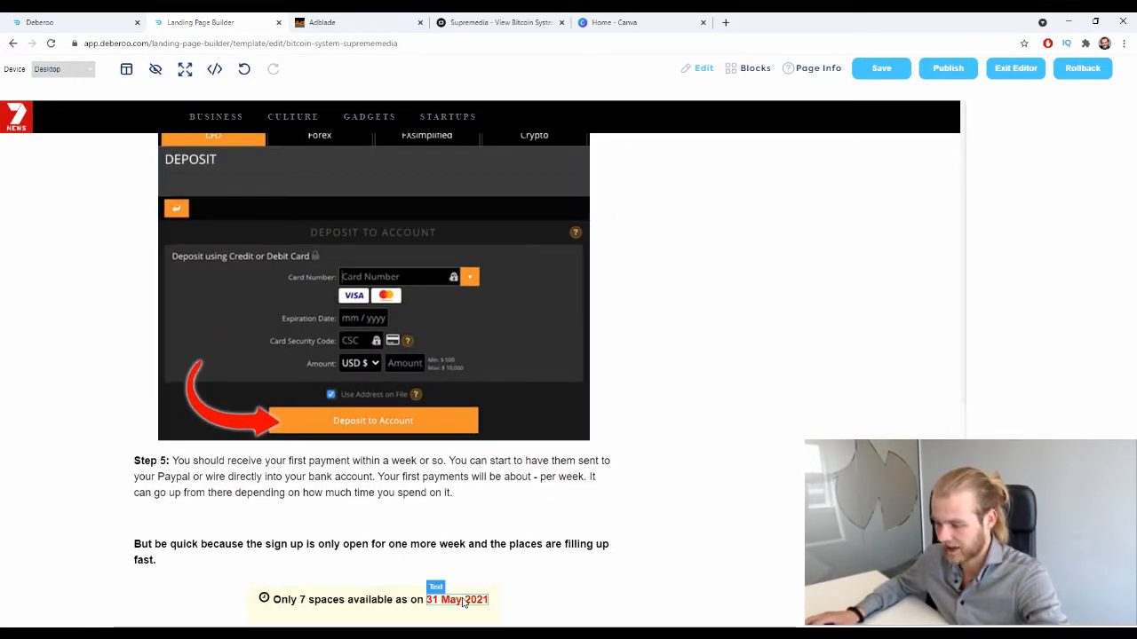
scroll(355, 533, "down", 8)
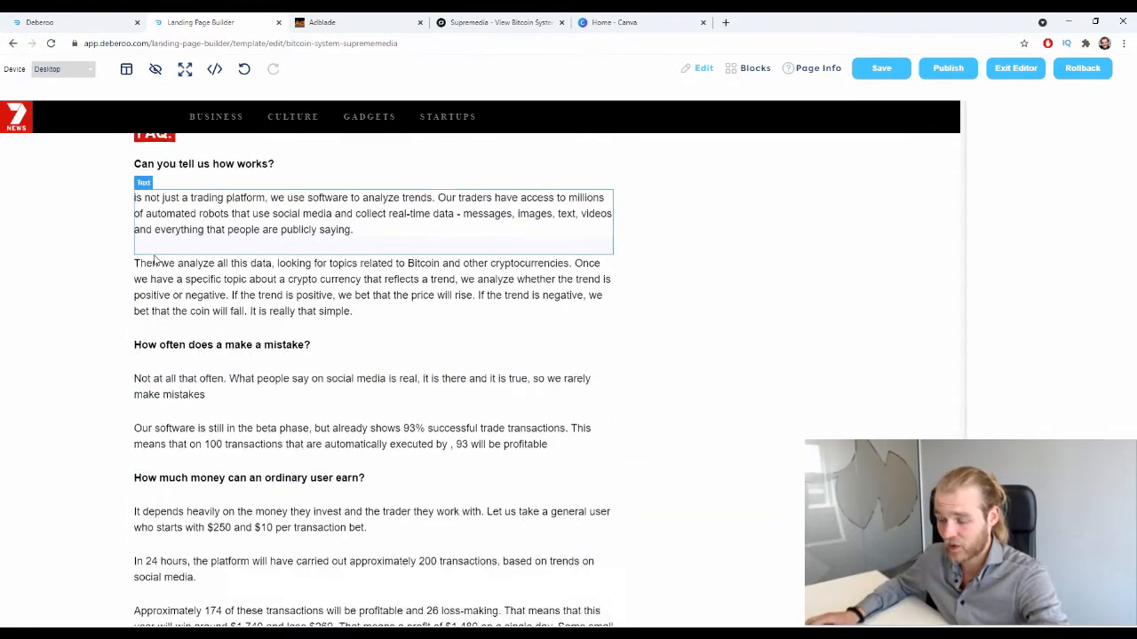
scroll(156, 259, "down", 10)
scroll(365, 452, "up", 15)
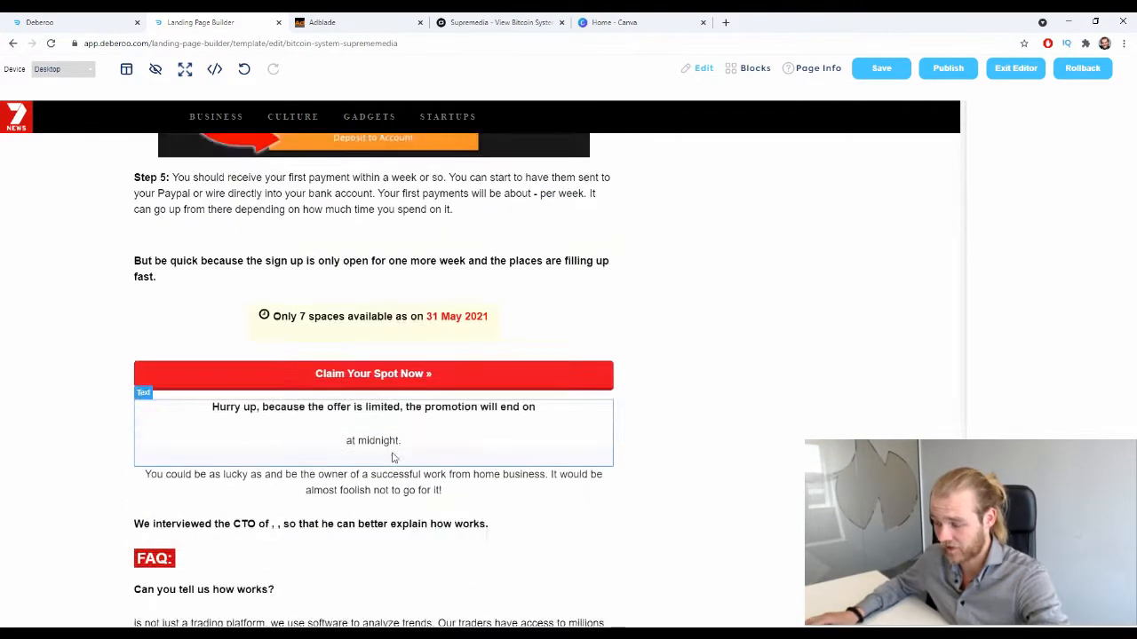
scroll(394, 458, "up", 5)
scroll(668, 365, "up", 5)
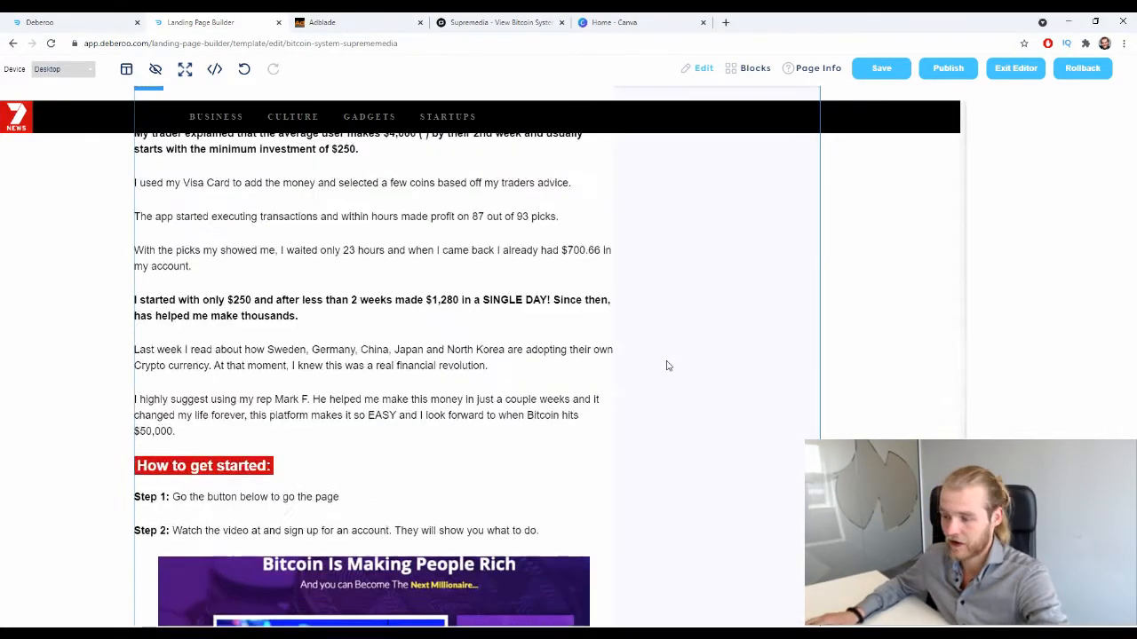
scroll(668, 365, "up", 15)
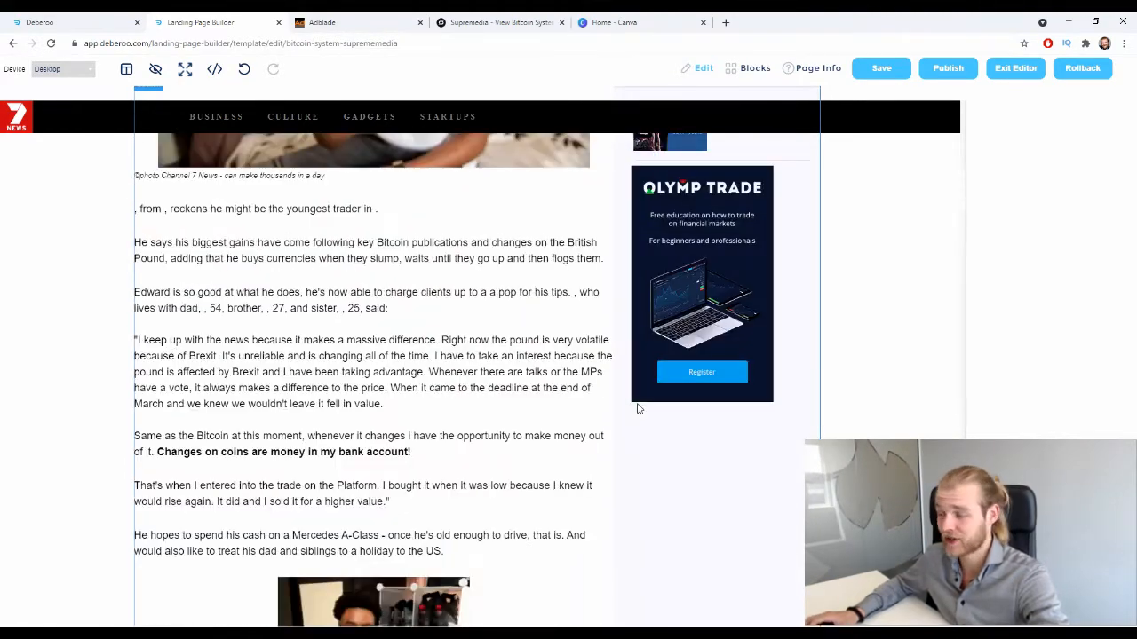
scroll(637, 408, "up", 5)
Open the landing page's destination URL setting, and copy the click URL from the tracker's tracking URL settings
left_click(818, 69)
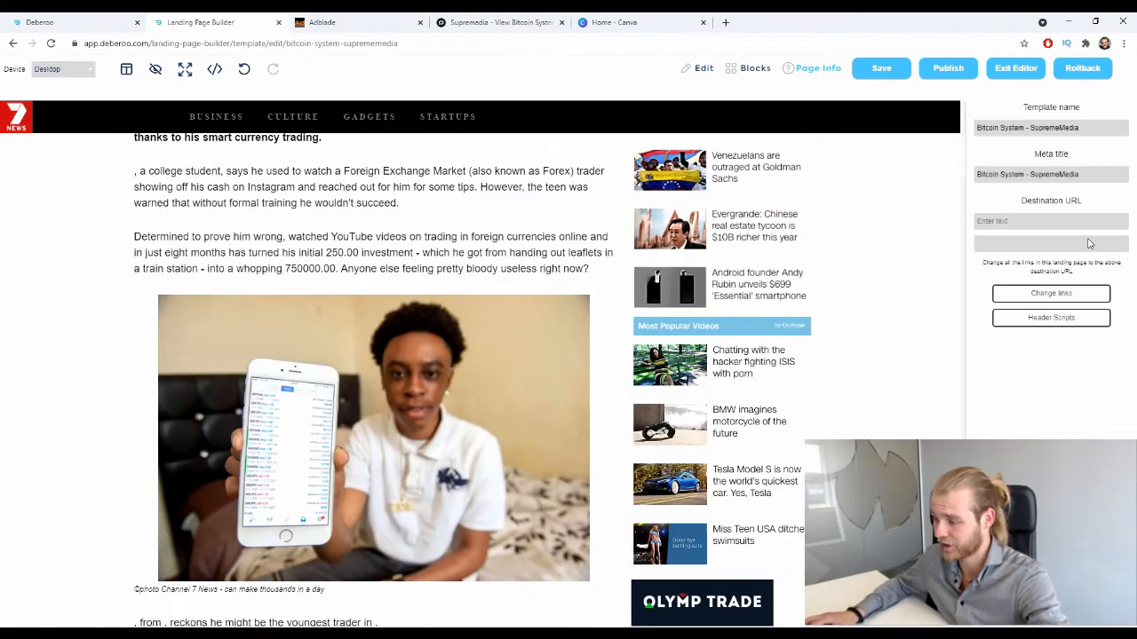
left_click(1056, 215)
left_click(1059, 210)
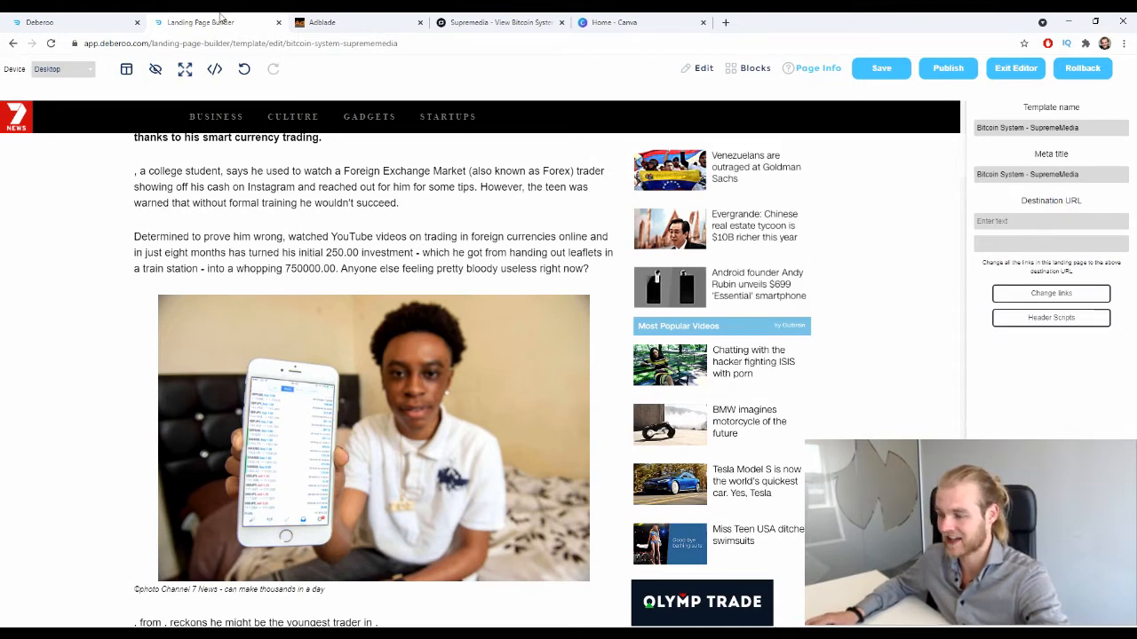
left_click(80, 23)
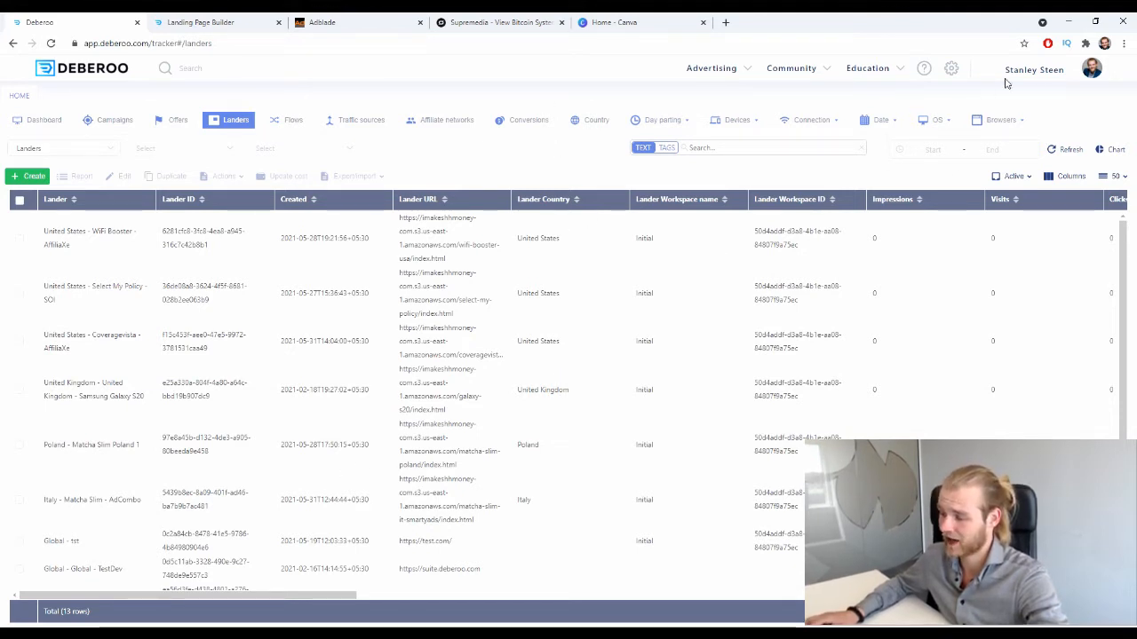
left_click(1069, 73)
left_click(1039, 113)
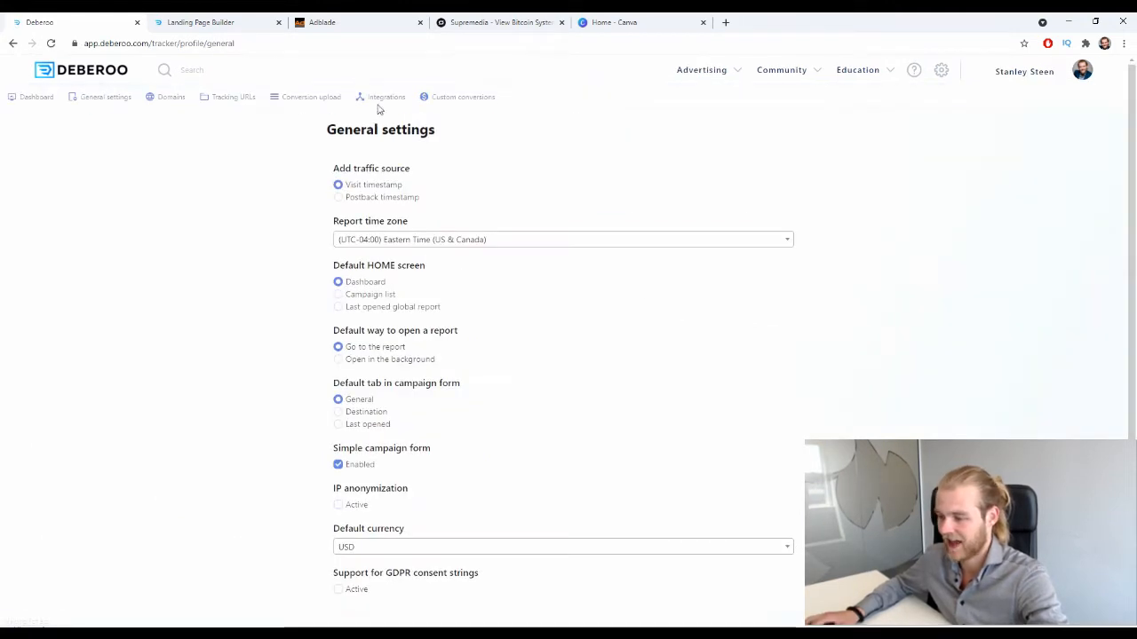
left_click(247, 100)
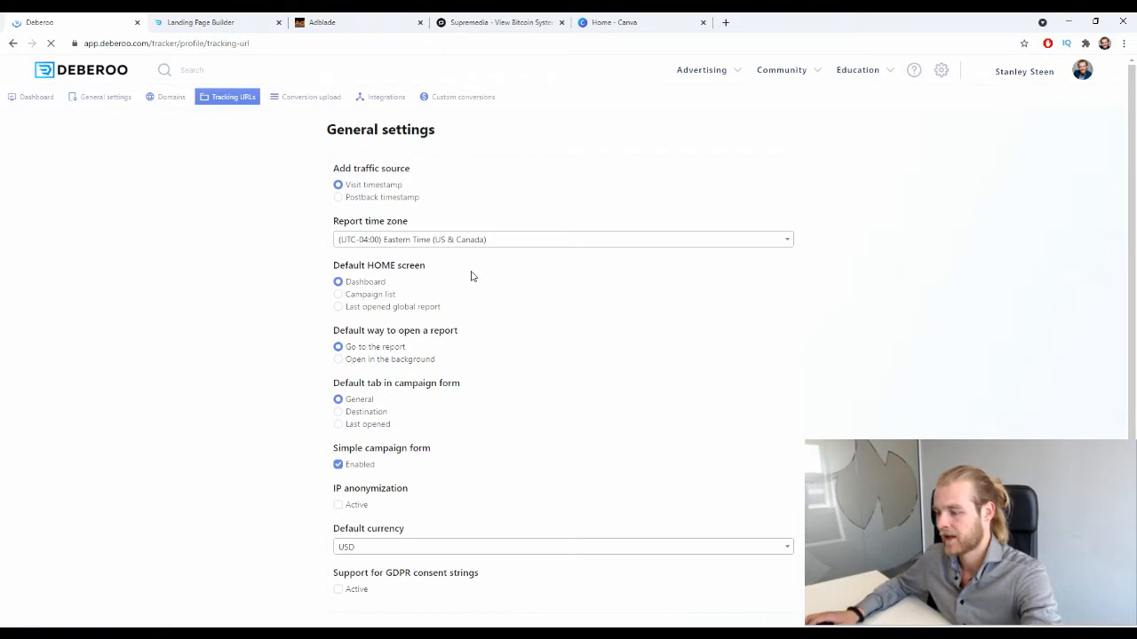
left_click(434, 306)
key("ctrl+c")
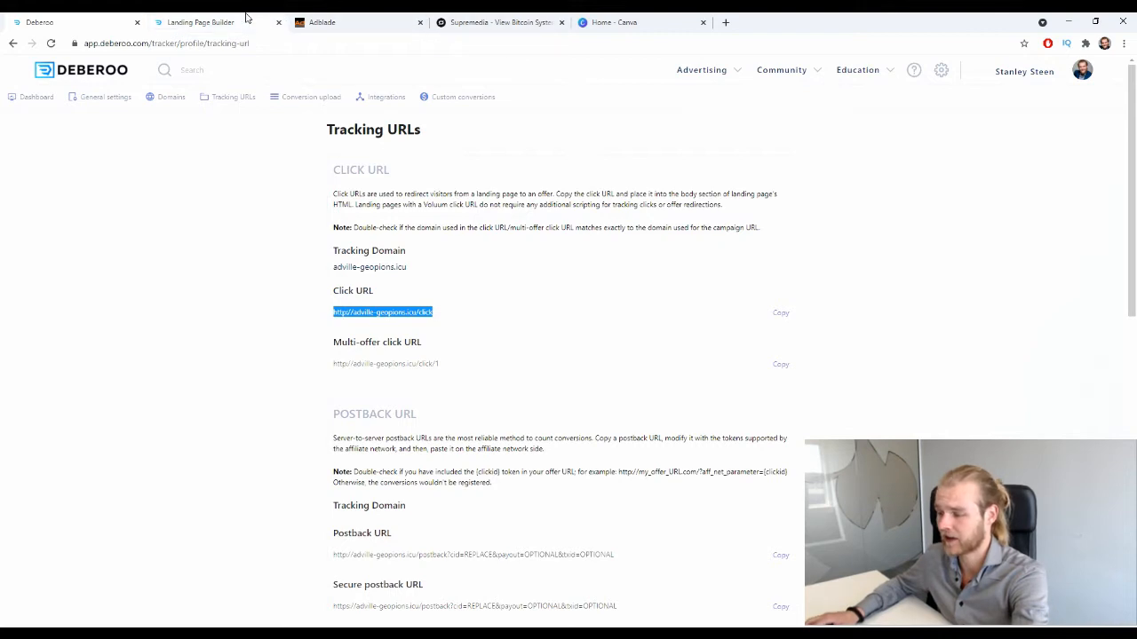
left_click(199, 22)
left_click(990, 220)
key("ctrl+v")
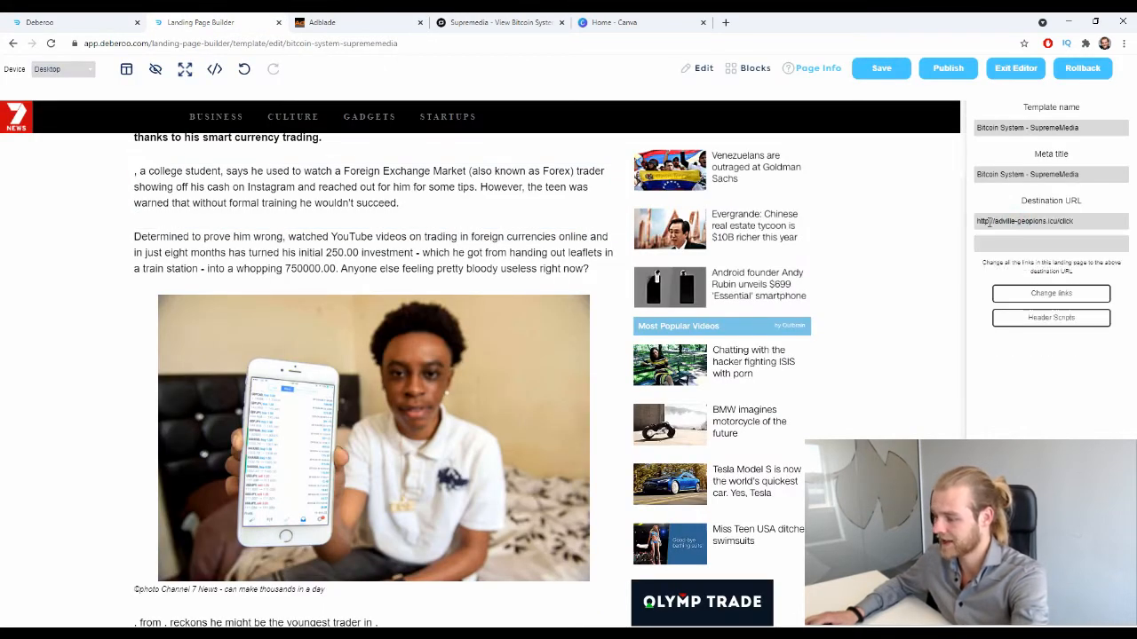
type("s")
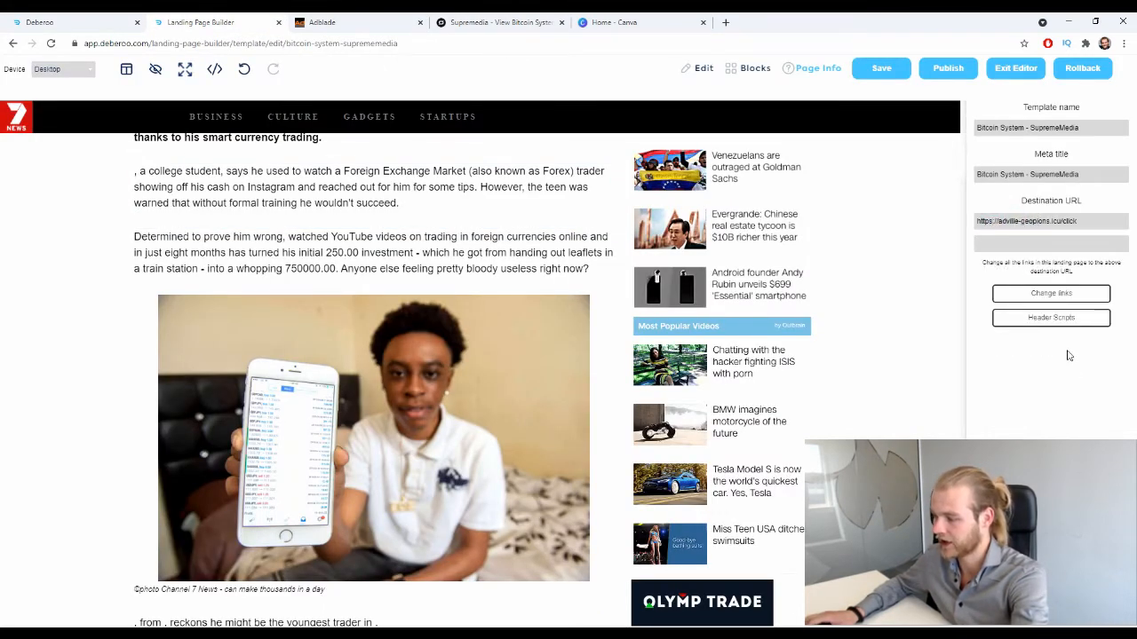
left_click(1087, 294)
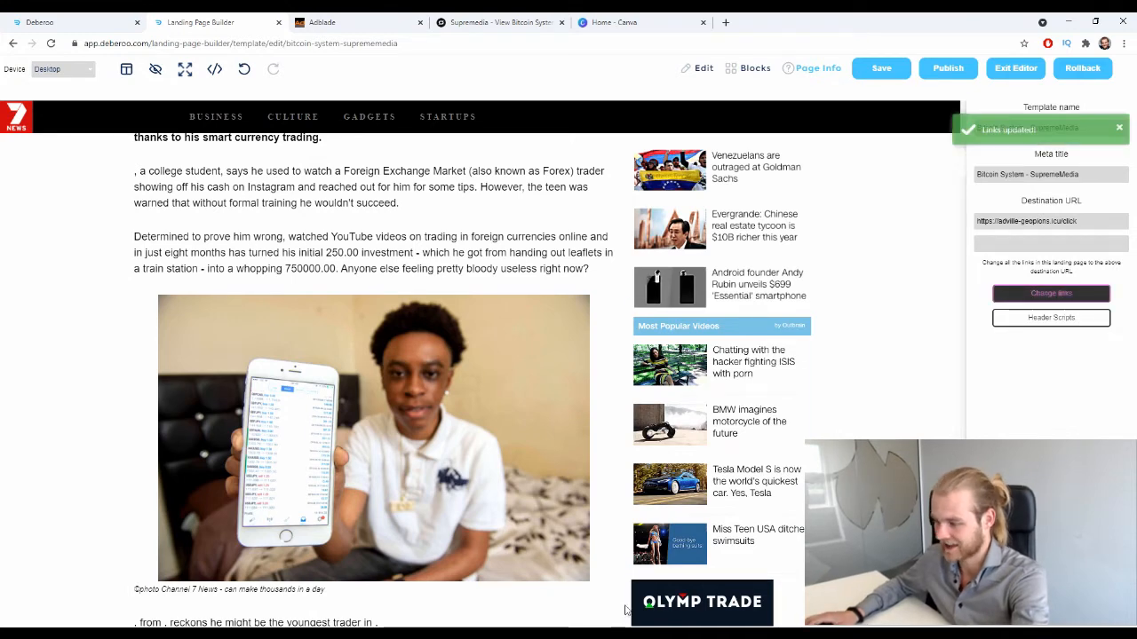
Publish the landing page to the imakeshhmoney-com domain and look over the live advertorial
left_click(948, 64)
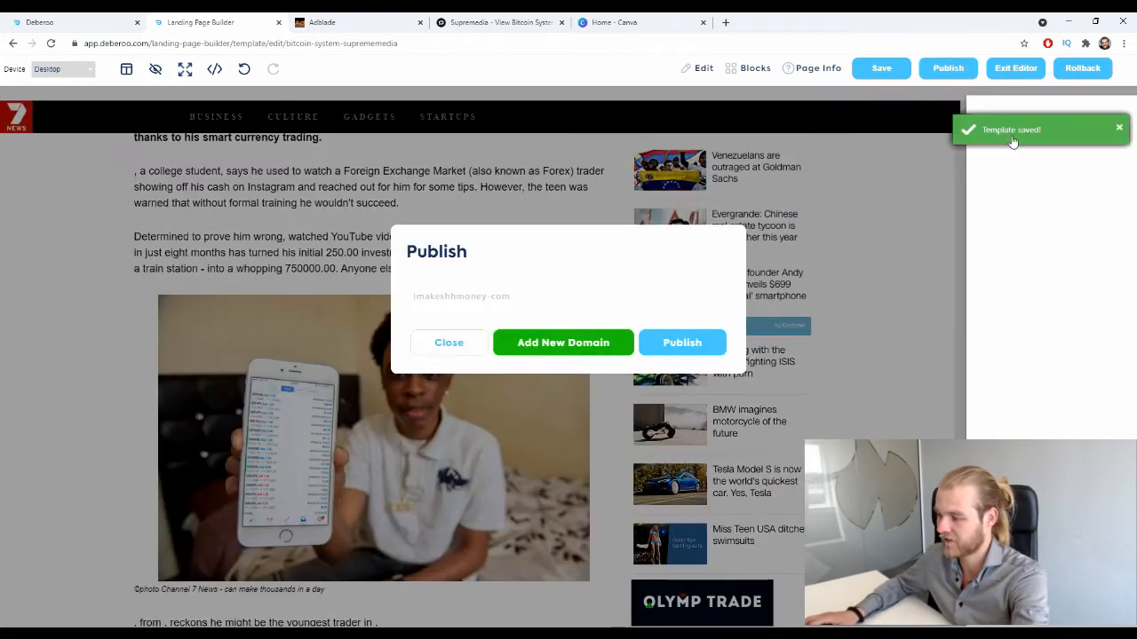
left_click(702, 342)
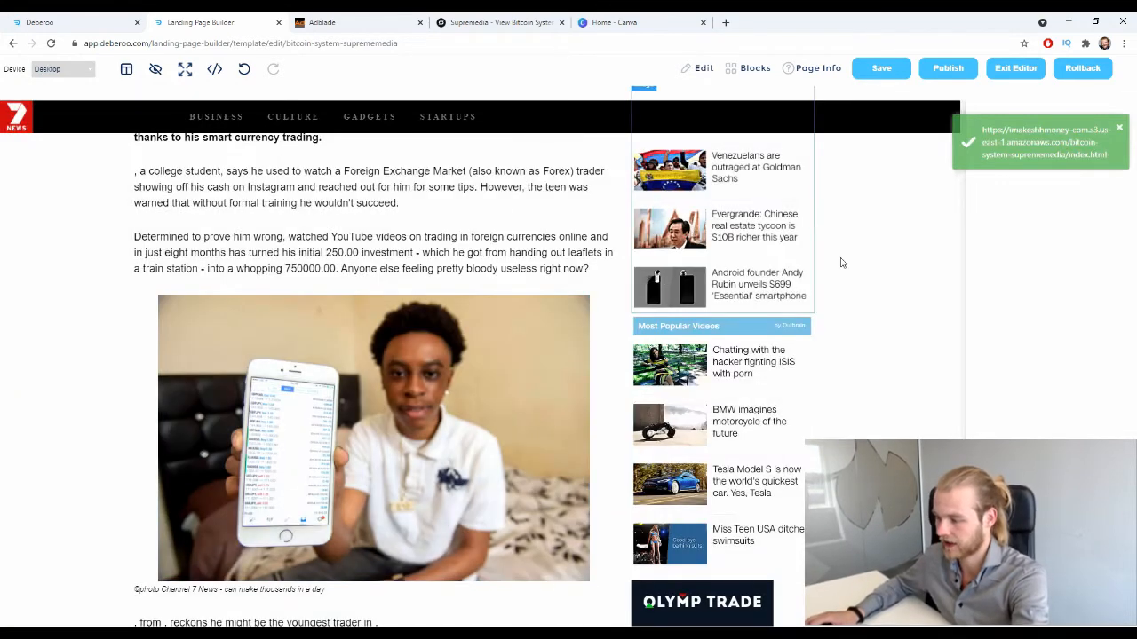
left_click(1046, 134)
scroll(462, 310, "down", 1)
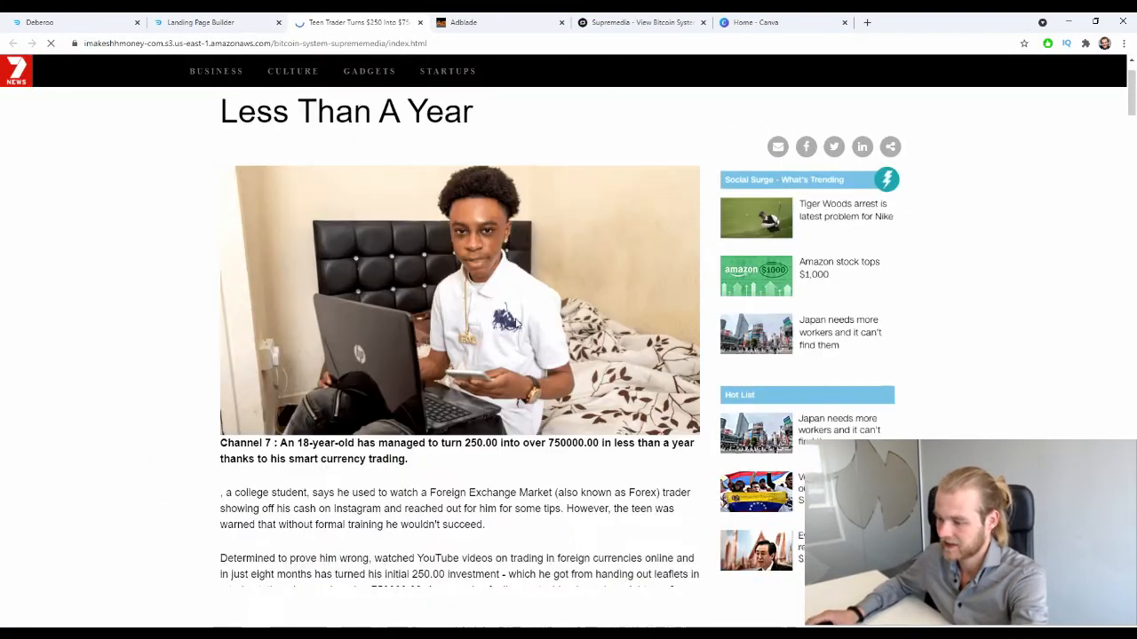
scroll(516, 350, "down", 20)
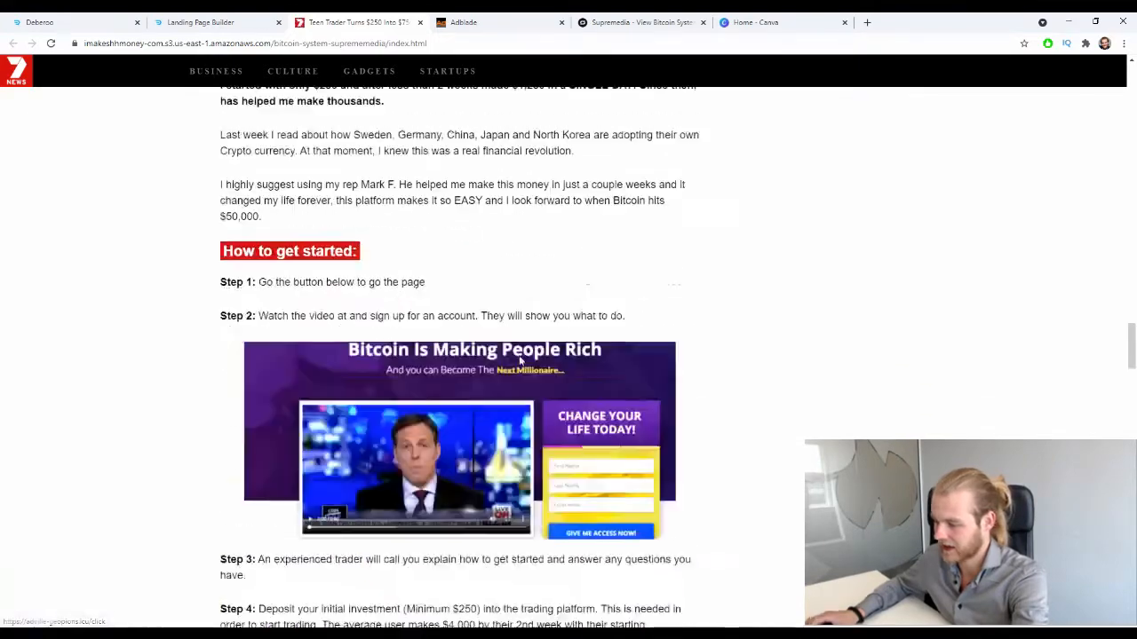
scroll(521, 360, "down", 5)
scroll(528, 310, "up", 20)
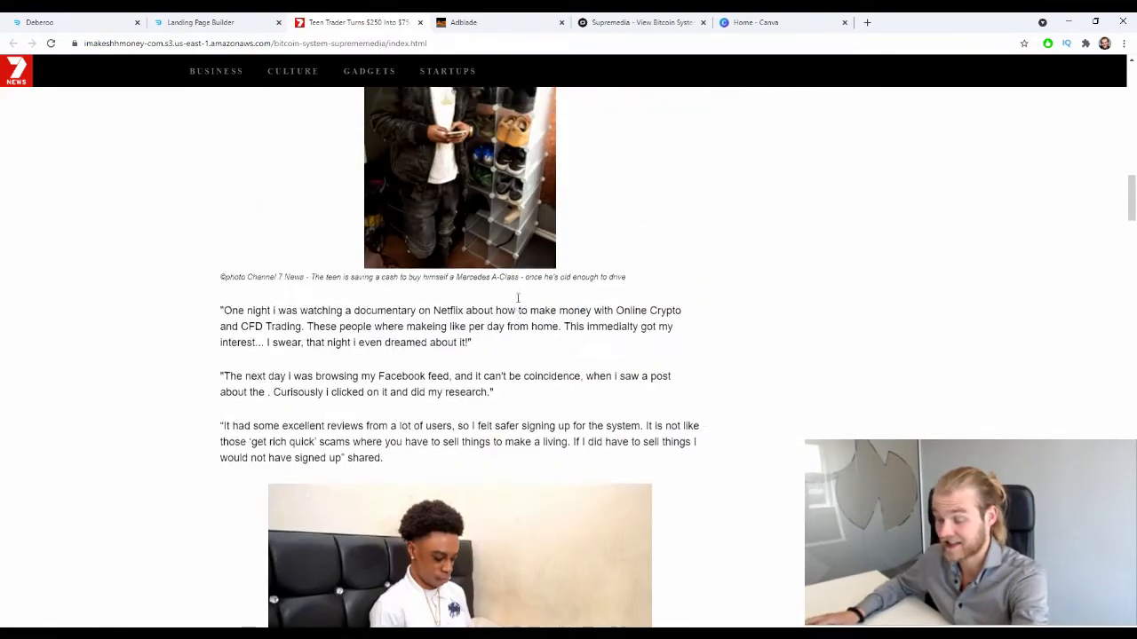
scroll(518, 298, "up", 10)
Copy the published advertorial's web address, close that page, and start a new lander in the tracker
left_click(453, 44)
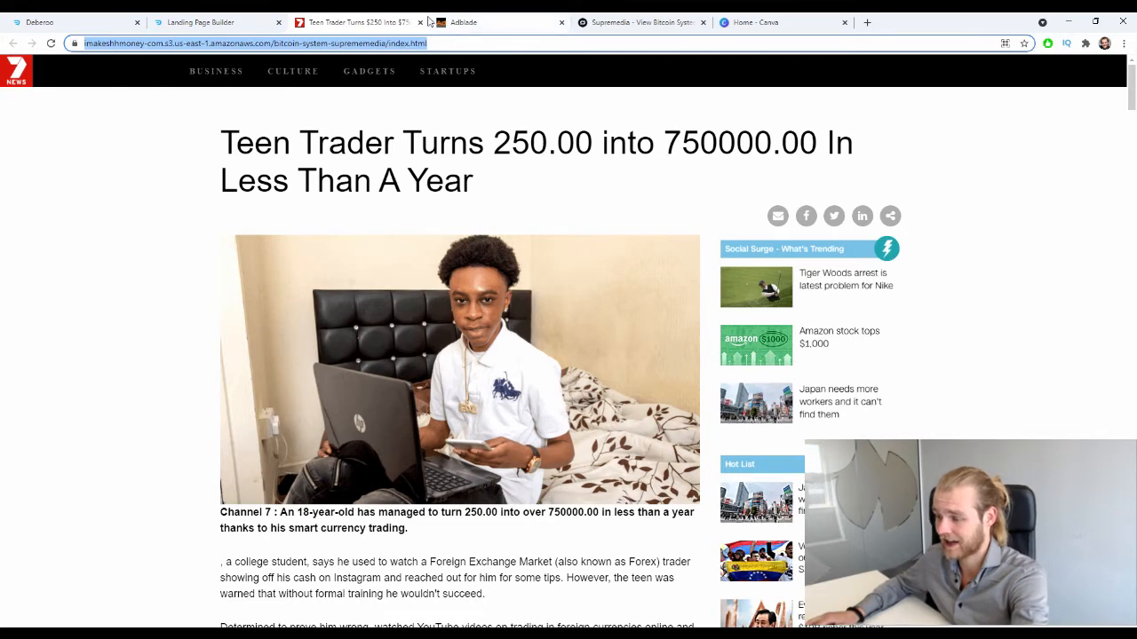
left_click(420, 22)
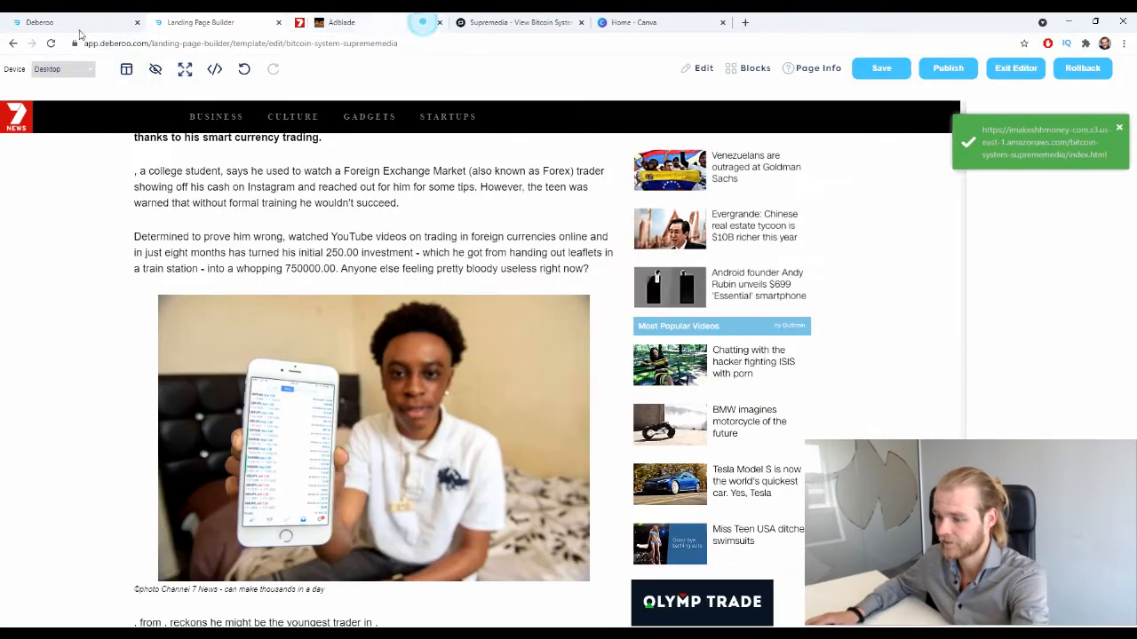
left_click(40, 22)
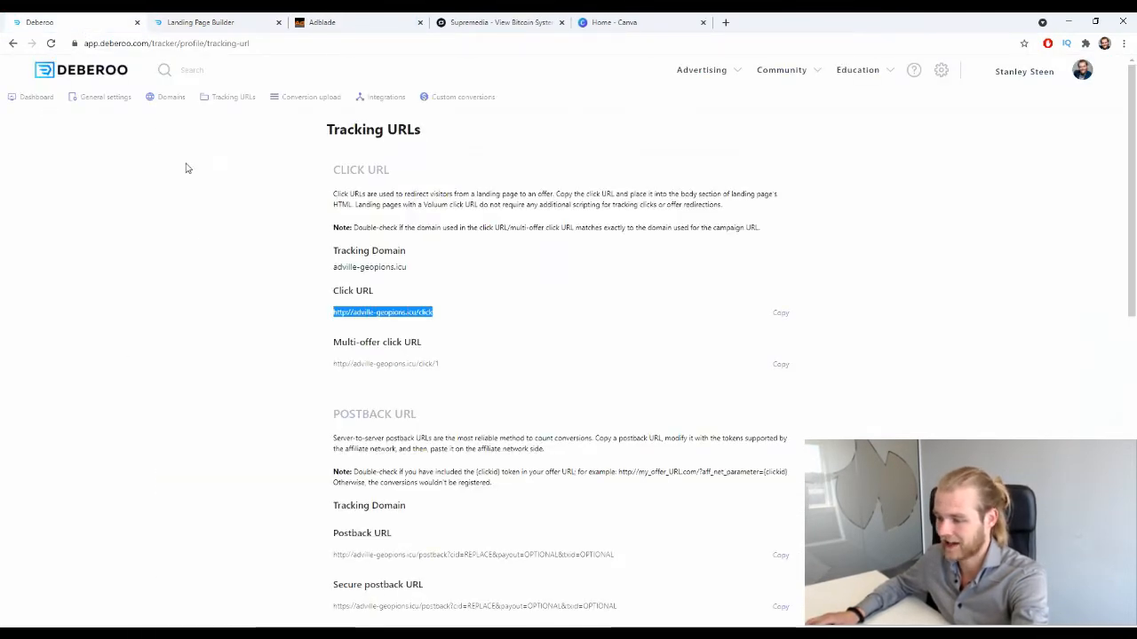
left_click(32, 100)
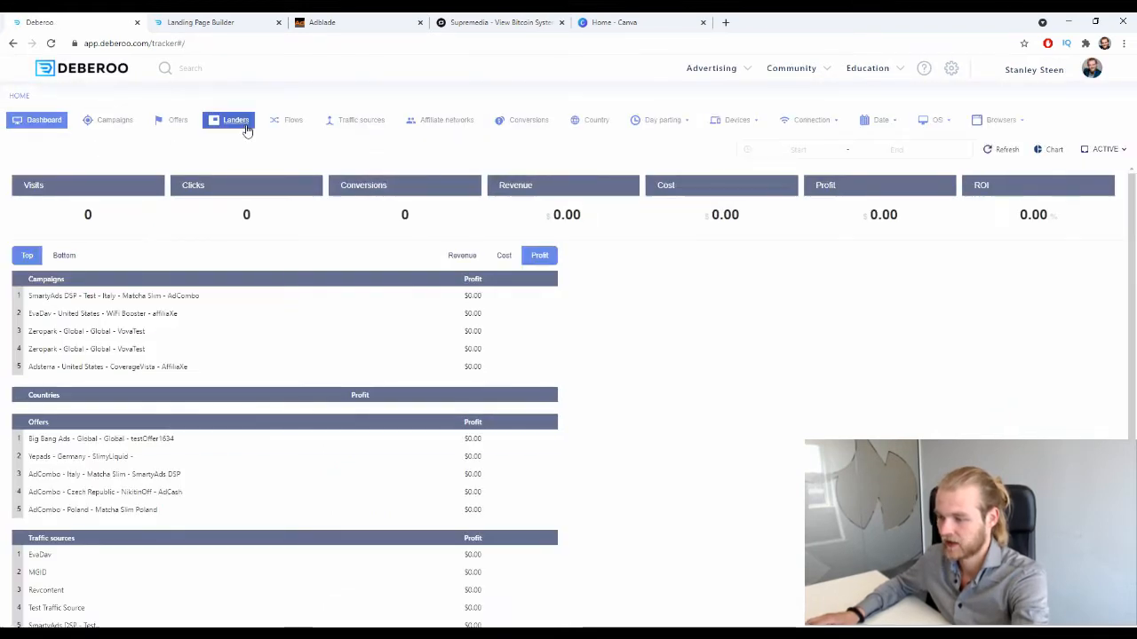
left_click(236, 120)
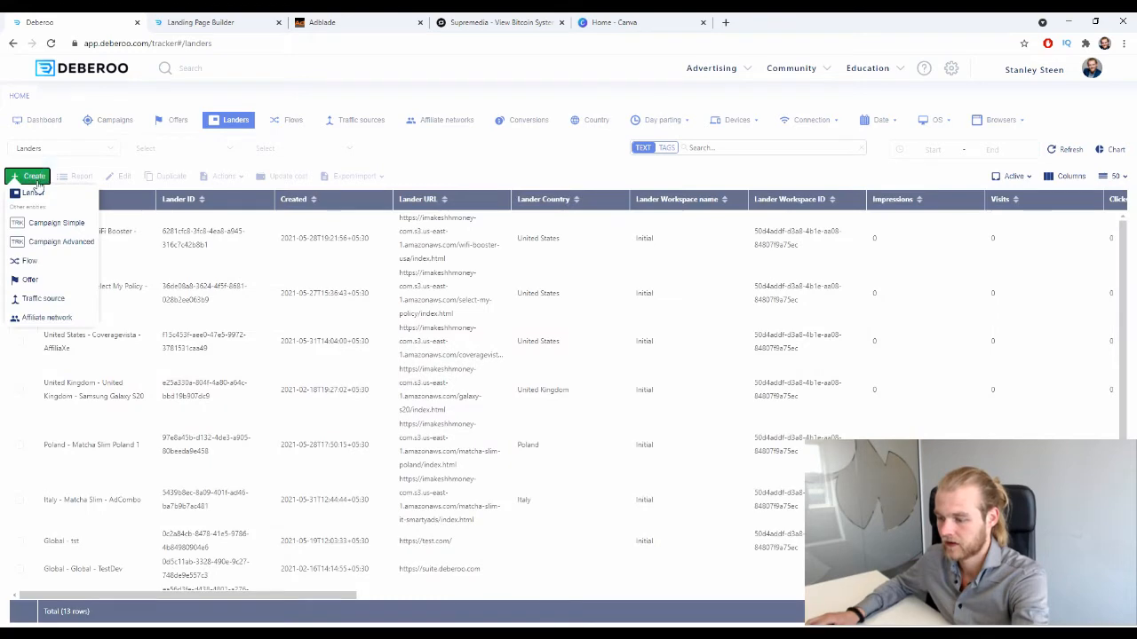
left_click(31, 193)
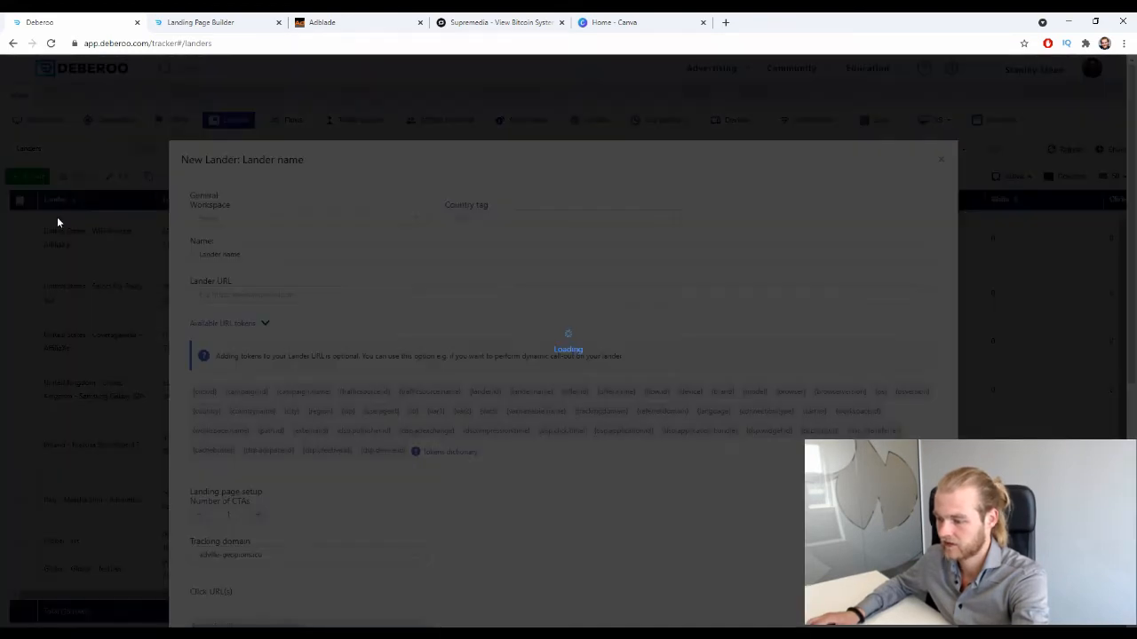
Assign the new lander to the Initial workspace and set its country tag to United Kingdom
left_click(236, 222)
left_click(246, 256)
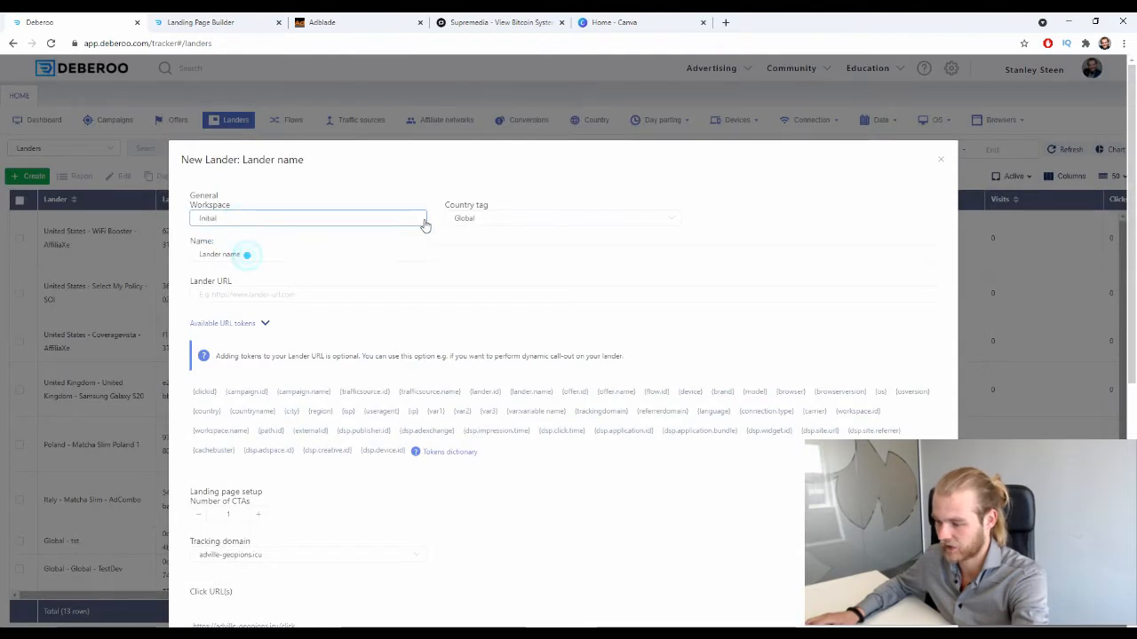
left_click(458, 220)
type("unit")
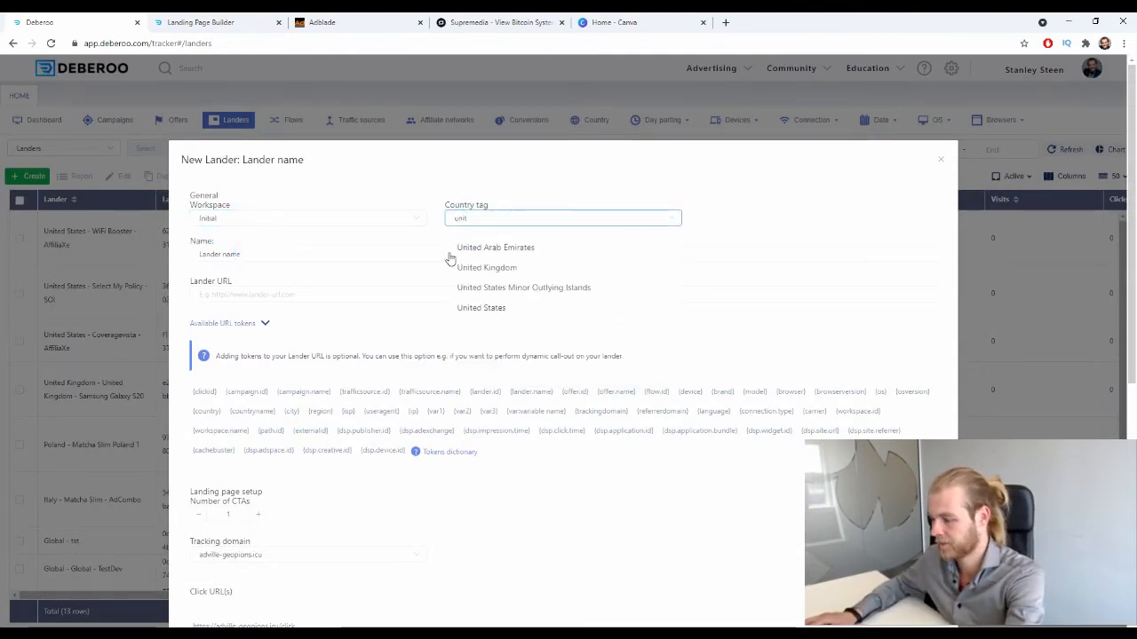
left_click(466, 264)
Name the lander "Bitcoin System - SupremeMedia"
left_click_drag(260, 254, 199, 258)
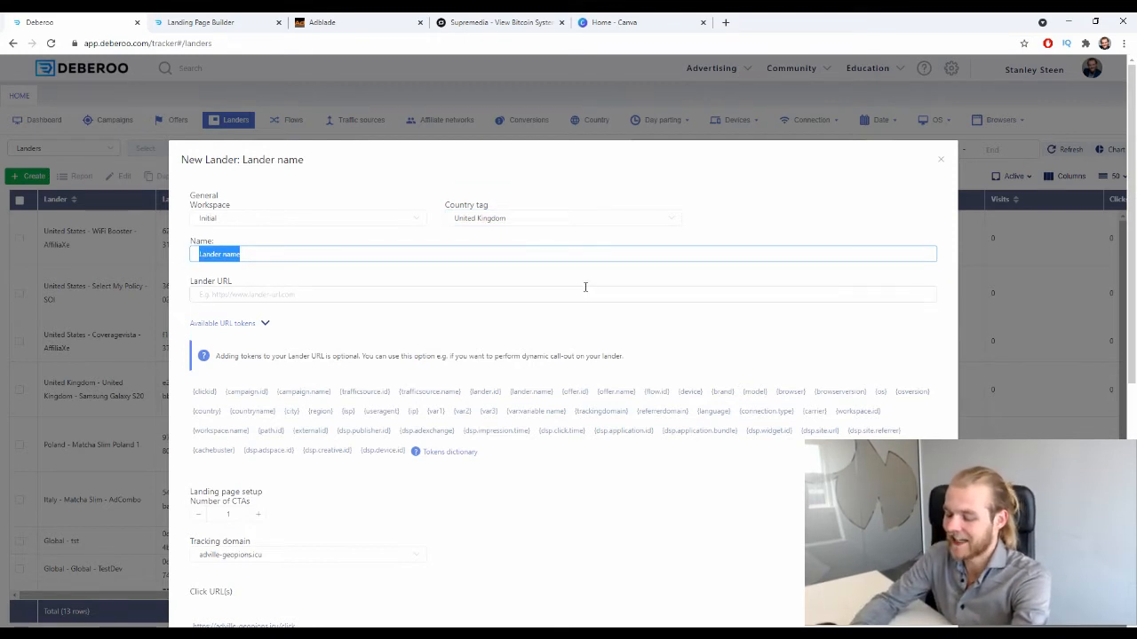
type("Bitco")
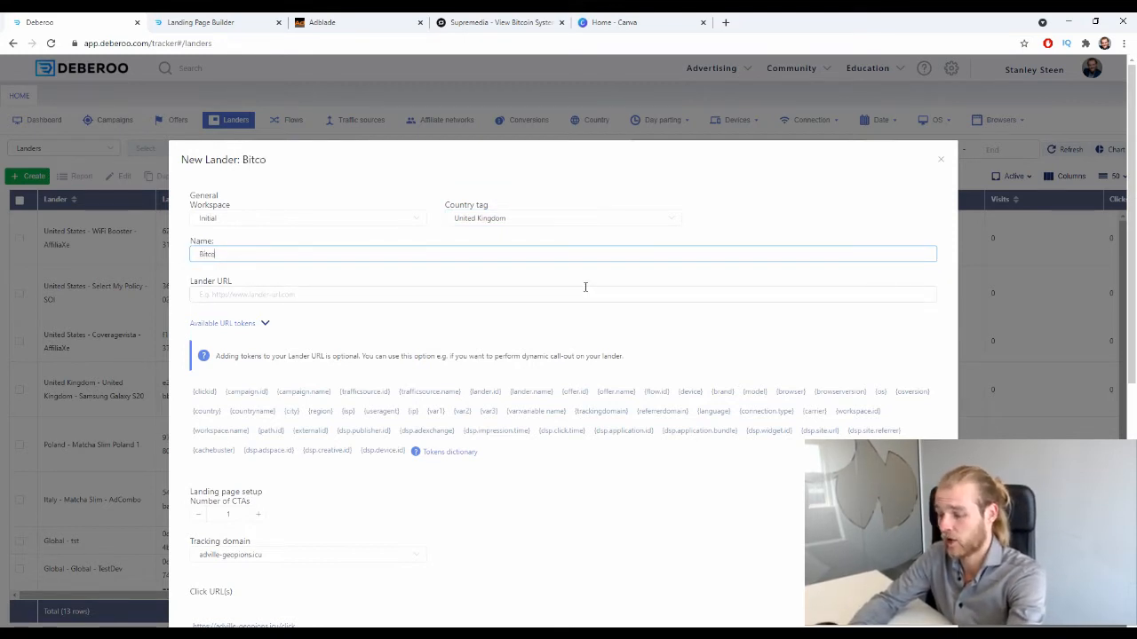
type("in Syste")
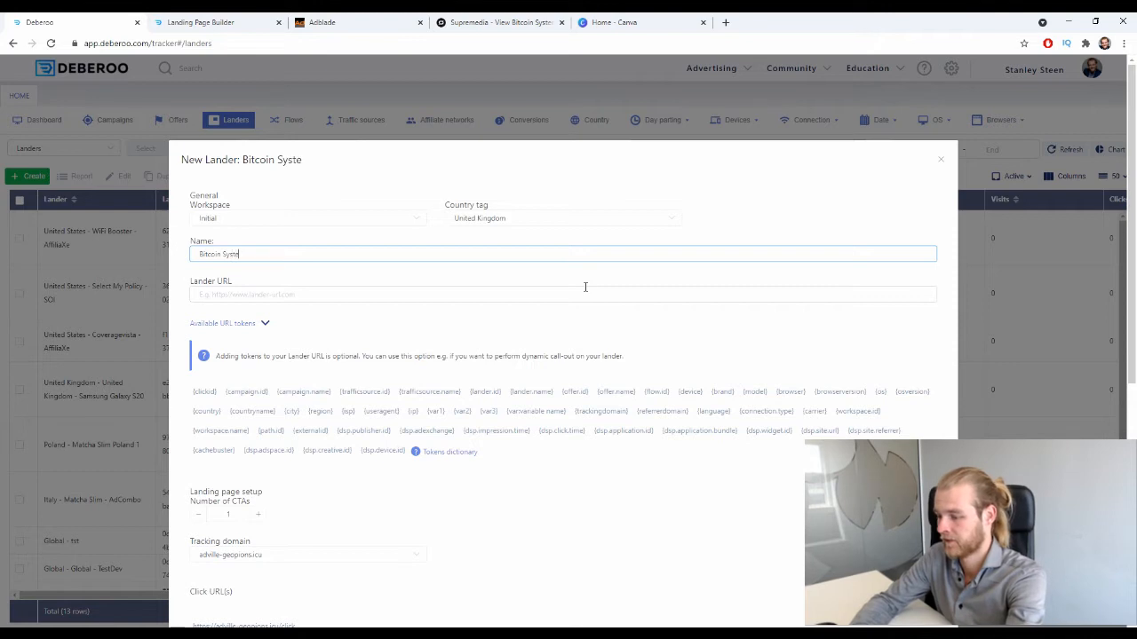
type("m -")
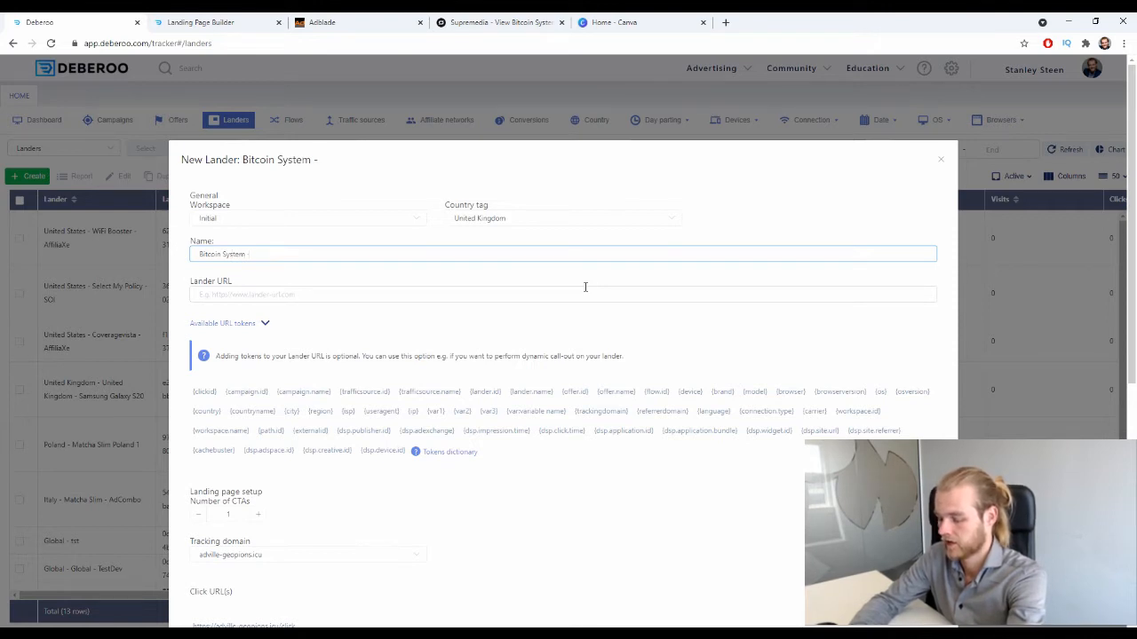
type(" SupremeMedia")
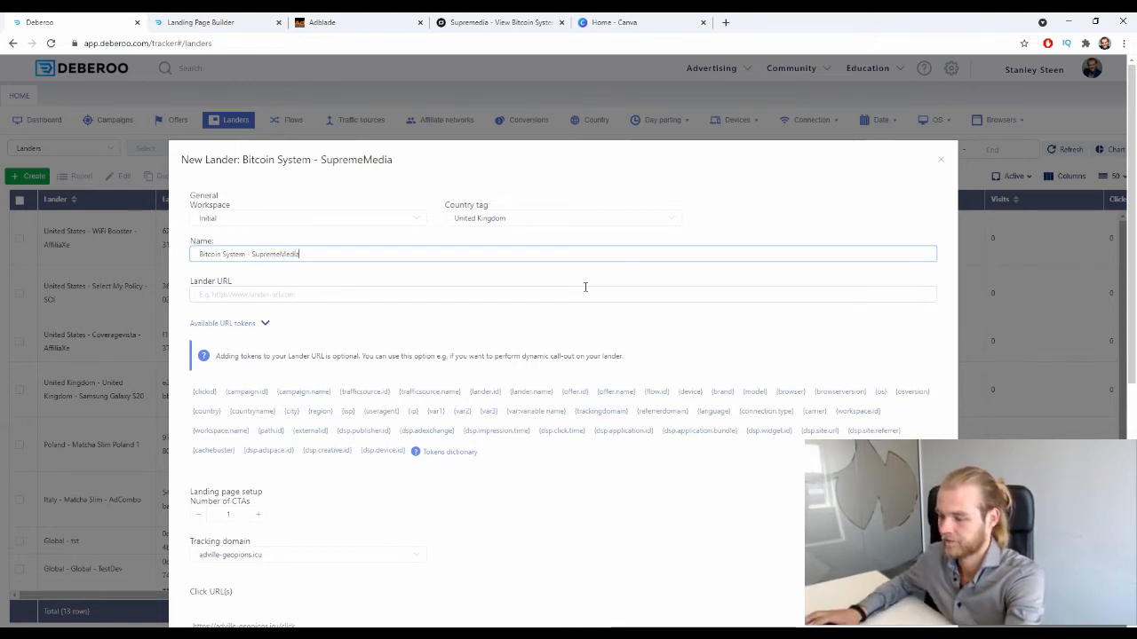
left_click(586, 293)
type("https://imakeshitmoney-com.s3.us-east-1.amazonaws.com/bitcoin-system-suprememedia/index.html")
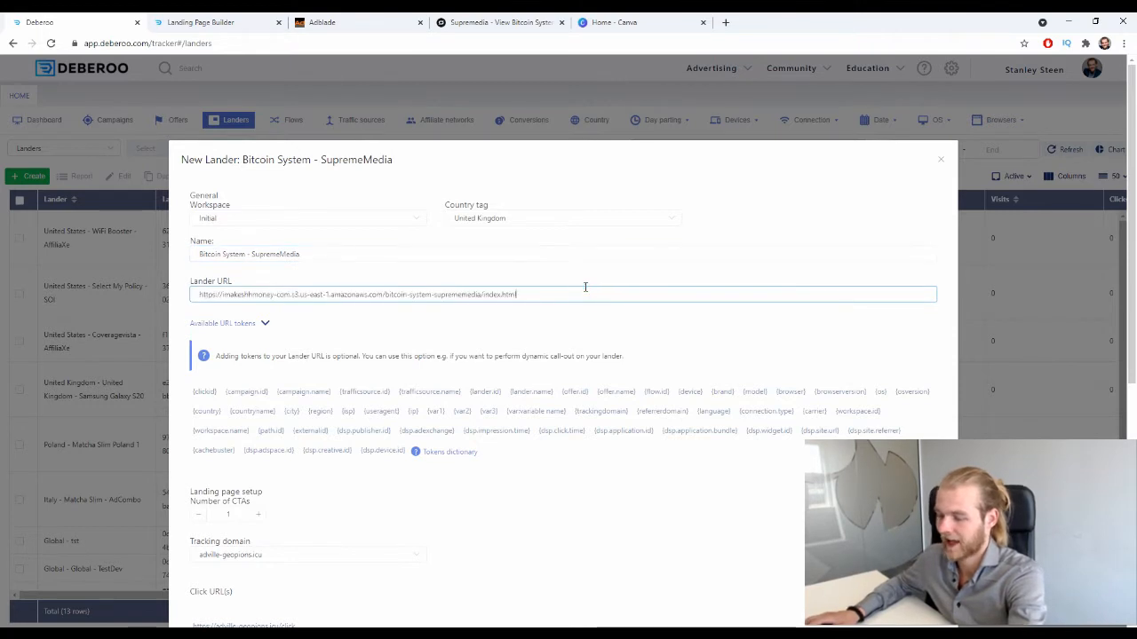
left_click_drag(572, 298, 180, 301)
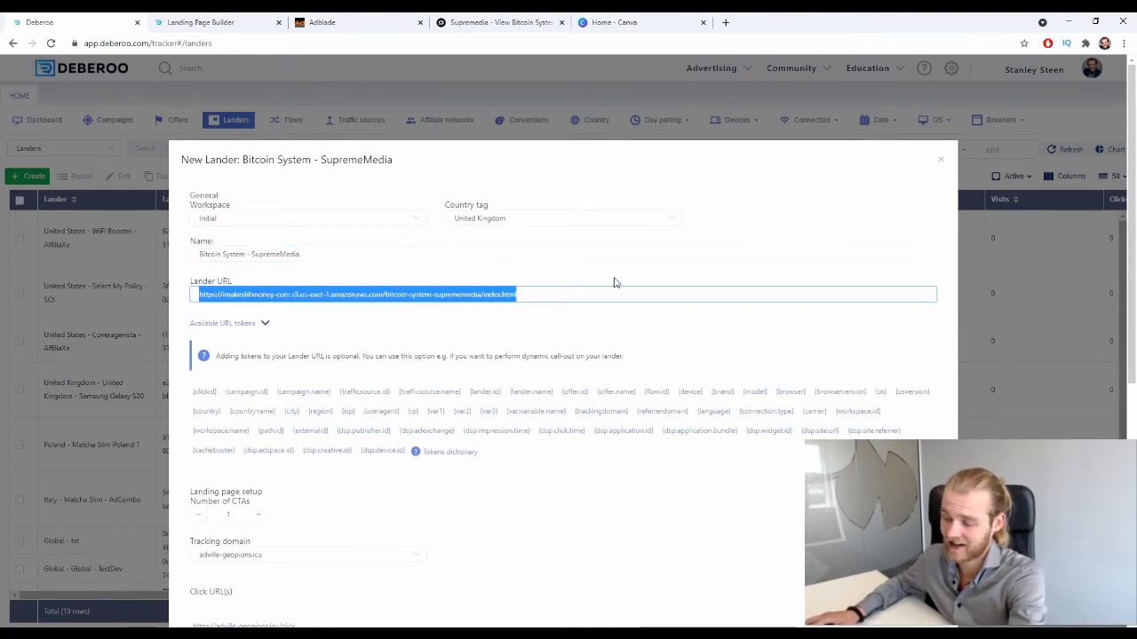
left_click_drag(641, 293, 197, 295)
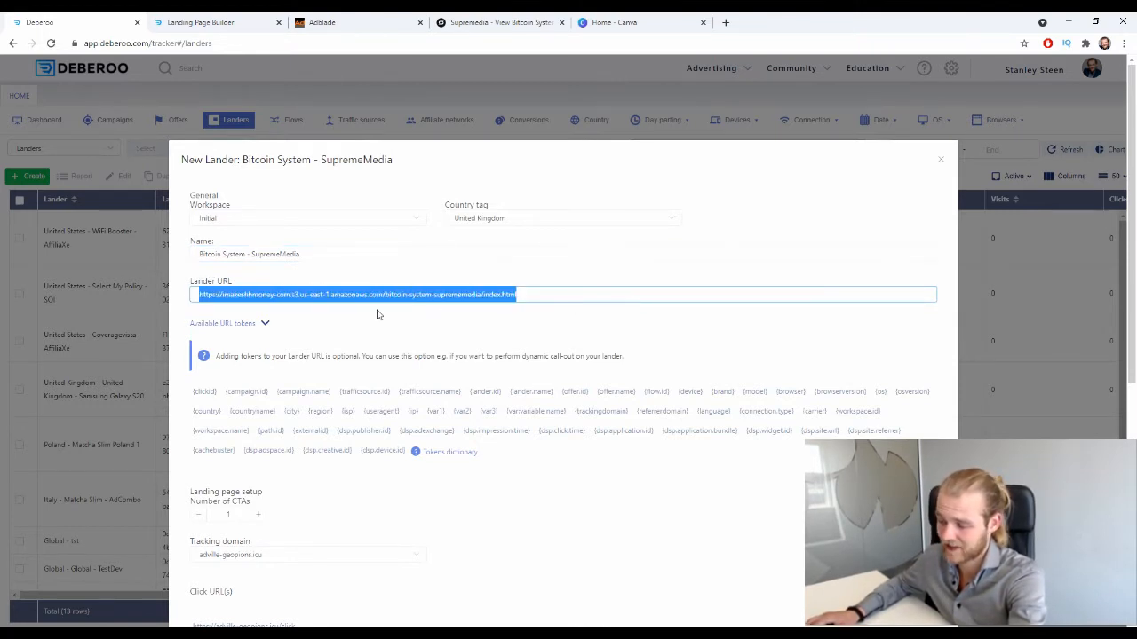
left_click(460, 318)
scroll(444, 308, "down", 5)
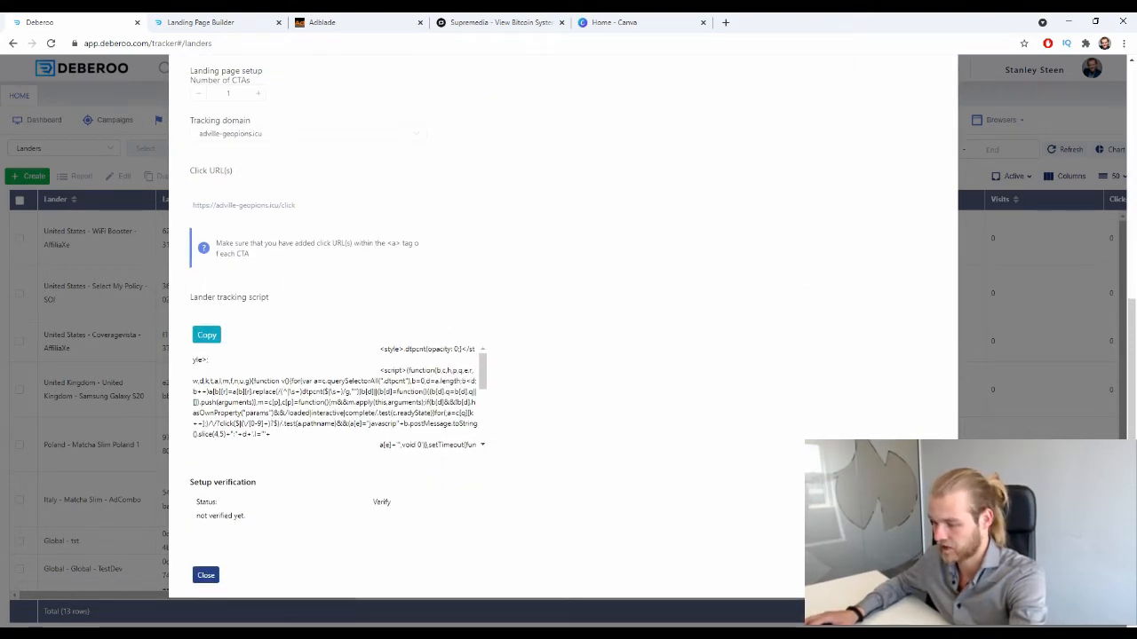
key("Escape")
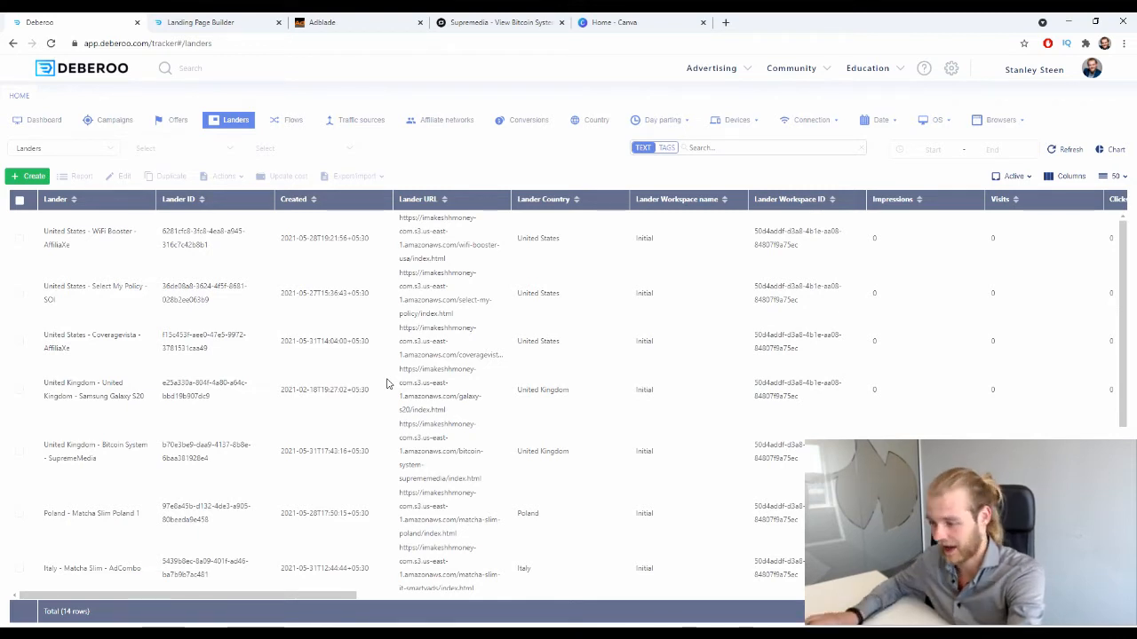
Start a new simple campaign in the tracker and assign it to the Initial workspace
left_click(129, 122)
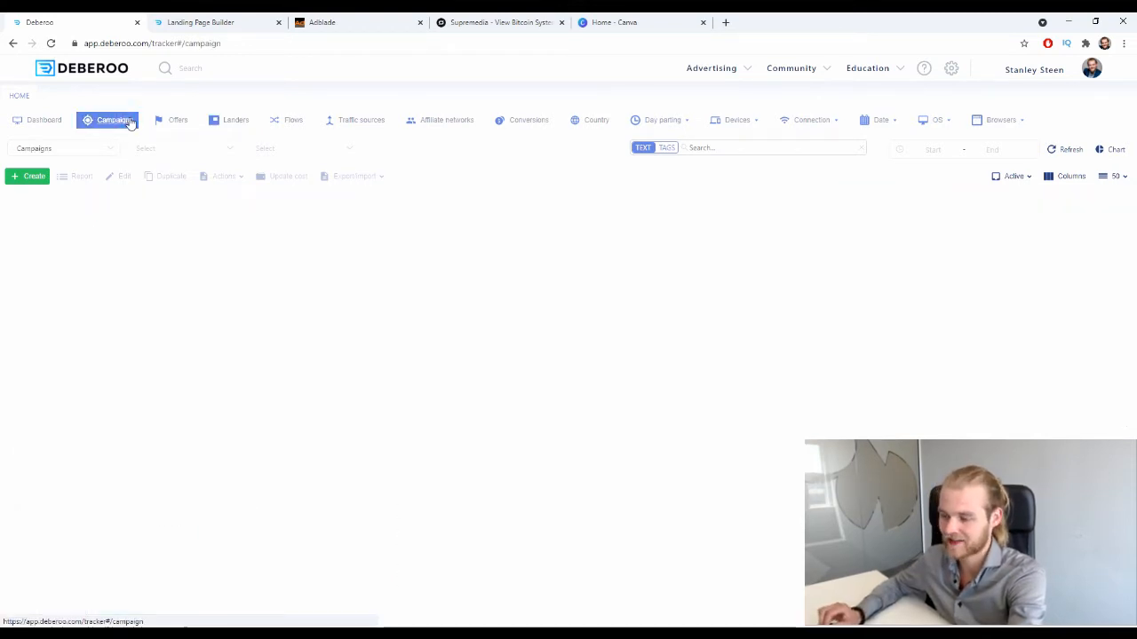
left_click(28, 176)
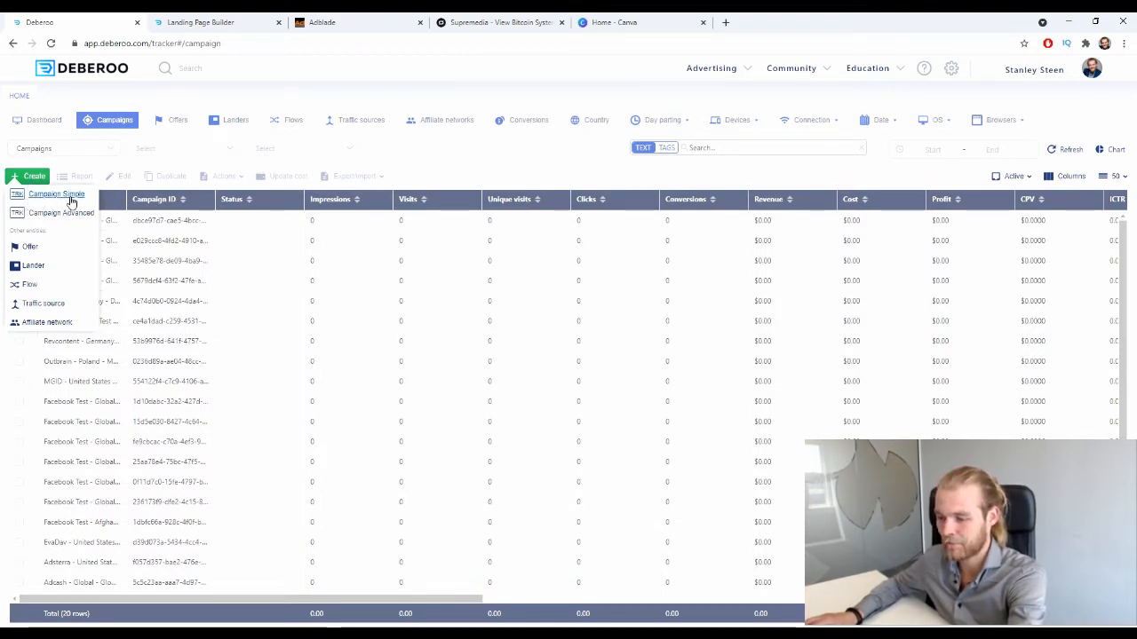
left_click(71, 197)
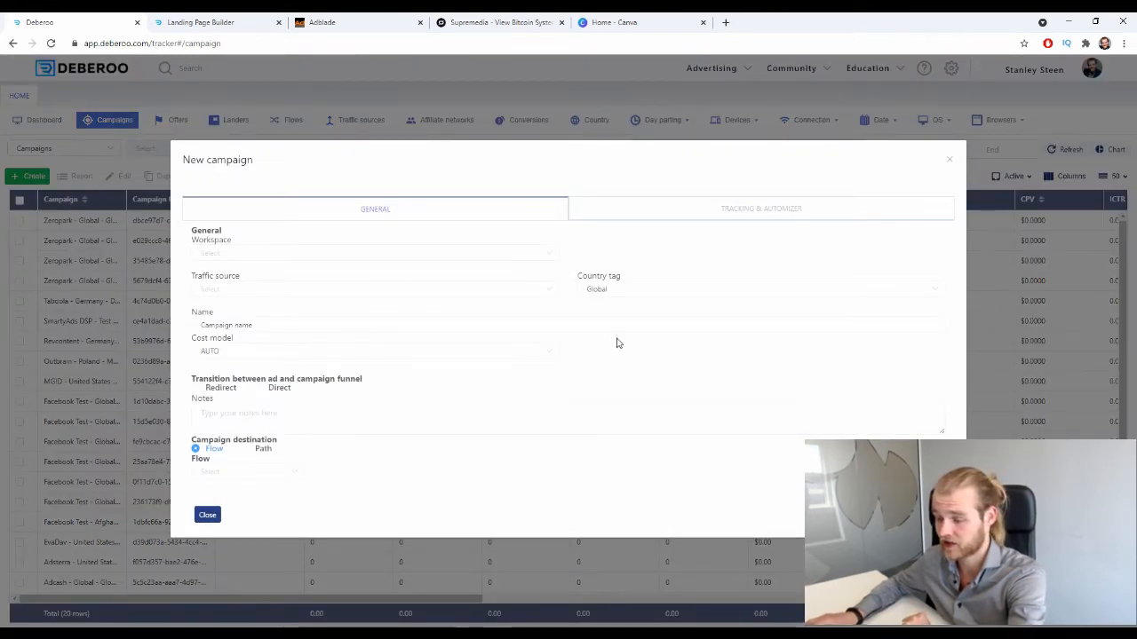
left_click(282, 253)
left_click(237, 281)
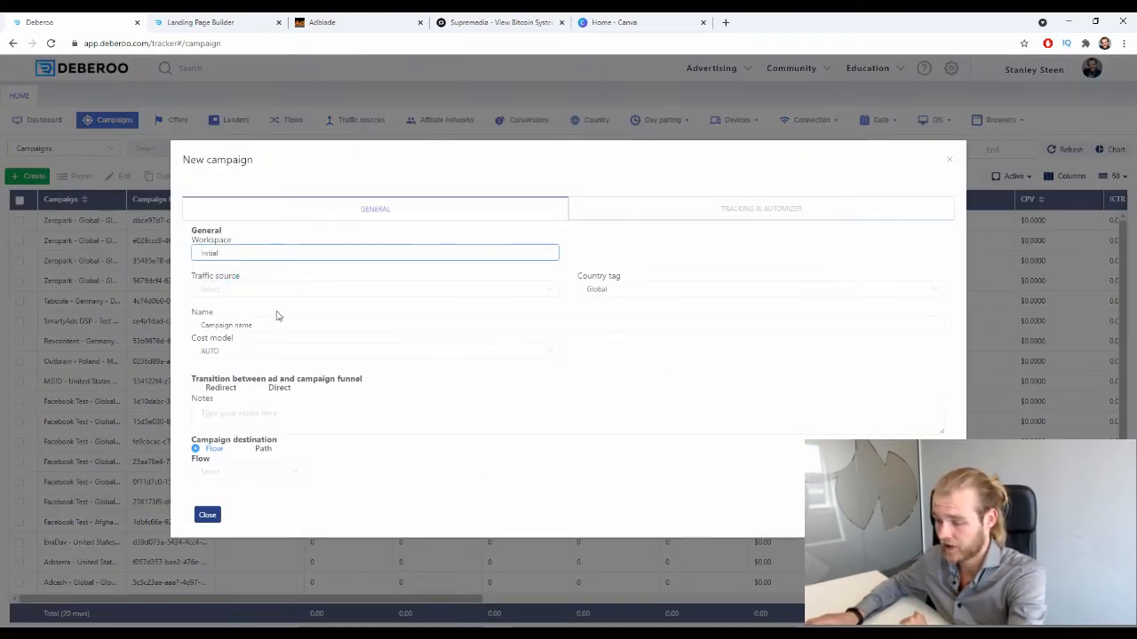
Set the campaign's traffic source to AdBlade and its country tag to United States
left_click(266, 286)
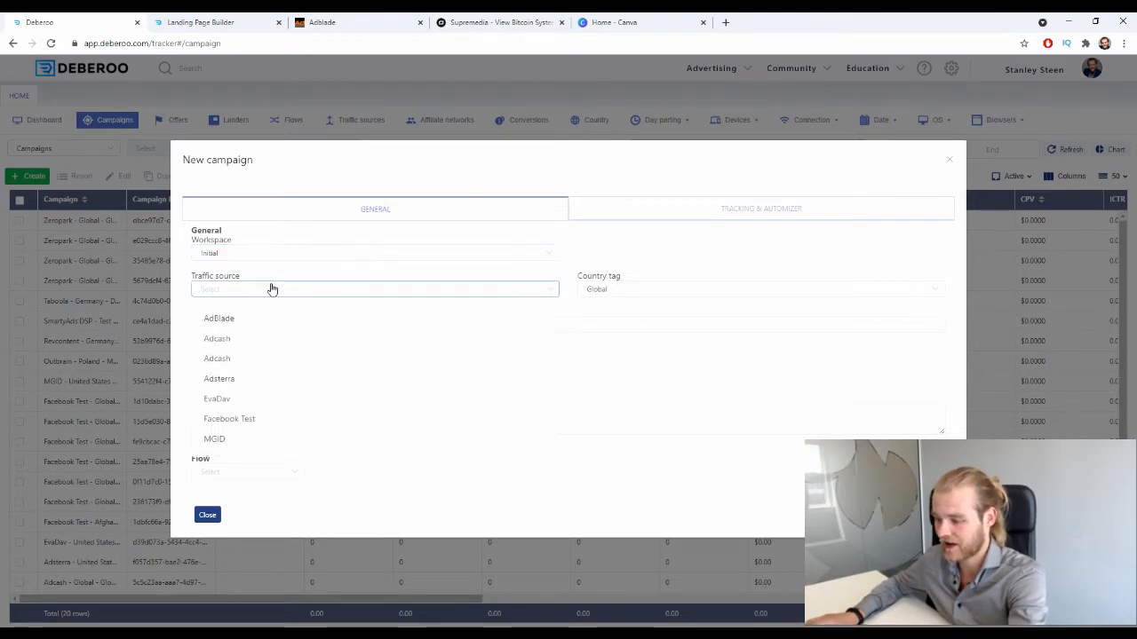
left_click(262, 320)
left_click(677, 288)
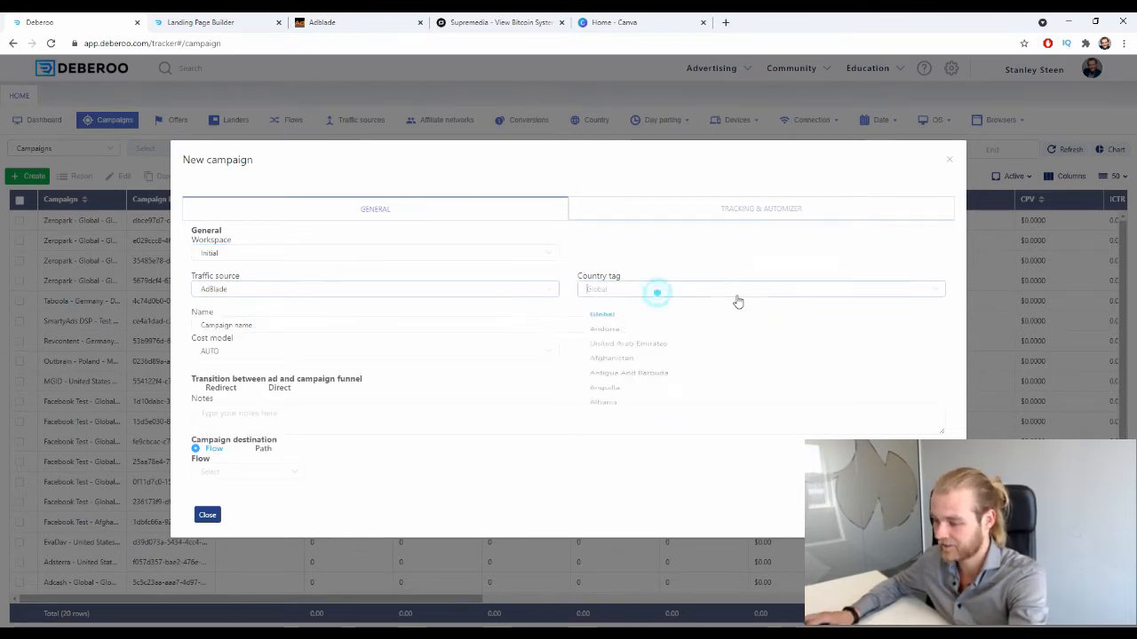
type("uni")
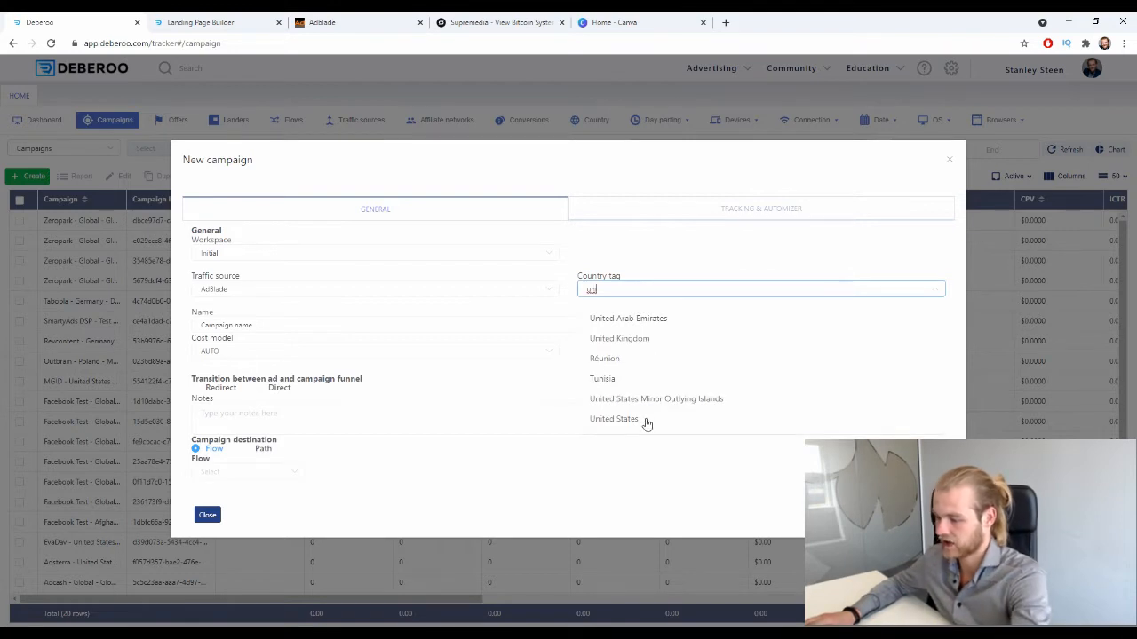
left_click(648, 420)
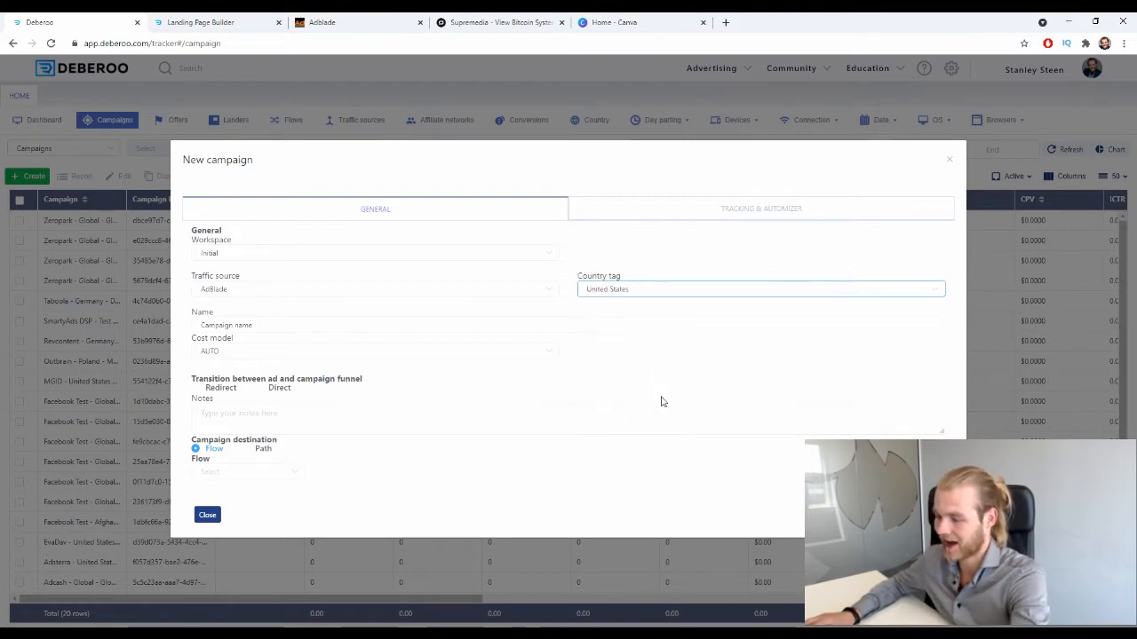
Name the campaign "Bitcoin System - SupremeMedia"
left_click(328, 322)
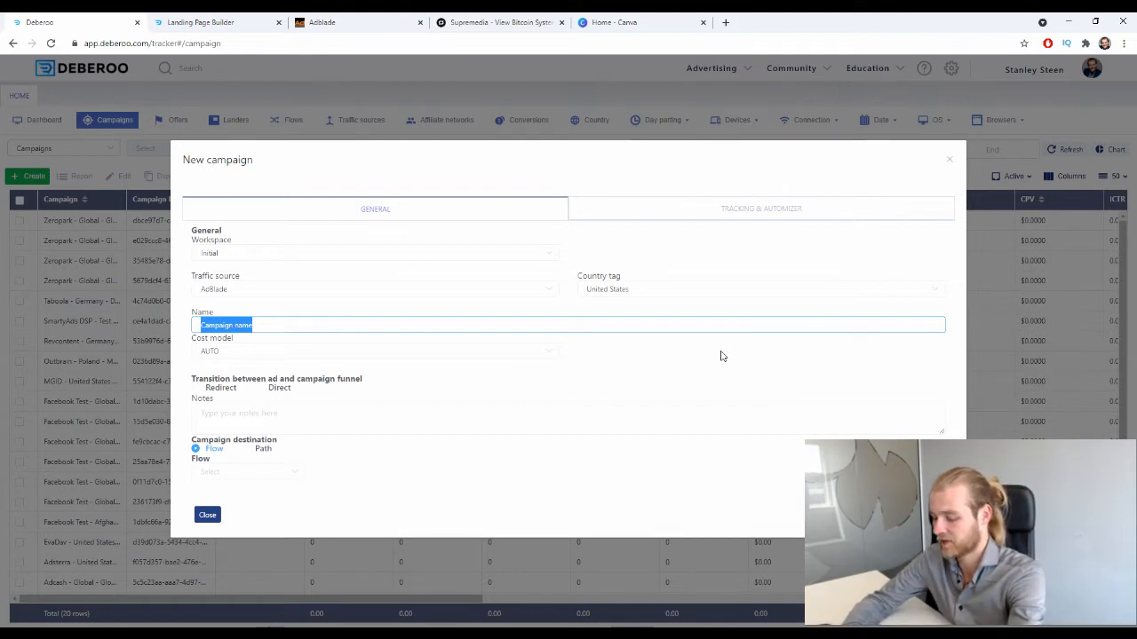
type("Bitcoin S")
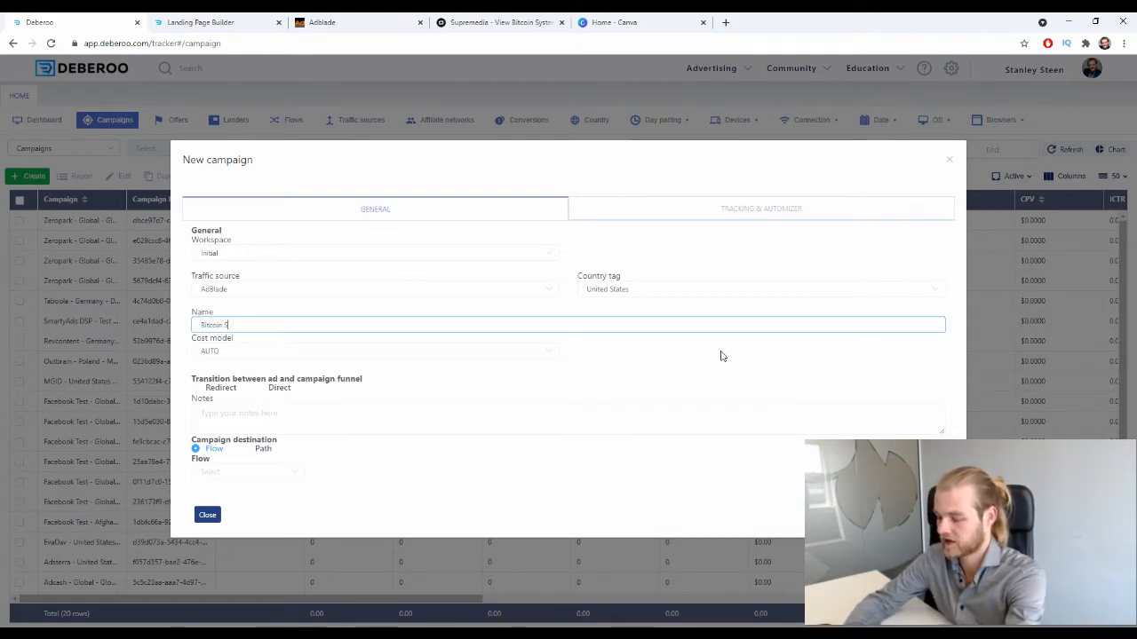
type("ystem - ")
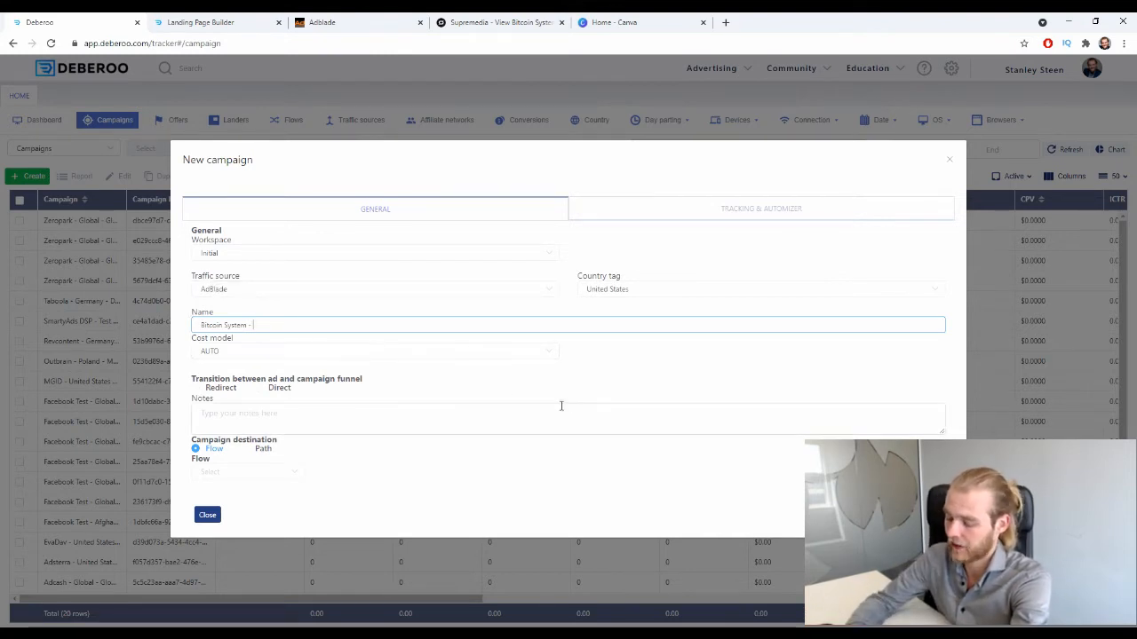
type("Sup")
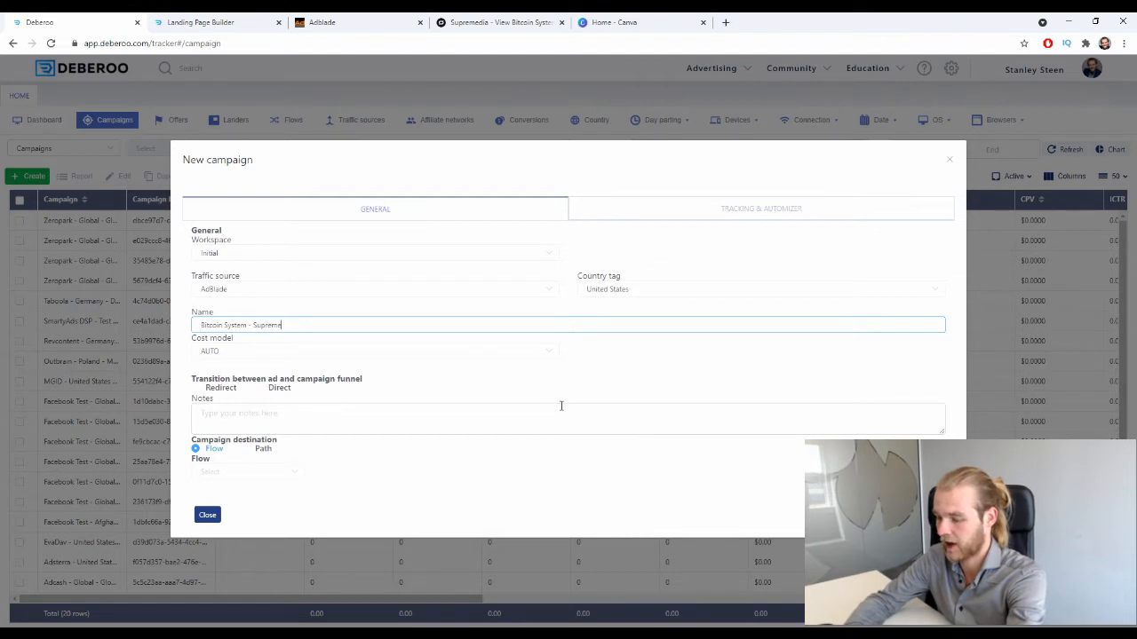
type("remeA")
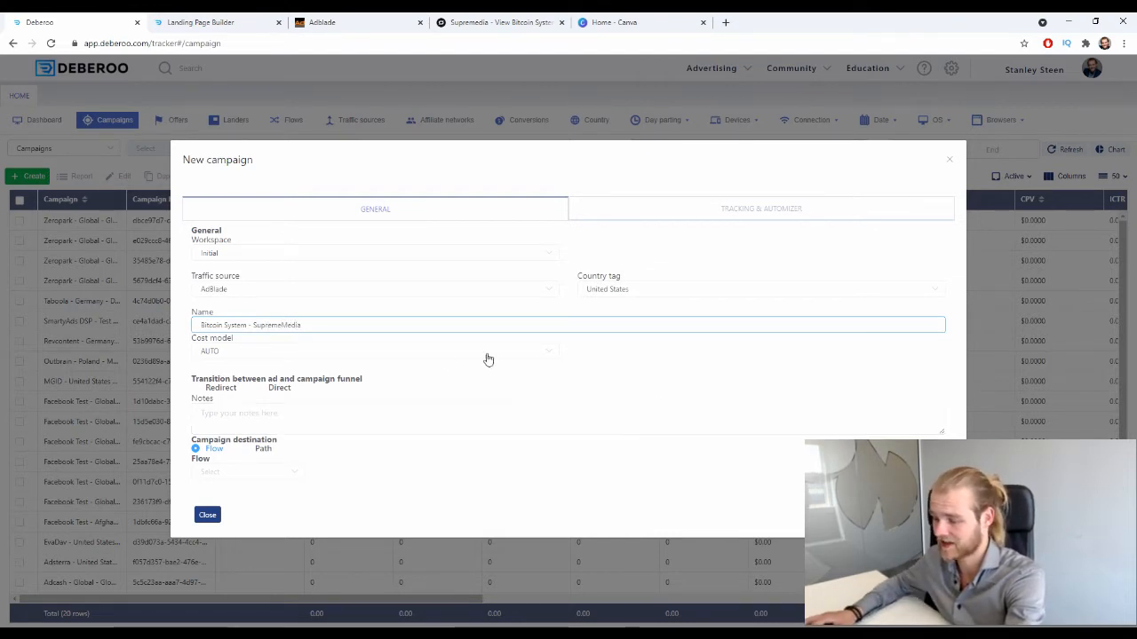
left_click(271, 366)
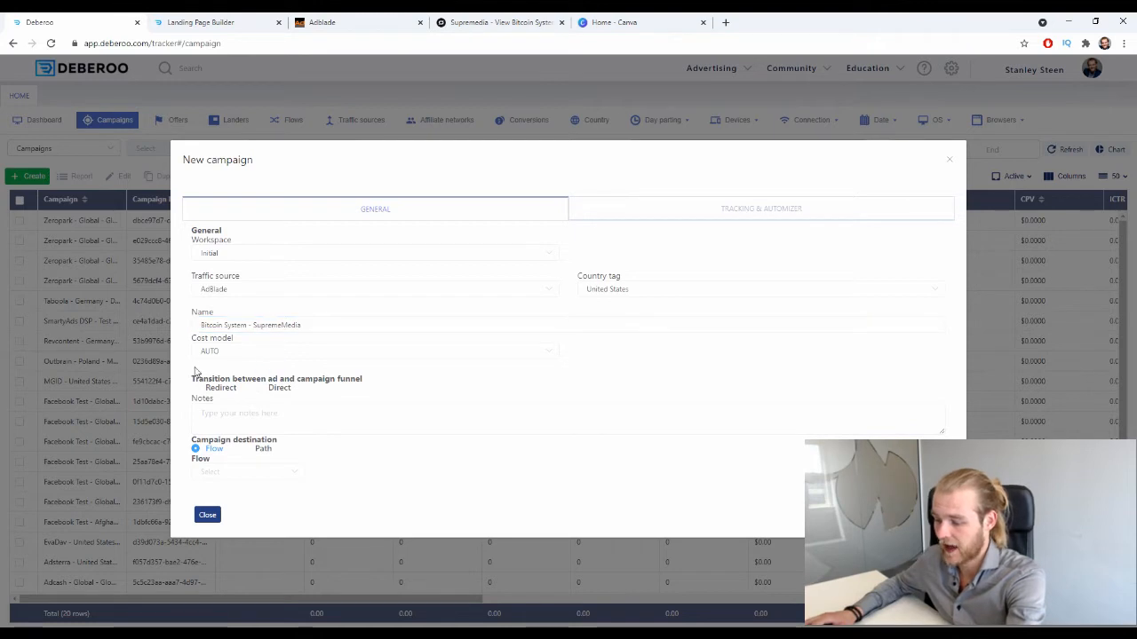
Set the transition between the ad and the campaign funnel to Redirect
left_click_drag(226, 378, 355, 379)
left_click(263, 389)
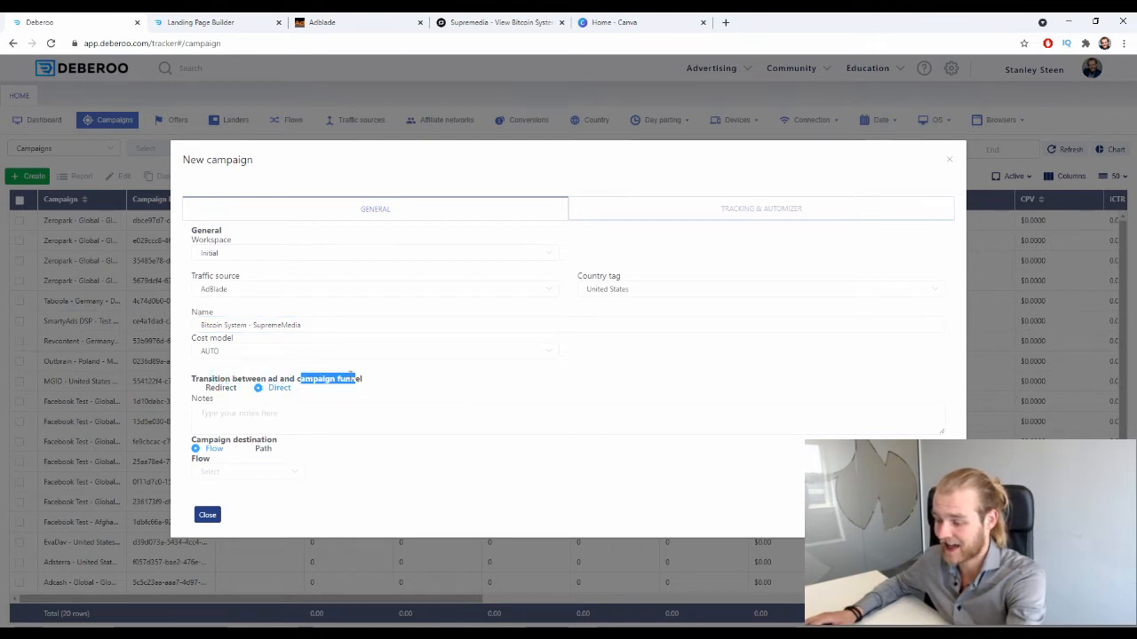
left_click(196, 388)
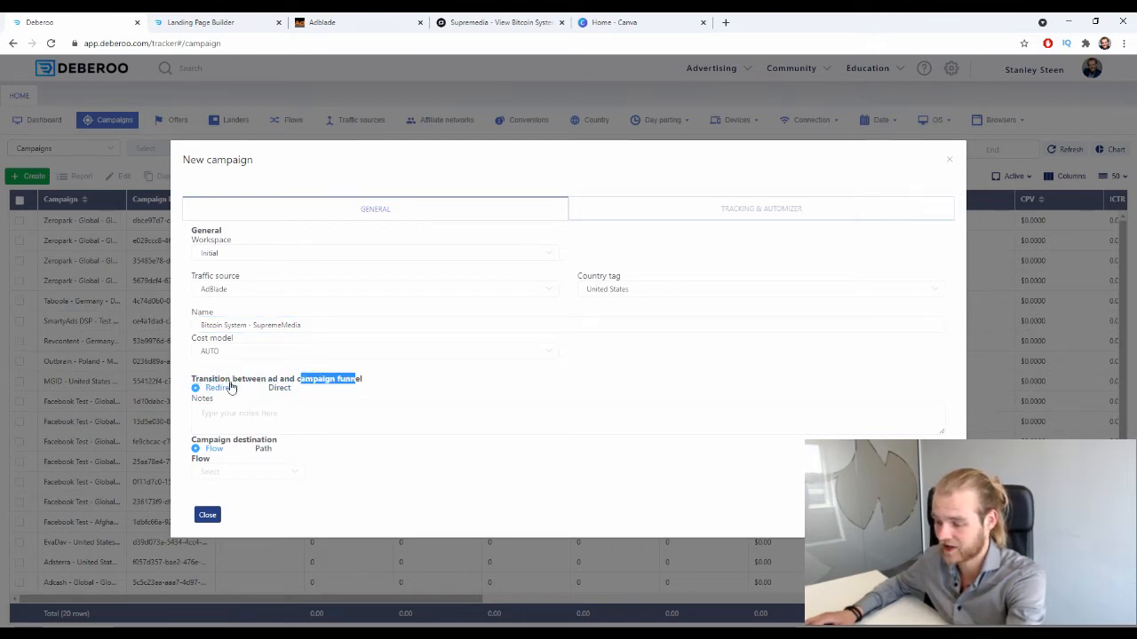
left_click(284, 376)
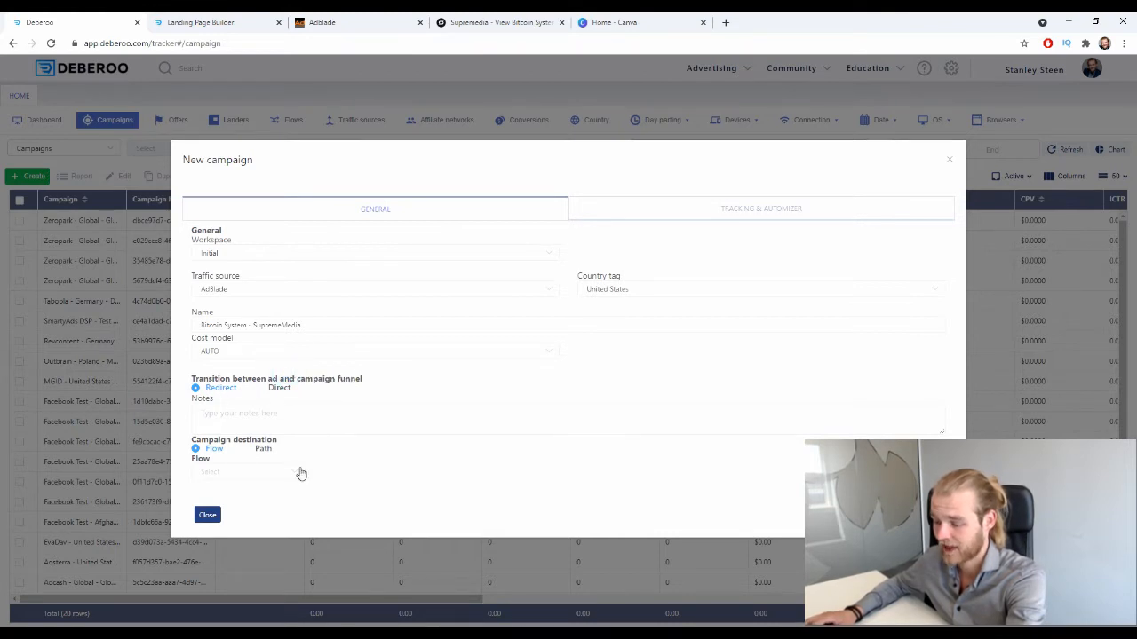
Check the available flows for the campaign destination, and set the destination to Path instead
left_click_drag(191, 441, 275, 439)
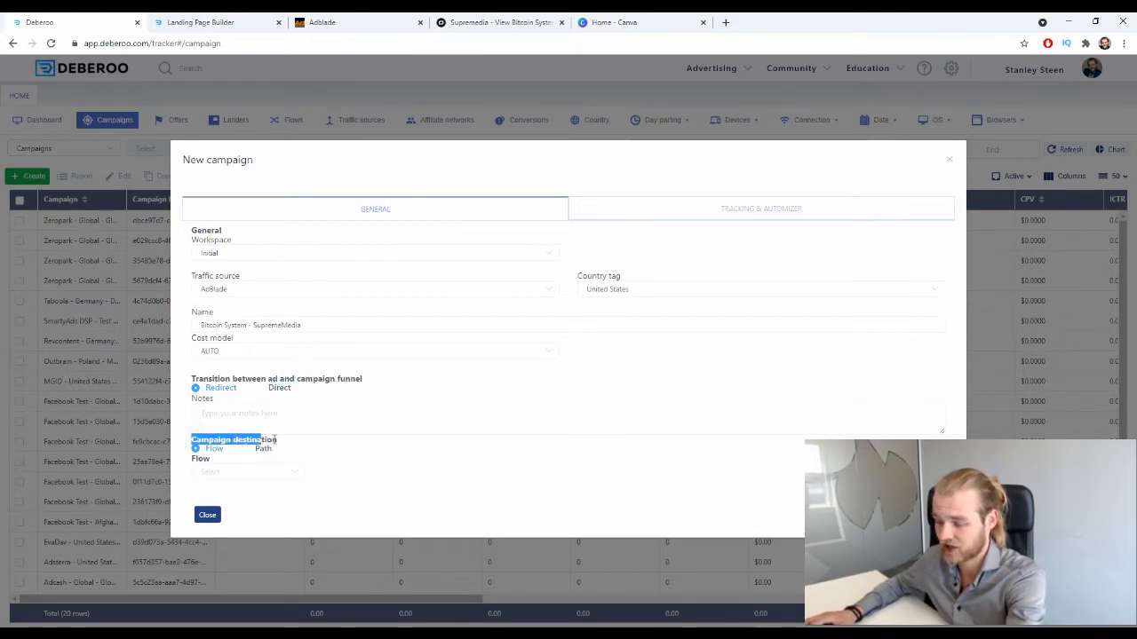
left_click(277, 438)
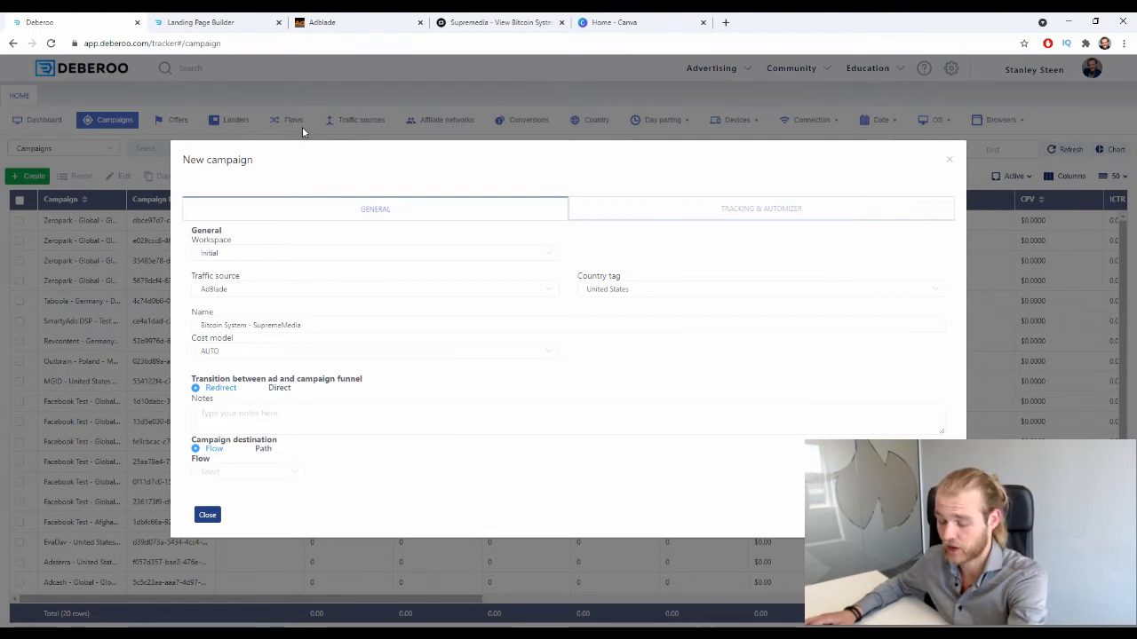
left_click(247, 474)
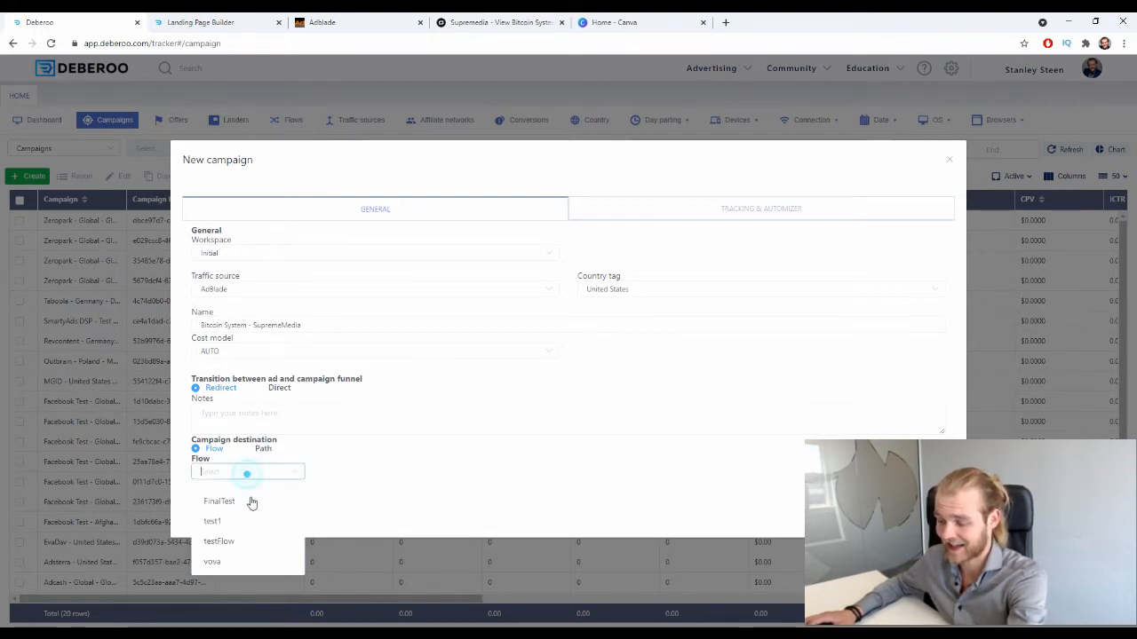
left_click(399, 480)
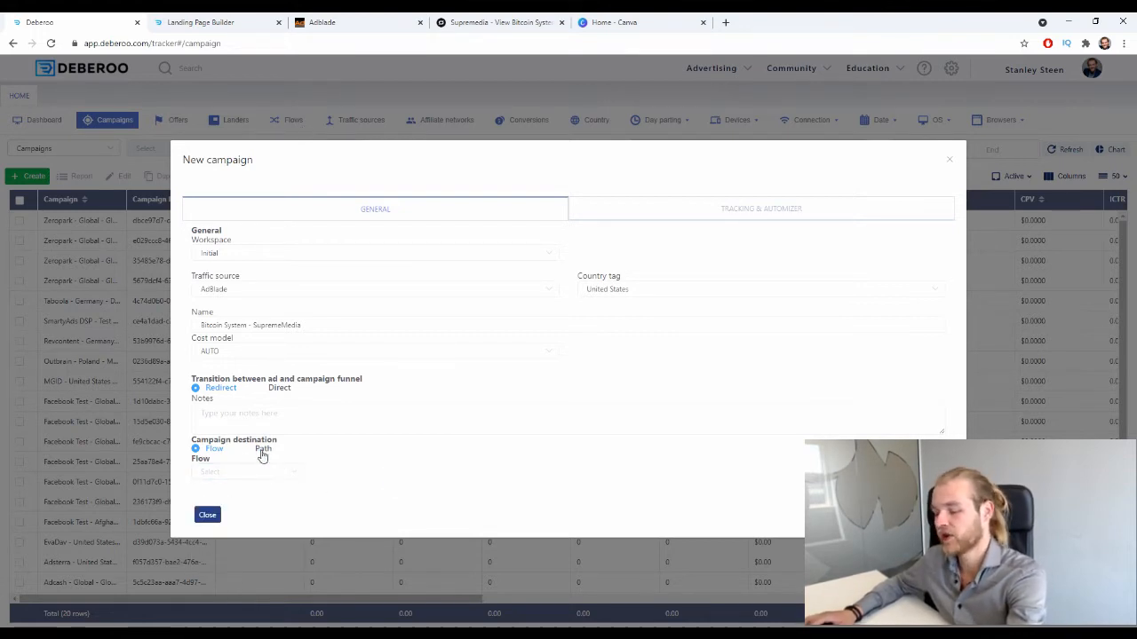
left_click(259, 450)
scroll(237, 424, "down", 1)
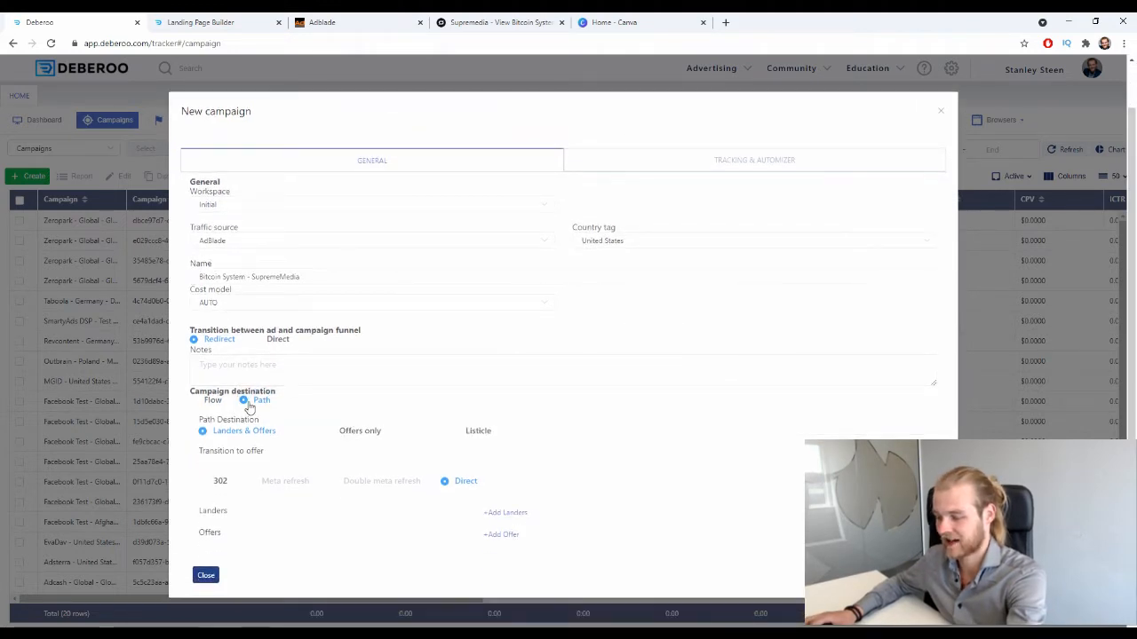
left_click_drag(202, 419, 259, 421)
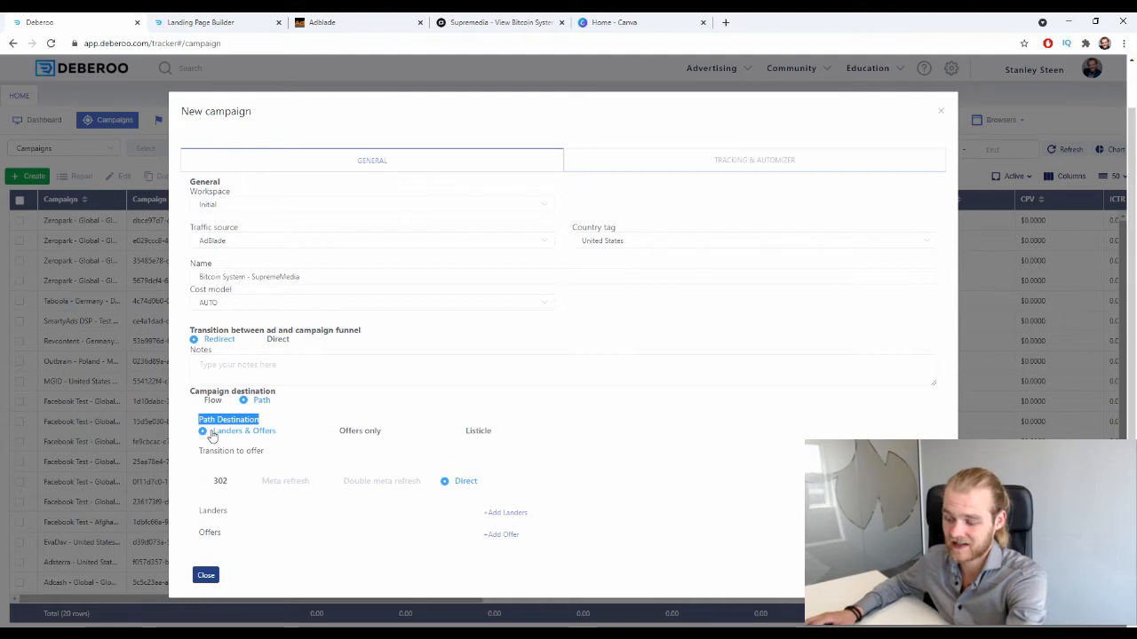
Compare the Offers only and Listicle path destinations, return to Landers & Offers, and set the transition to offer to 302
left_click(341, 431)
left_click(439, 452)
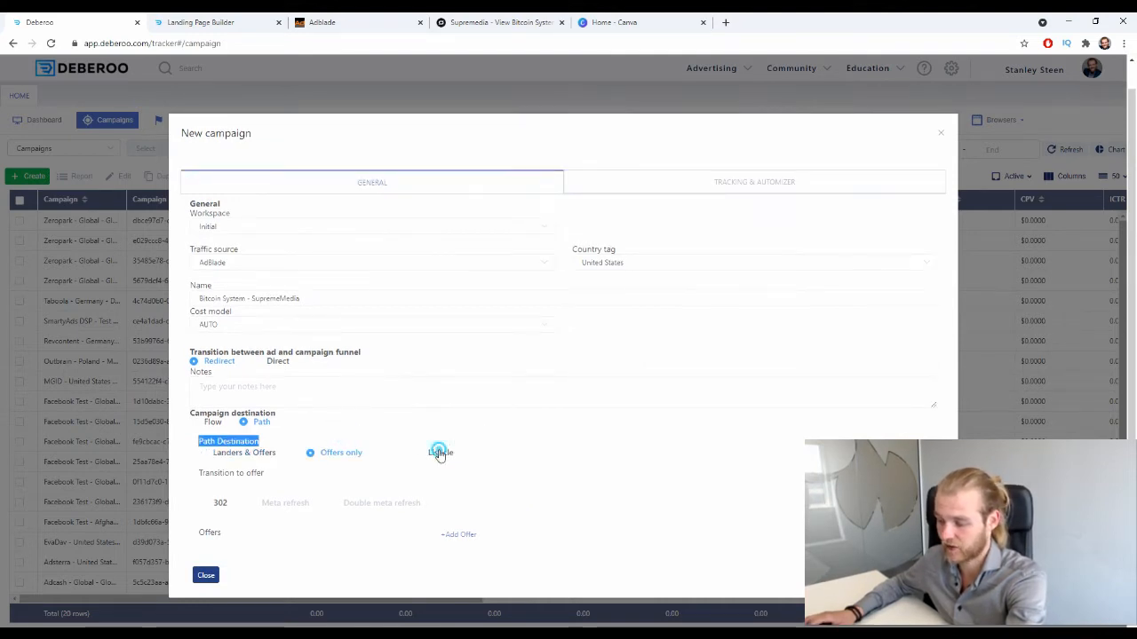
left_click(229, 455)
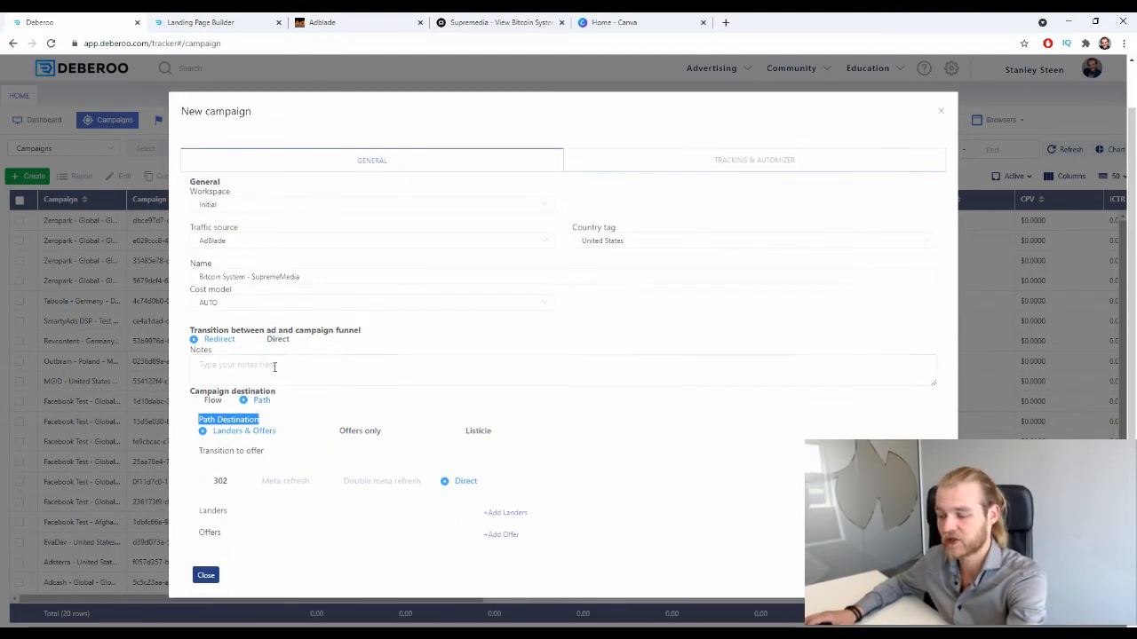
left_click(286, 440)
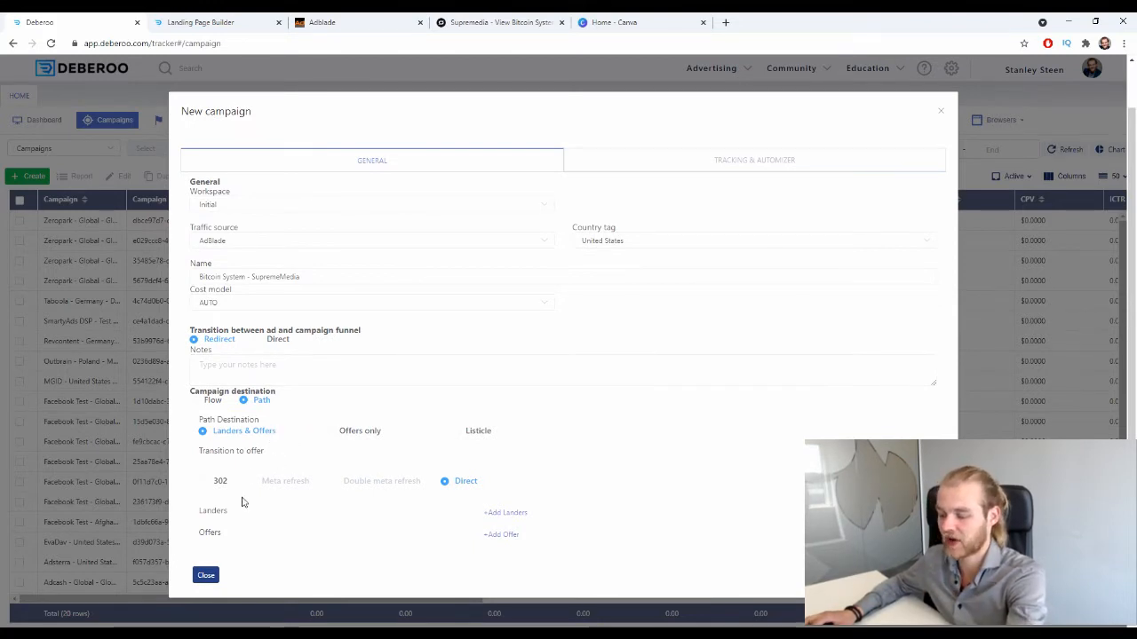
left_click(219, 482)
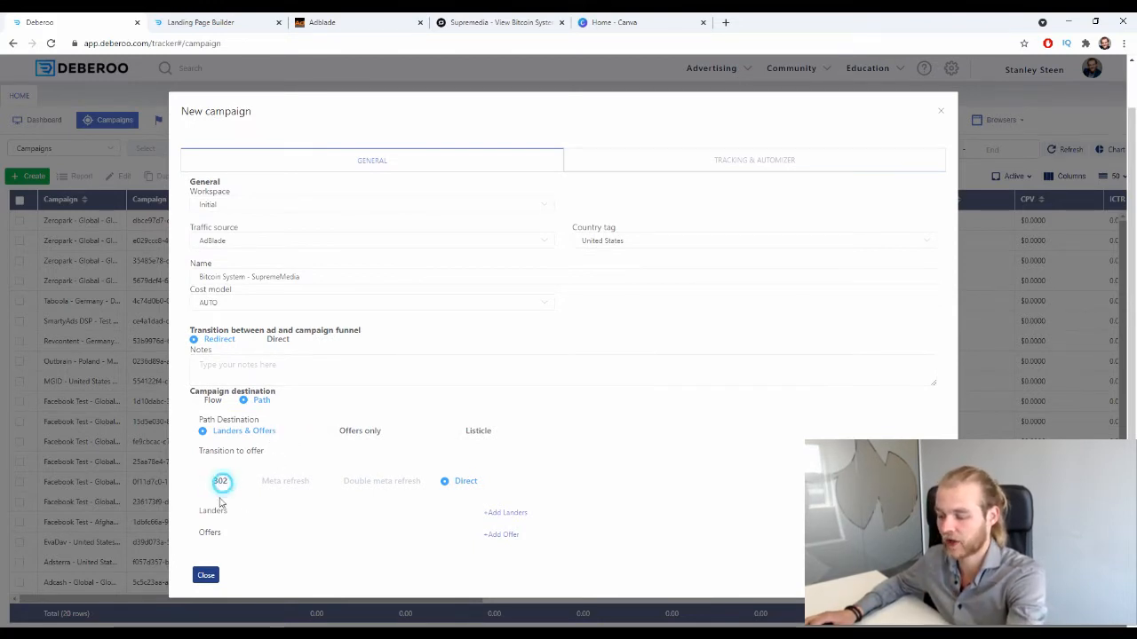
Add the lander "United Kingdom - Bitcoin System - SupremeMedia" and the offer "SupremeMedia - United Kingdom - BitCoin System - AdBlade" to the campaign path
left_click(505, 513)
left_click(527, 551)
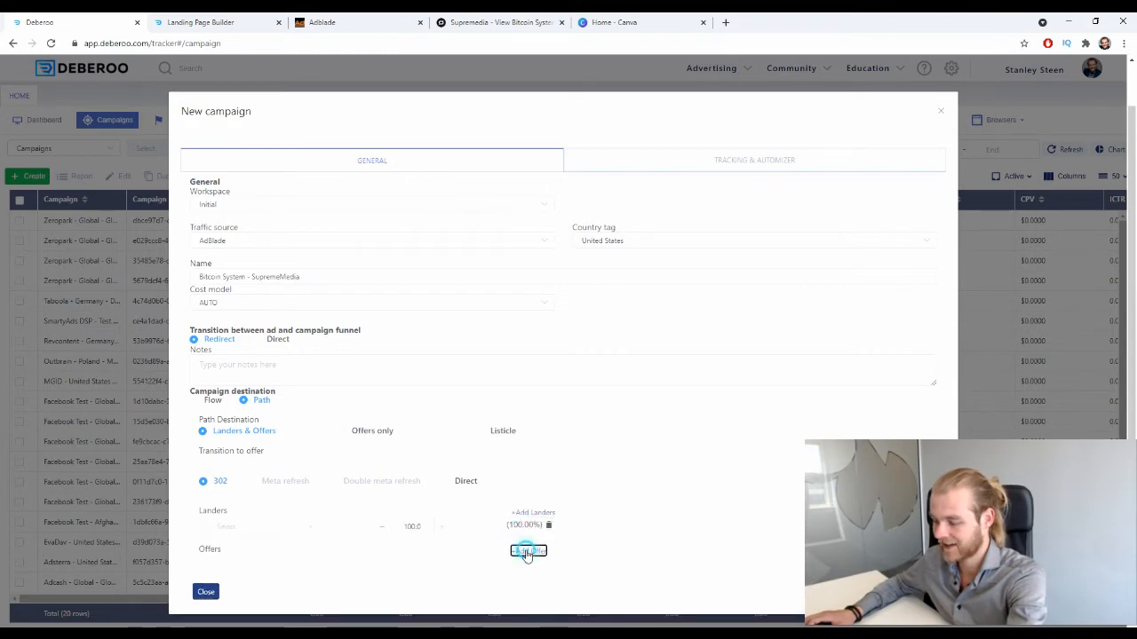
left_click(285, 493)
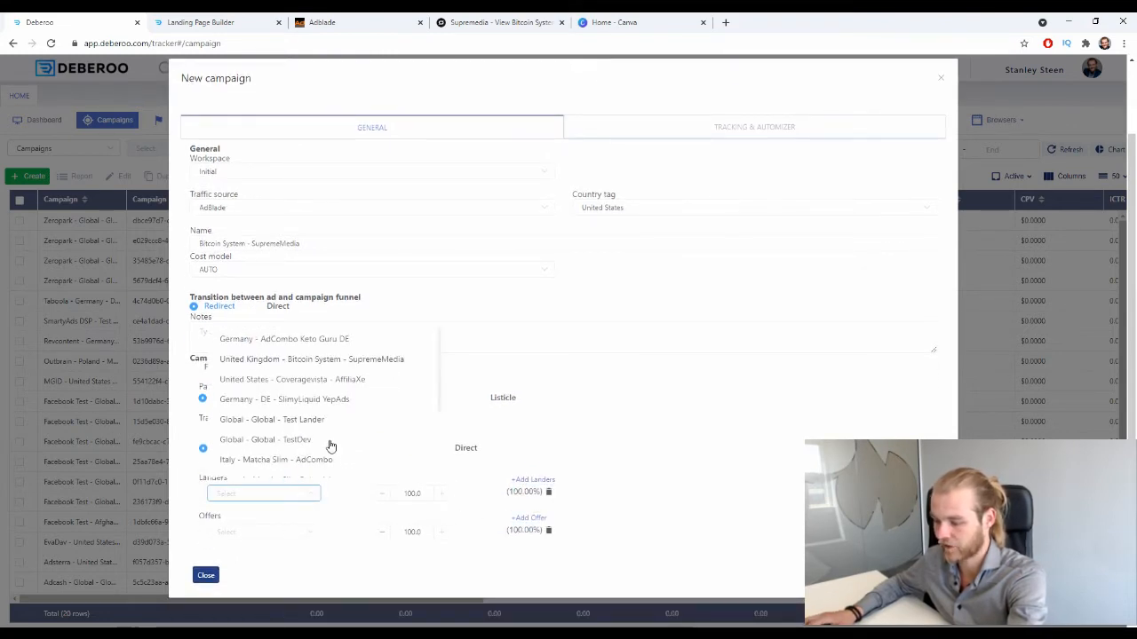
left_click(342, 366)
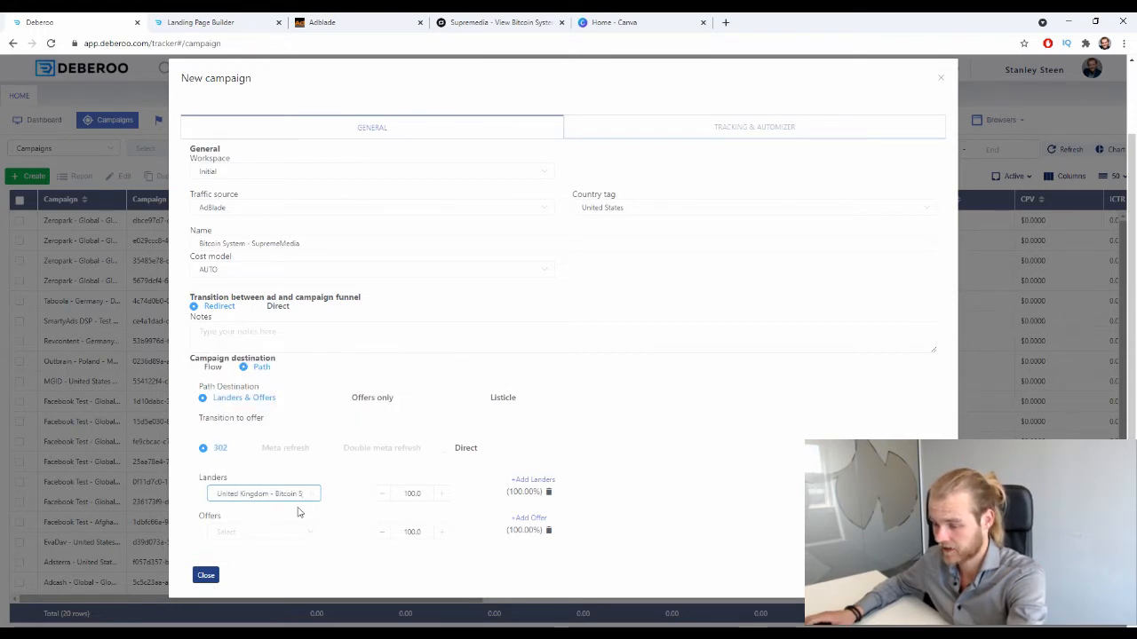
left_click(293, 531)
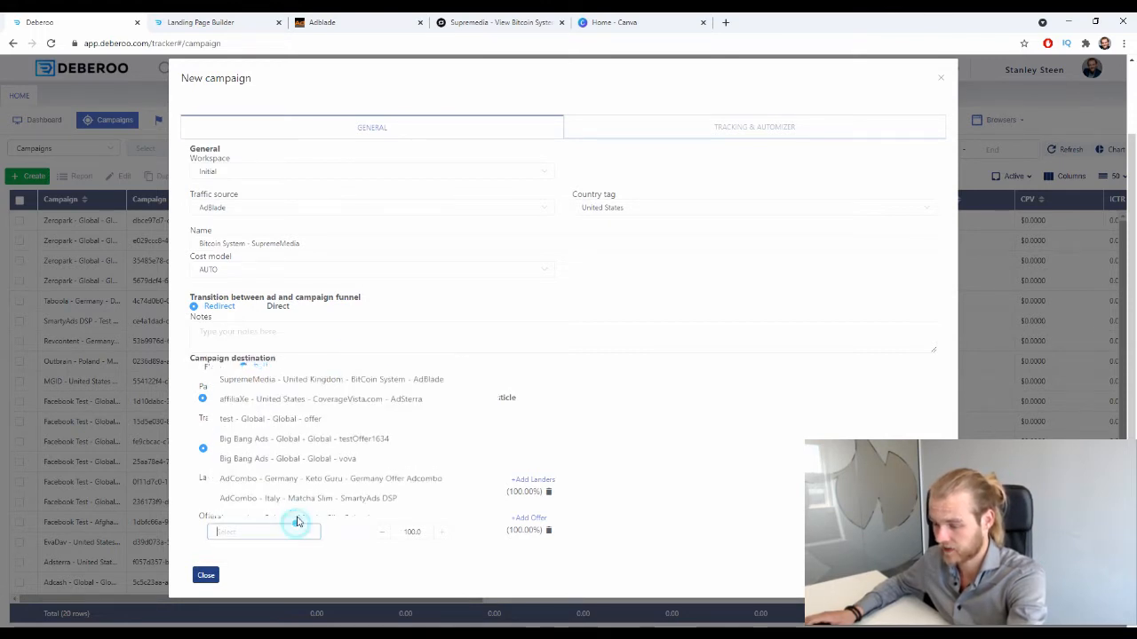
left_click(350, 378)
left_click(755, 341)
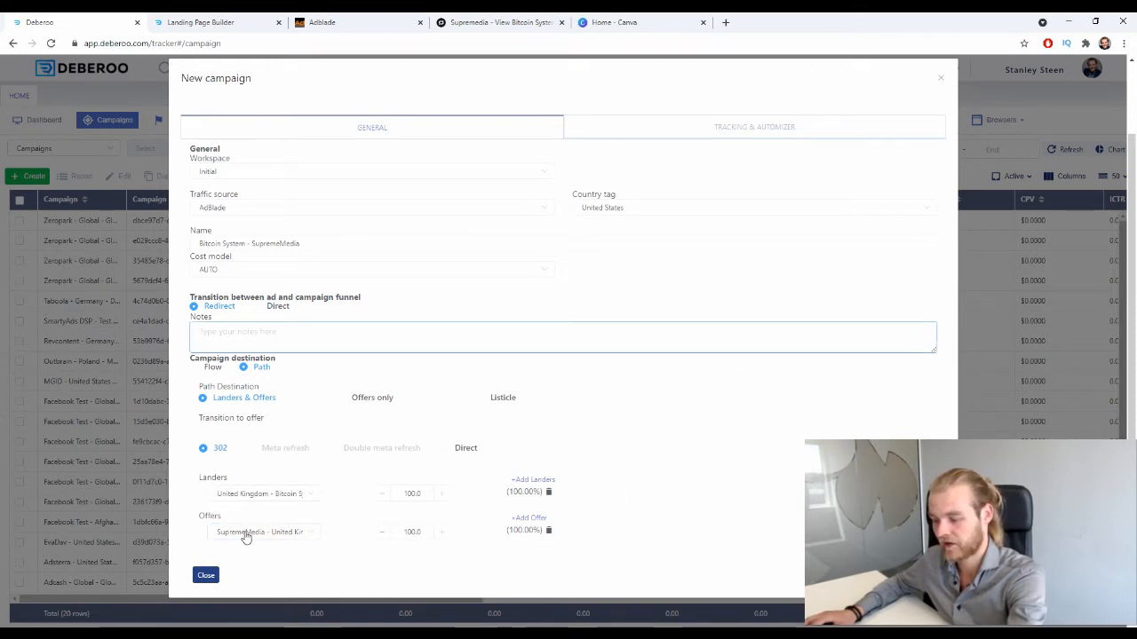
Try to save the new campaign, and close its form, confirming that the window should be closed
left_click(920, 575)
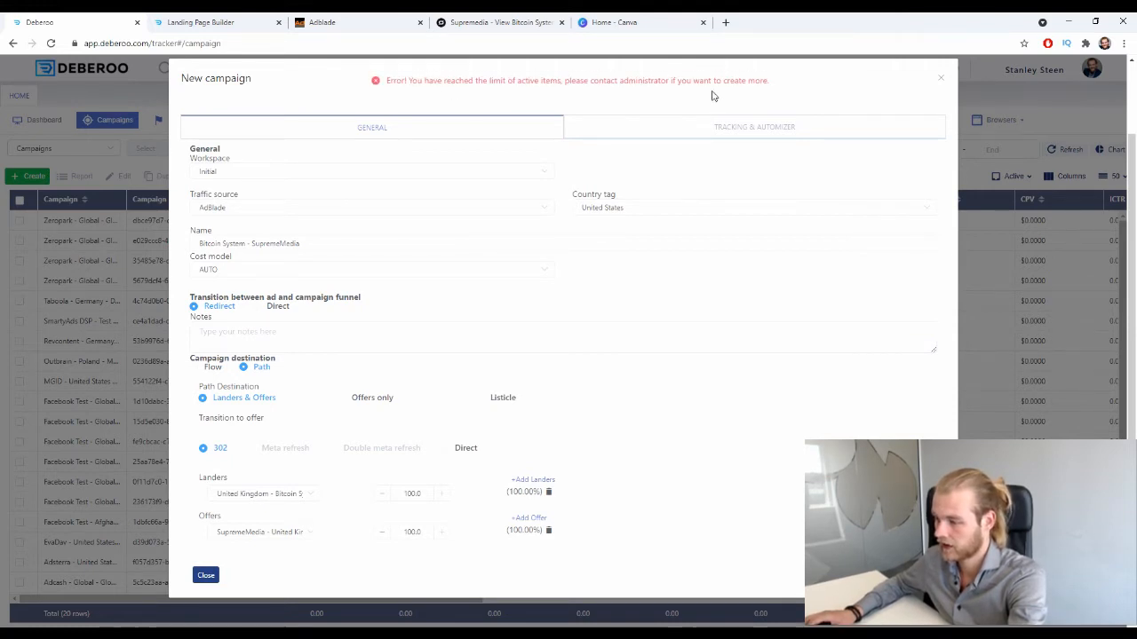
scroll(601, 178, "up", 1)
scroll(568, 197, "down", 1)
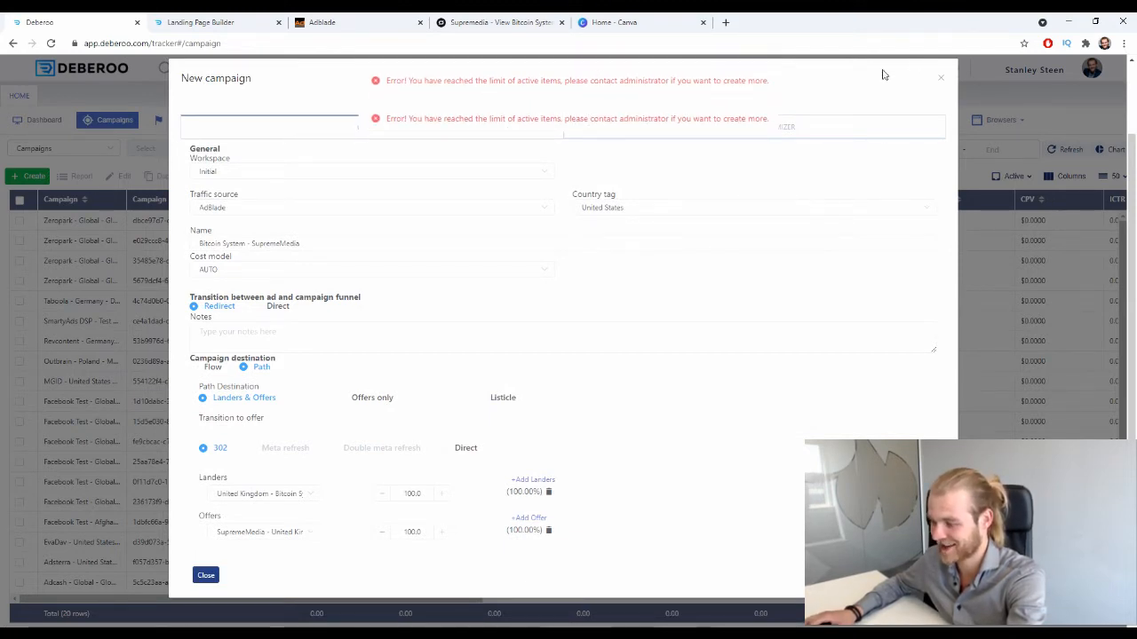
left_click(945, 80)
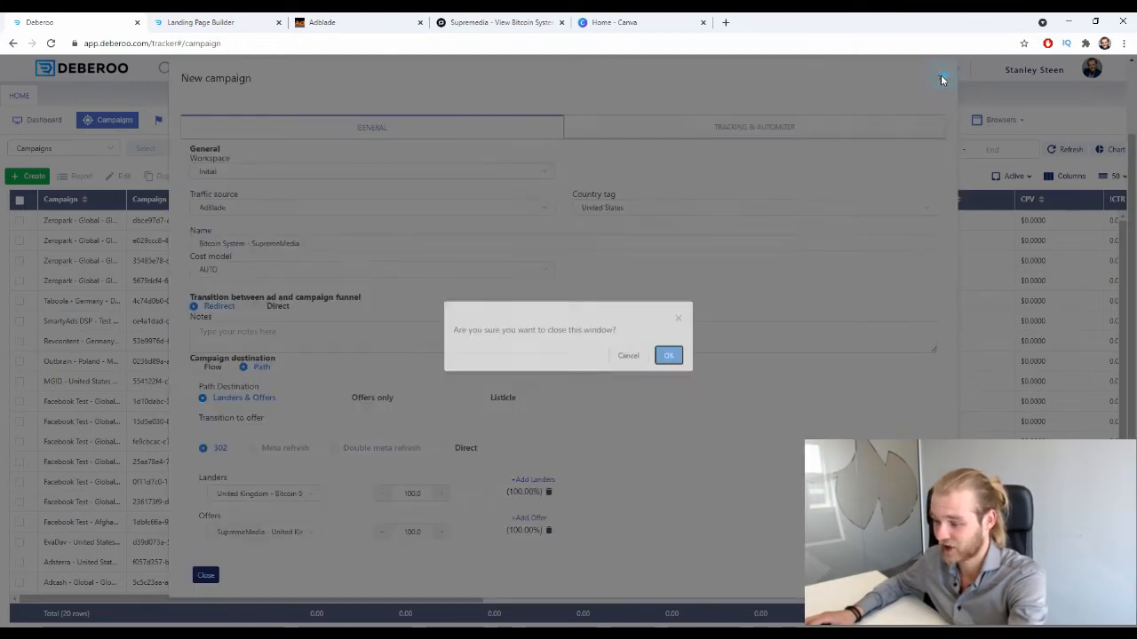
left_click(668, 360)
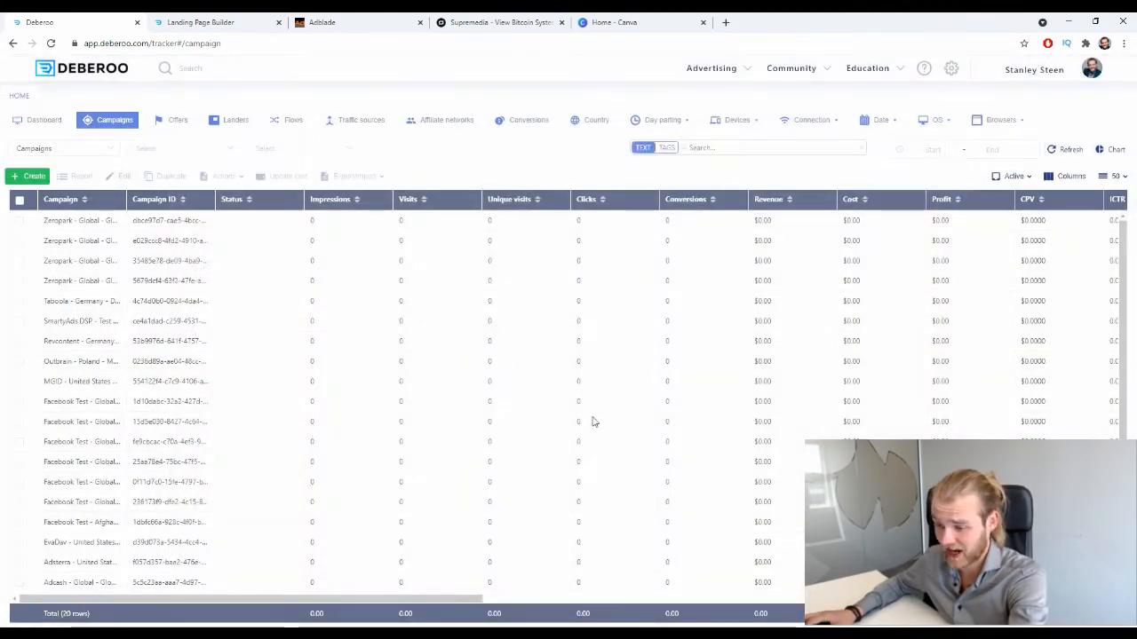
Open the first Zeropark campaign in the list for editing and copy its campaign URL from the tracking settings
left_click(20, 221)
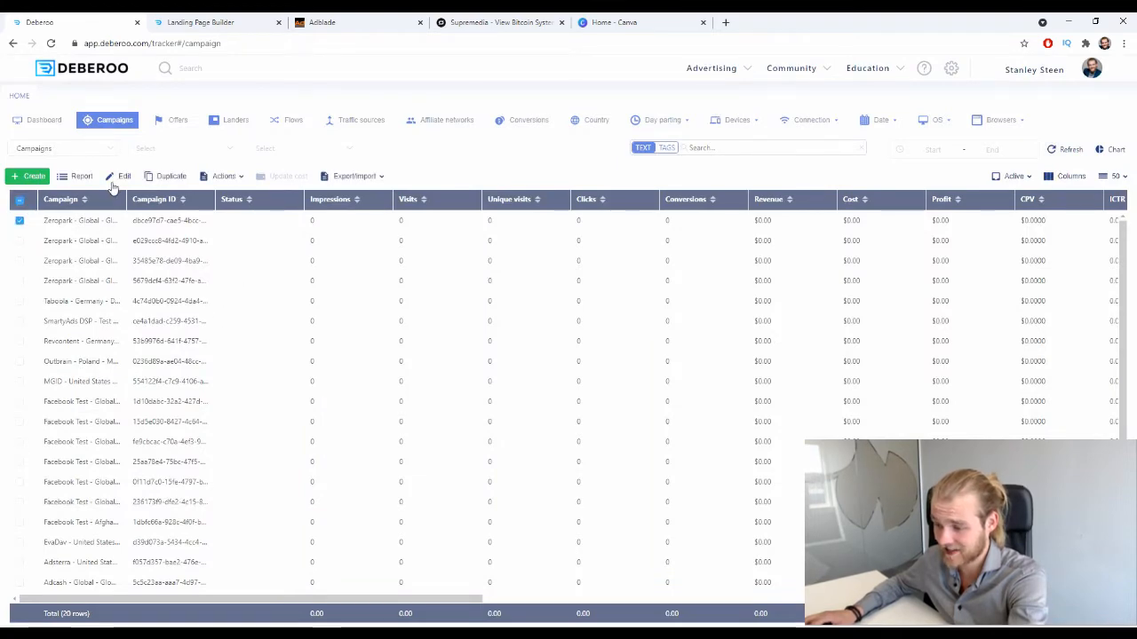
left_click(116, 175)
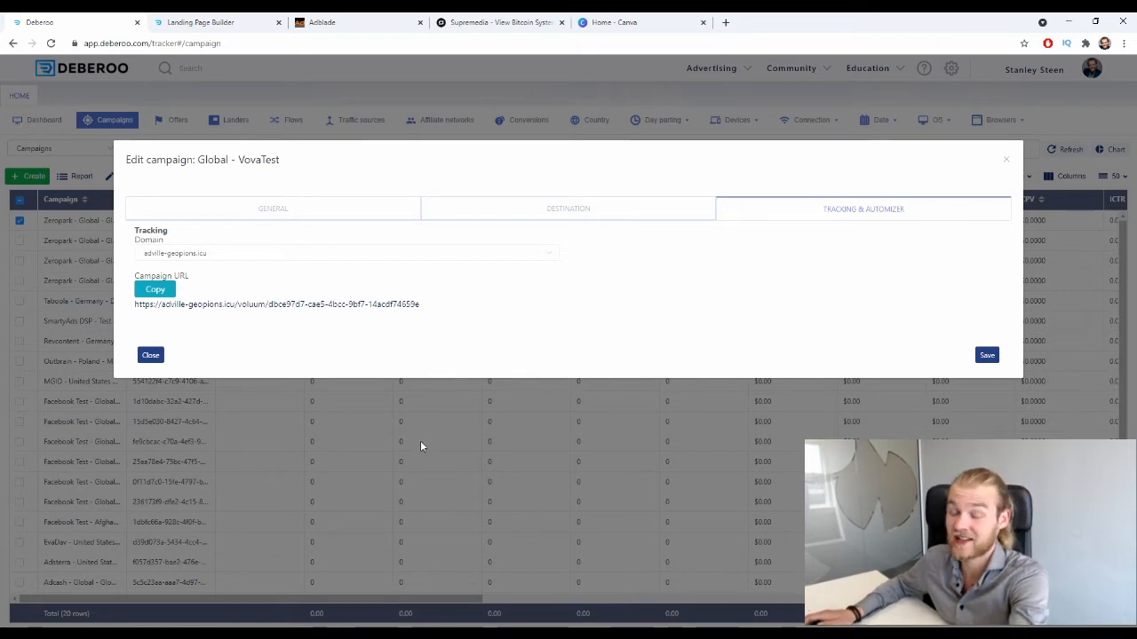
left_click(173, 292)
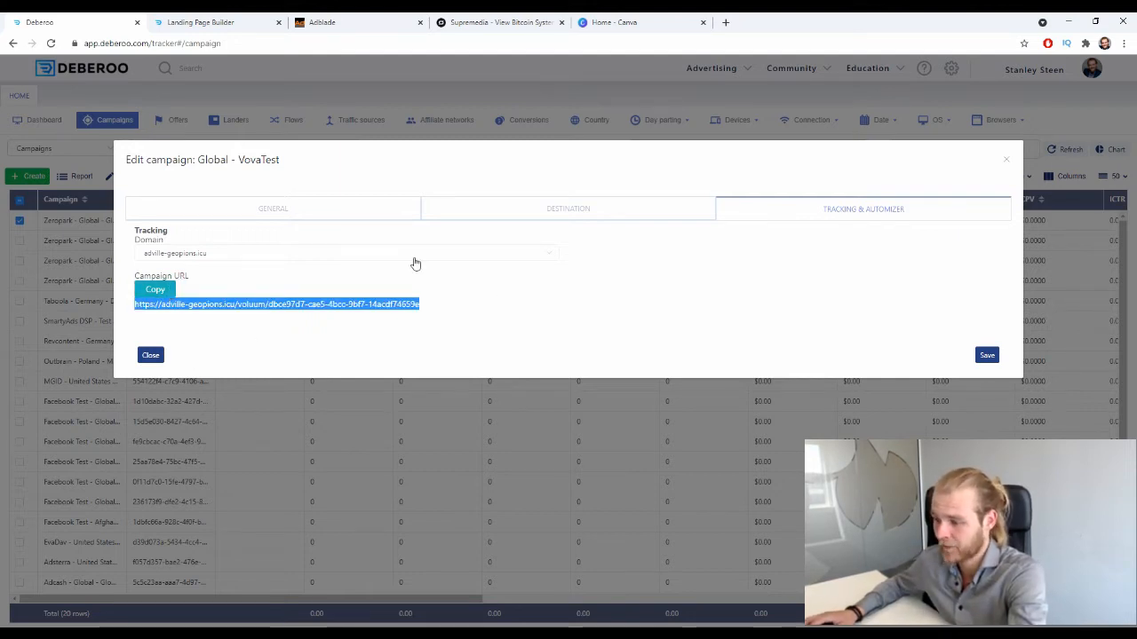
Switch to Adblade and log in again with the account's e-mail address and password
left_click(327, 23)
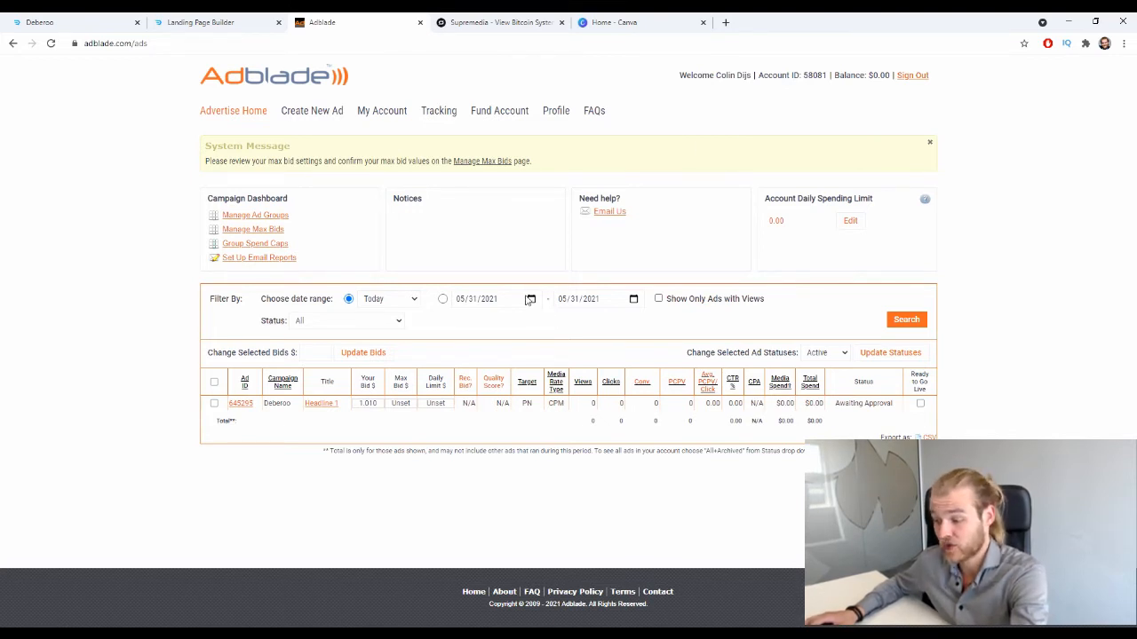
left_click(321, 113)
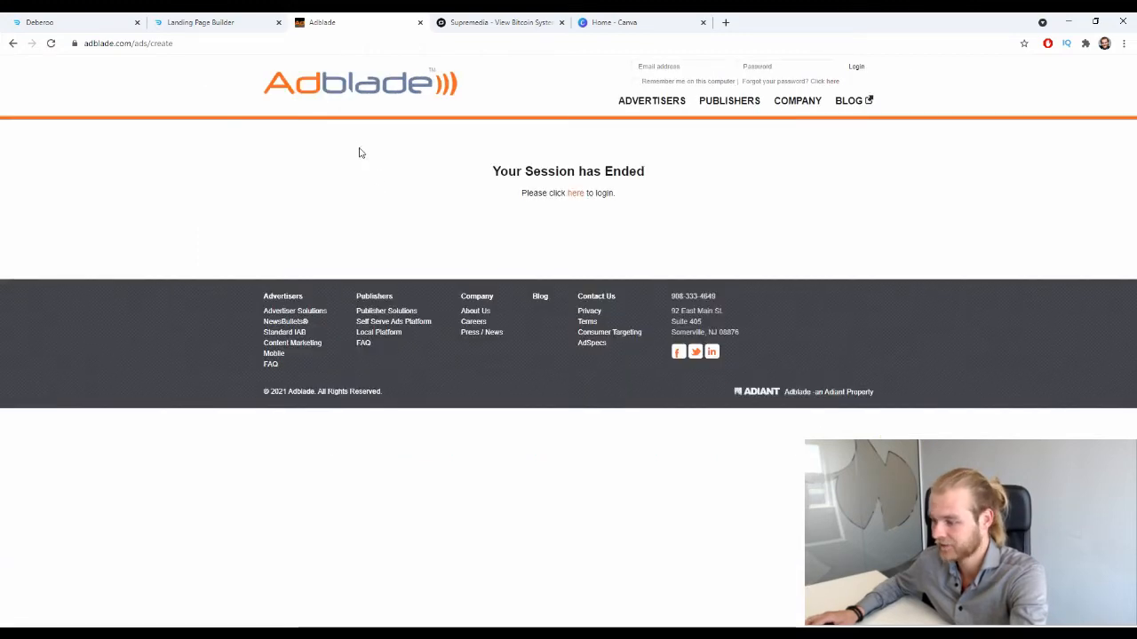
left_click(575, 193)
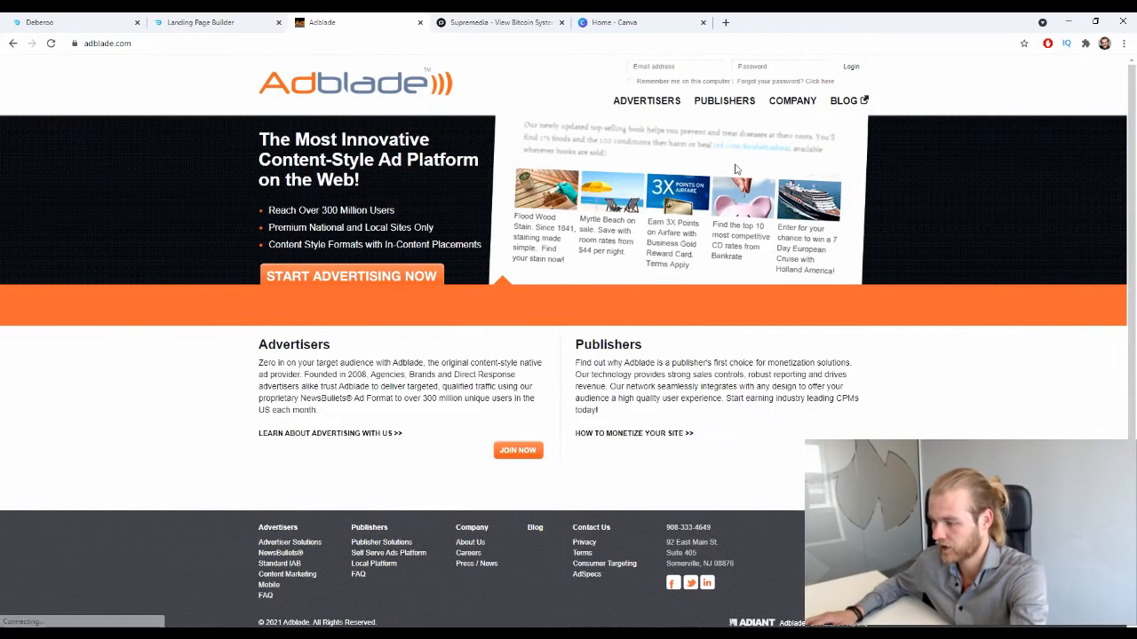
left_click(691, 64)
left_click(693, 111)
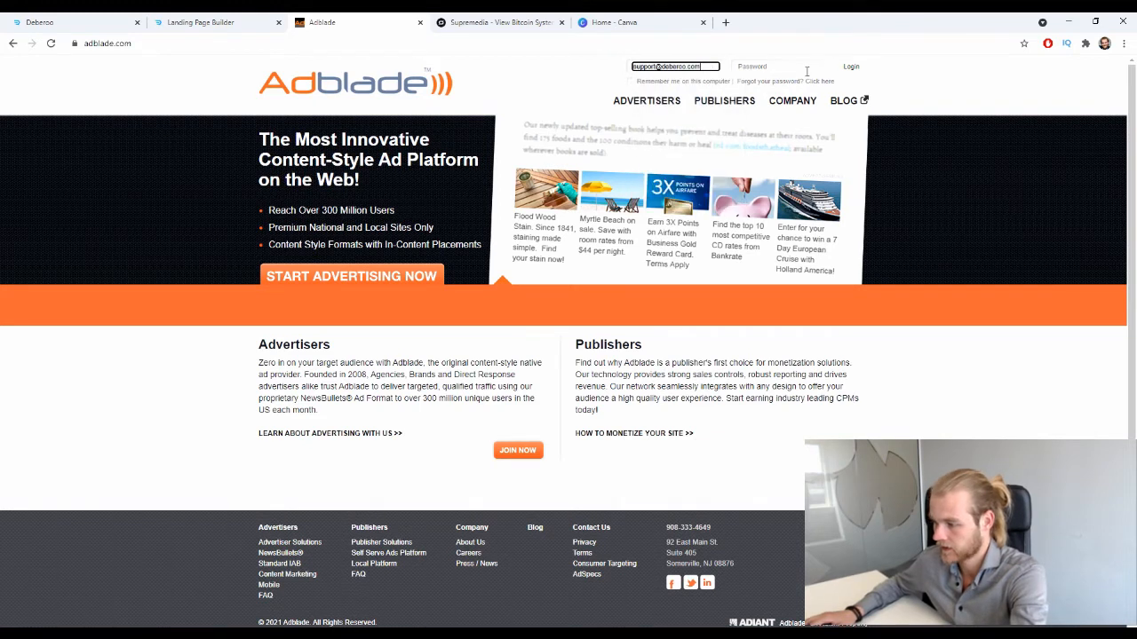
left_click(798, 69)
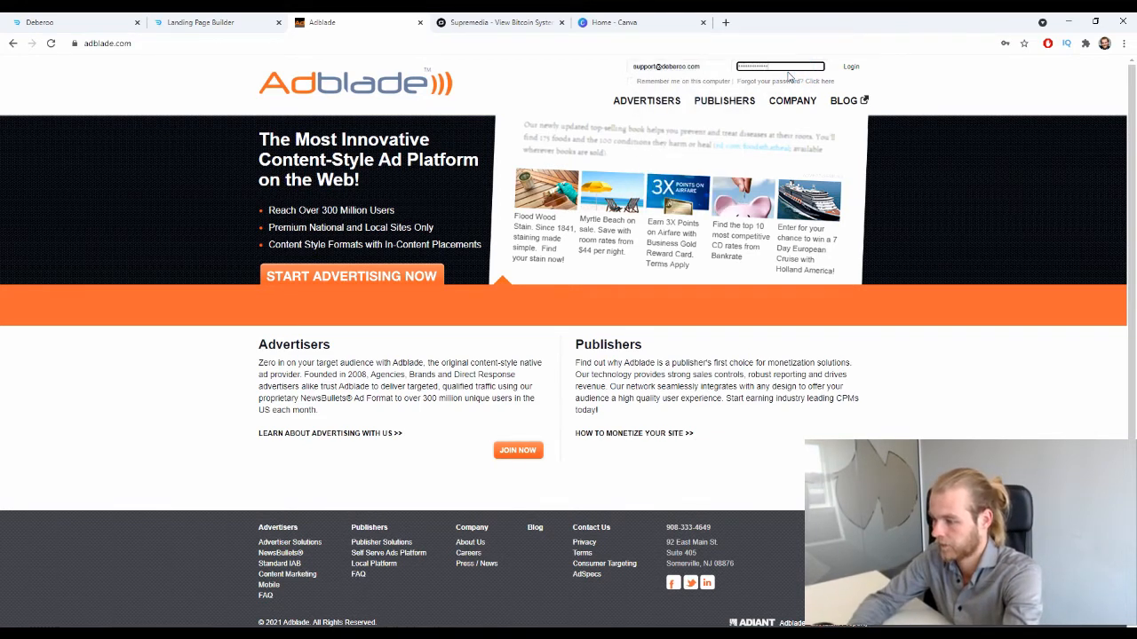
key("Return")
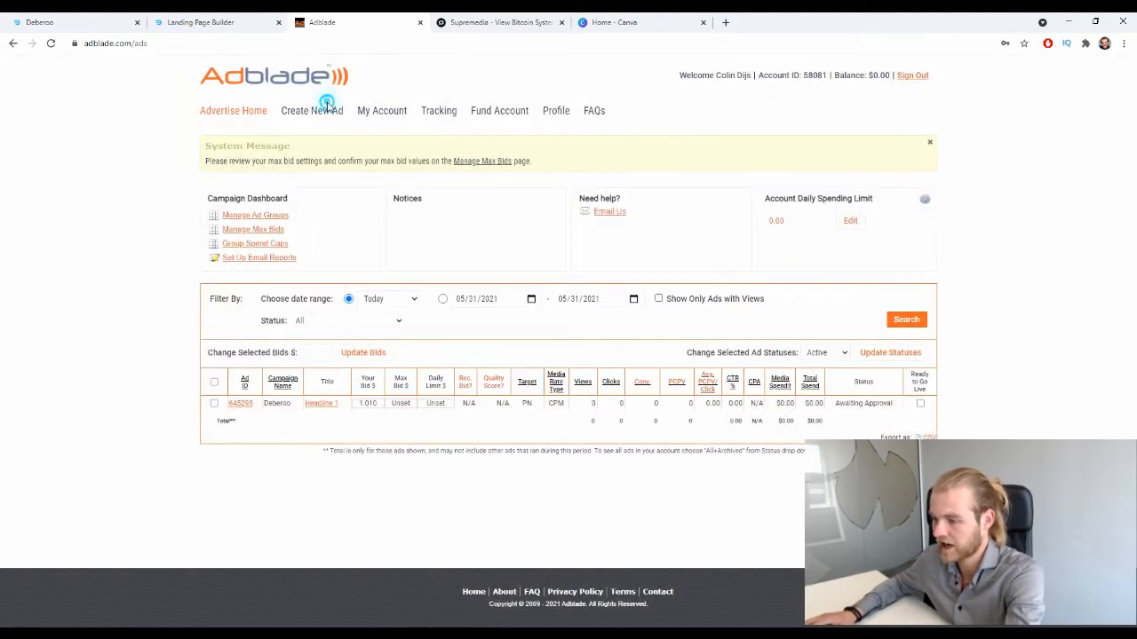
Start a new ad with the ad type Newsbullet and the platform Desktop
left_click(323, 111)
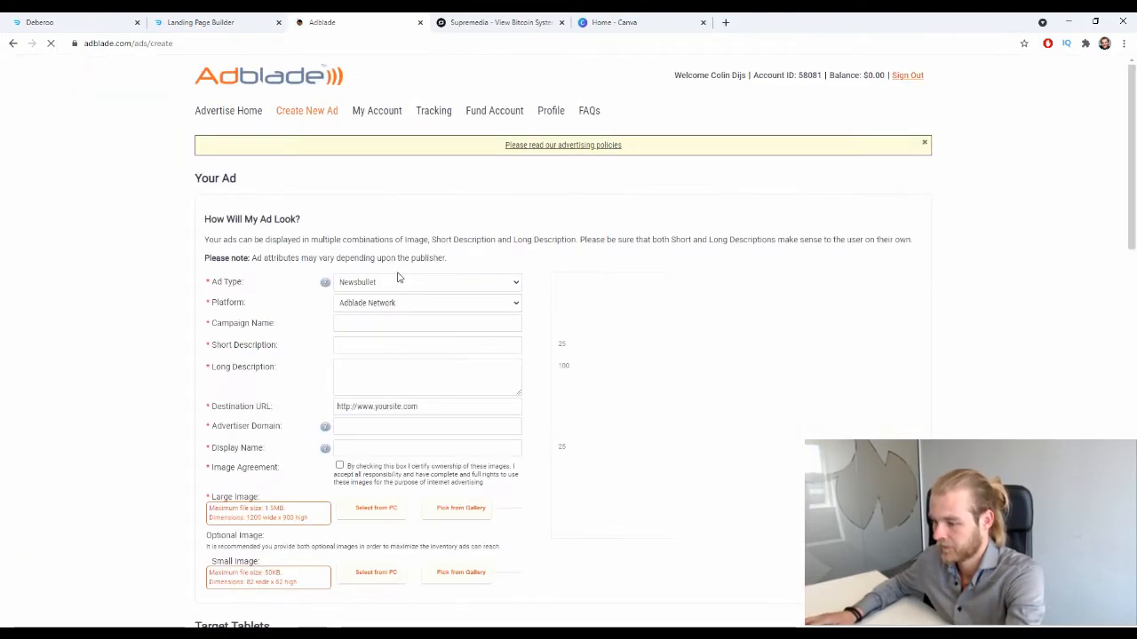
scroll(426, 226, "down", 1)
left_click(438, 224)
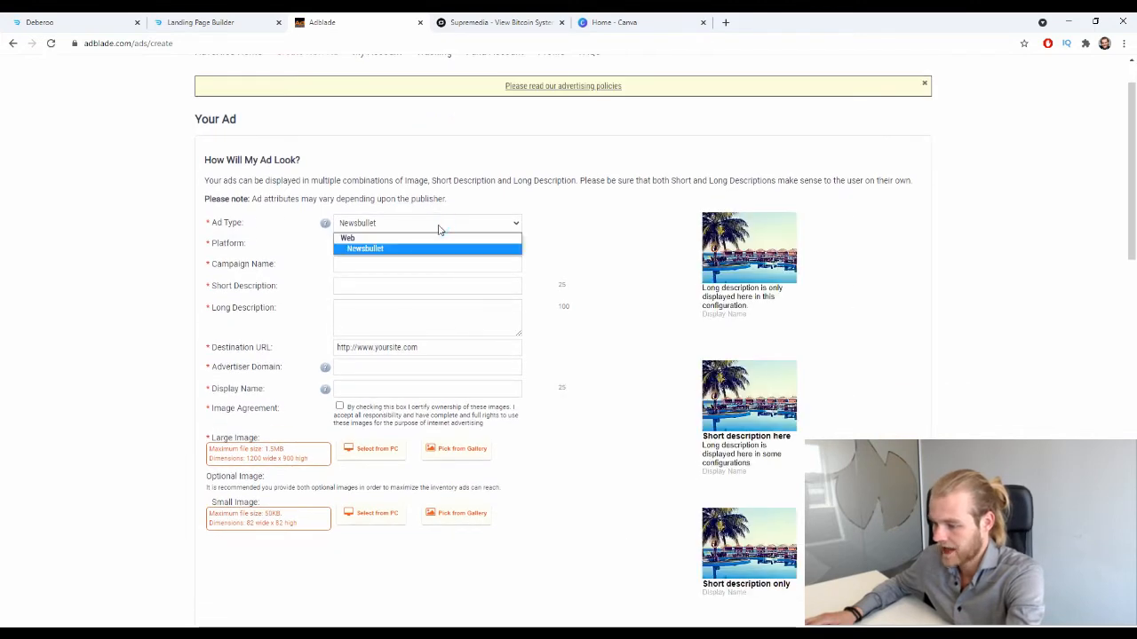
left_click(369, 251)
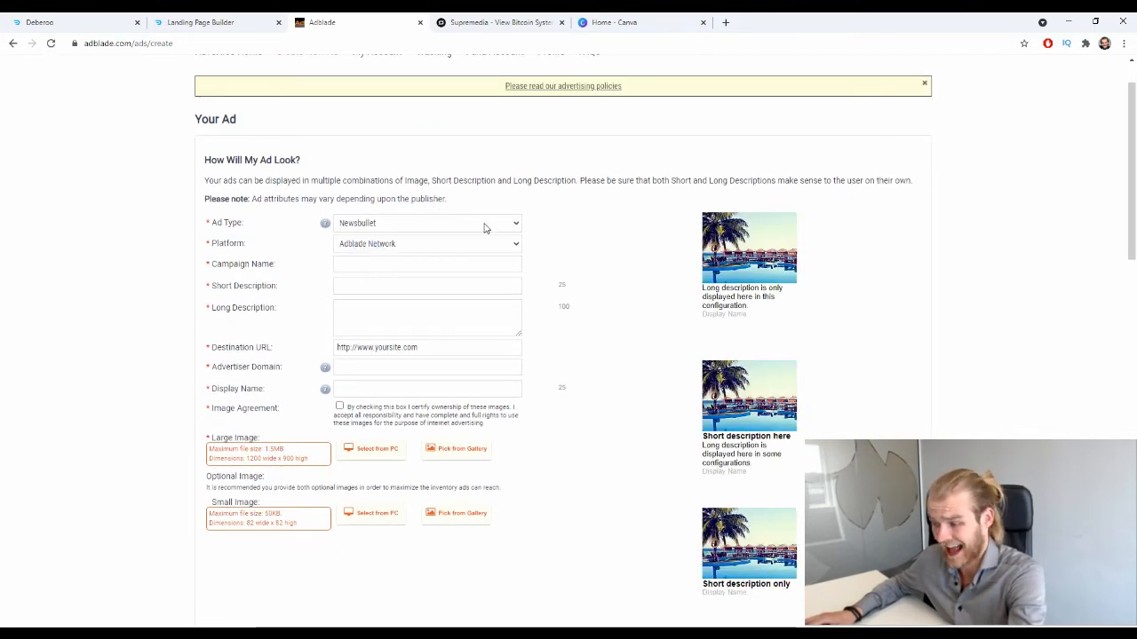
left_click(451, 246)
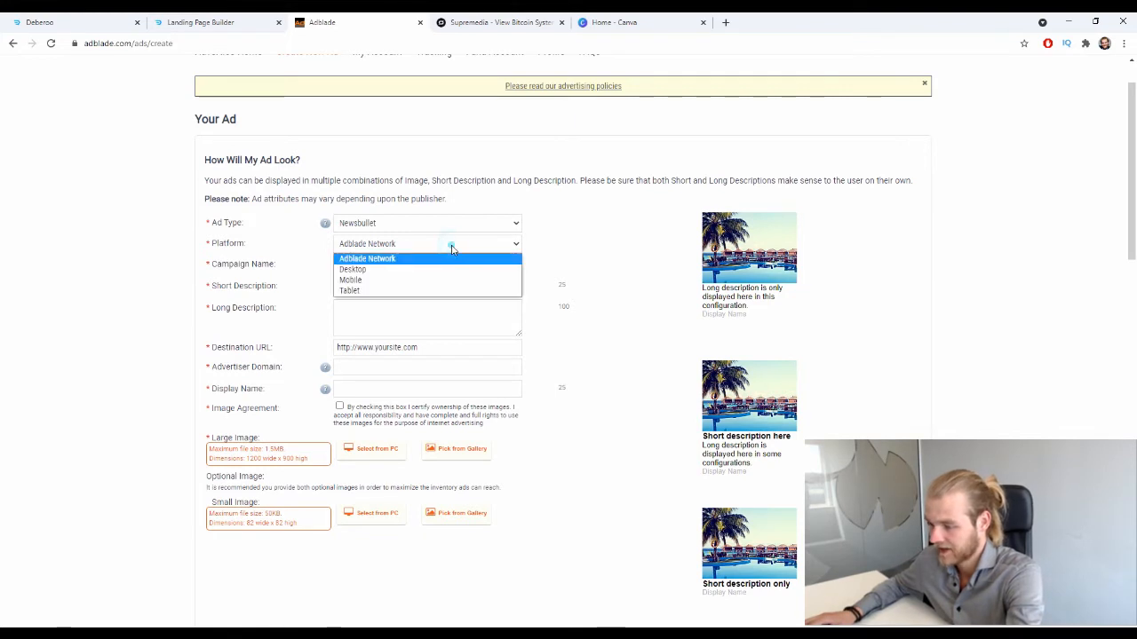
left_click(398, 270)
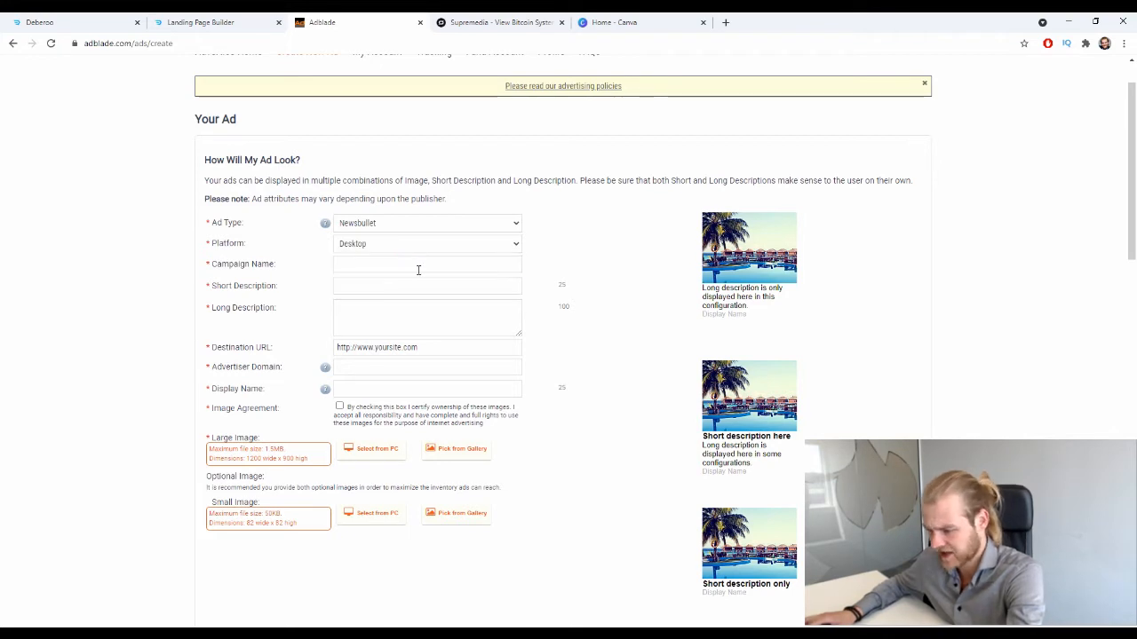
Name the ad's campaign "Bitcoin System - SupremeMedia"
left_click(419, 268)
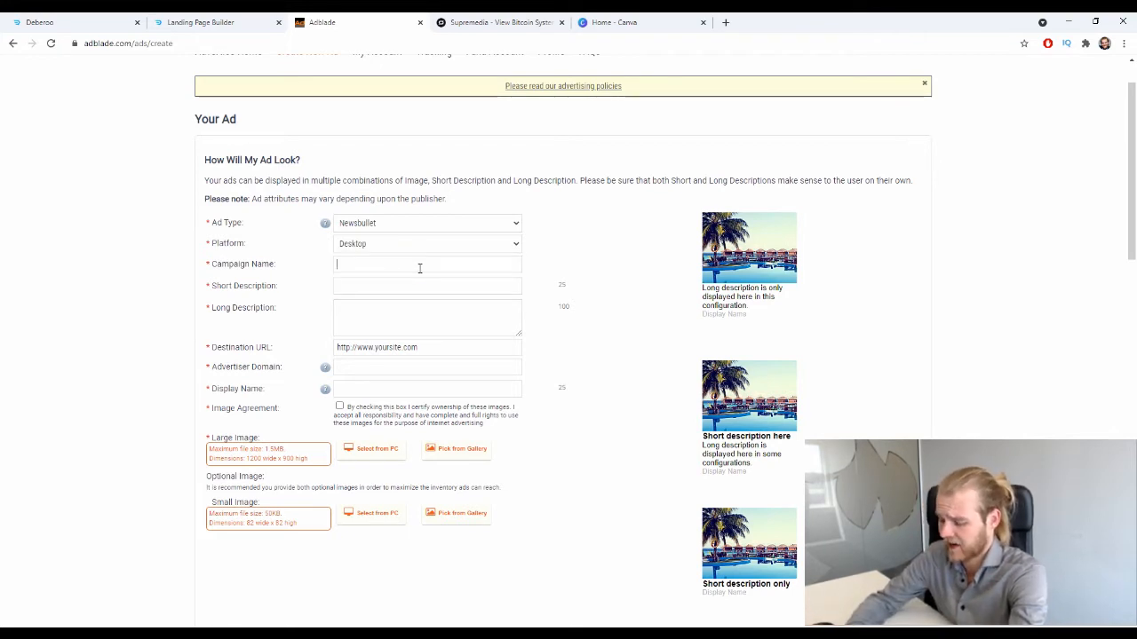
type("Bitcoin")
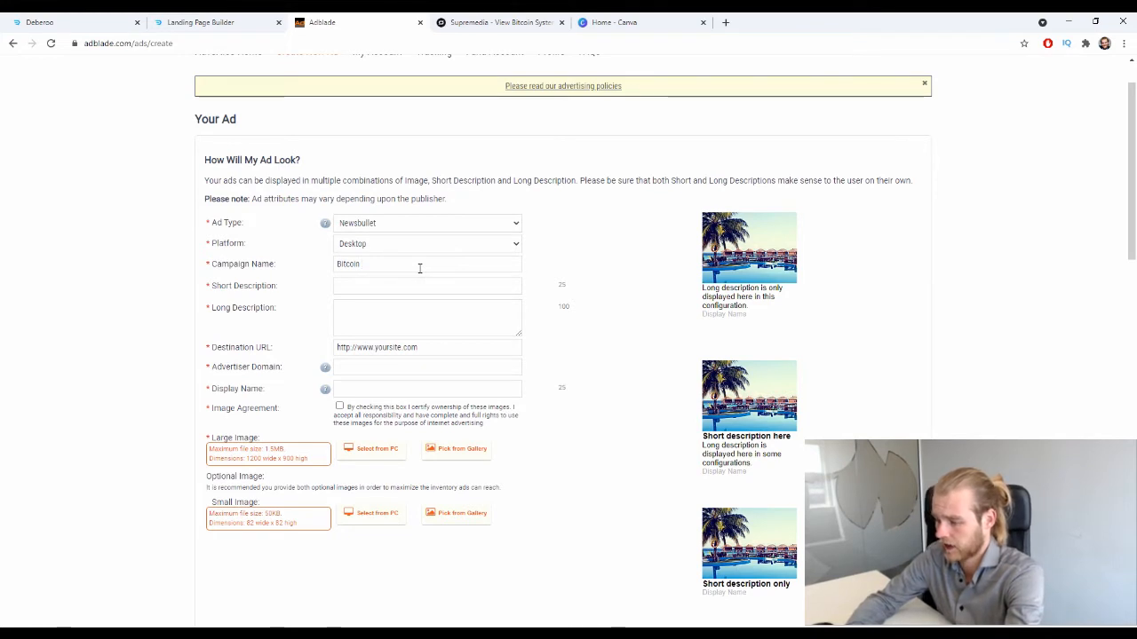
type(" S")
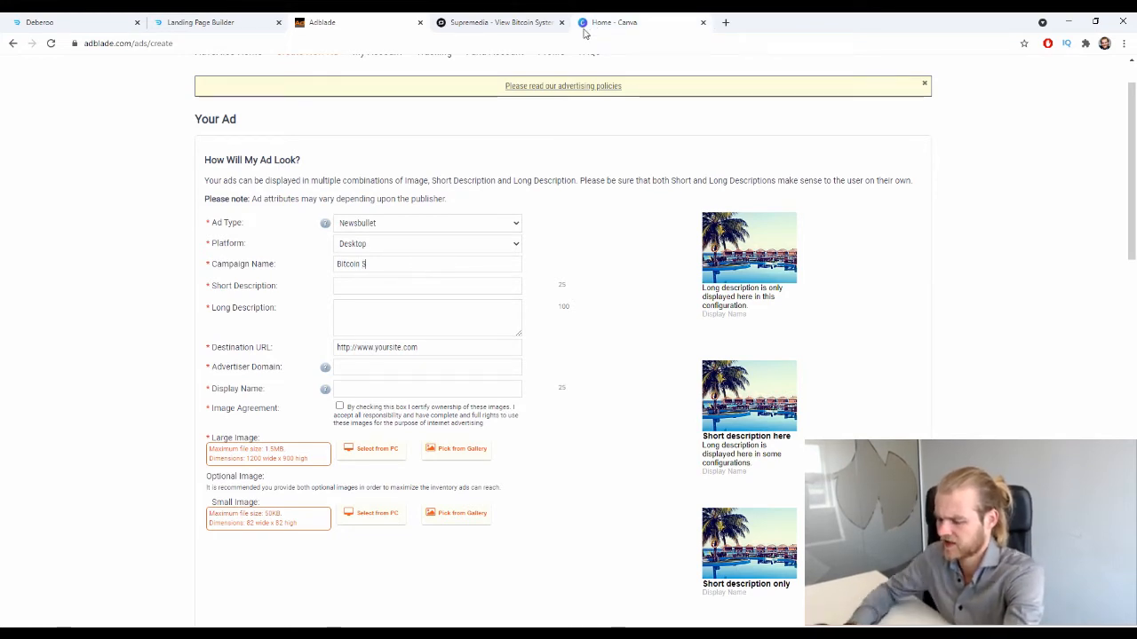
type("ystem ")
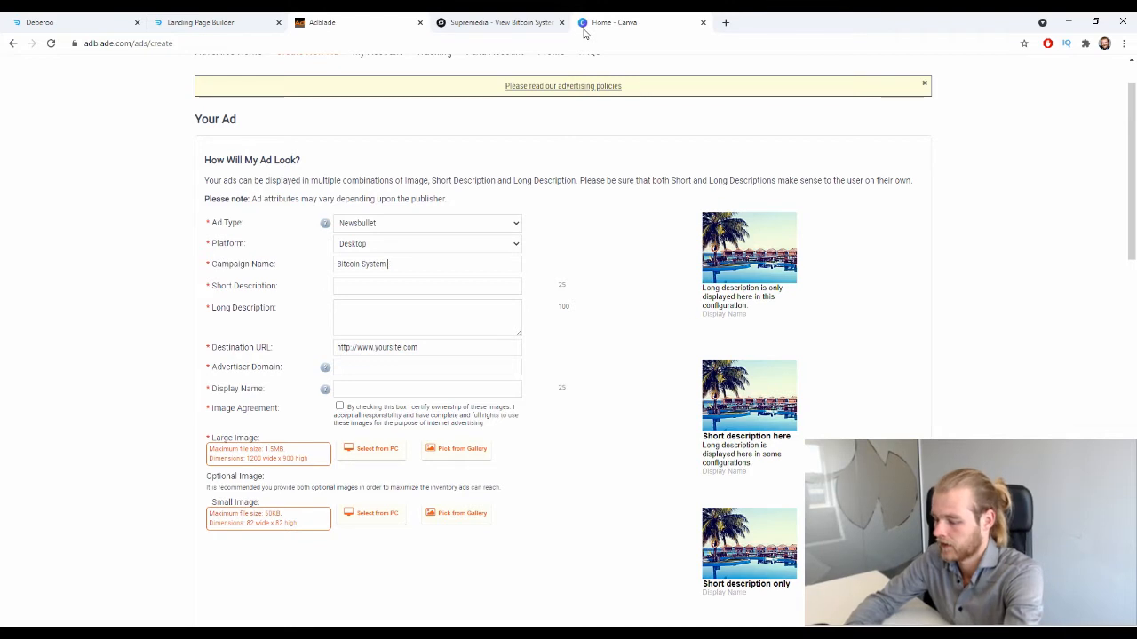
type("- Su")
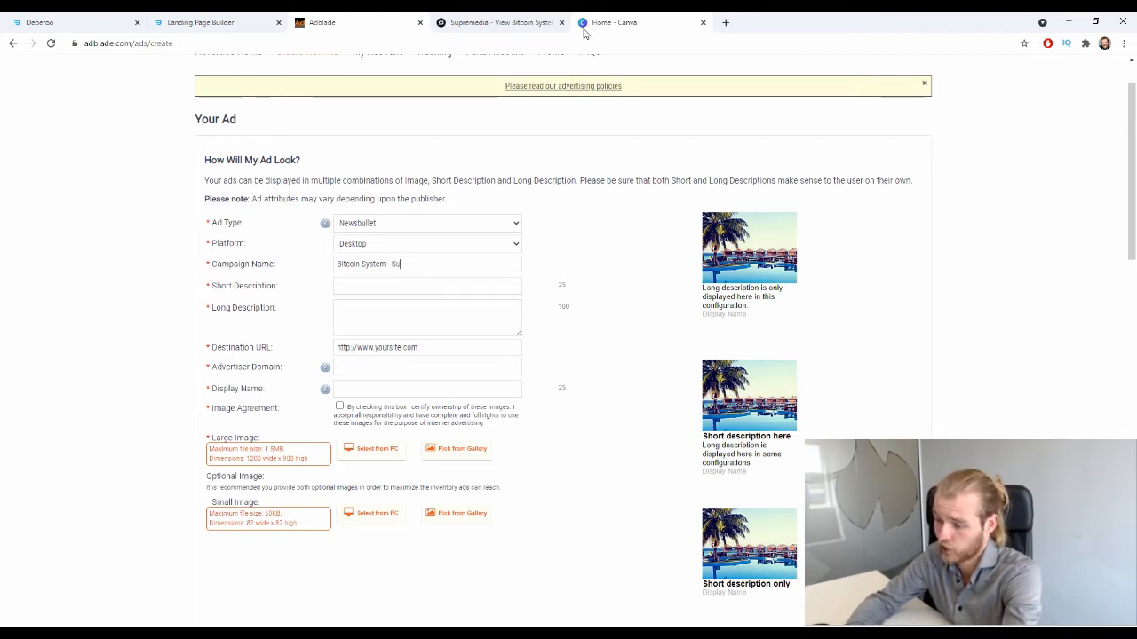
type("premeMedia")
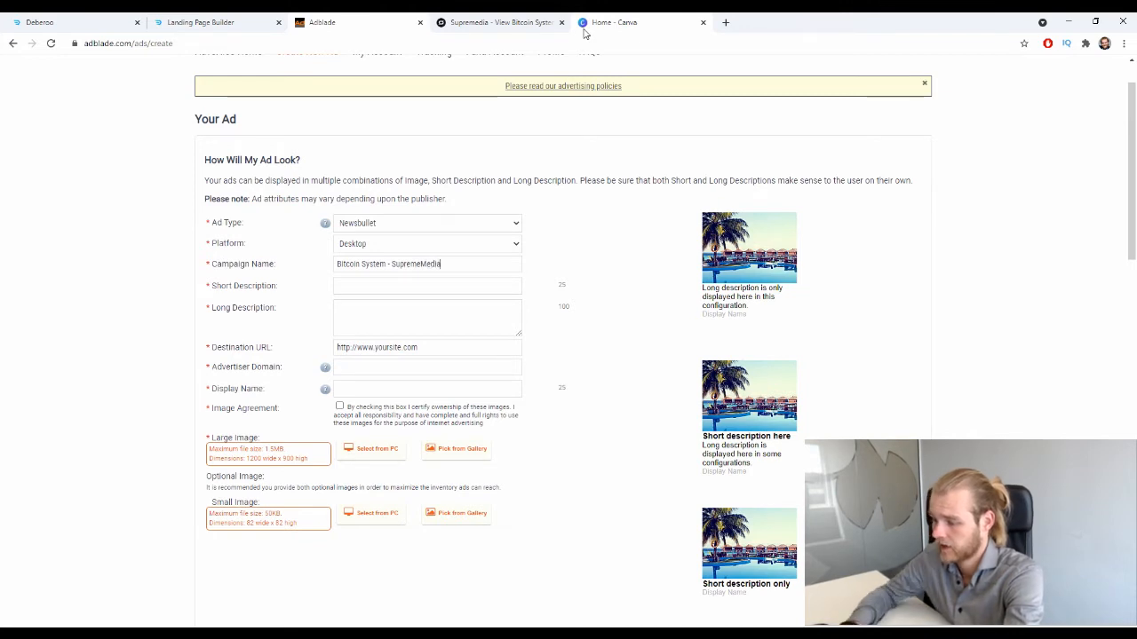
left_click(385, 286)
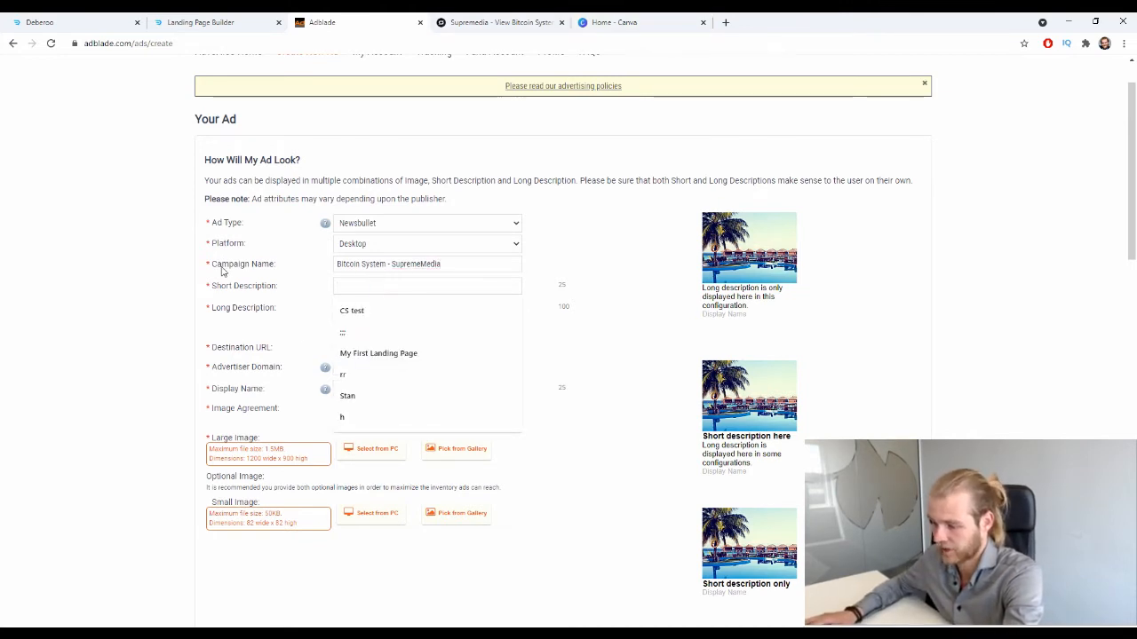
left_click(126, 319)
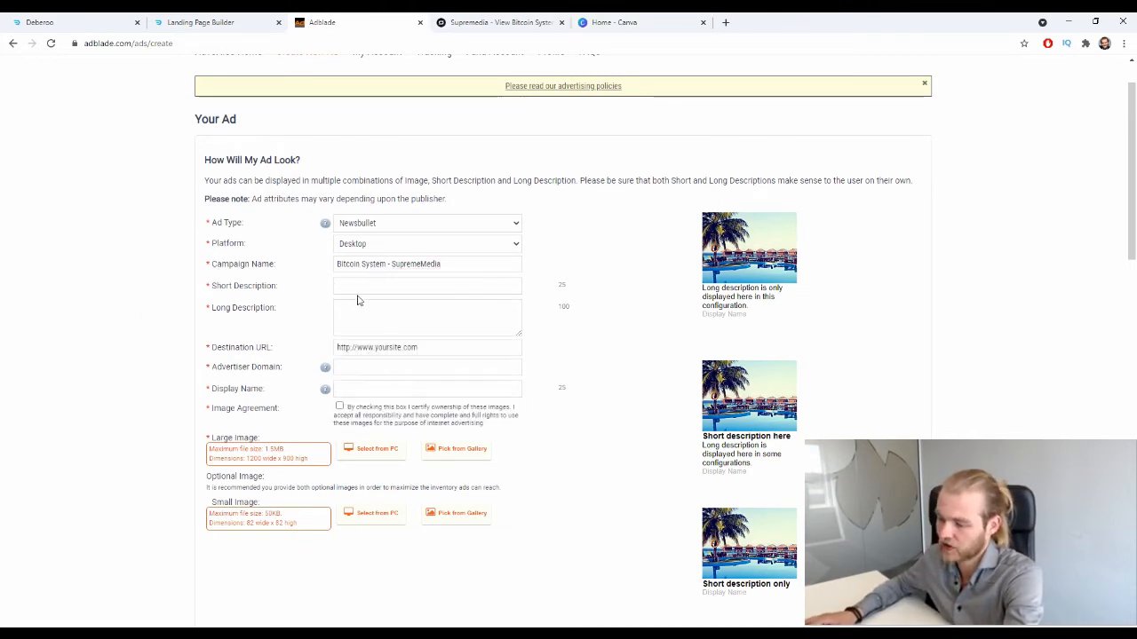
left_click_drag(556, 296, 568, 283)
left_click(571, 306)
left_click(577, 307)
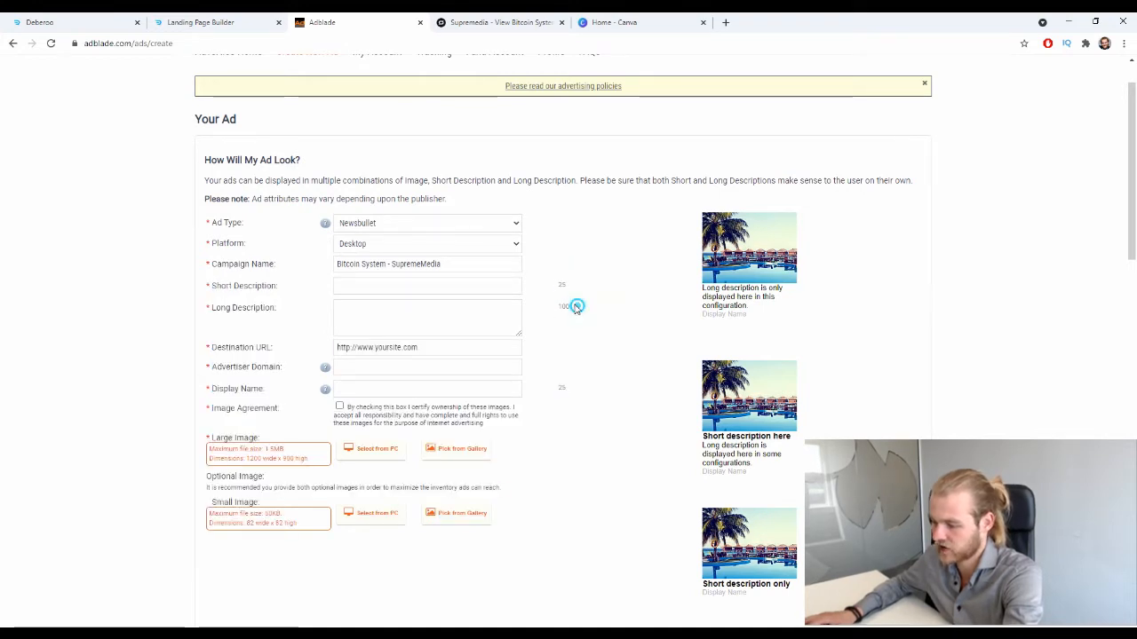
Begin the ad's short description with "Getting Rich", trying the continuations "Was Never th" and "Now Easie"
left_click(359, 286)
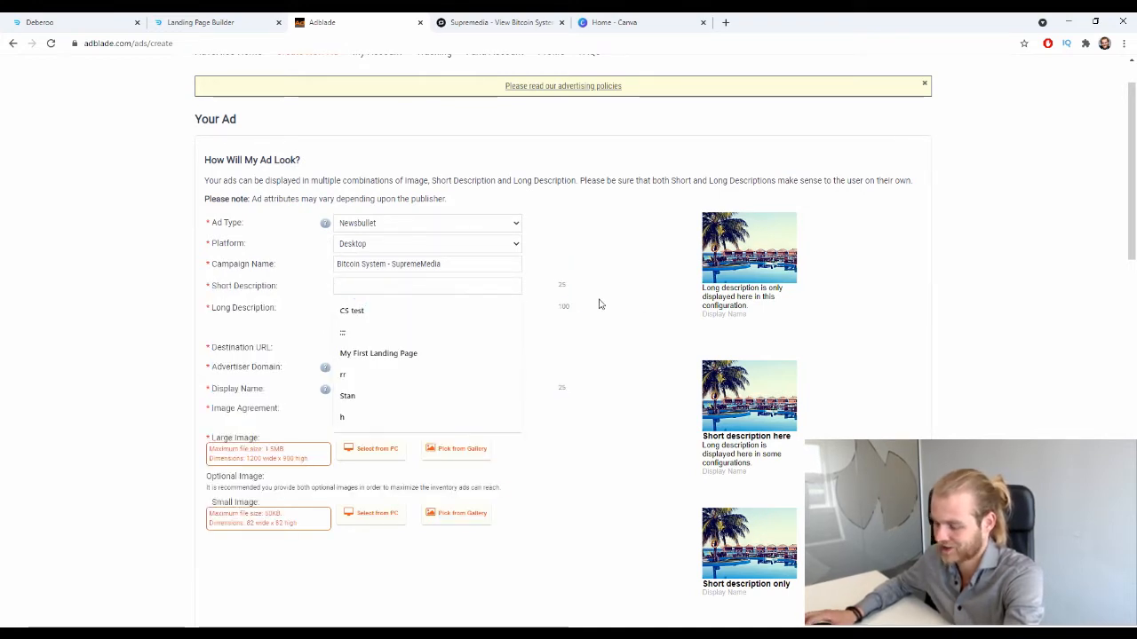
type("Gettin")
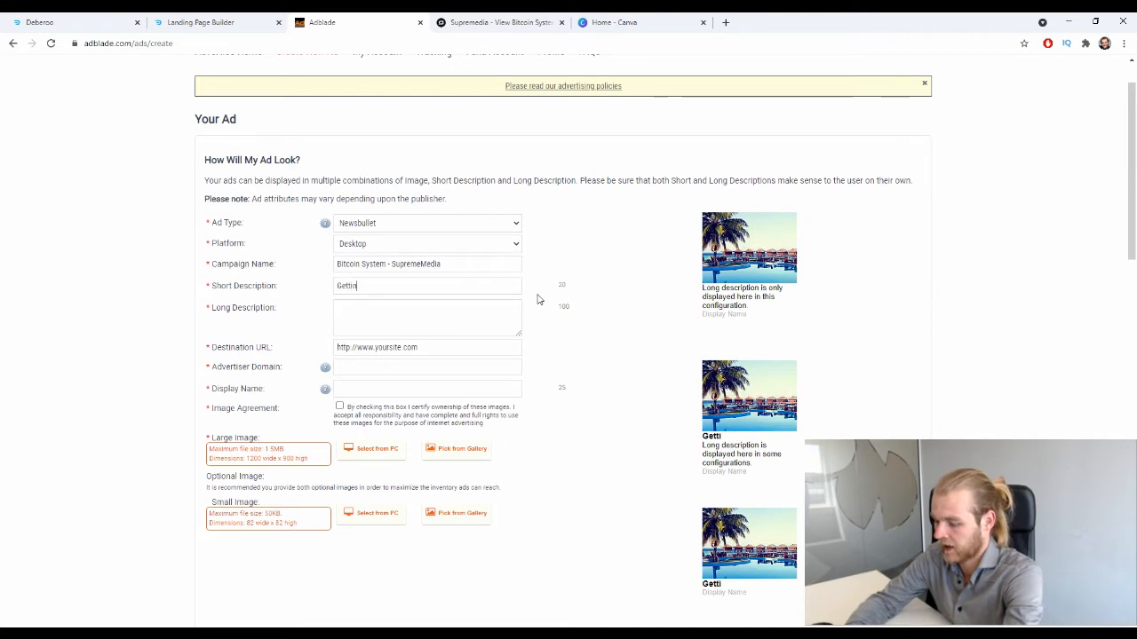
type("g Rich W")
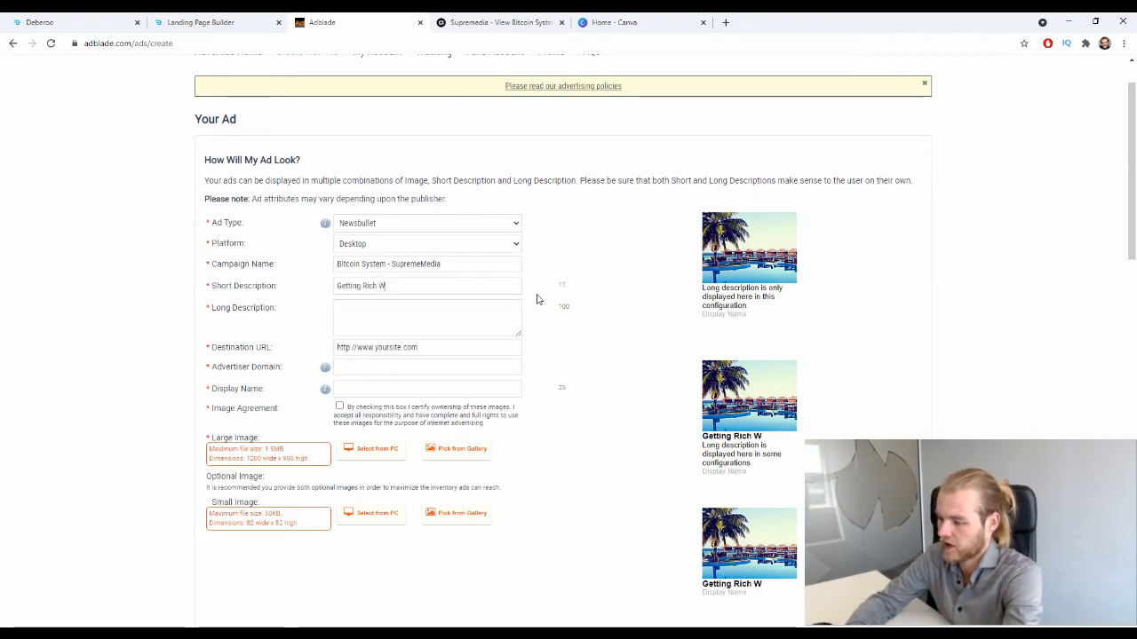
type("as Never th")
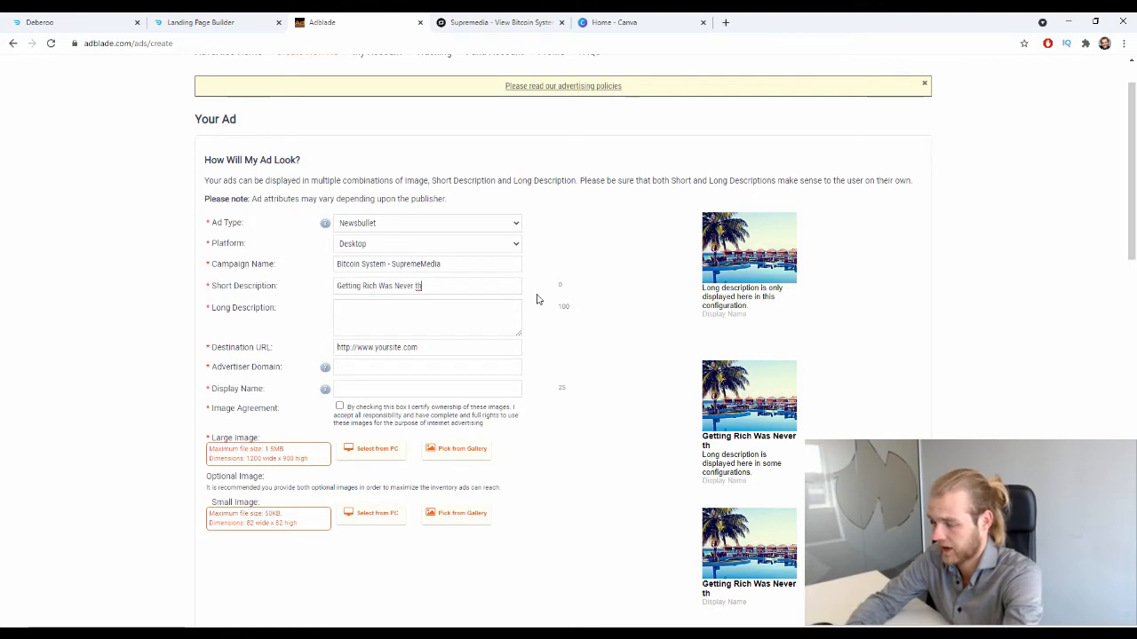
key("BackSpace")
key("BackSpace")
key("BackSpace")
key("BackSpace")
key("BackSpace")
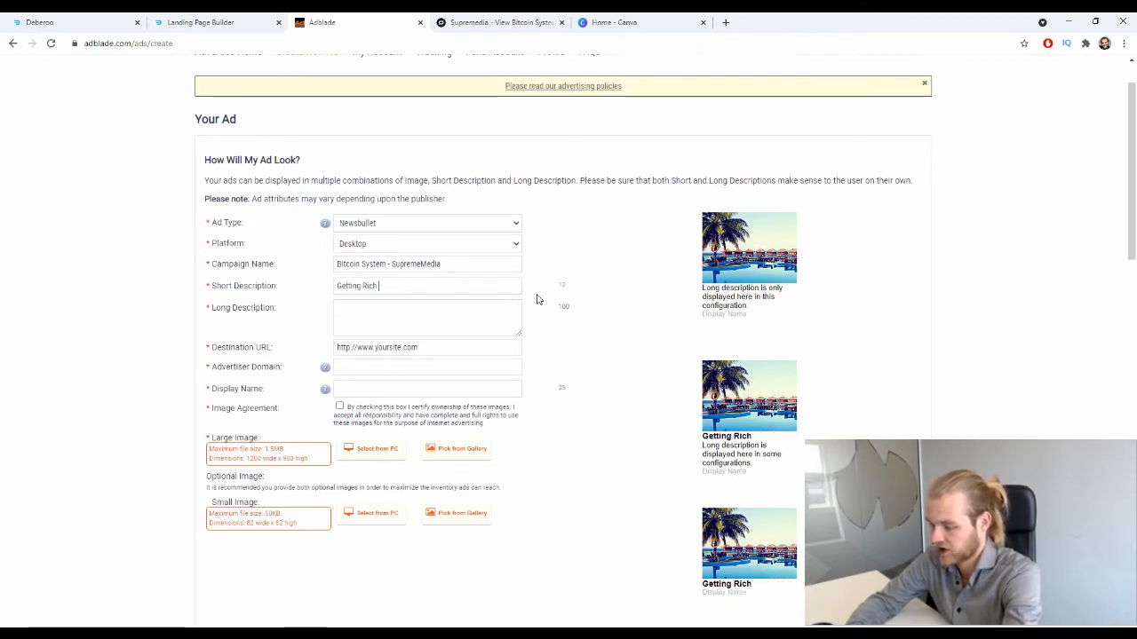
type("Now E")
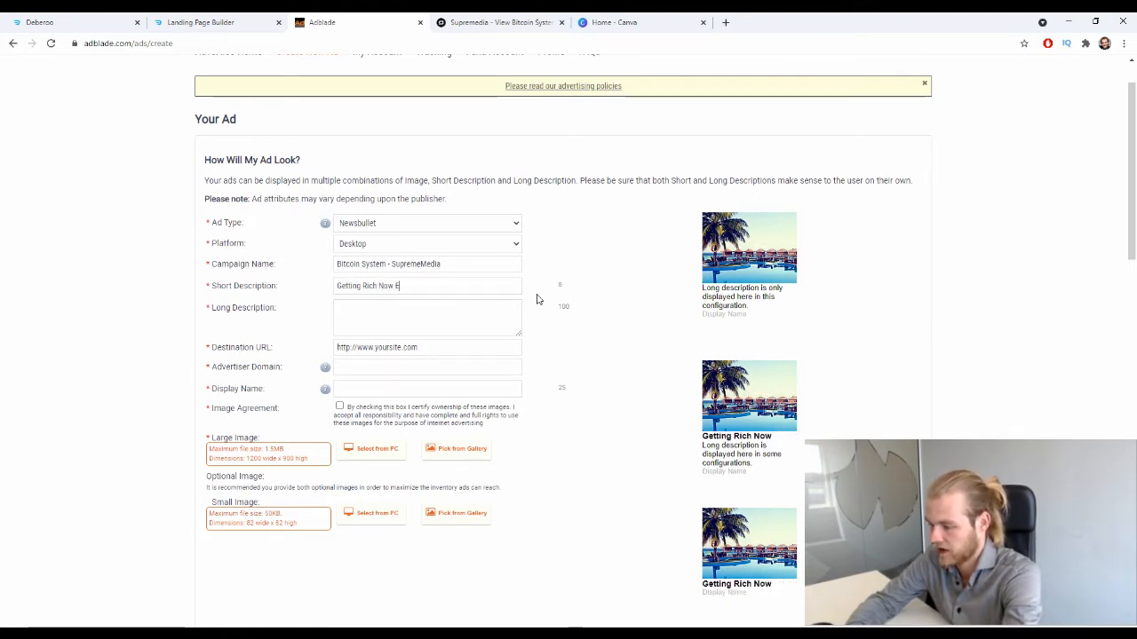
type("asie")
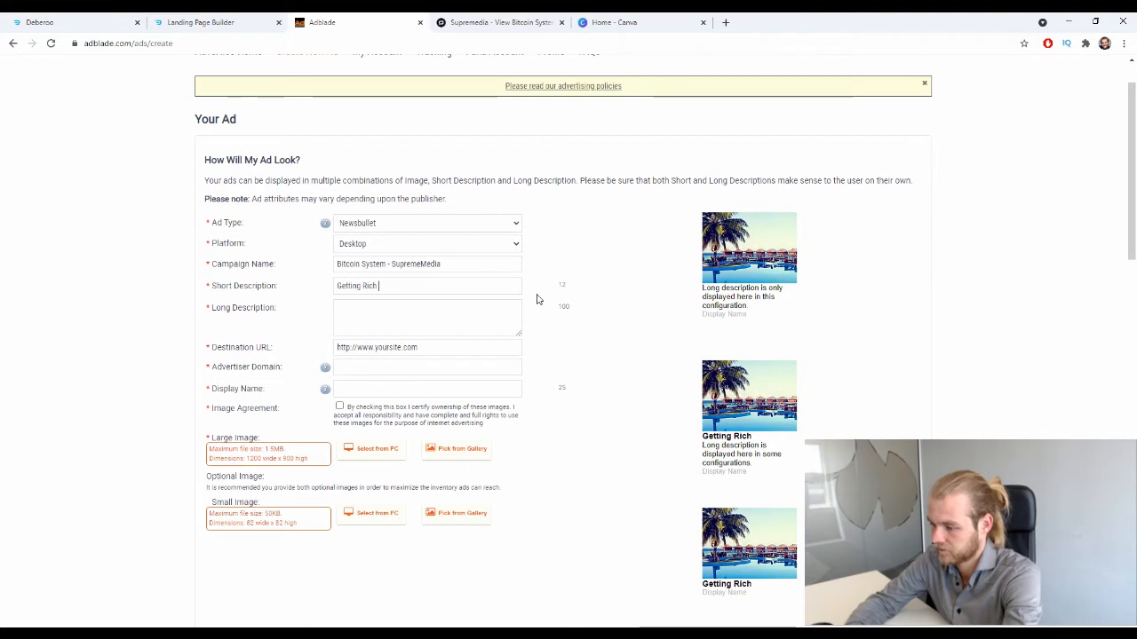
Replace the ad's short description with "Get Rich Without Effort"
key("ctrl+a")
type("Get ")
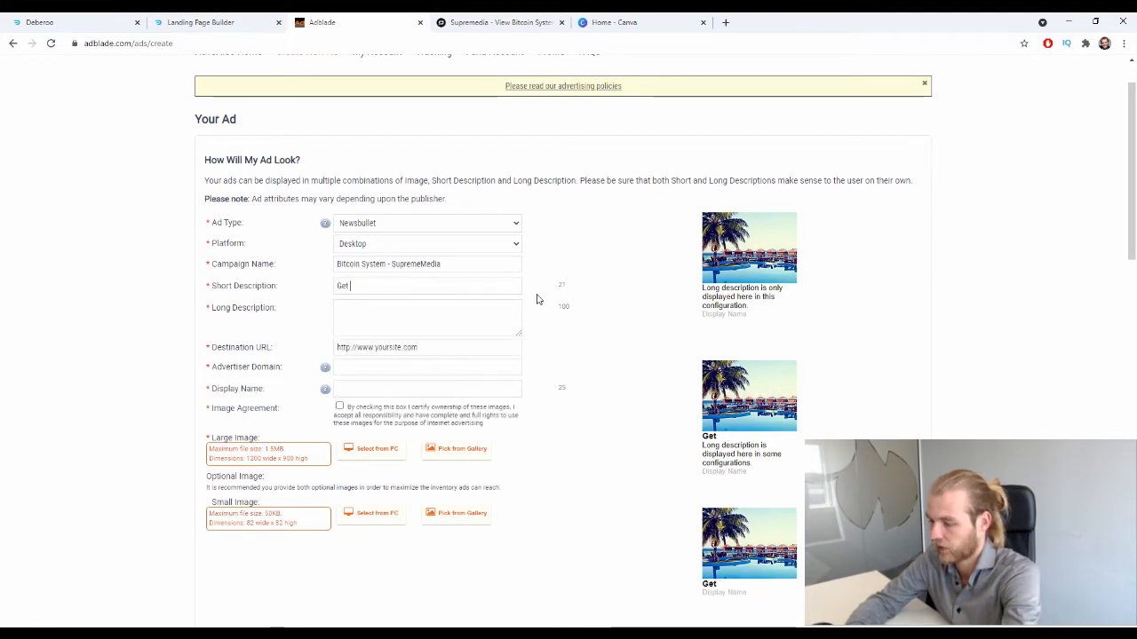
type("Rich Wit")
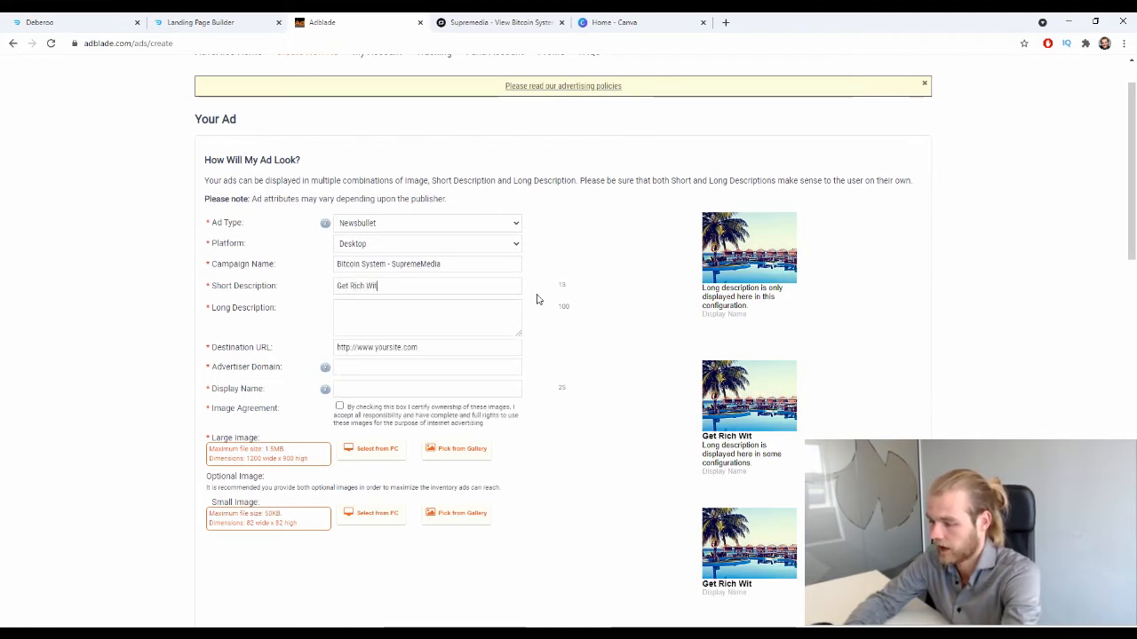
type("hout Ef")
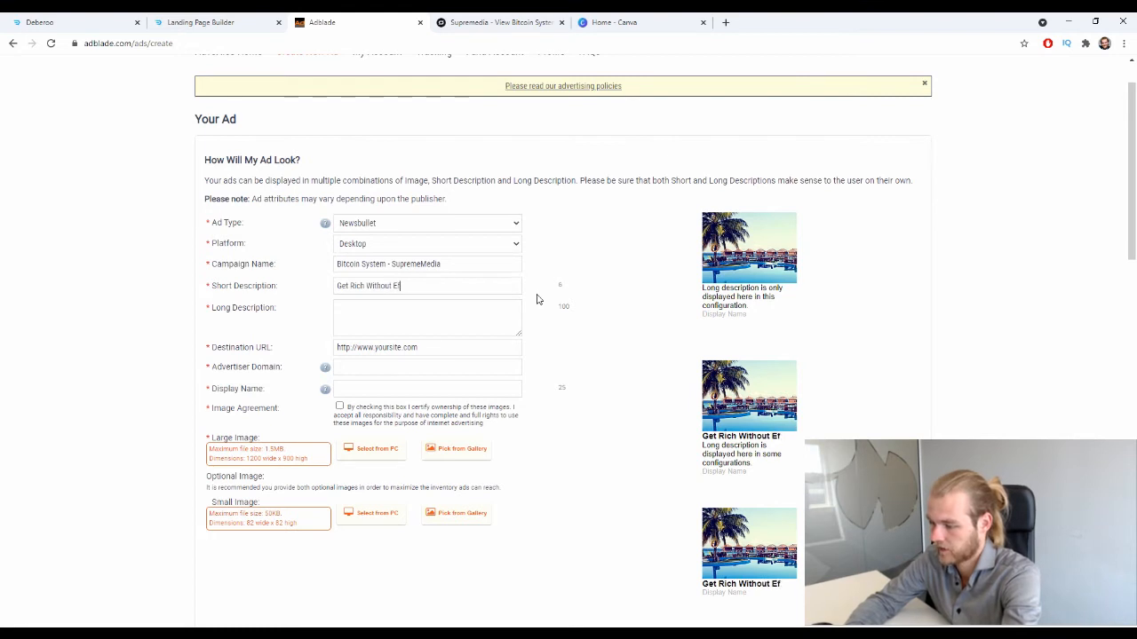
type("fort")
Enter the long description "This new Bitcoin System will help you get rich effortlessly, without any risks." and correct the misspelled word
left_click(503, 331)
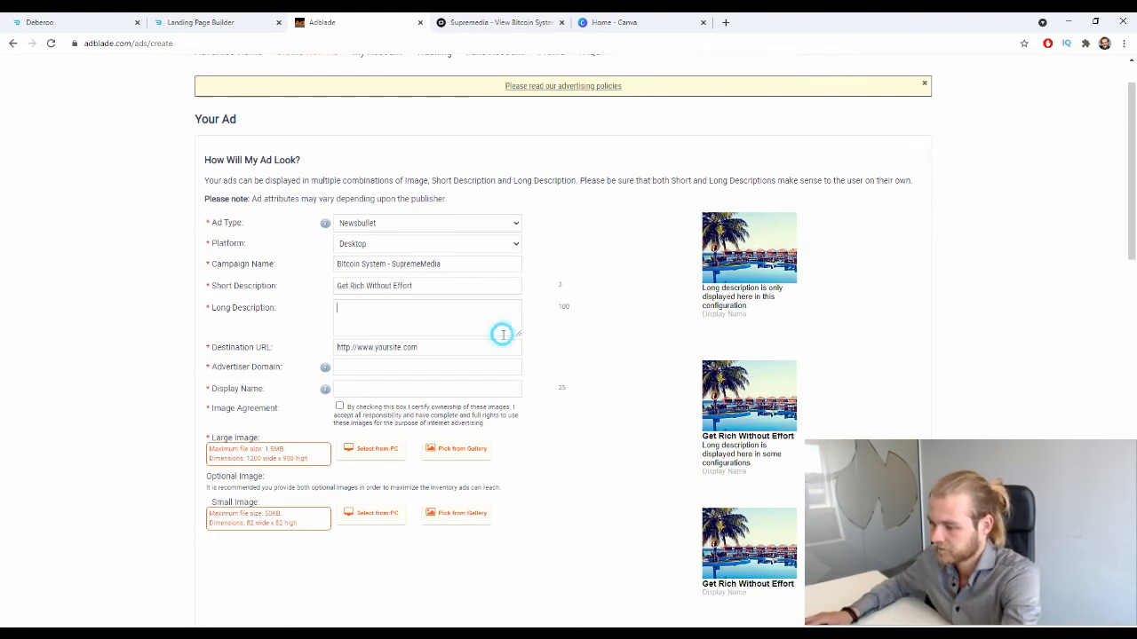
type("Thsi")
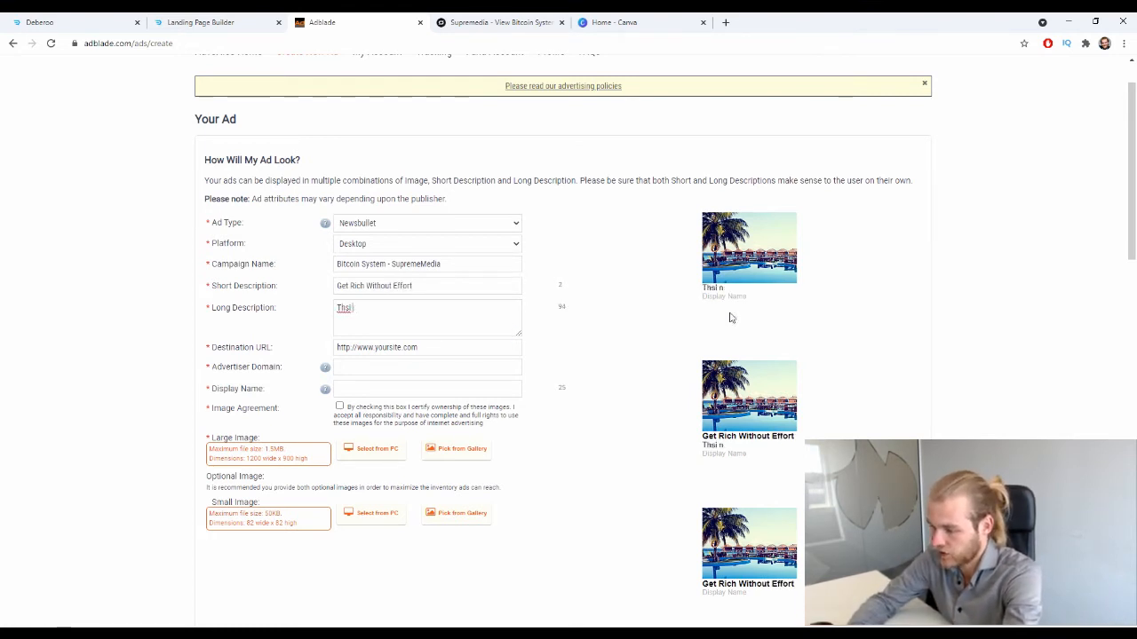
type(" n")
key("BackSpace")
key("BackSpace")
key("BackSpace")
type("is N")
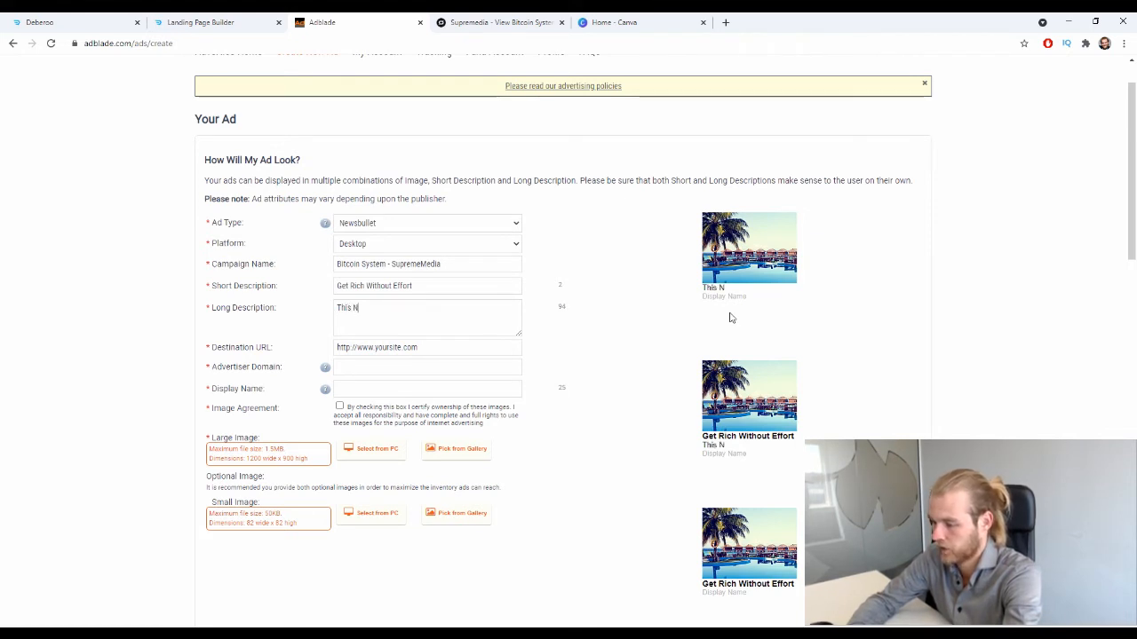
key("BackSpace")
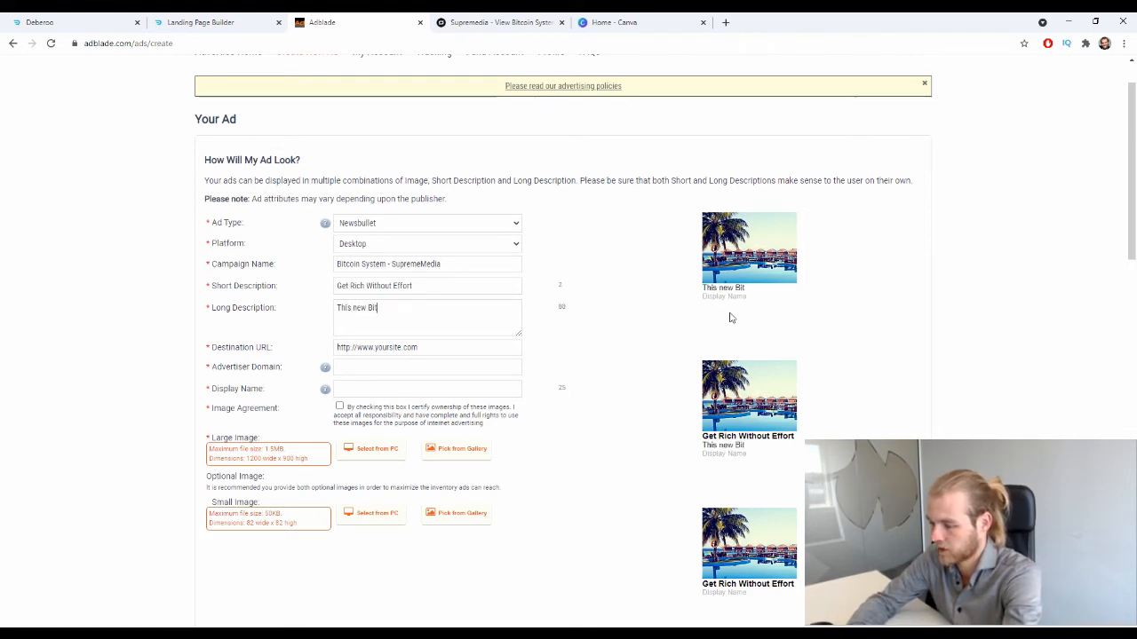
type("new Bitcoin Sy")
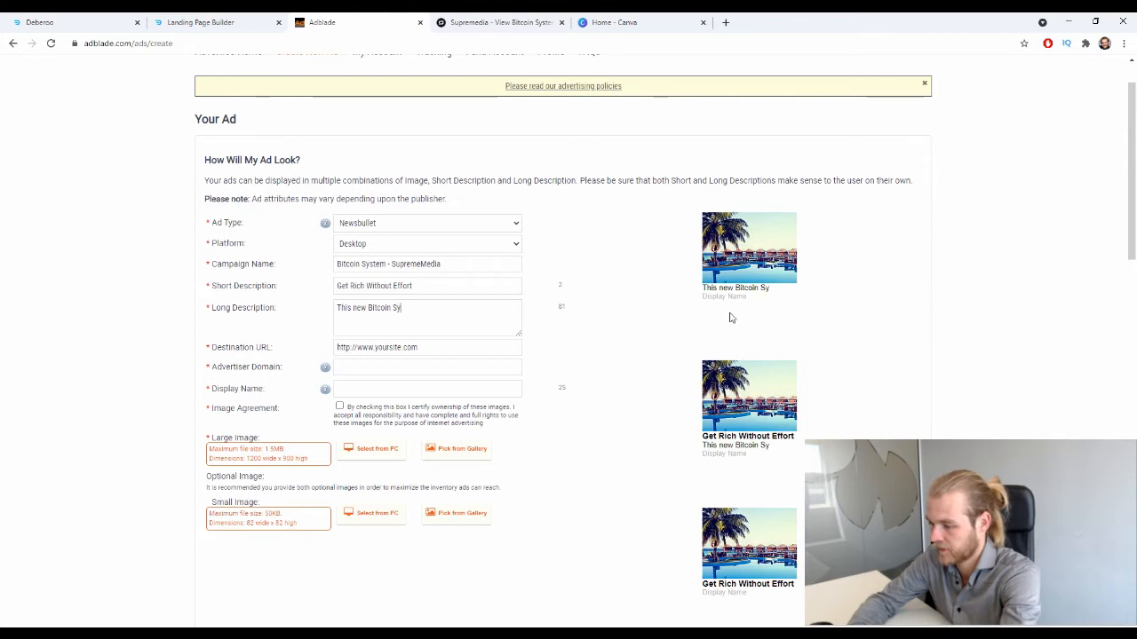
type("stem will help you ge")
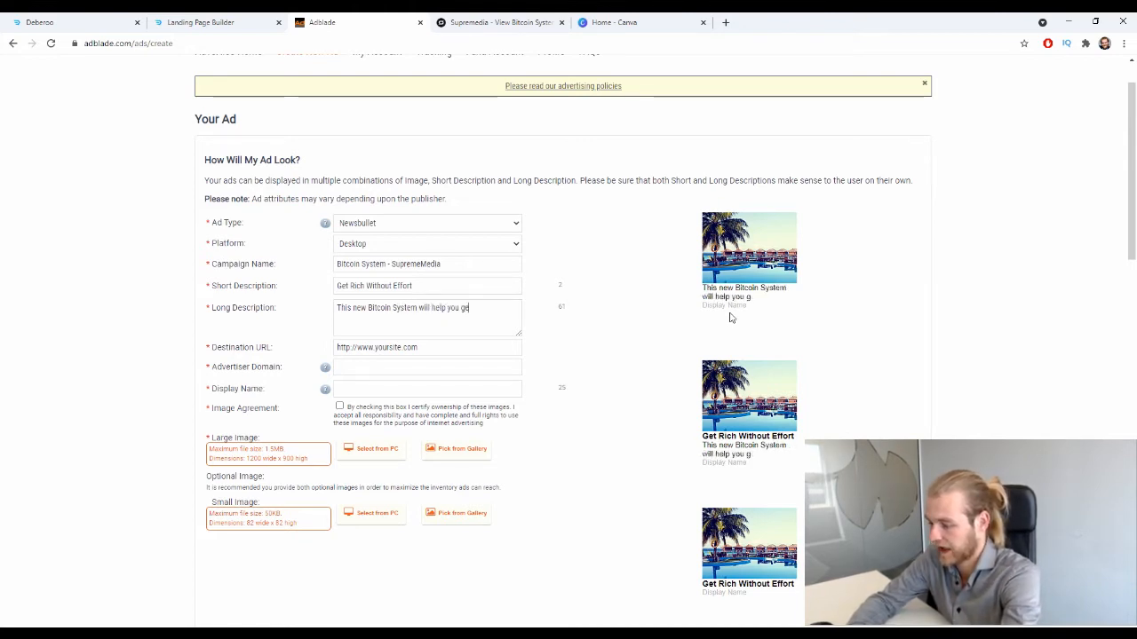
type("t r")
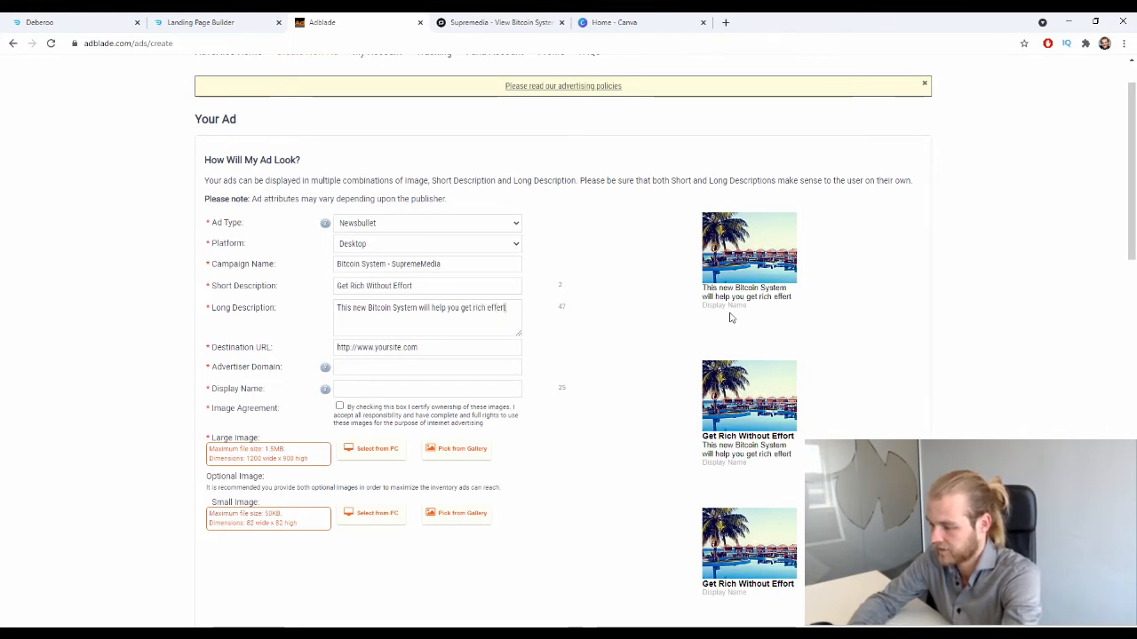
type("ich effortlessly")
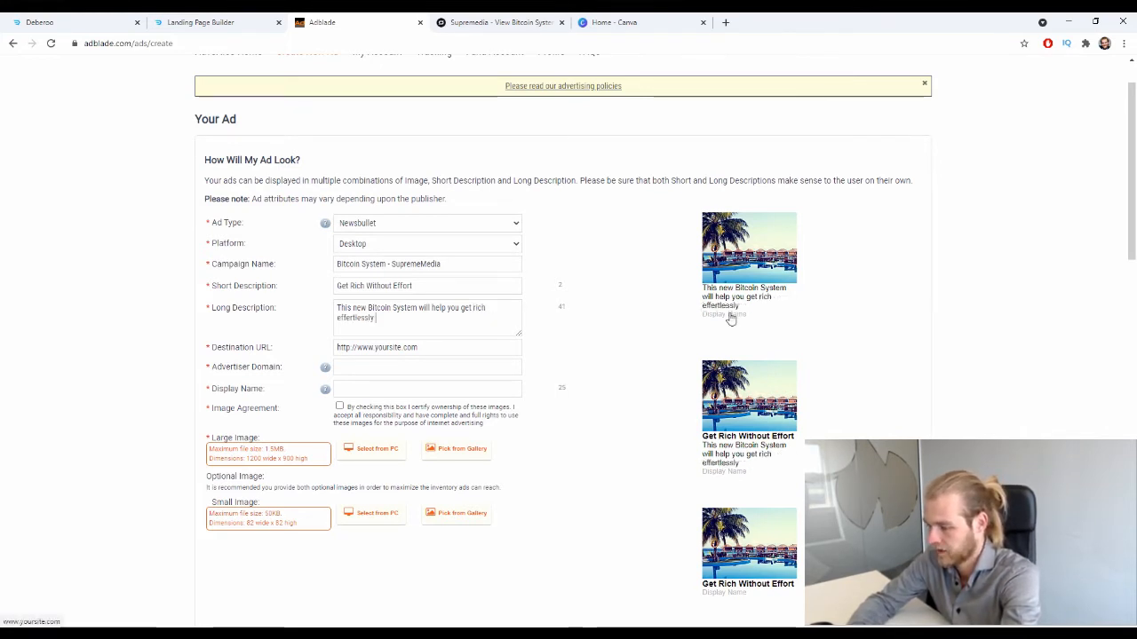
type(", without")
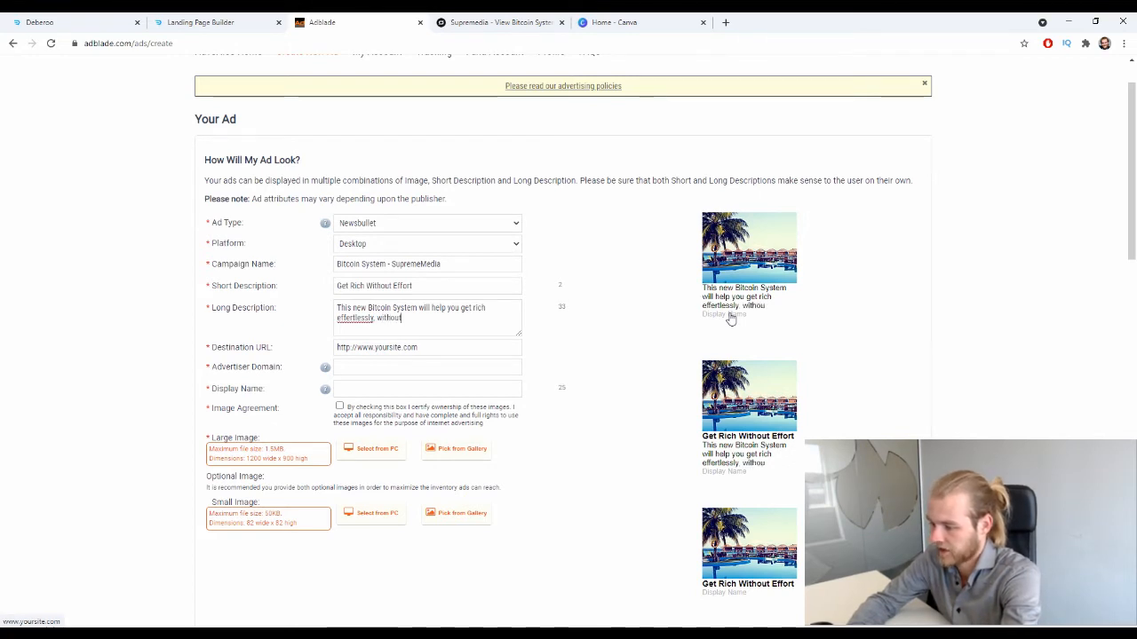
type(" any risks.")
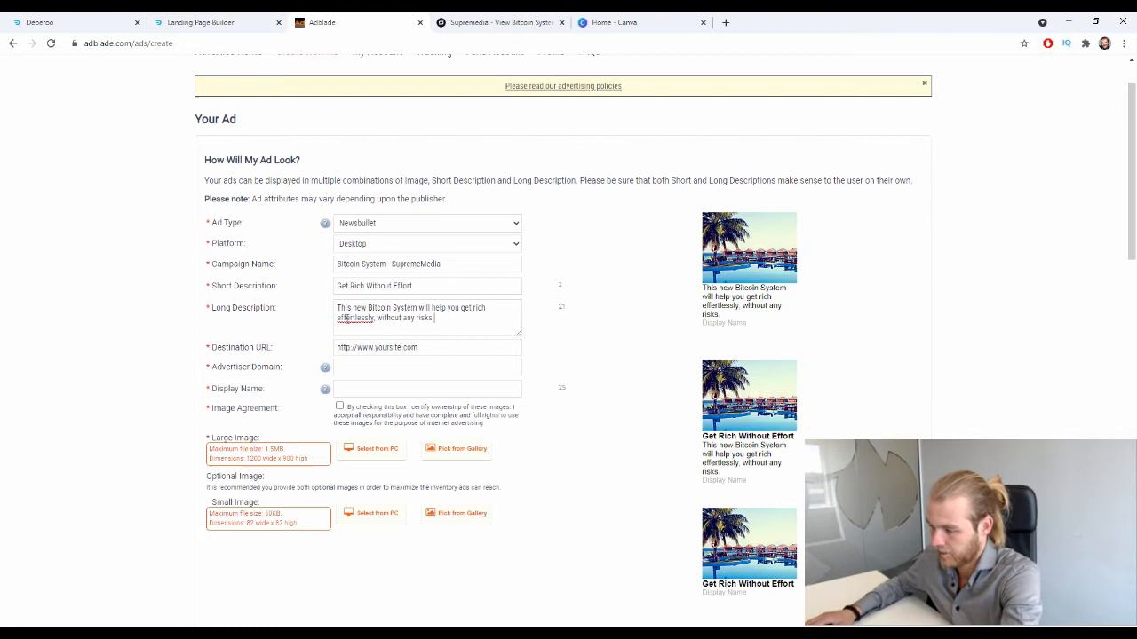
right_click(353, 320)
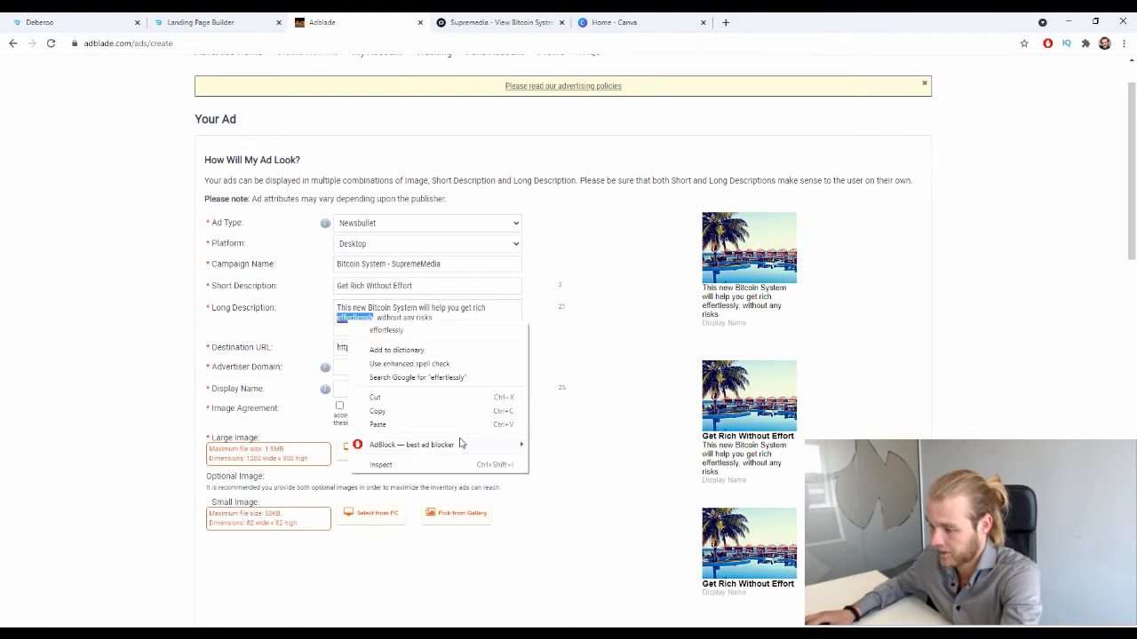
left_click(451, 331)
Replace the placeholder destination URL with the copied adville-geopions.icu tracking link and check its beginning
scroll(460, 318, "down", 2)
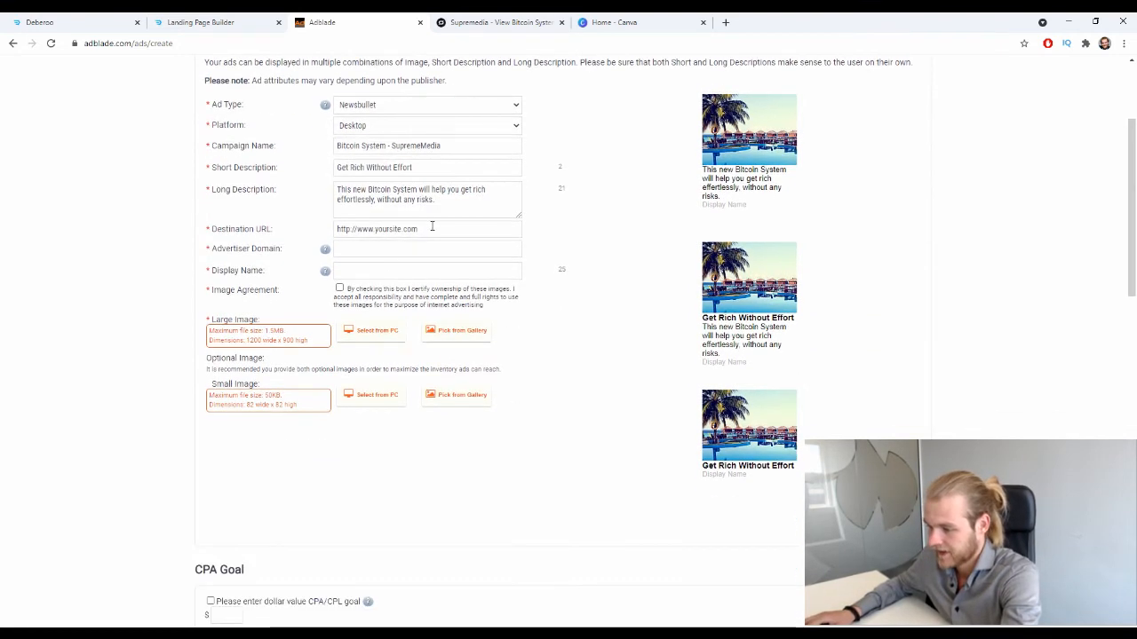
triple_click(503, 228)
key("ctrl+v")
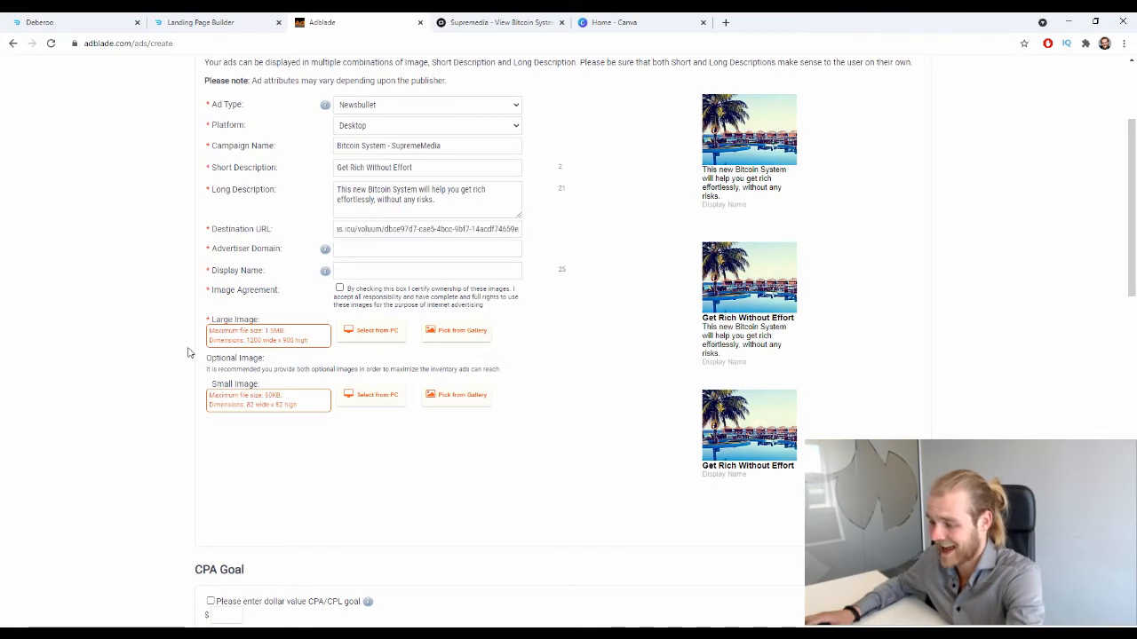
left_click_drag(382, 230, 274, 229)
left_click(589, 223)
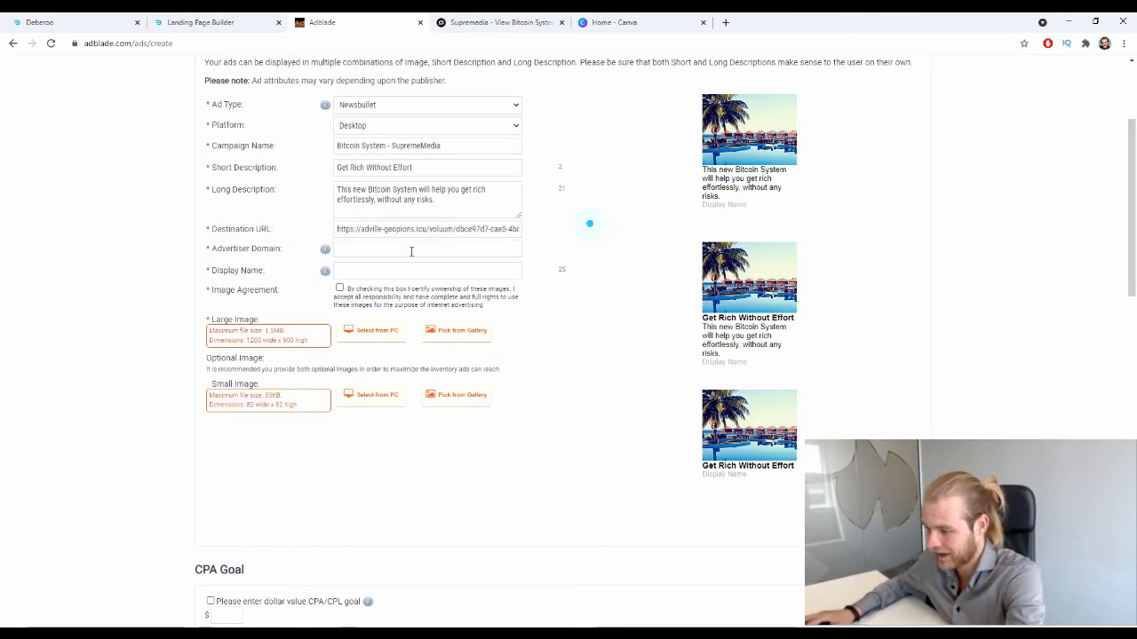
Switch to the Supremedia offer page and open the Bitcoin System preview URL to look for an advertiser domain
left_click(401, 248)
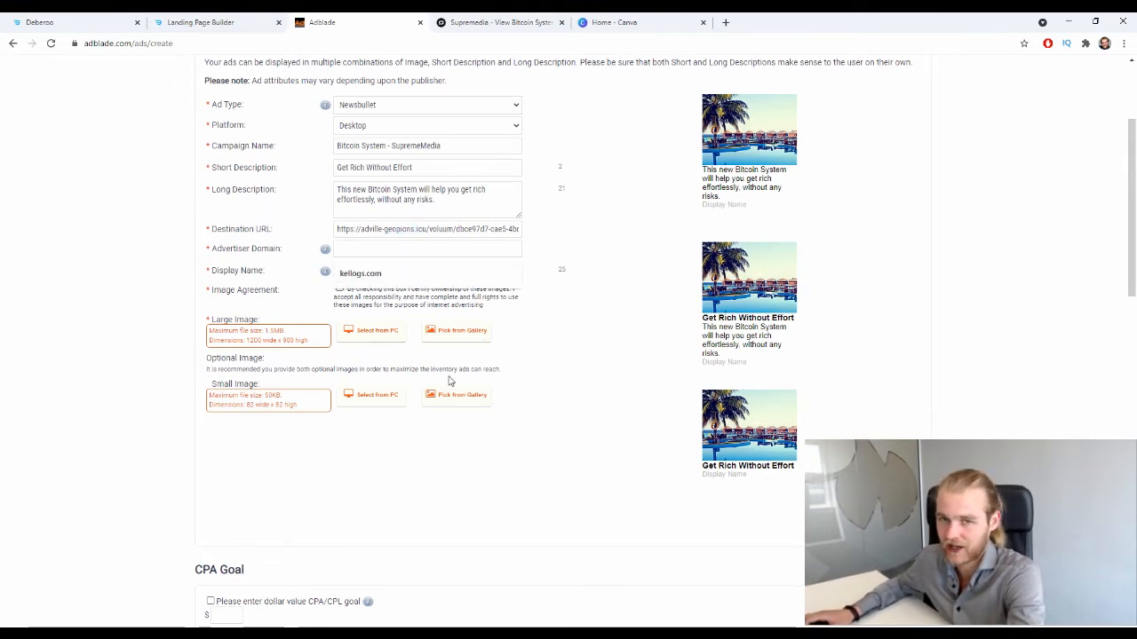
left_click(524, 22)
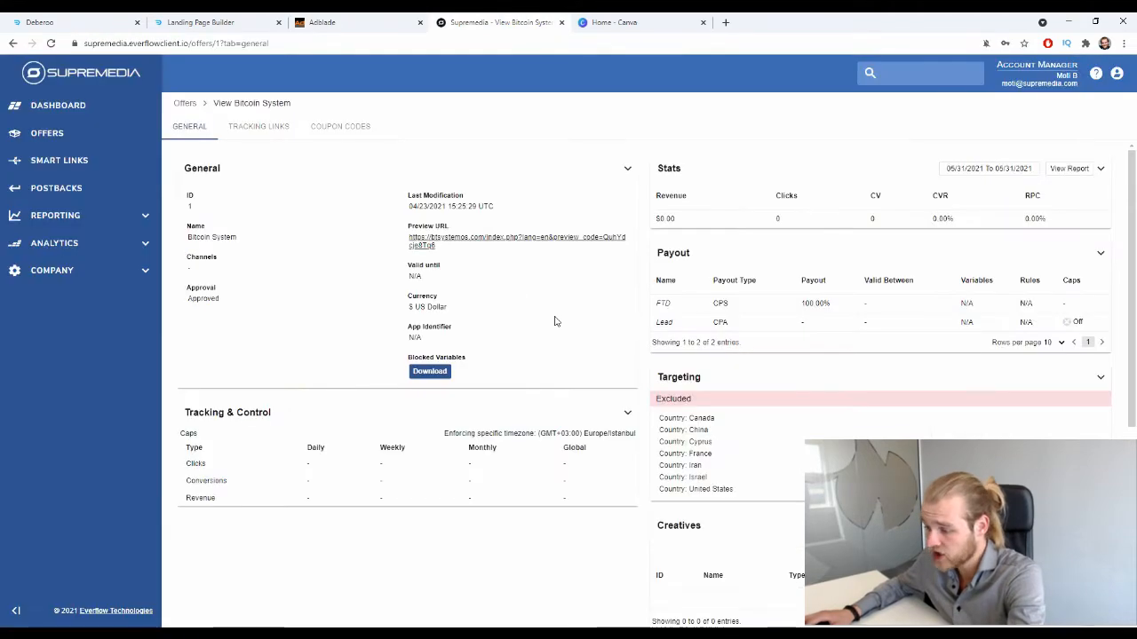
left_click(483, 240)
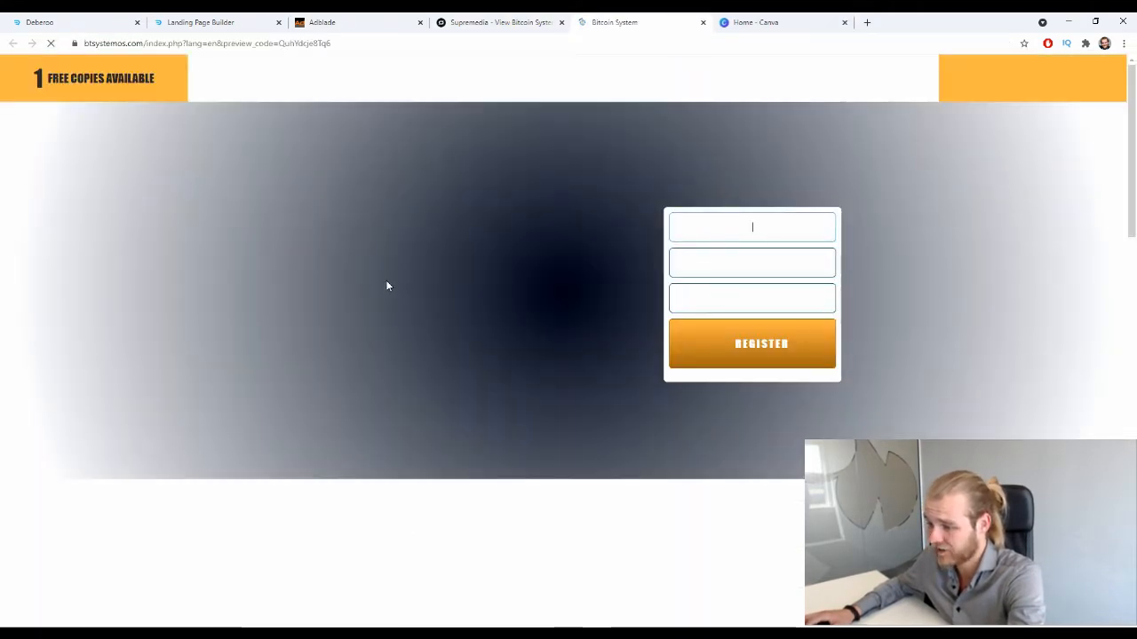
Search Google for "bitcoinsystem" from the offer preview page
left_click(477, 41)
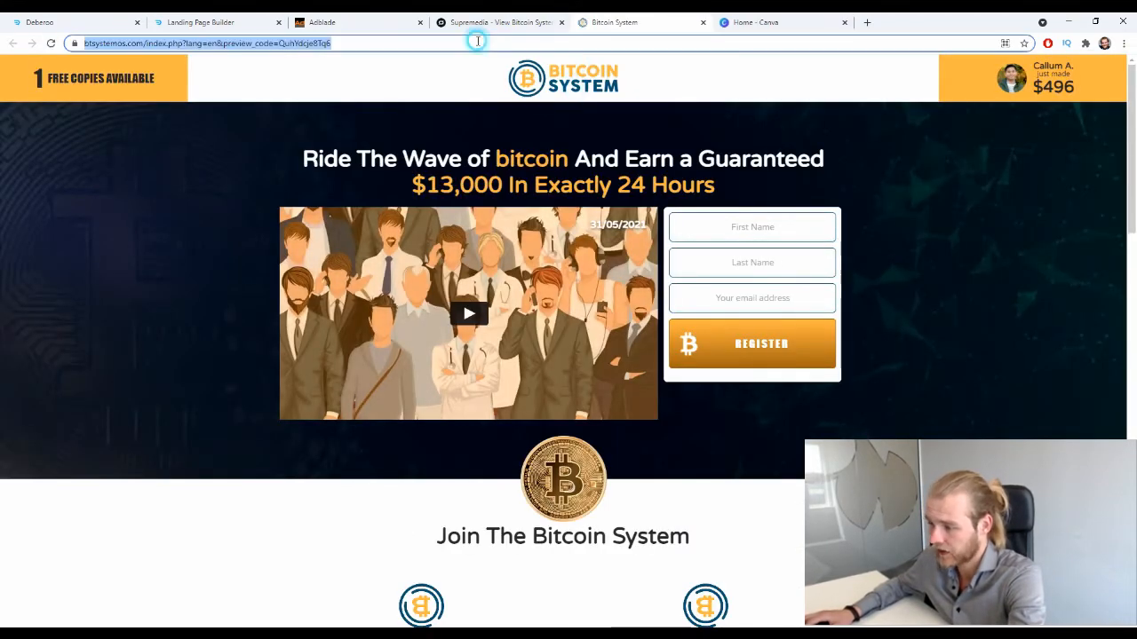
type("bitcpi")
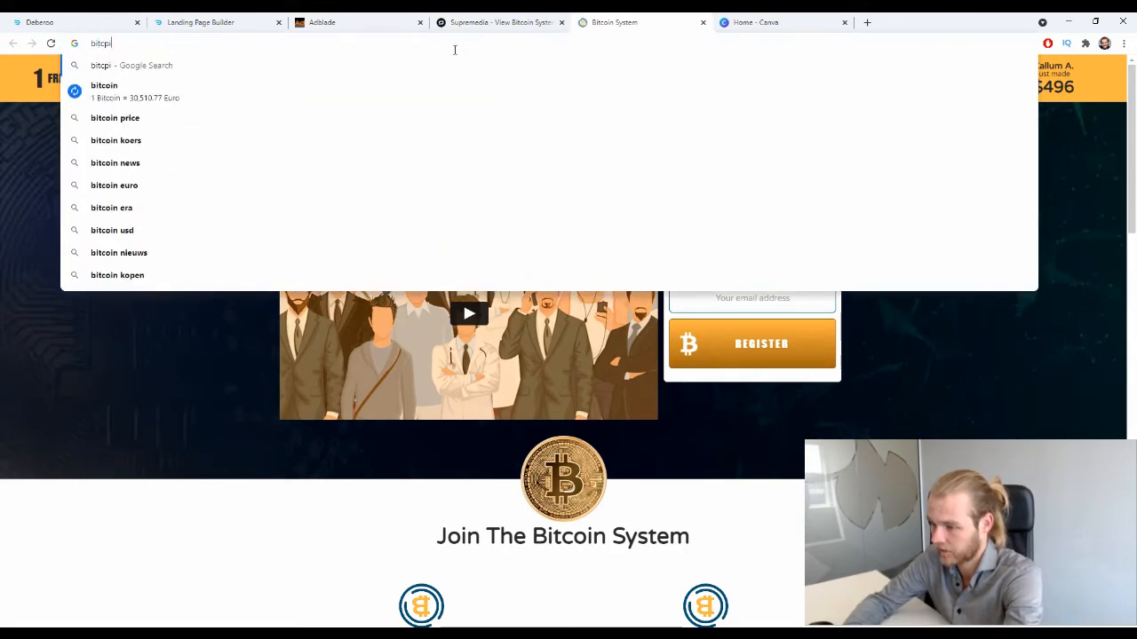
key("BackSpace")
key("BackSpace")
type("p")
key("BackSpace")
type("pin")
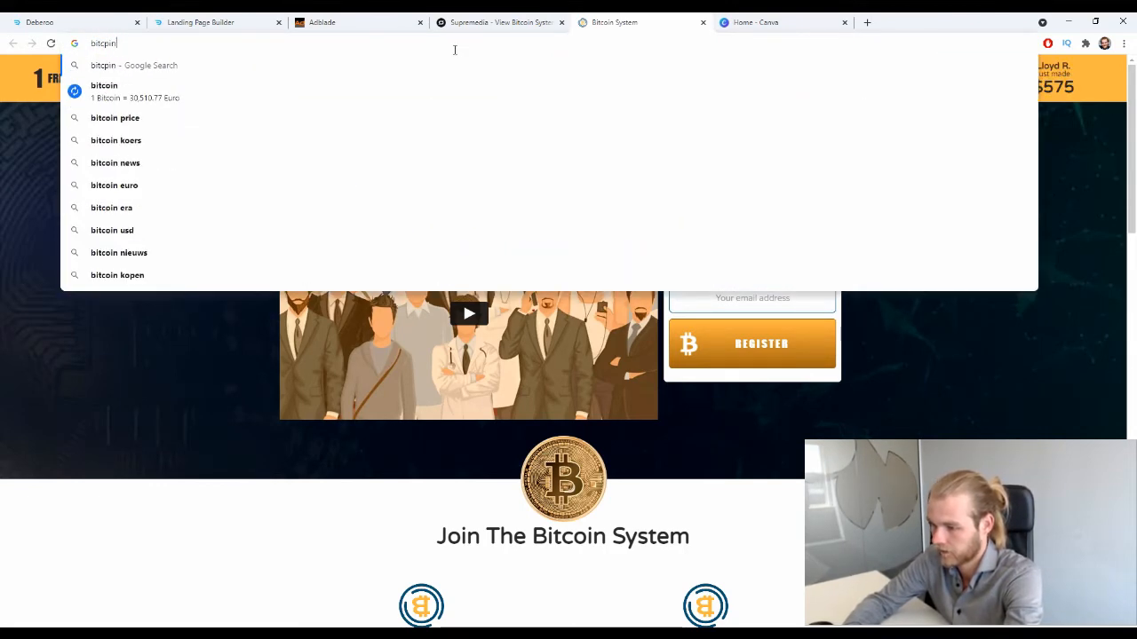
key("BackSpace")
key("BackSpace")
key("BackSpace")
type("oinst")
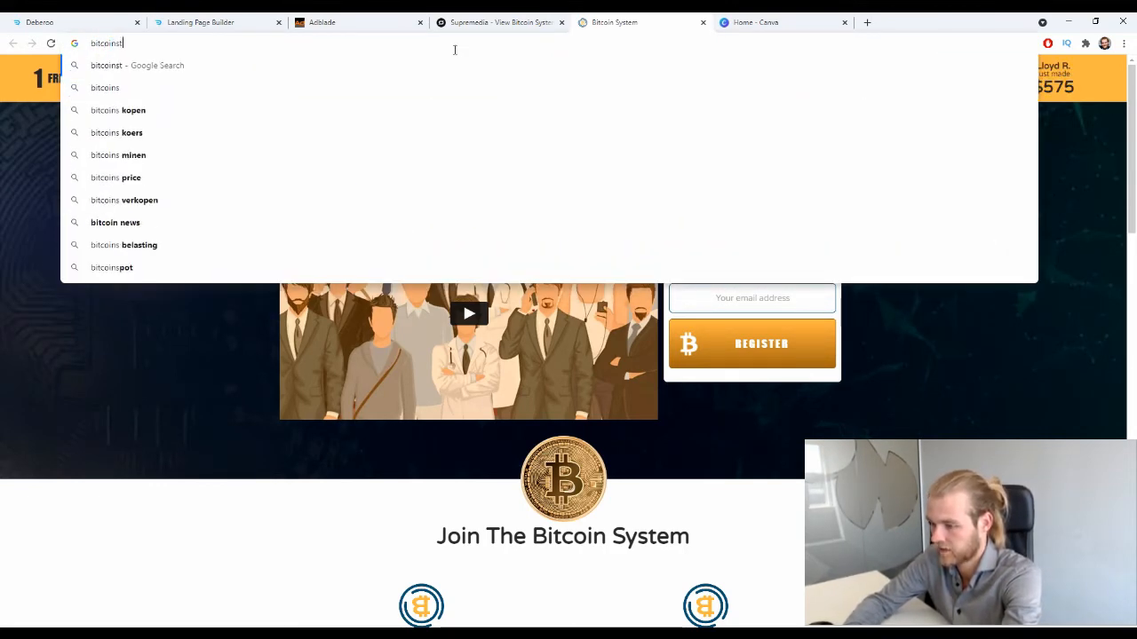
key("BackSpace")
type("ystem")
key("Return")
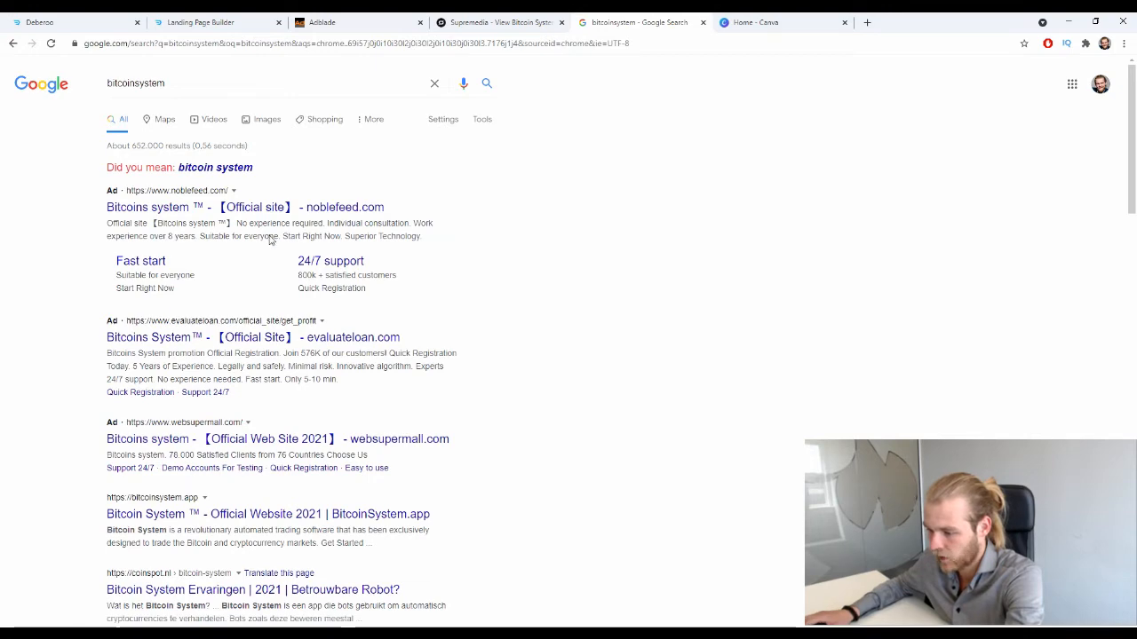
Open the BitcoinSystem.app official website from the search results, copy its address and close the page
scroll(348, 348, "down", 3)
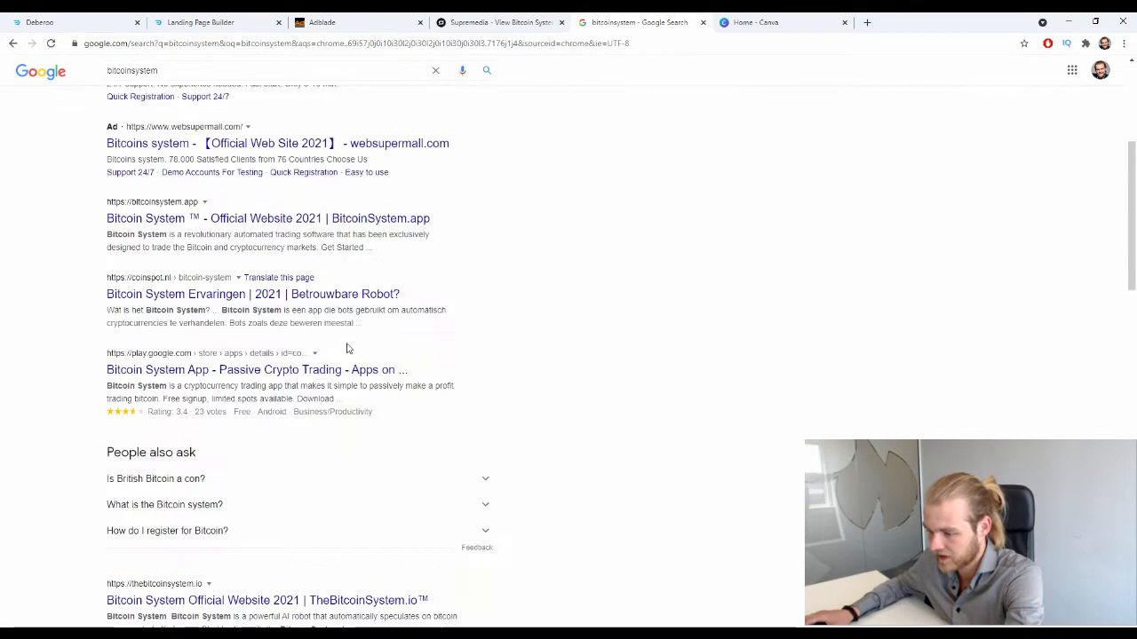
left_click(223, 219)
left_click(268, 43)
key("ctrl+c")
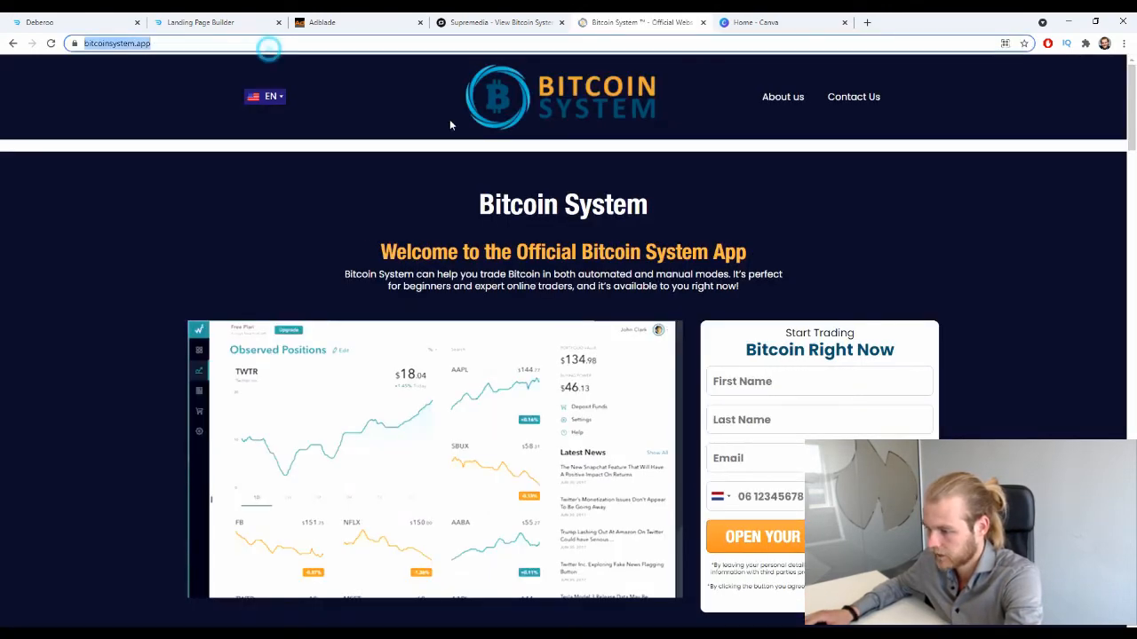
left_click(703, 22)
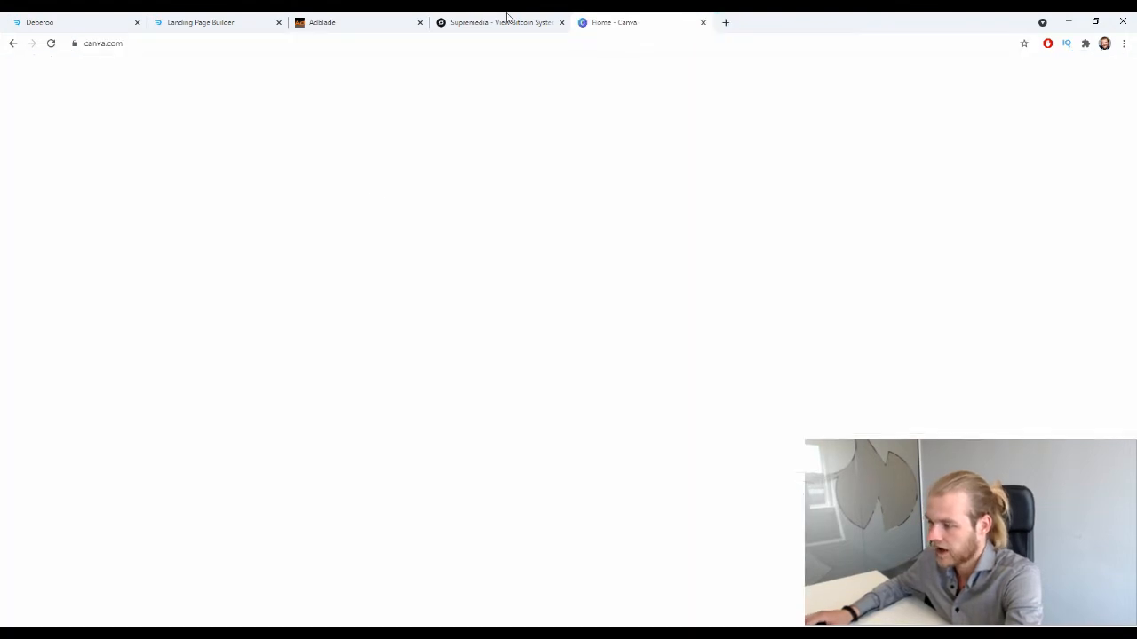
left_click(507, 20)
left_click(366, 22)
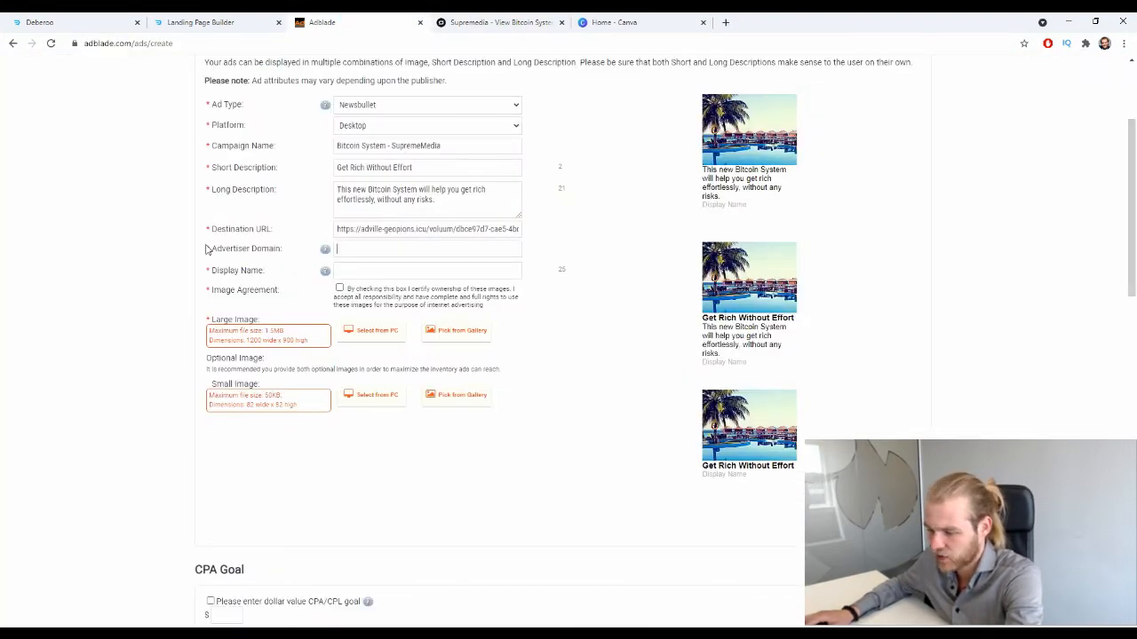
left_click_drag(208, 250, 270, 248)
left_click(390, 248)
key("ctrl+v")
left_click(563, 222)
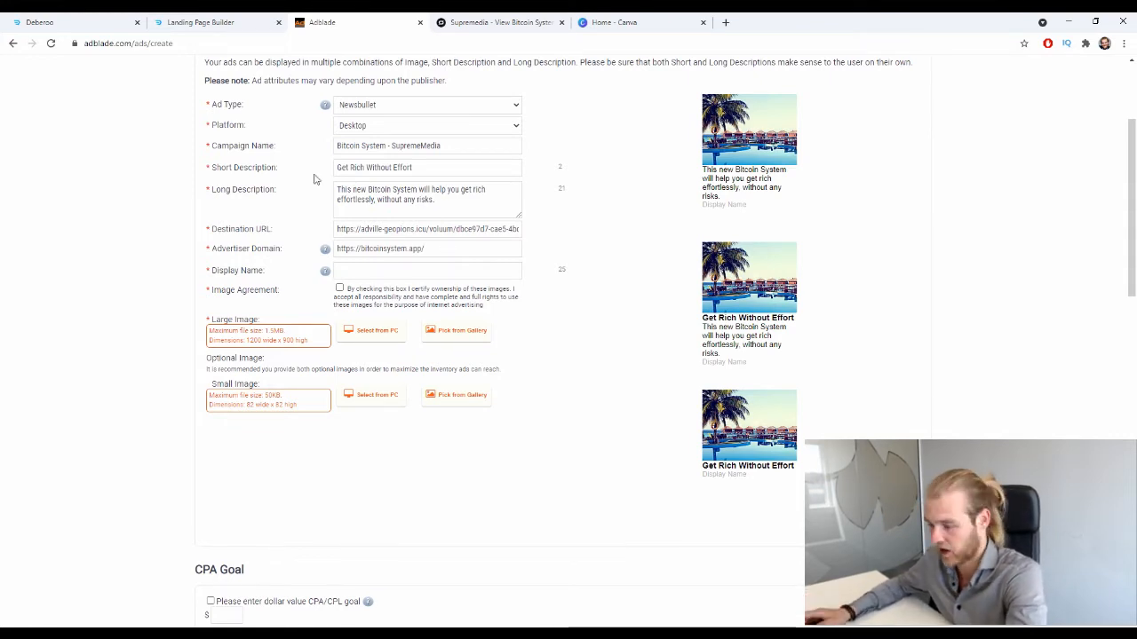
Enter "Bitcoin System" as the ad's display name
scroll(484, 167, "down", 2)
scroll(472, 173, "up", 1)
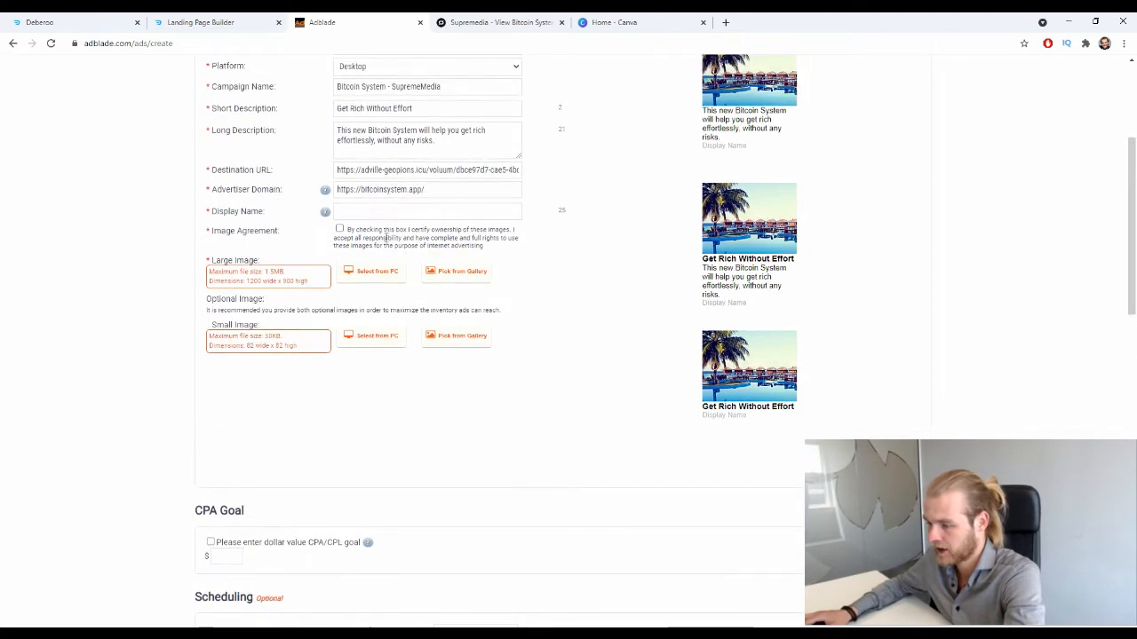
left_click(397, 217)
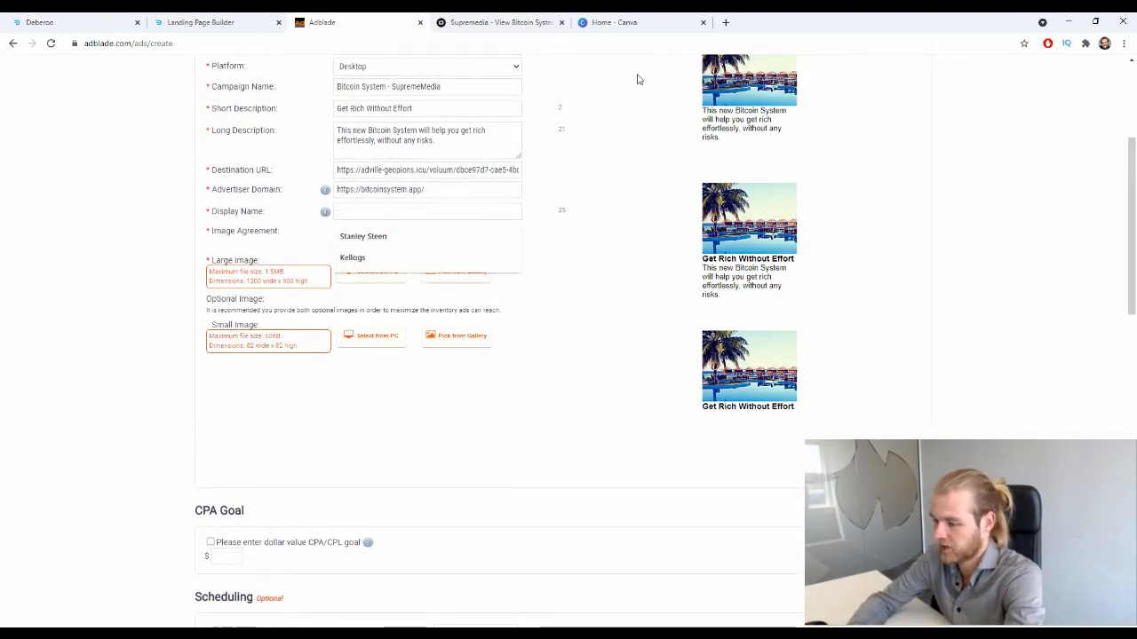
type("Bu")
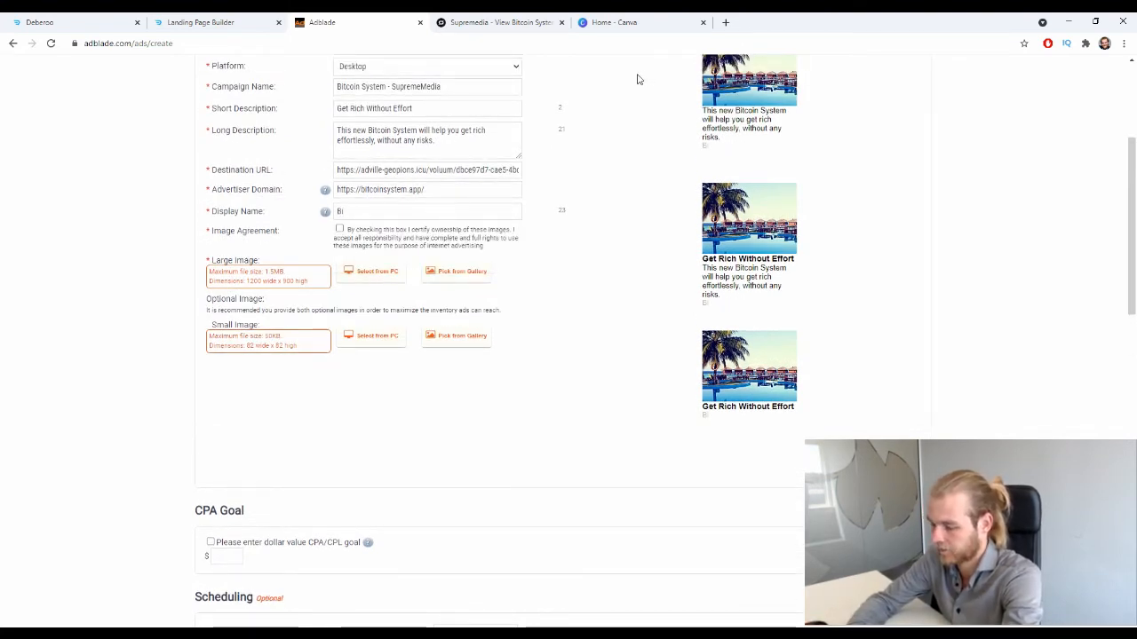
type("tcoun")
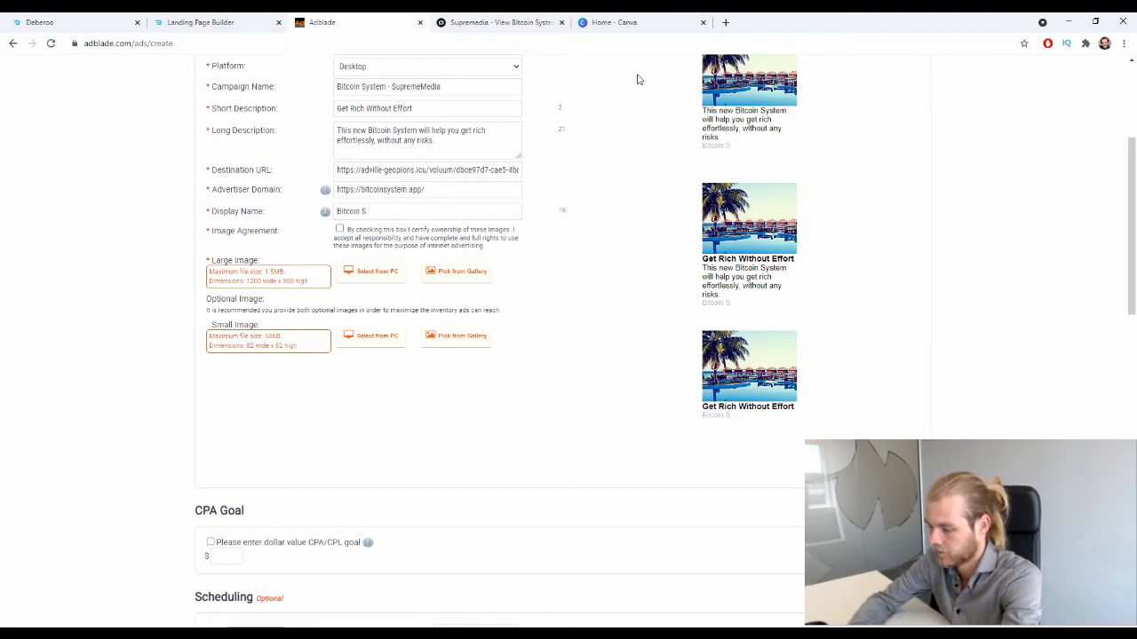
type("tem")
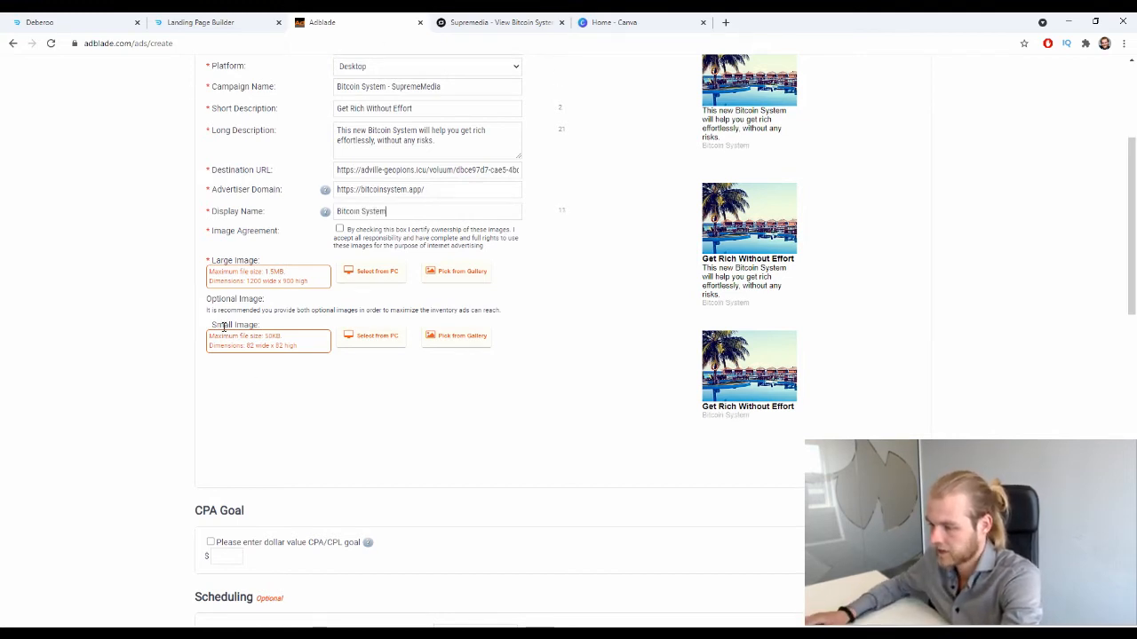
Accept the image agreement certifying ownership of the ad's images and review the large and small image requirements
left_click_drag(213, 232, 258, 231)
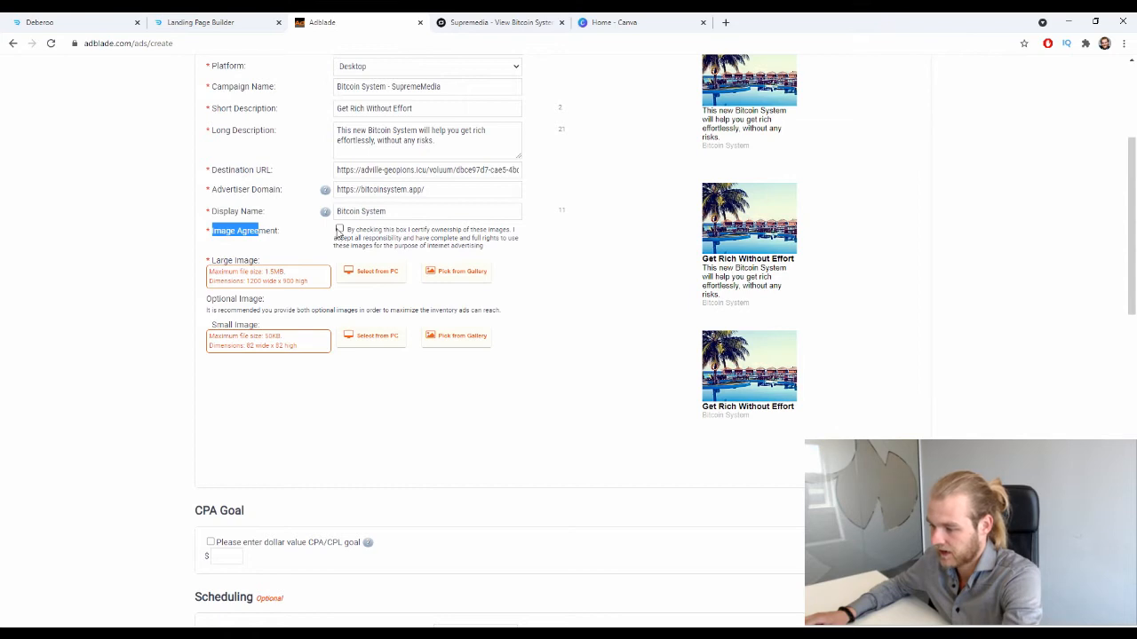
left_click(338, 229)
left_click(31, 333)
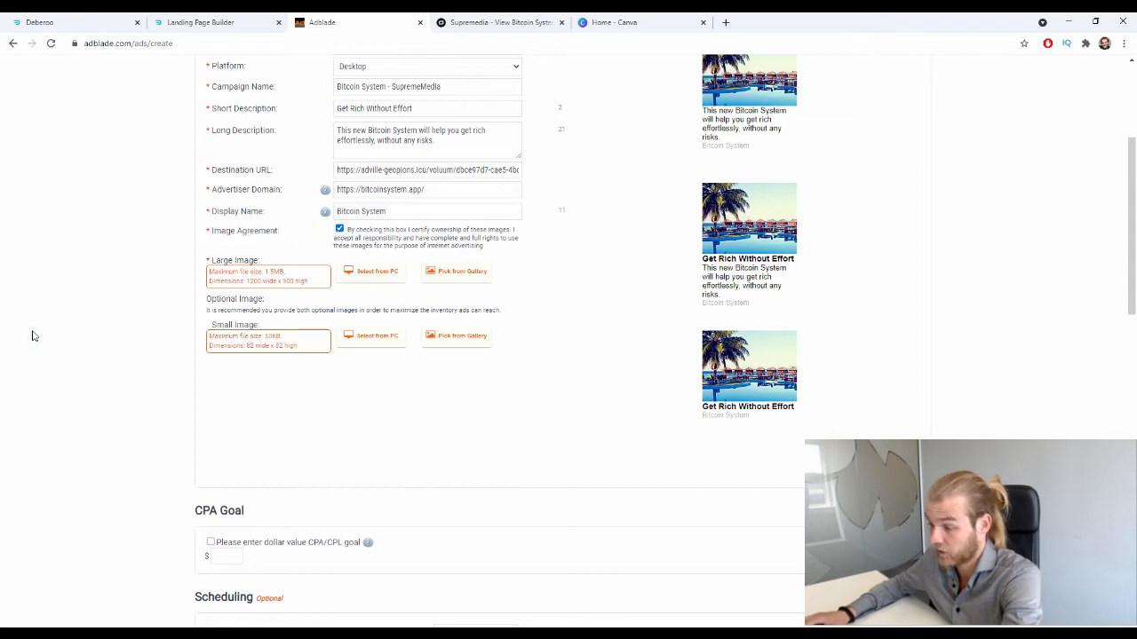
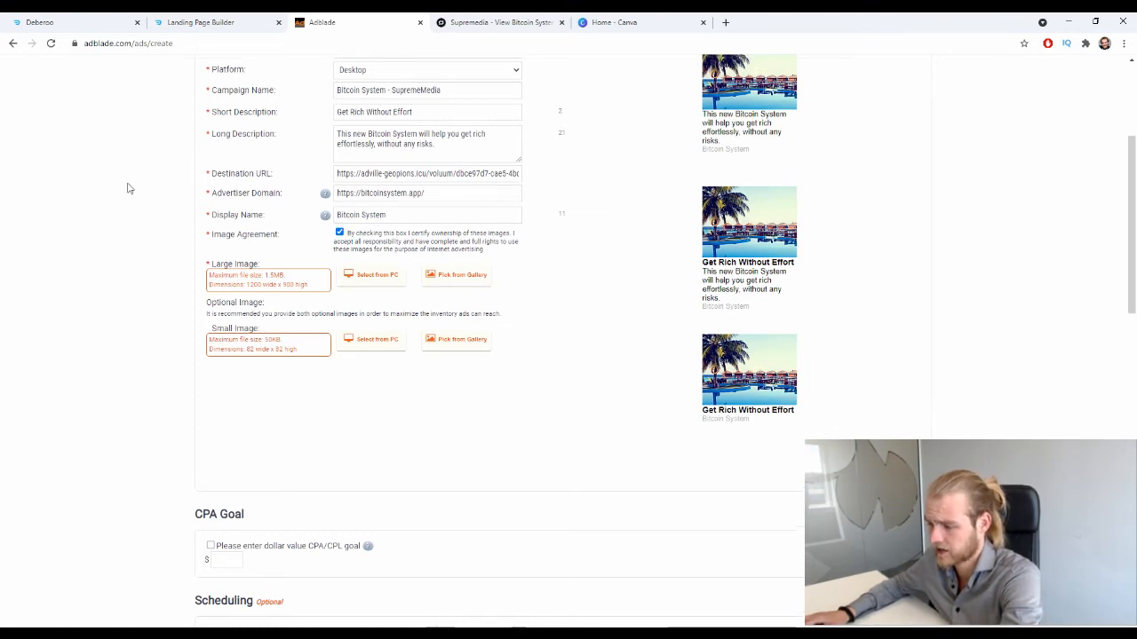
scroll(229, 344, "up", 1)
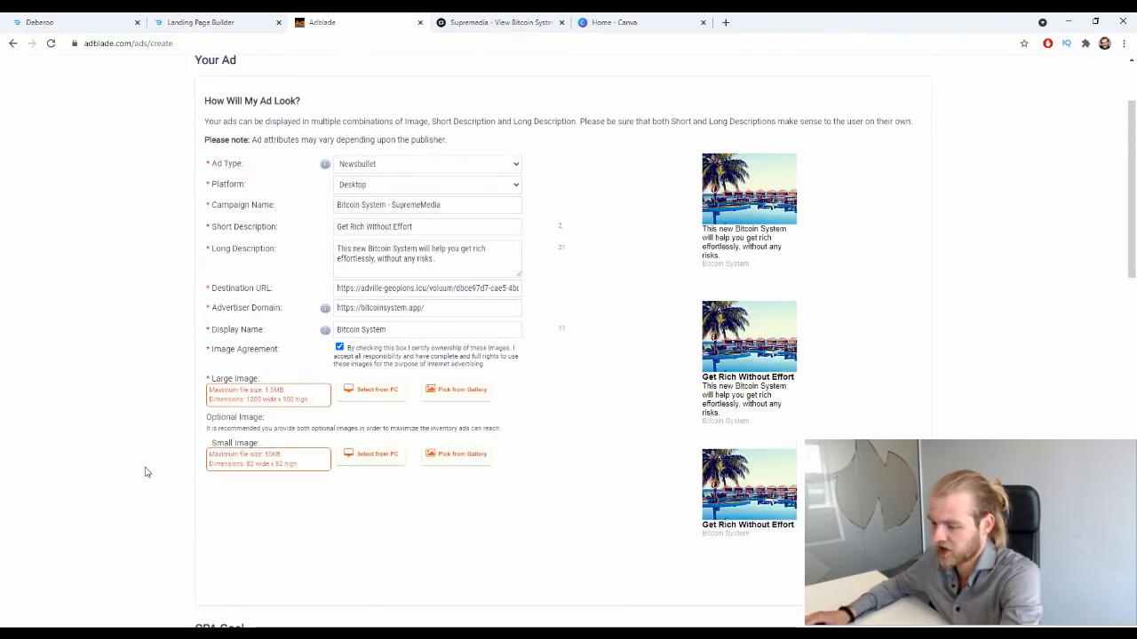
scroll(34, 326, "down", 1)
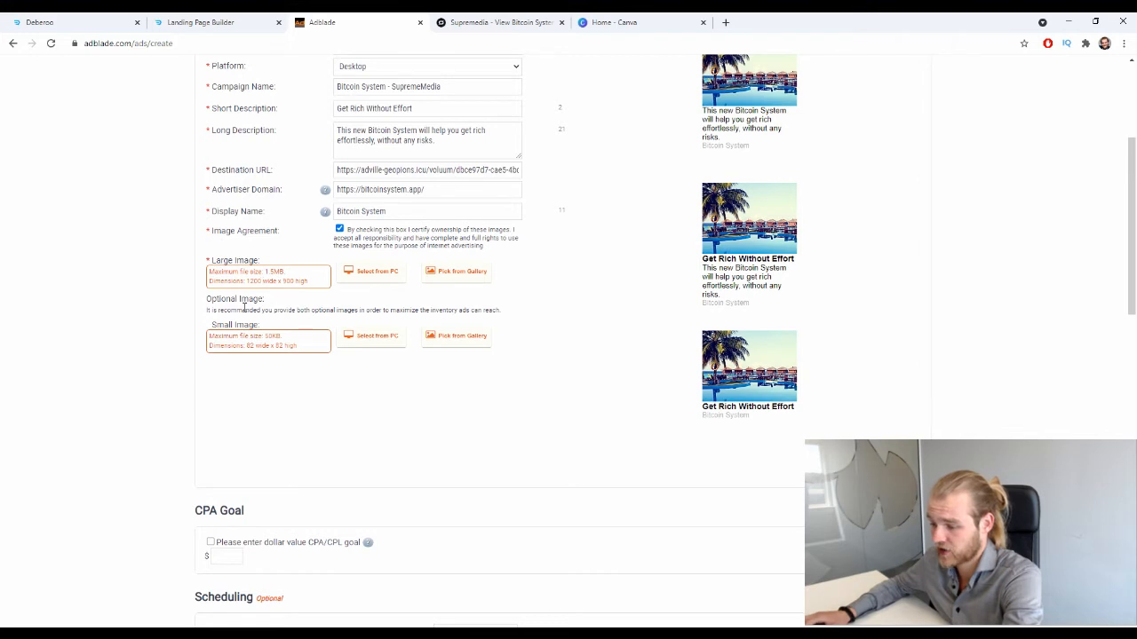
Switch to Canva and create a new custom-size design of 1200 × 900 px
left_click(650, 22)
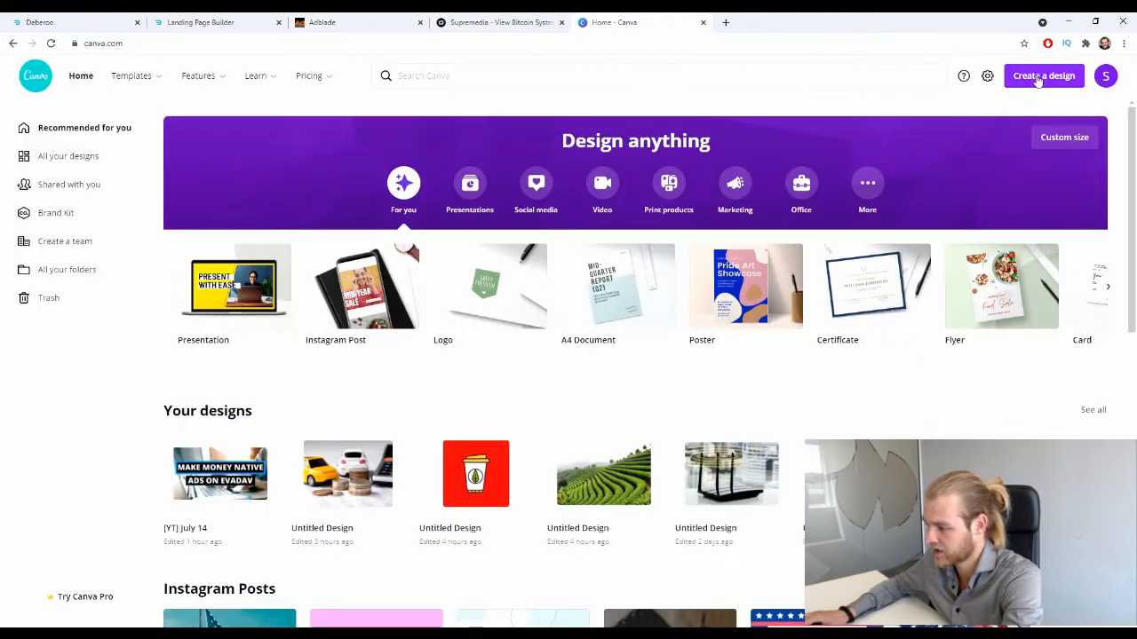
left_click(1030, 131)
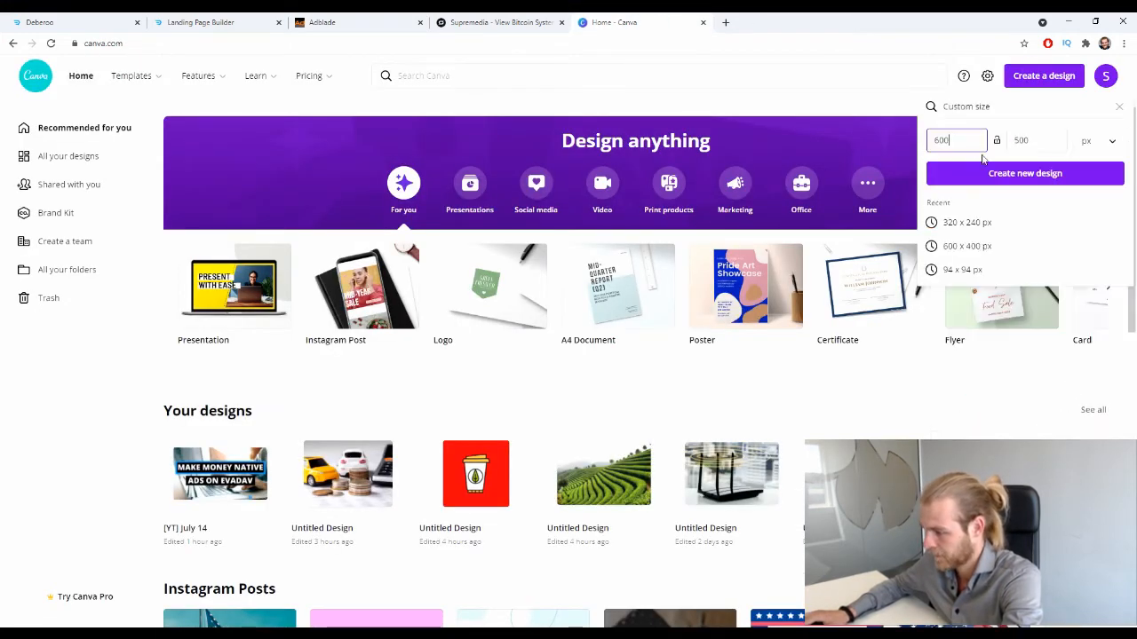
key("BackSpace")
key("BackSpace")
key("BackSpace")
type("1")
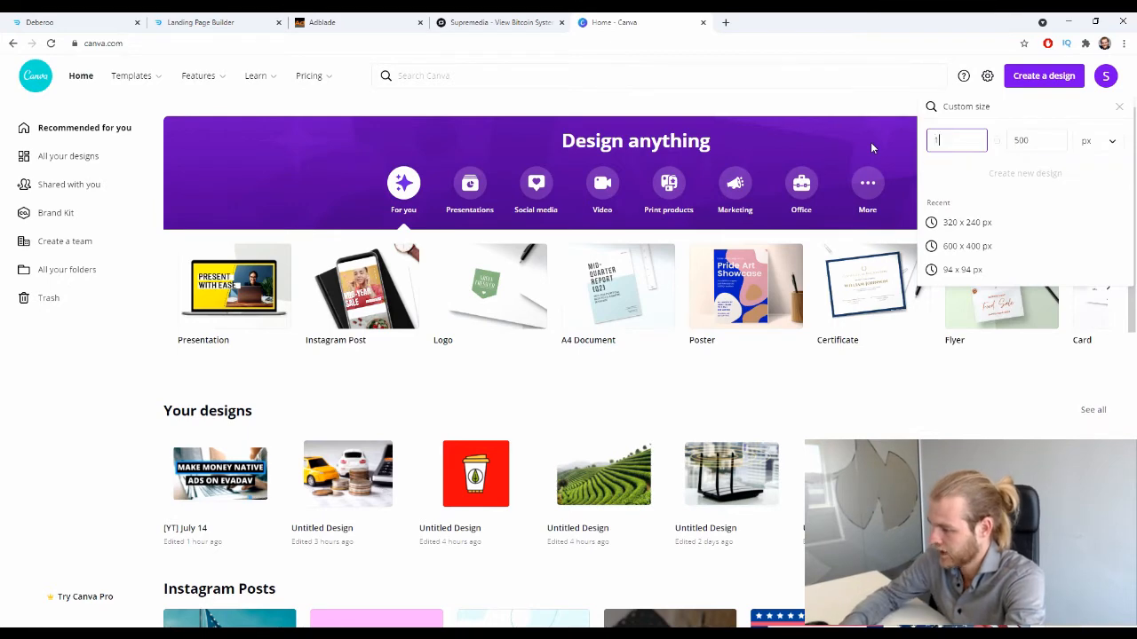
type("200")
key("Tab")
type("900")
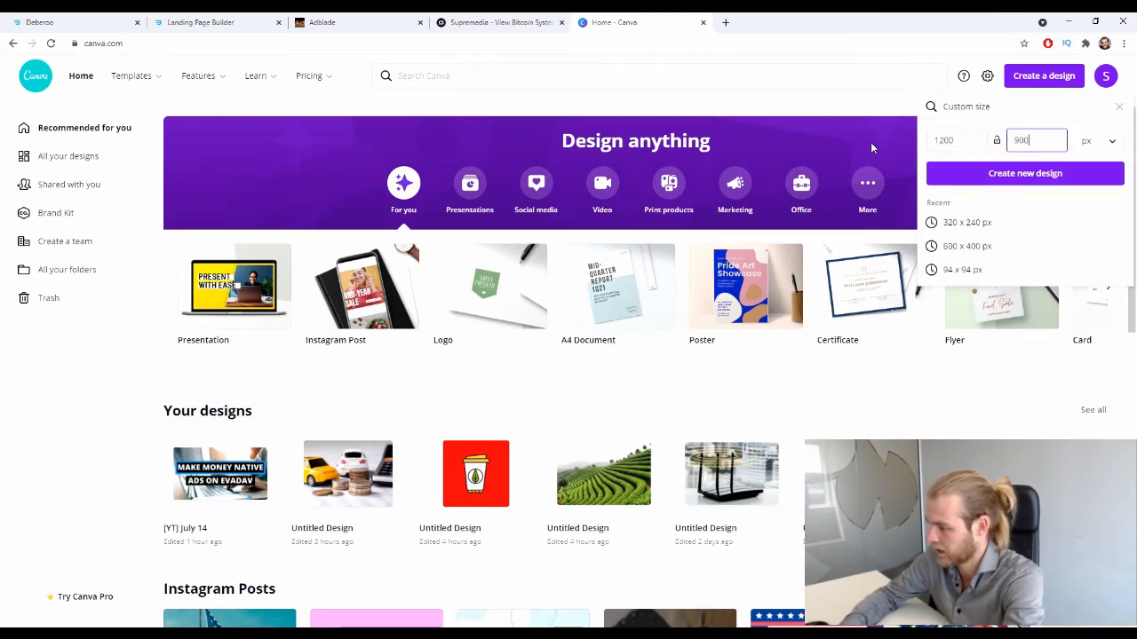
key("Return")
Check the small image dimensions in the Adblade form and create a second Canva design of 82 × 82 px
left_click(385, 22)
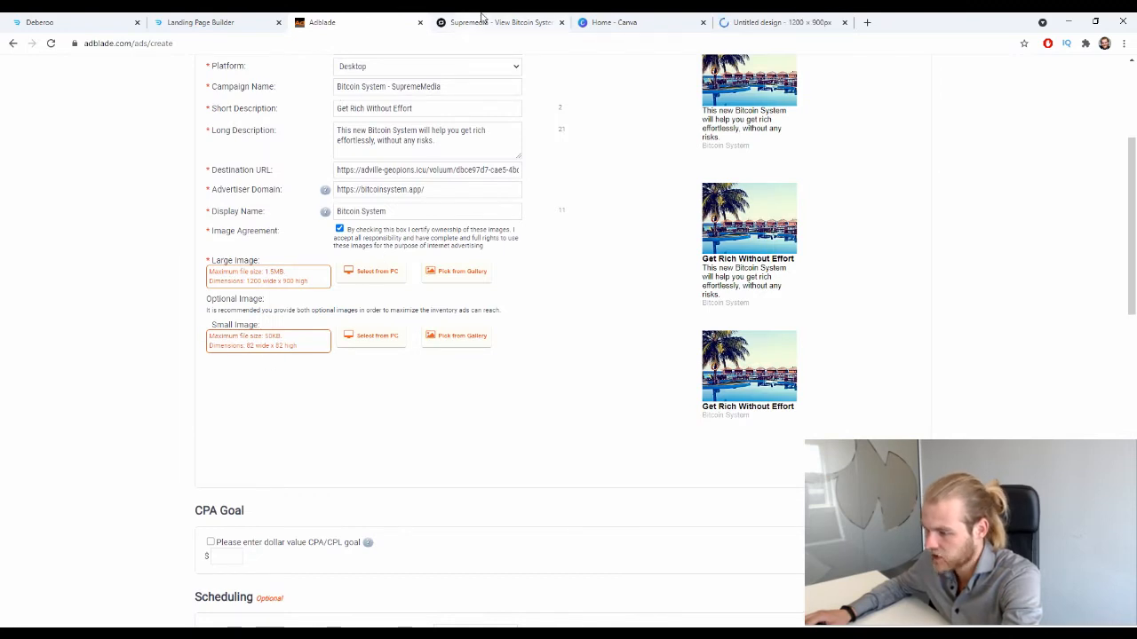
left_click(622, 22)
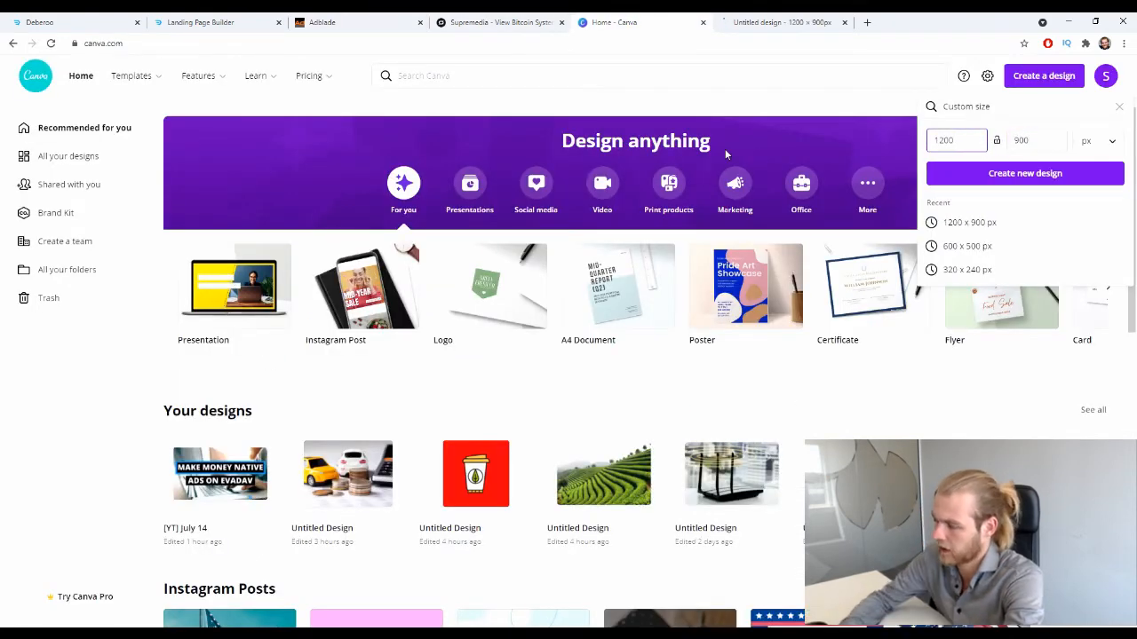
key("BackSpace")
key("BackSpace")
key("BackSpace")
key("BackSpace")
type("82")
key("Tab")
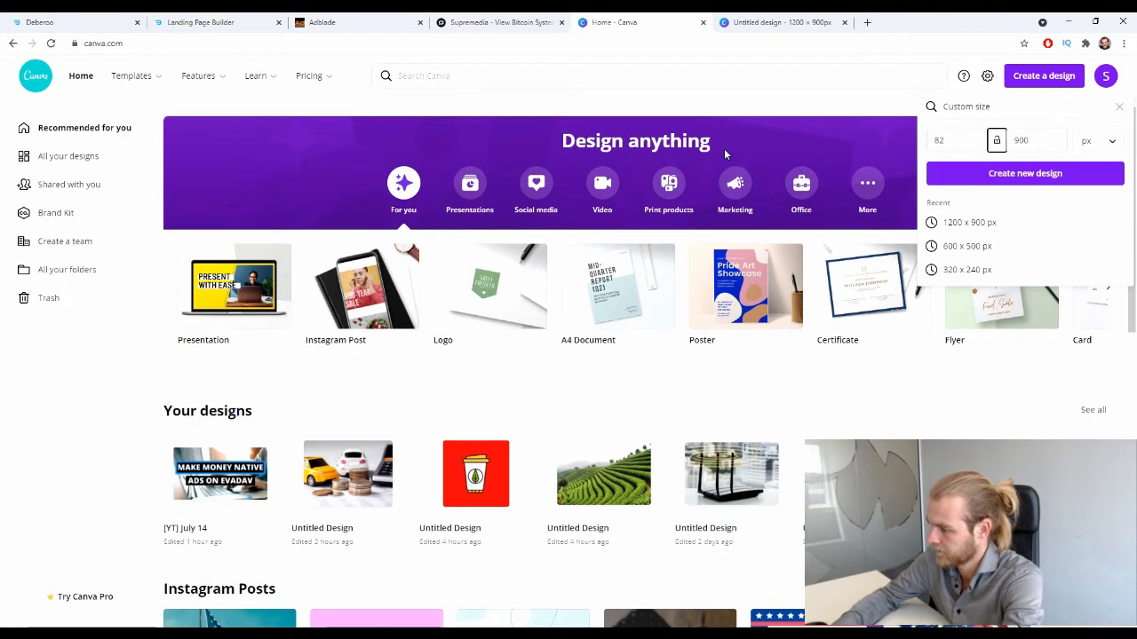
type("82")
key("Return")
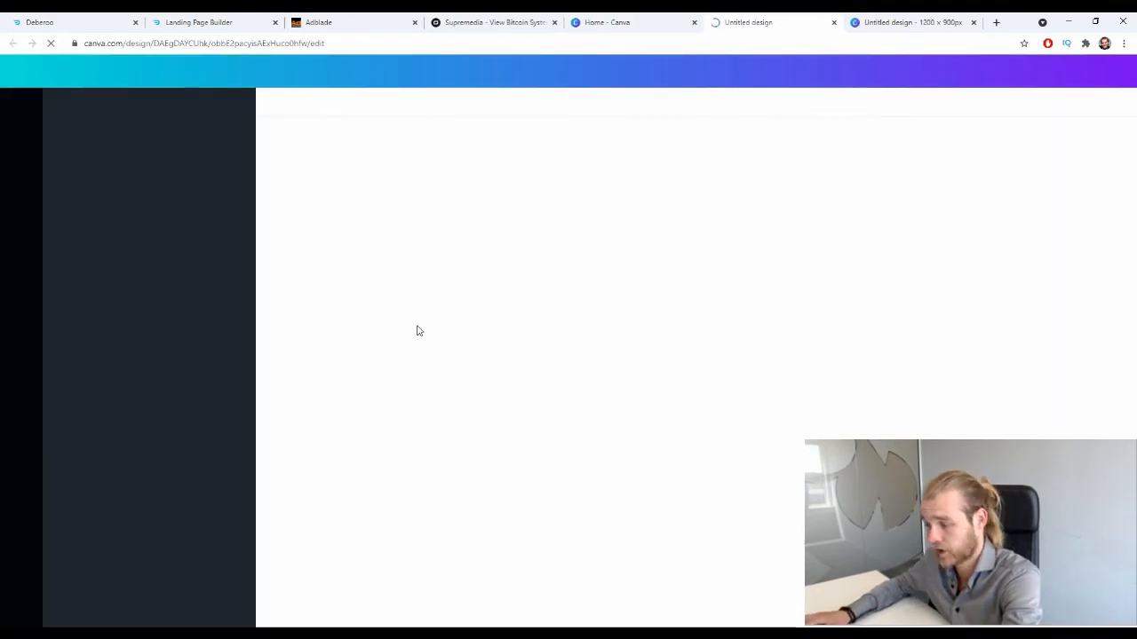
Search Google Images for "bitcoin animation" on a new browser page
left_click(995, 22)
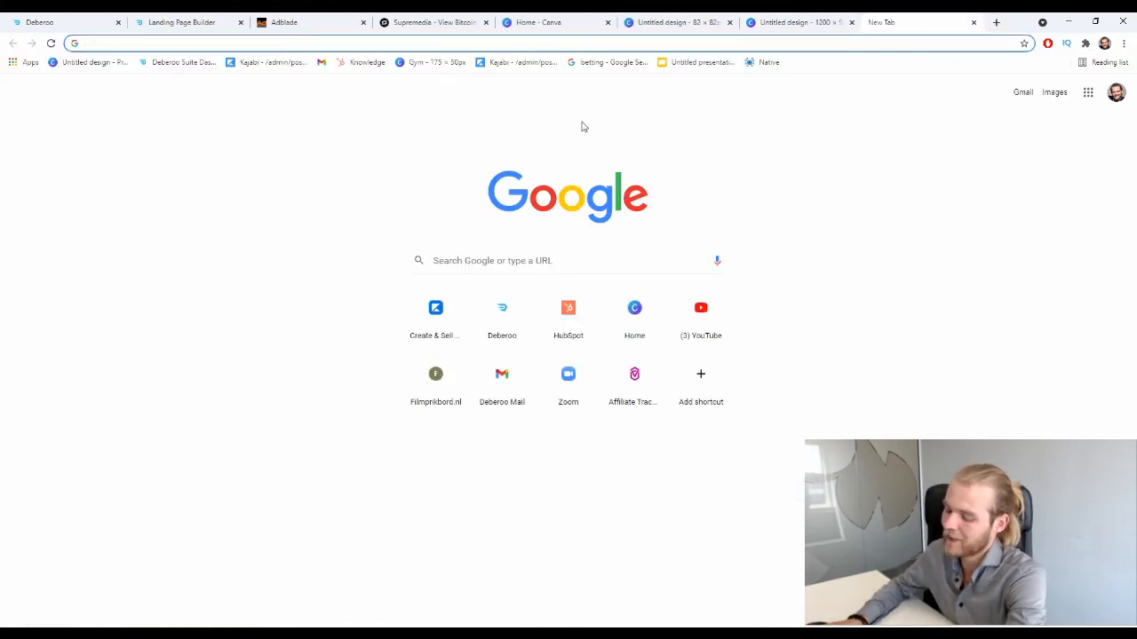
type("bitcoin")
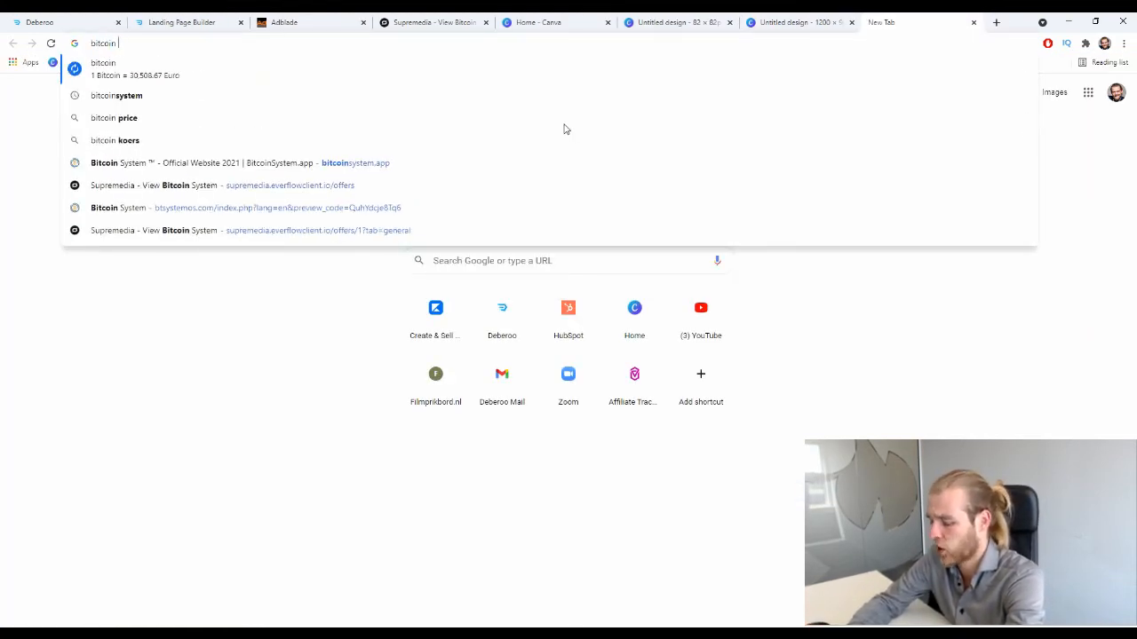
type(" anim")
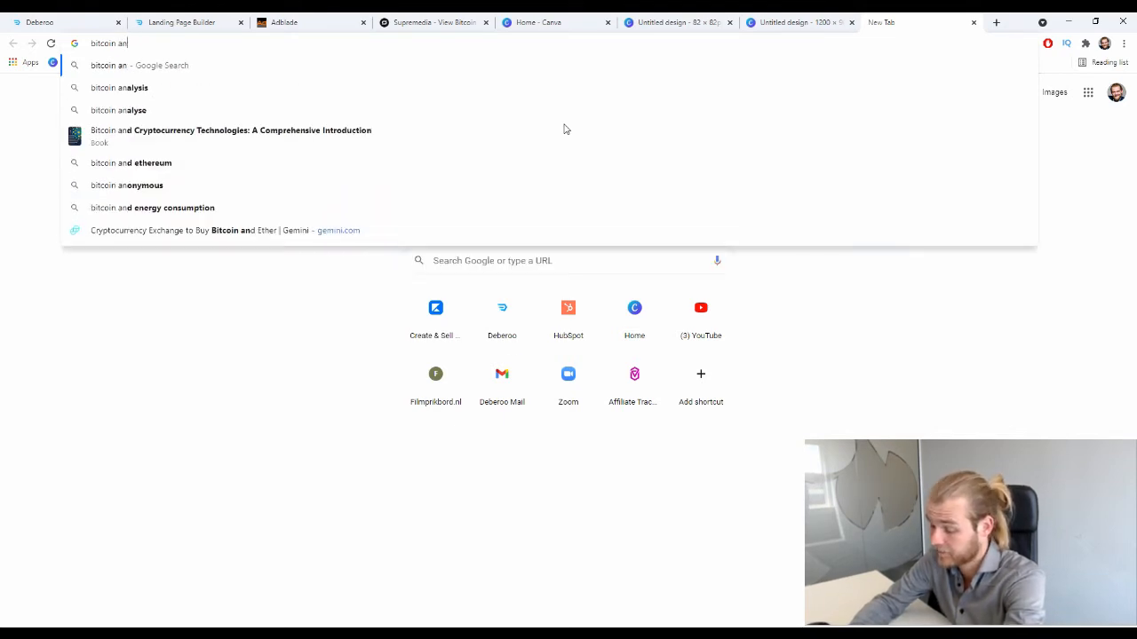
type("ation")
key("Return")
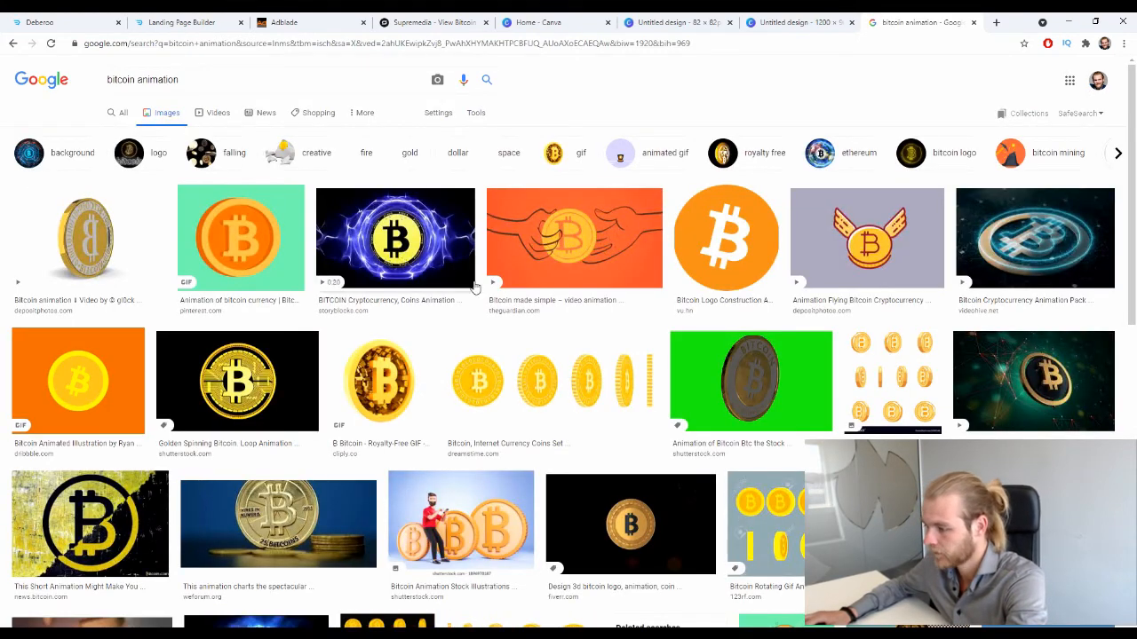
Open the round orange Bitcoin logo with the white symbol from the image results and save it to the computer
scroll(435, 253, "down", 2)
scroll(435, 253, "up", 1)
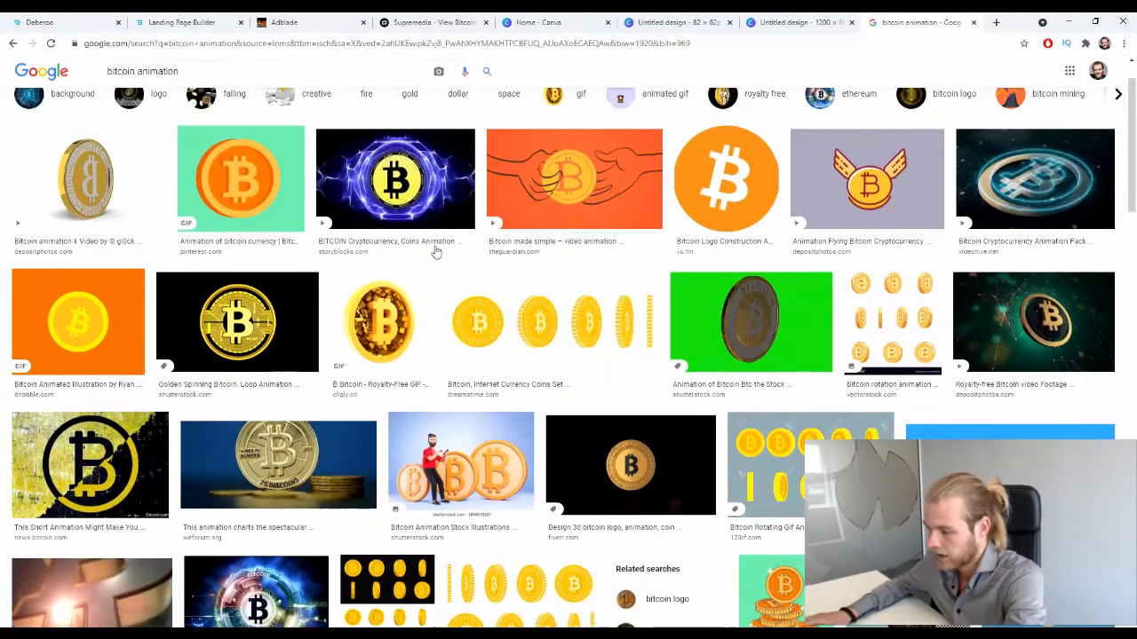
left_click(726, 182)
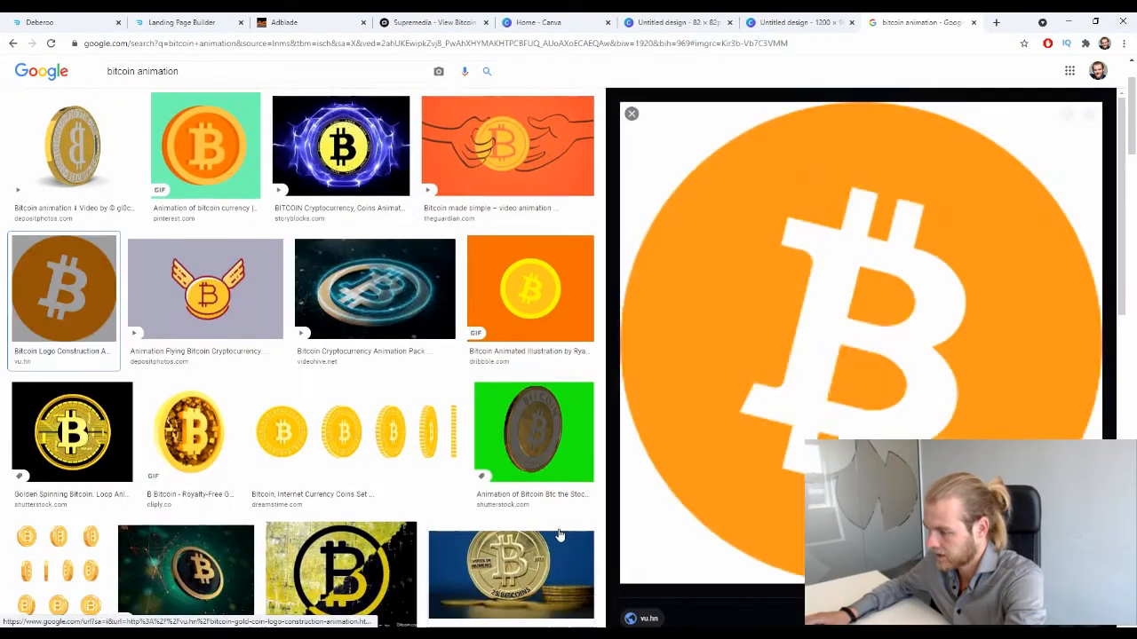
right_click(914, 308)
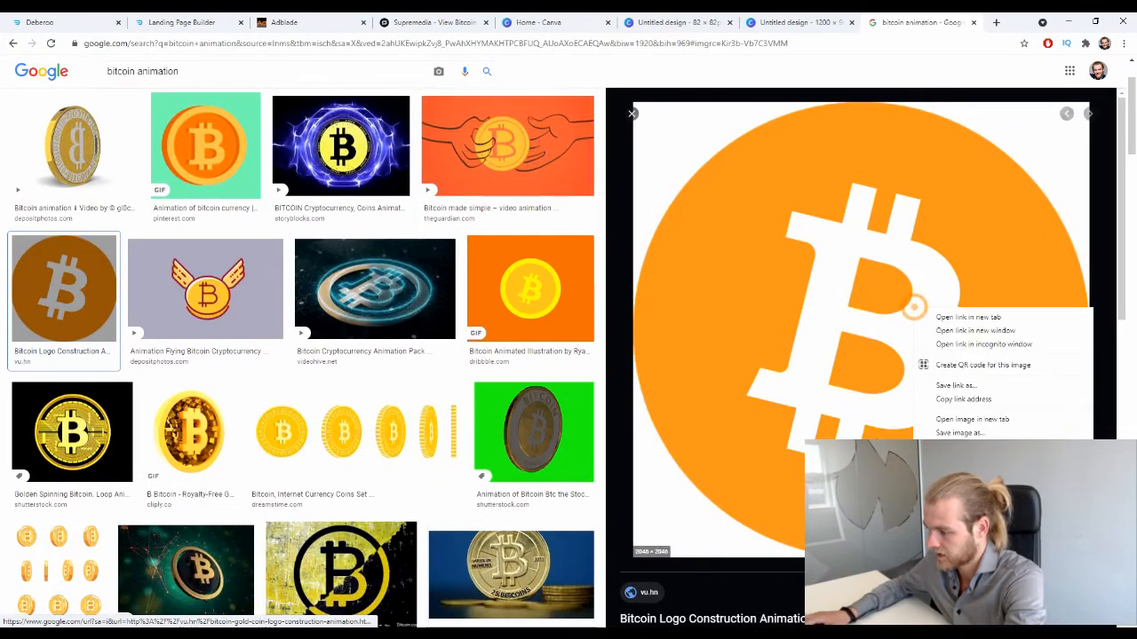
left_click(980, 433)
key("Return")
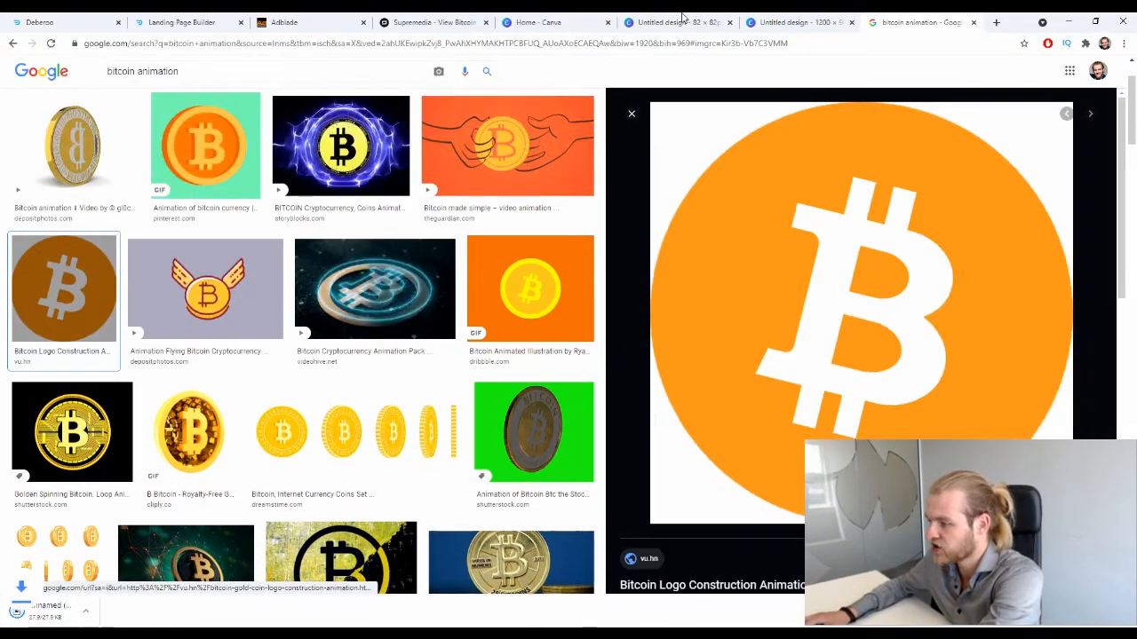
Fill the 82 × 82 px Canva design with the uploaded Bitcoin logo and download it as a PNG
left_click(683, 17)
left_click_drag(74, 613, 195, 368)
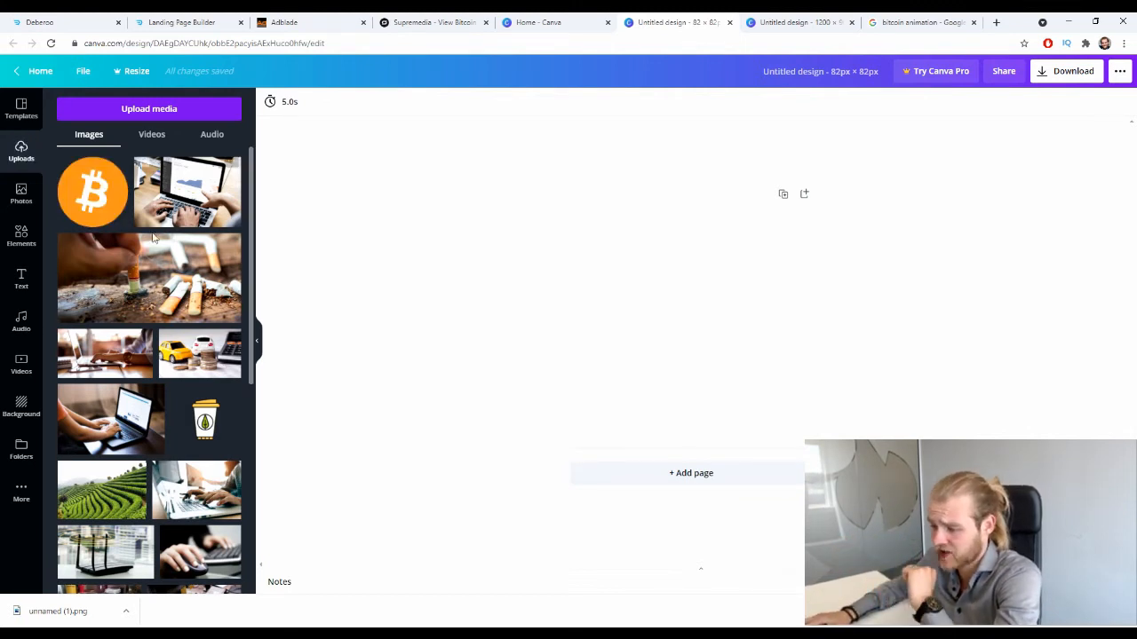
left_click_drag(108, 191, 594, 315)
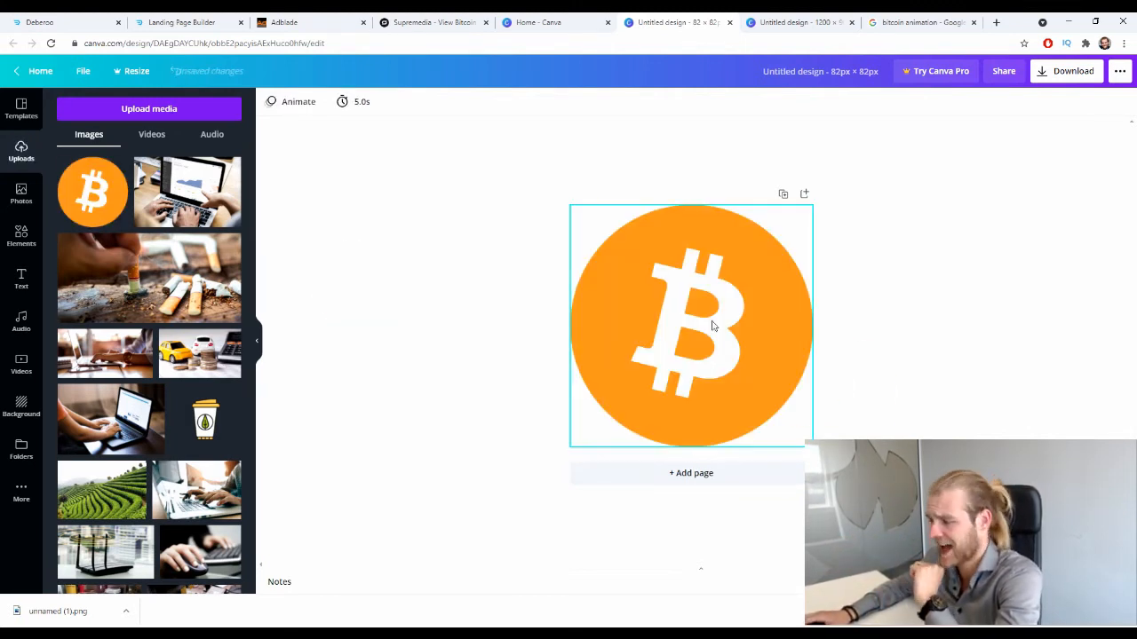
left_click(1073, 73)
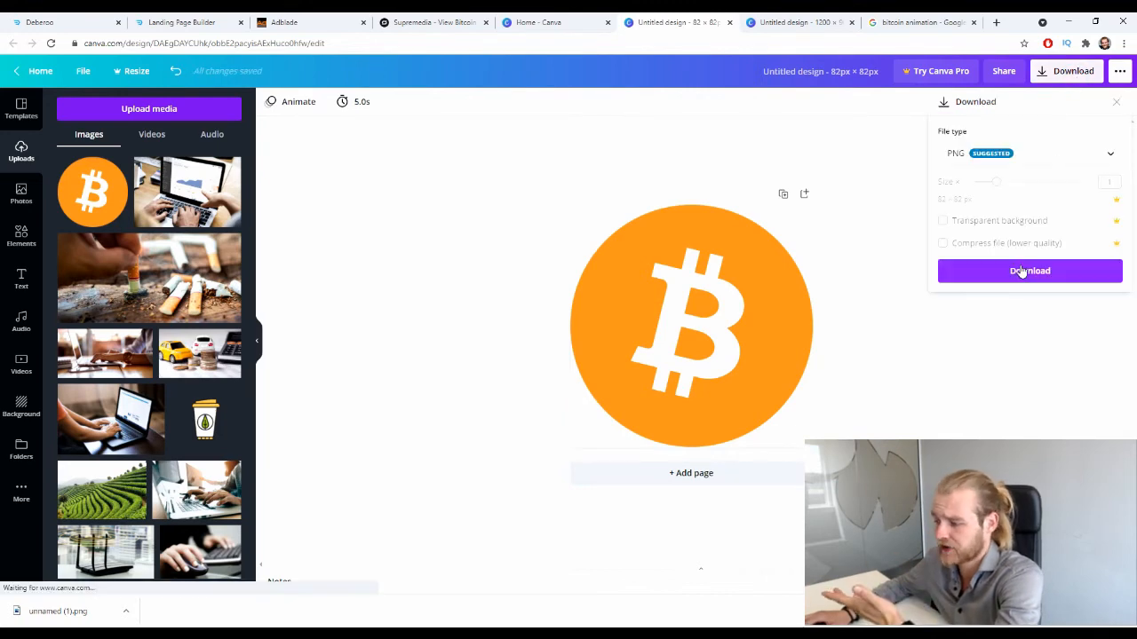
left_click(1019, 270)
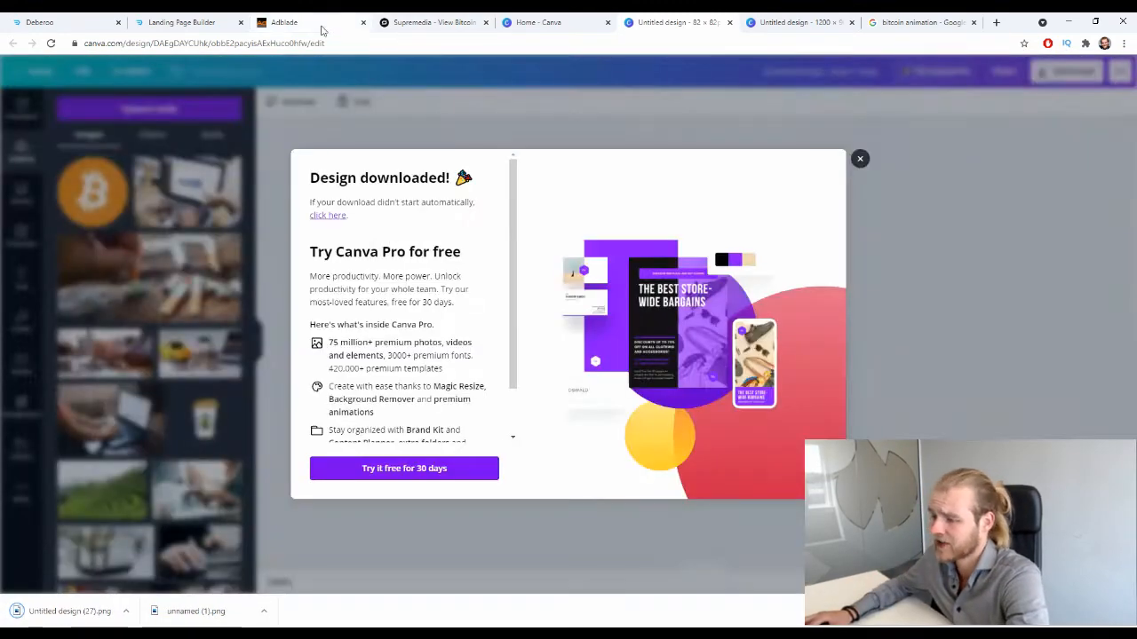
Return to the Adblade ad form and upload Untitled design (27) from Downloads as the ad's small image
left_click(322, 26)
left_click_drag(58, 617, 242, 344)
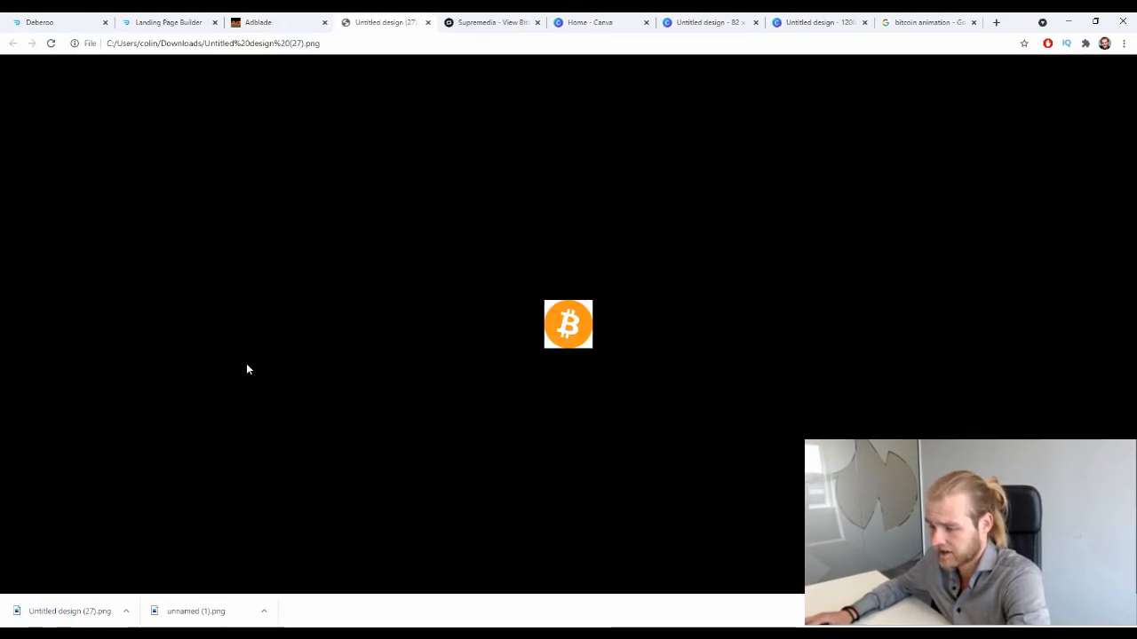
left_click(432, 24)
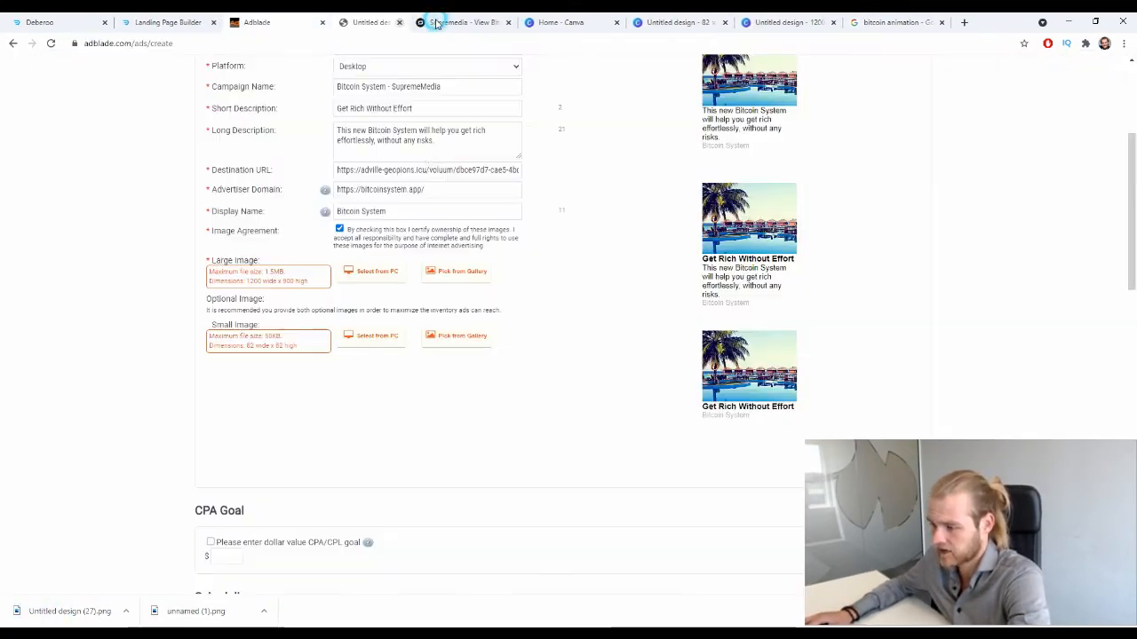
left_click(386, 337)
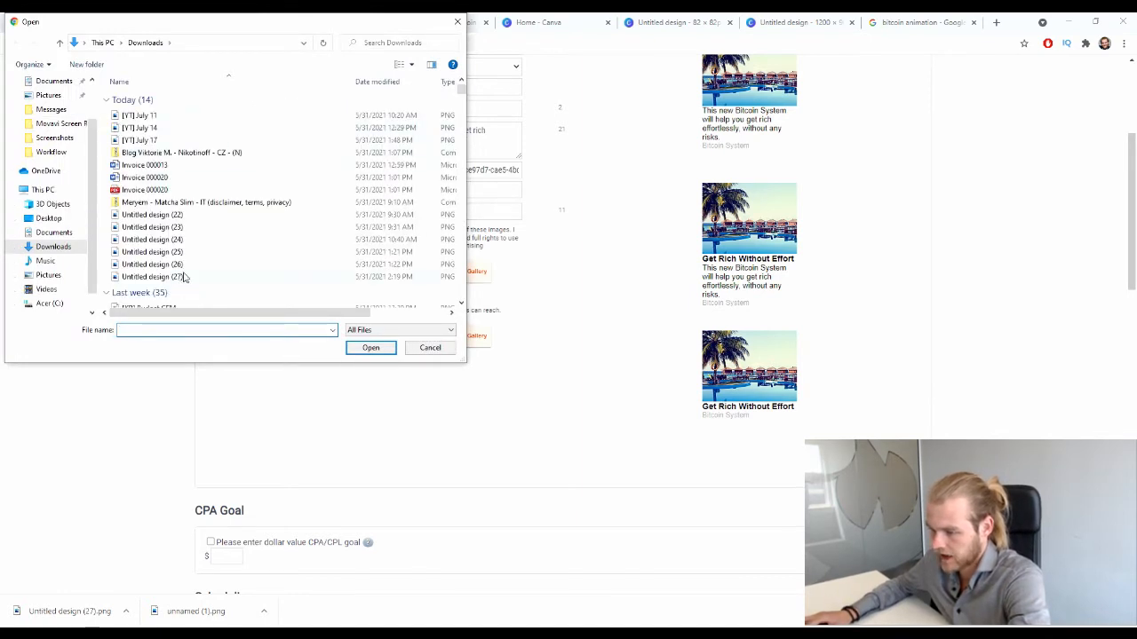
left_click(168, 276)
left_click(355, 348)
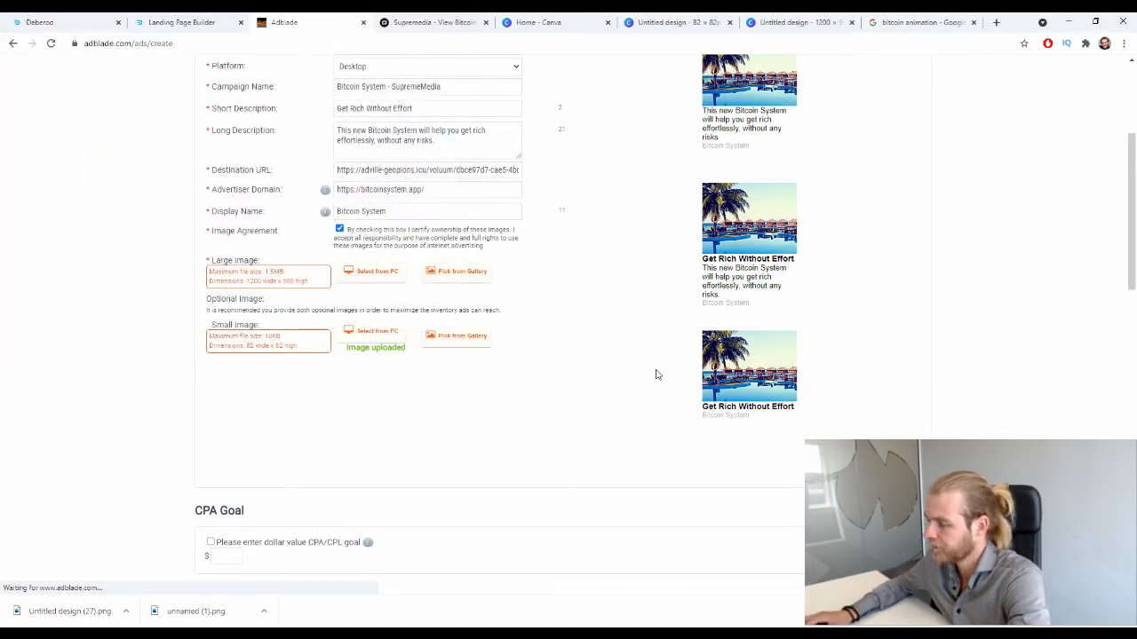
Switch to the Google Images page, search for "Young man got rich" and look through the resulting pictures for a large ad image
left_click(964, 20)
scroll(639, 285, "up", 3)
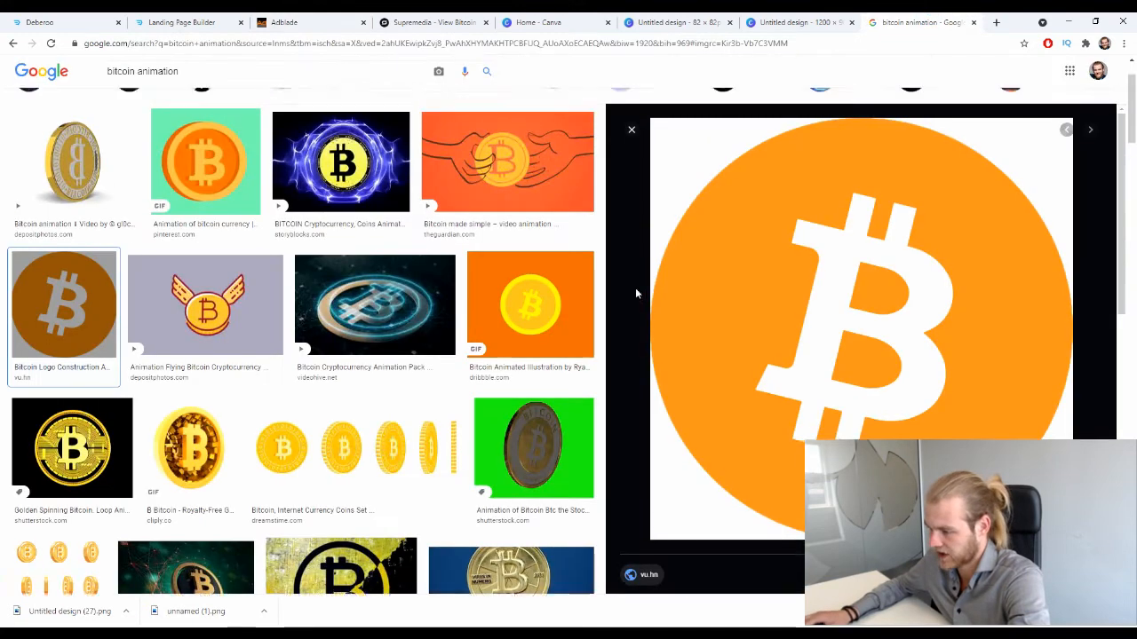
type("Yo")
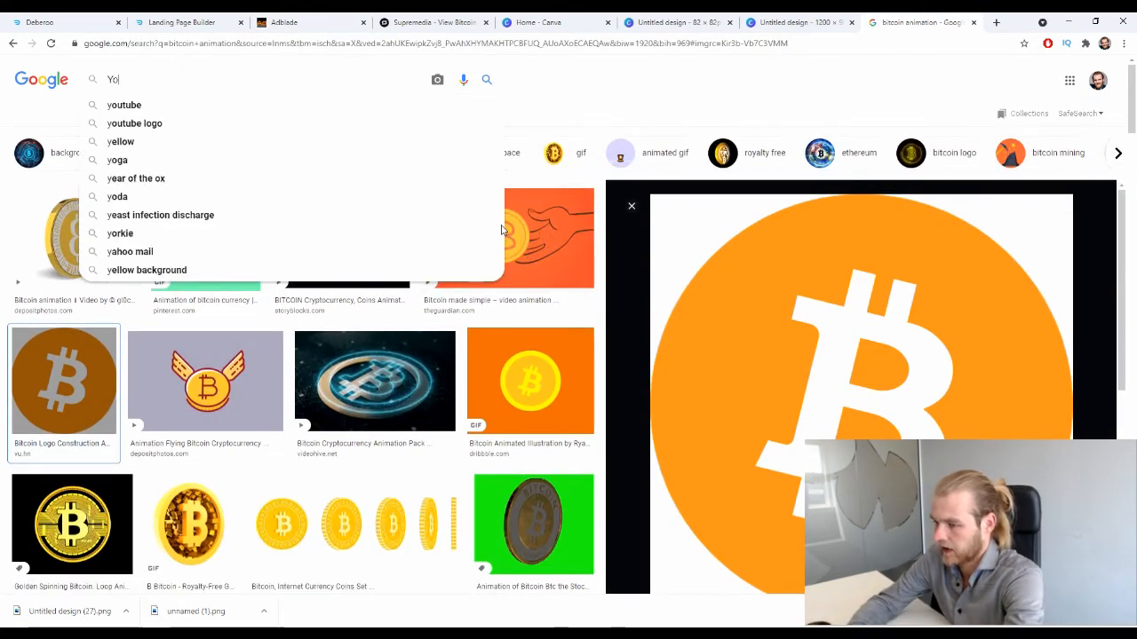
type("ung man got ri")
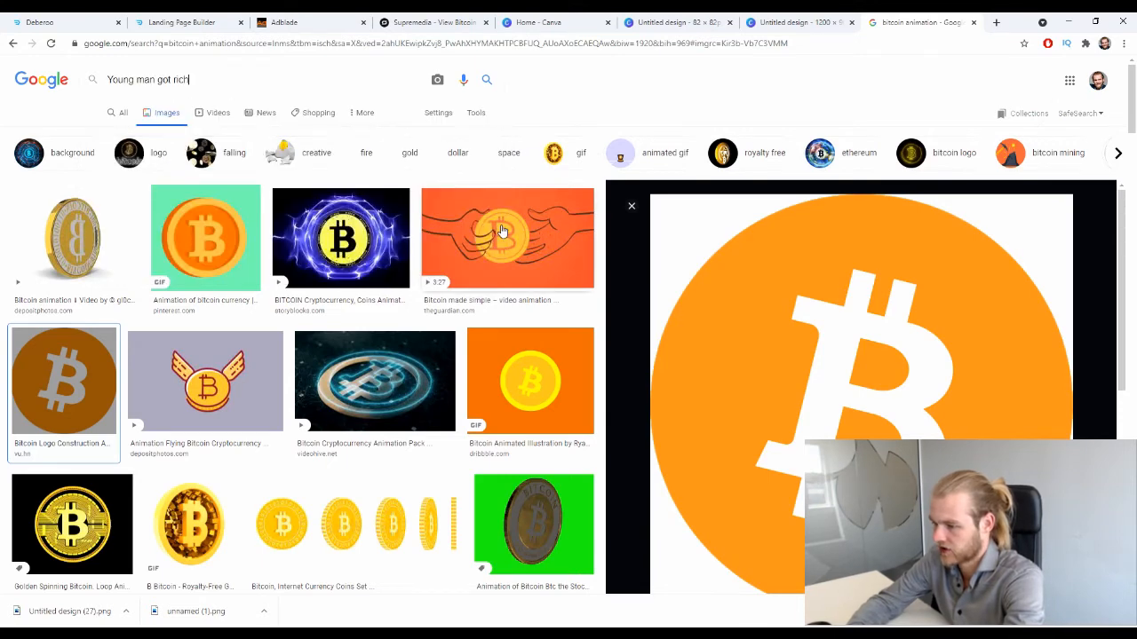
type("ch")
key("Return")
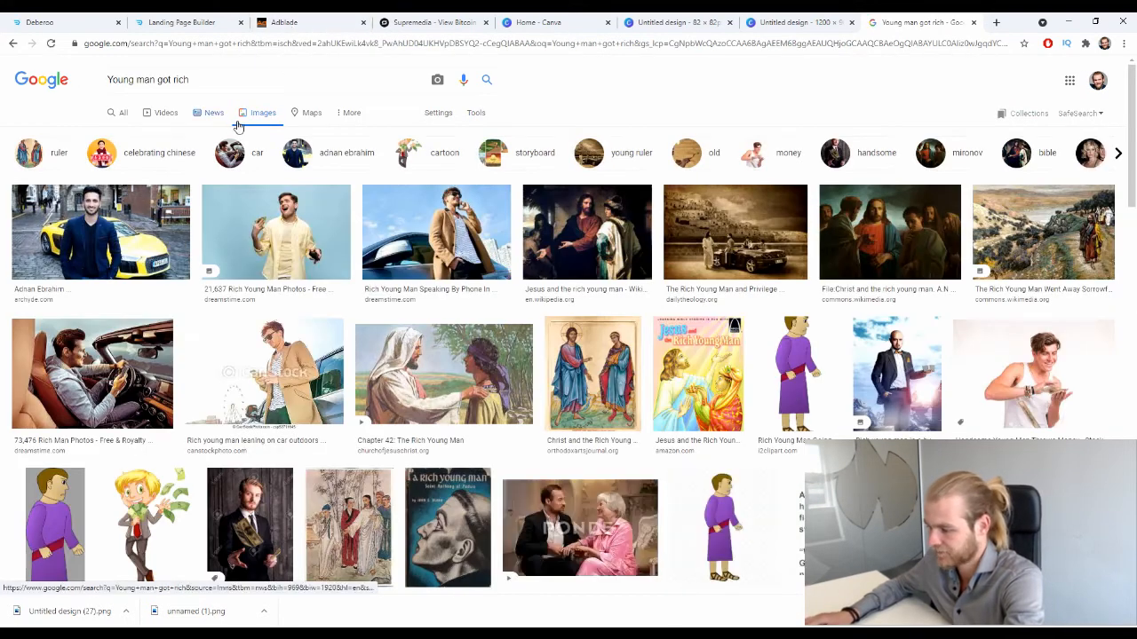
scroll(302, 142, "down", 1)
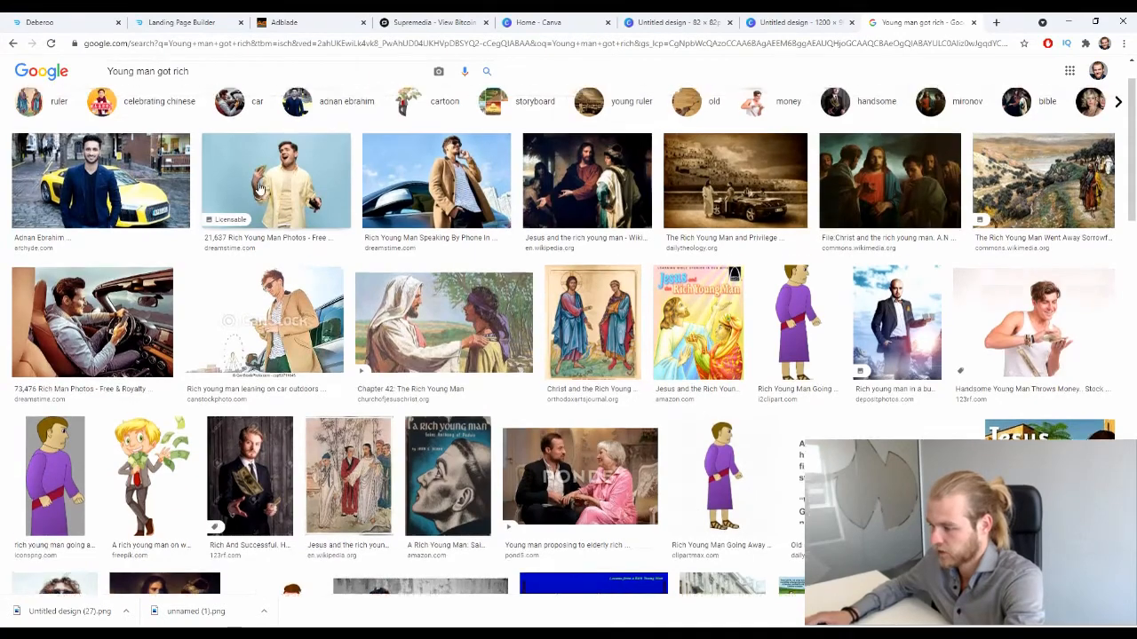
scroll(262, 182, "up", 1)
scroll(355, 204, "down", 10)
scroll(431, 229, "up", 10)
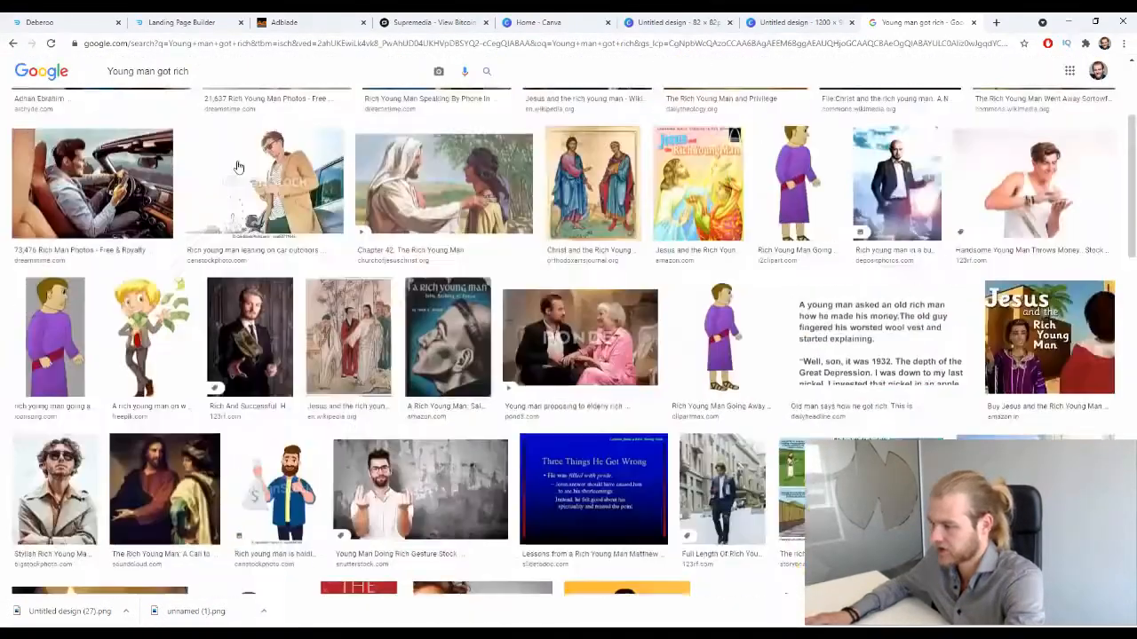
Extend the image search to "Young man got rich of bitcoin" and look through the results for a suitable photo
type("of bitcoin")
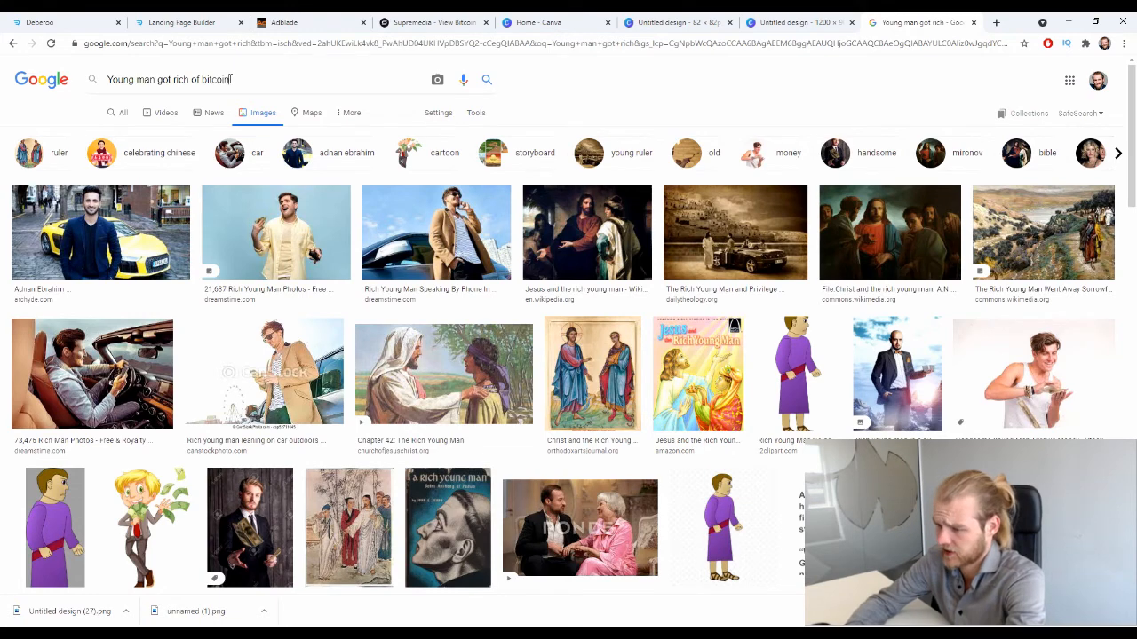
key("Return")
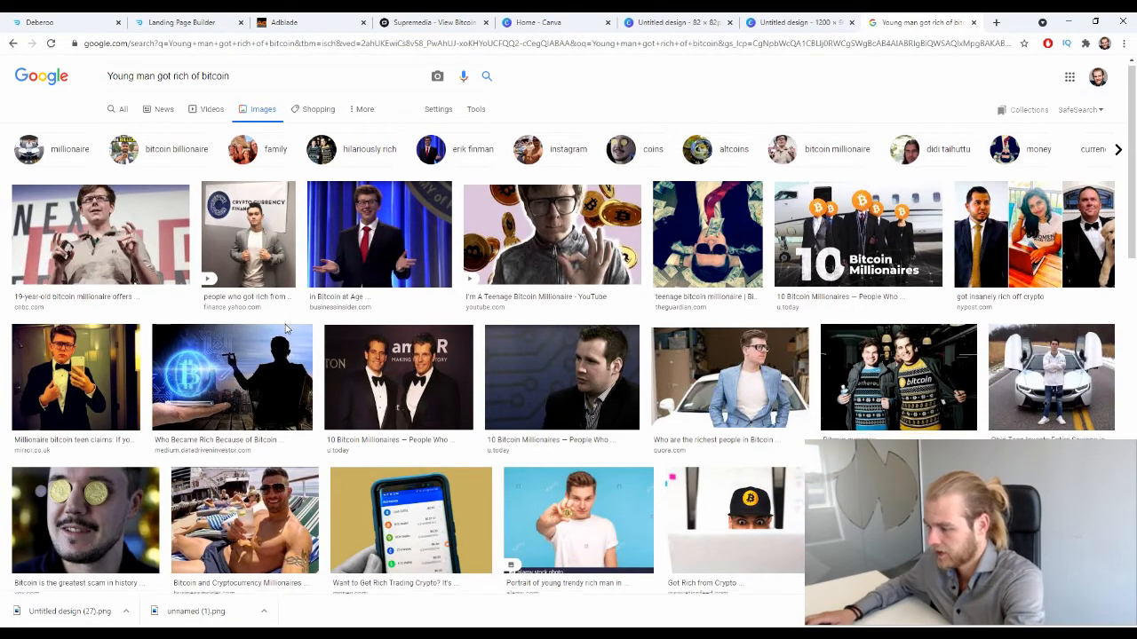
scroll(577, 329, "down", 3)
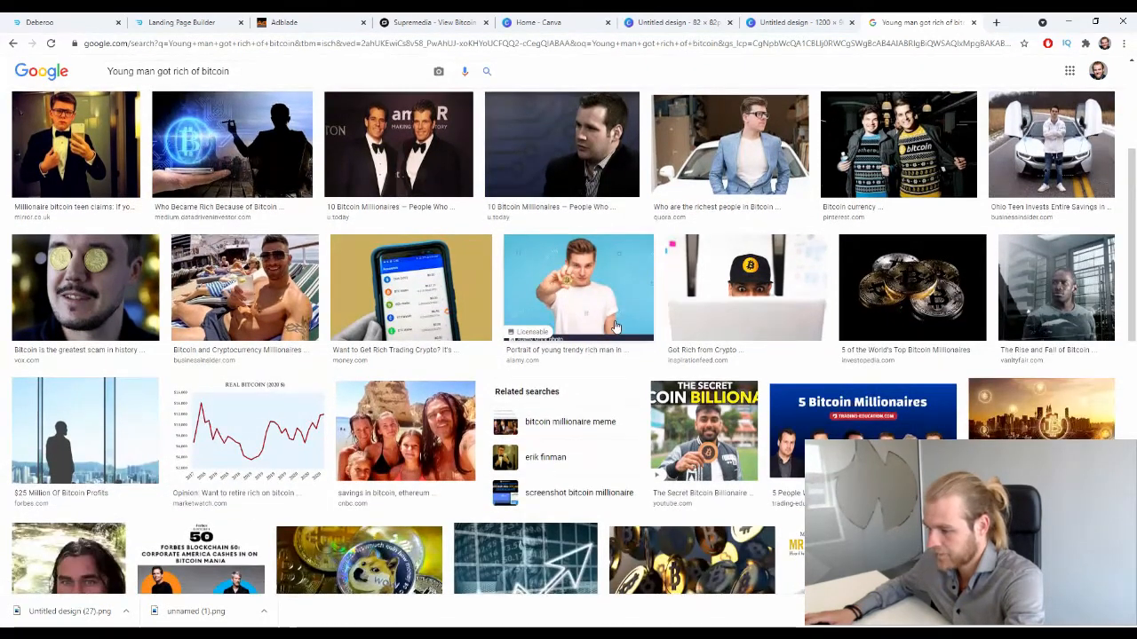
scroll(240, 355, "down", 3)
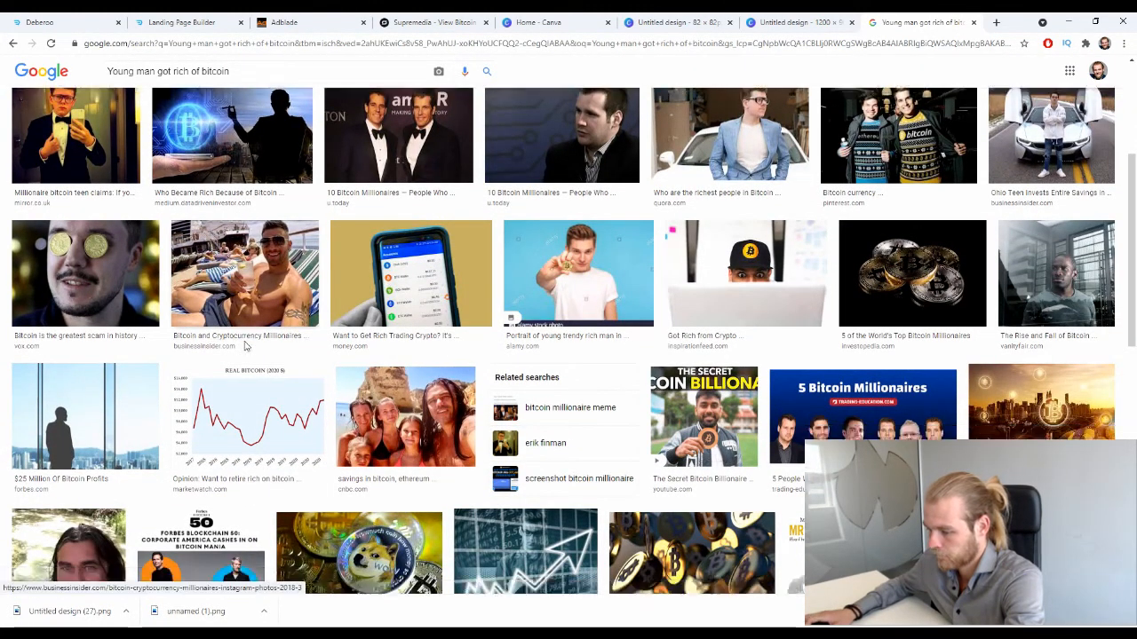
scroll(247, 346, "down", 3)
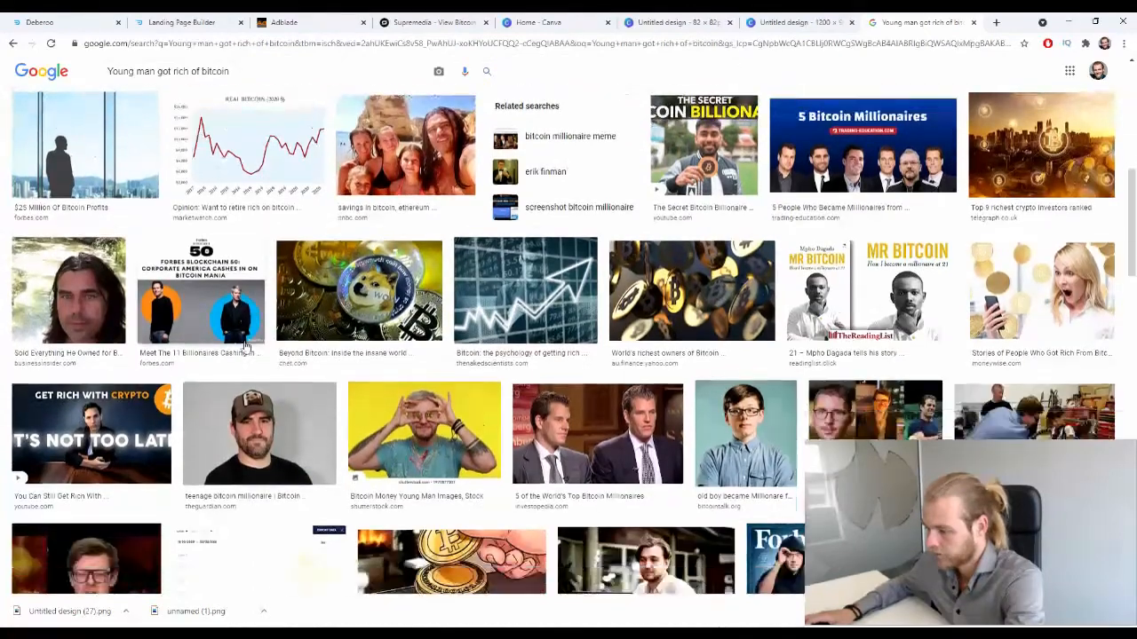
scroll(247, 346, "down", 3)
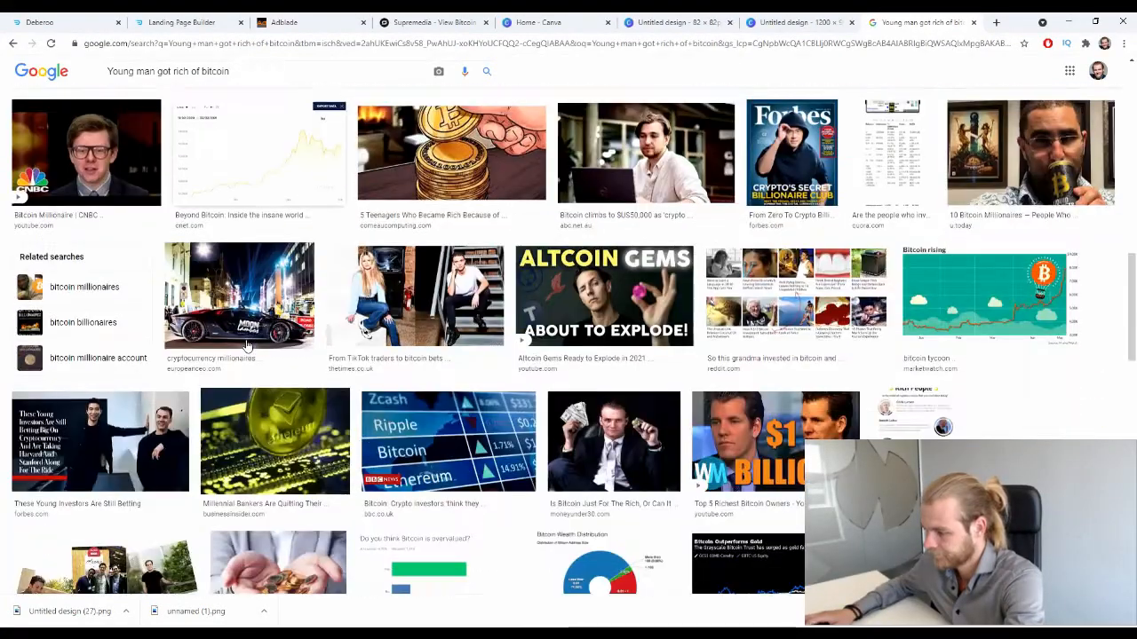
scroll(246, 346, "down", 1)
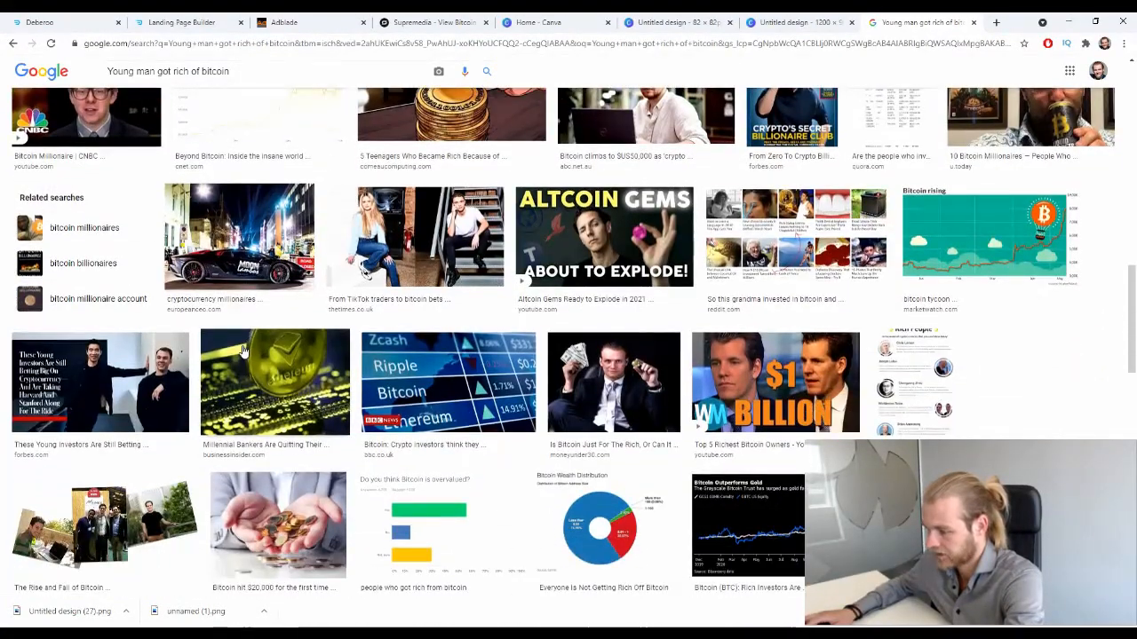
scroll(244, 351, "down", 1)
scroll(238, 330, "down", 3)
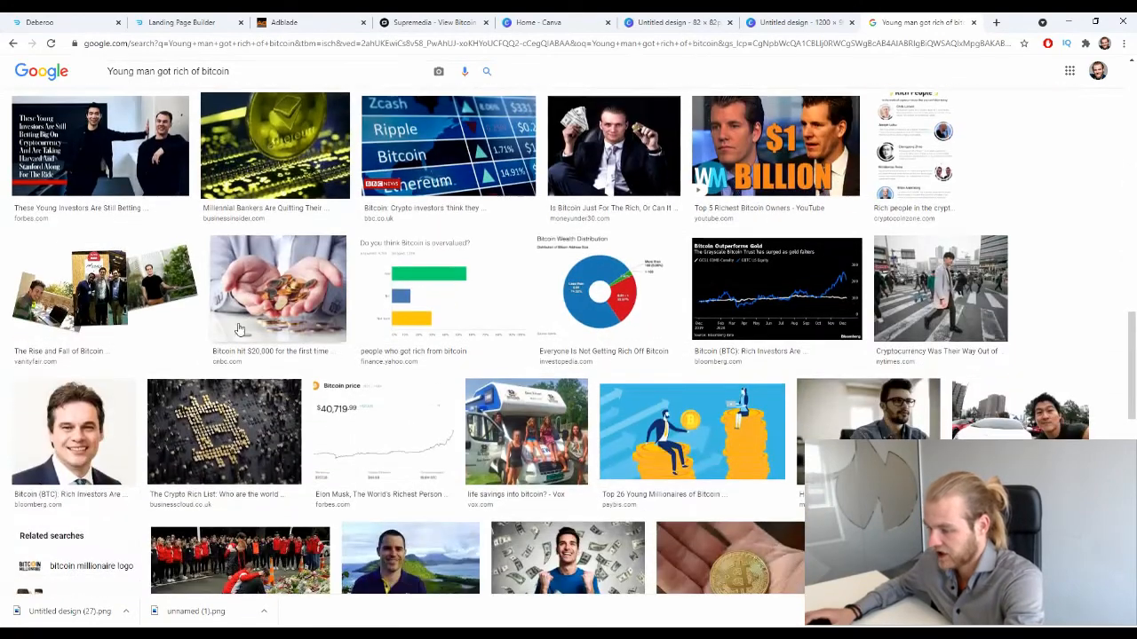
scroll(205, 293, "down", 2)
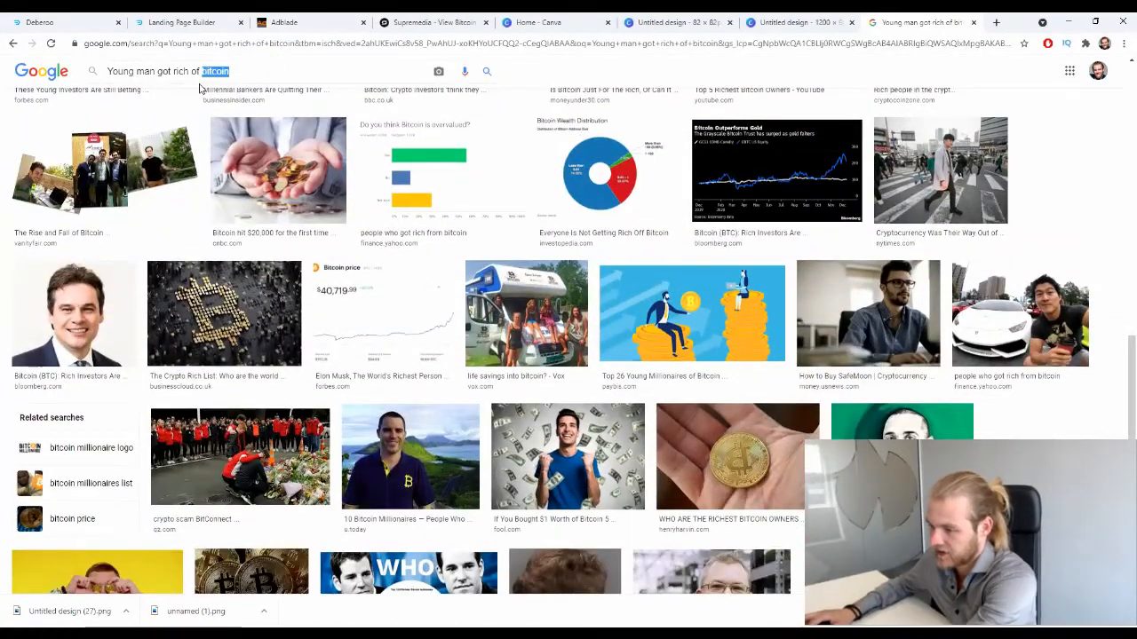
Rerun the image search without "bitcoin", replace the query with "rich young boy" and look through the results
key("BackSpace")
key("Return")
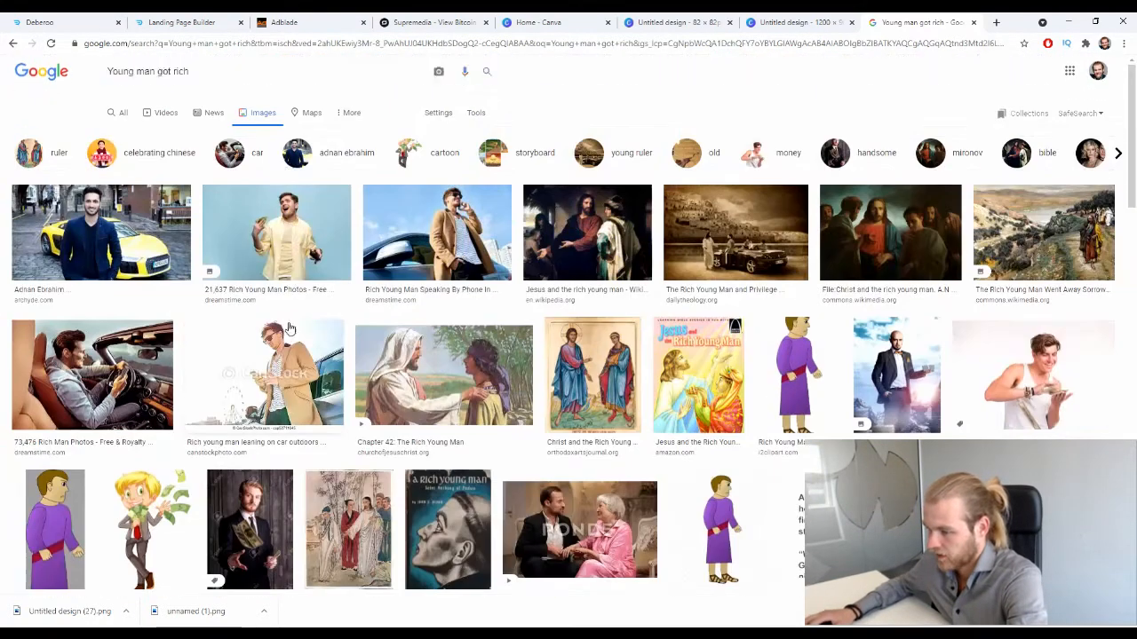
key("ctrl+a")
type("r")
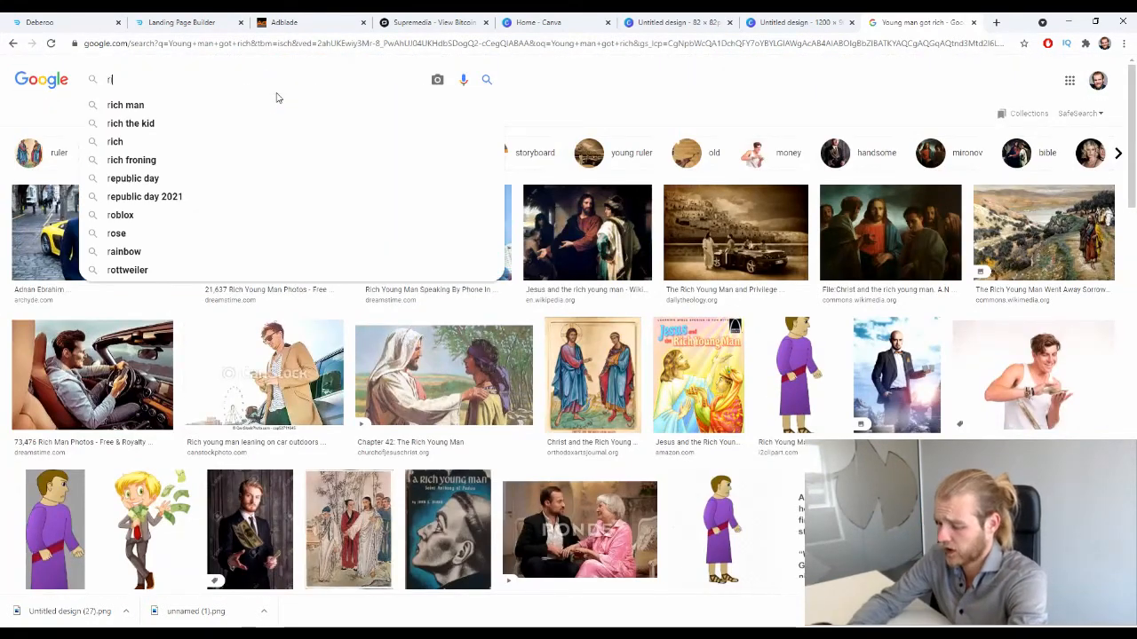
type("ich young boy")
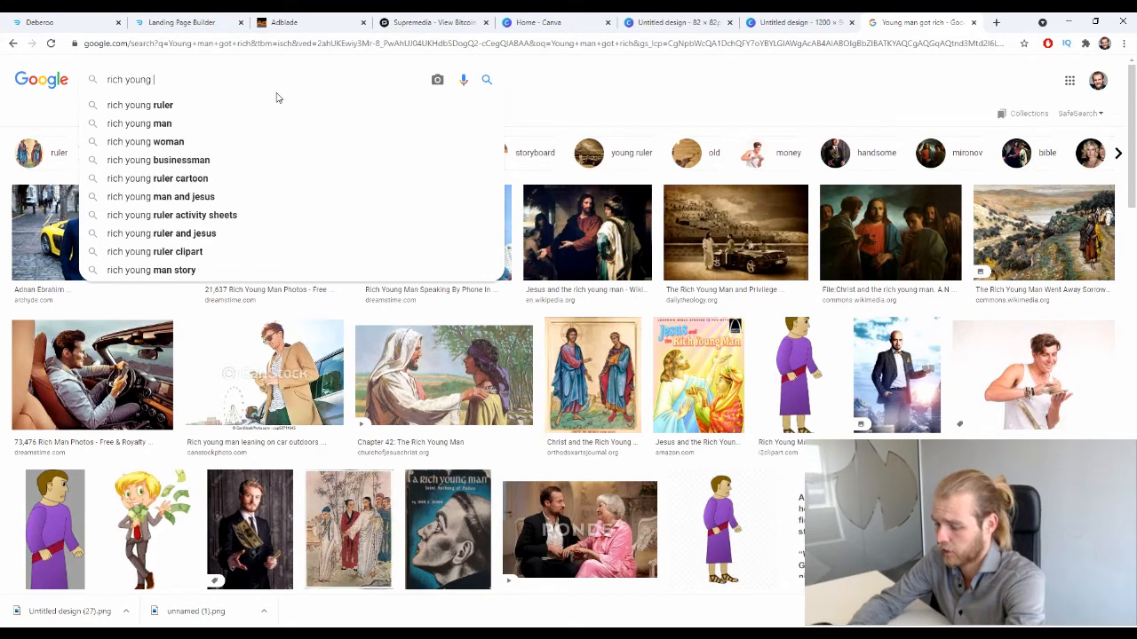
key("Return")
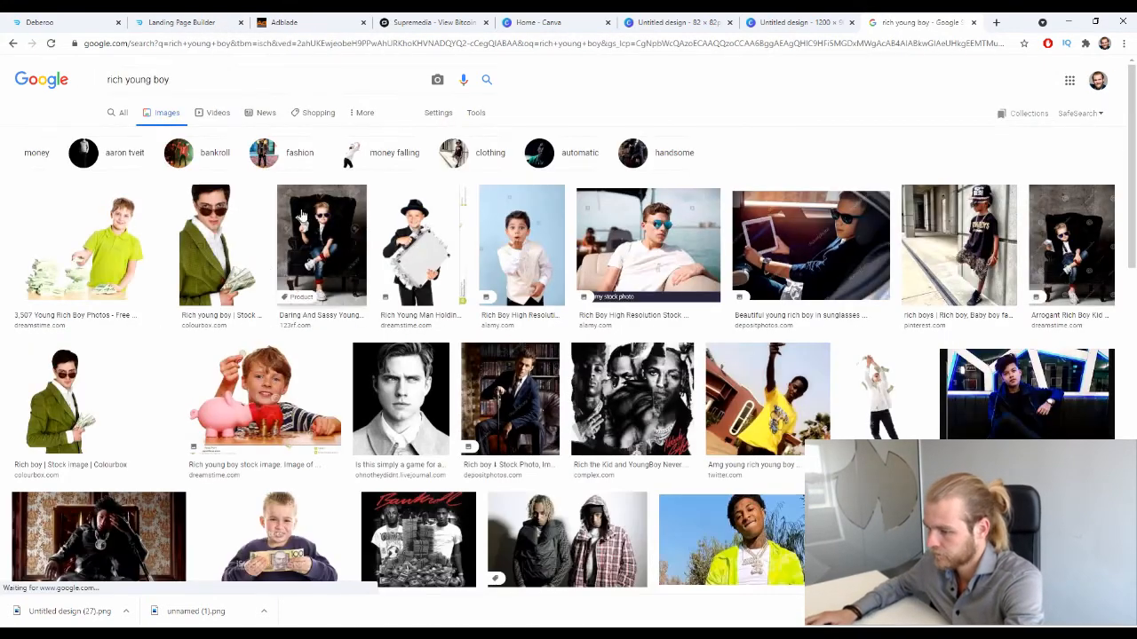
scroll(579, 133, "down", 1)
scroll(579, 132, "down", 3)
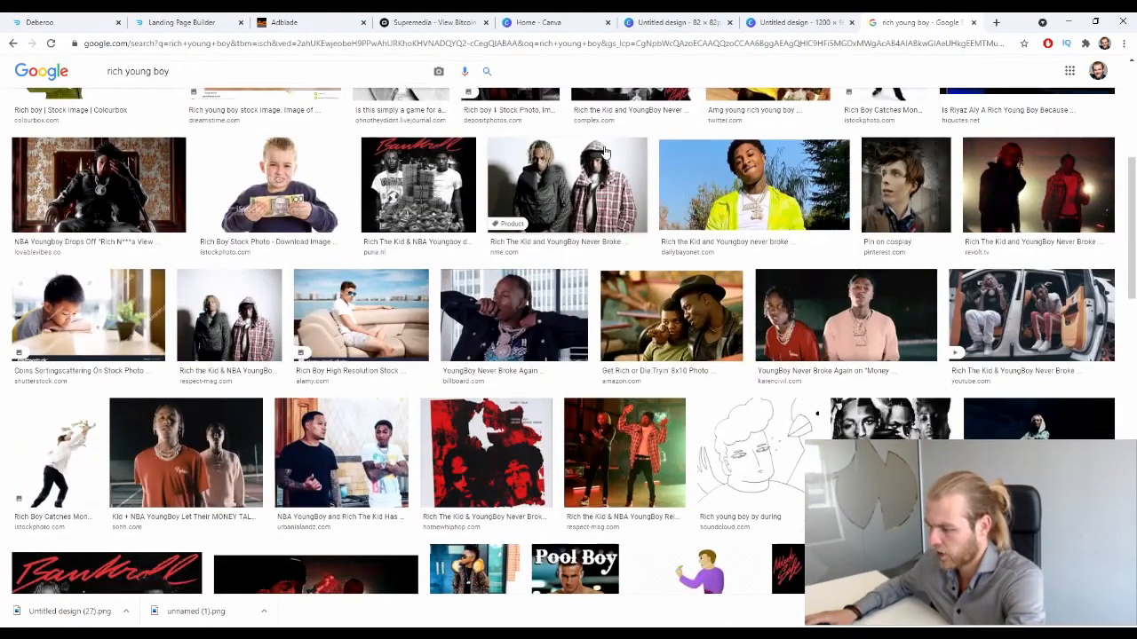
scroll(600, 152, "down", 3)
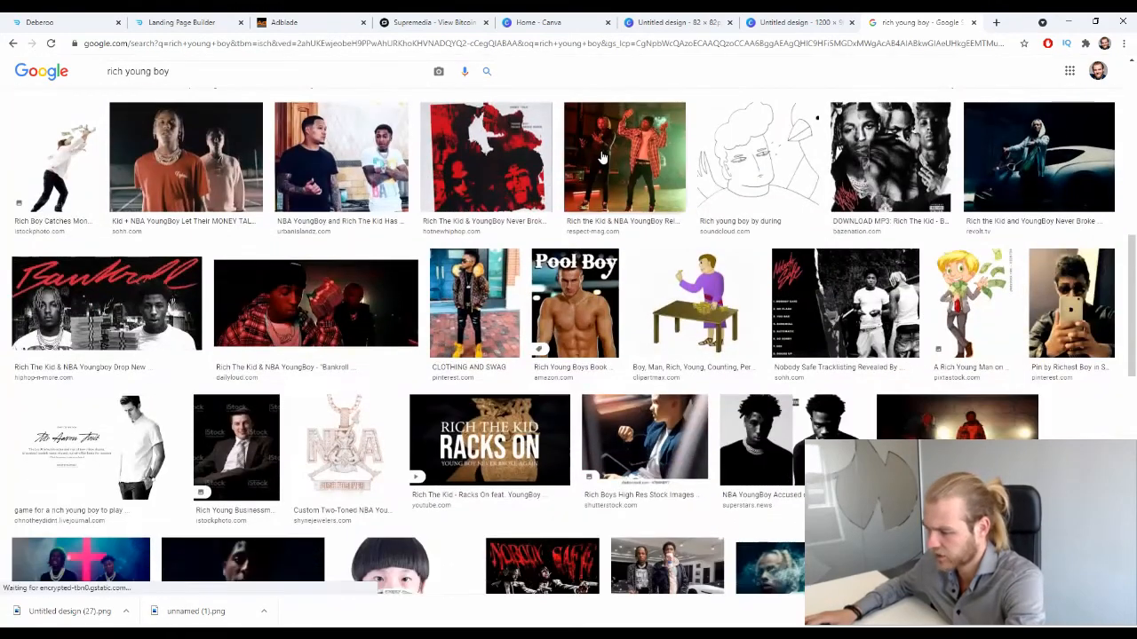
scroll(586, 154, "down", 5)
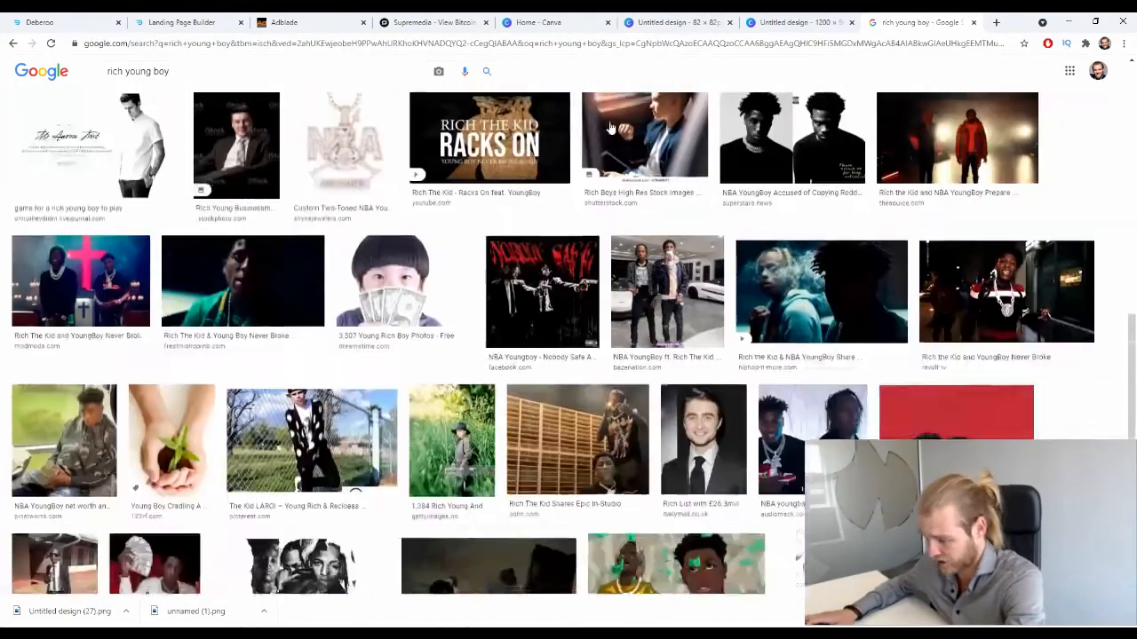
scroll(608, 122, "down", 3)
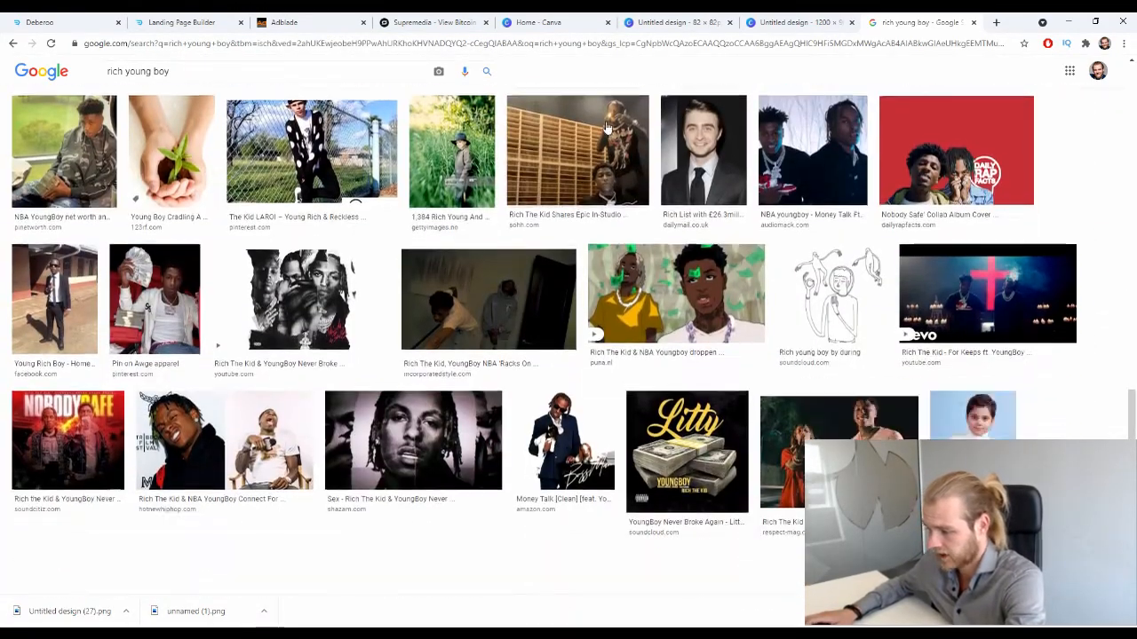
scroll(511, 405, "up", 20)
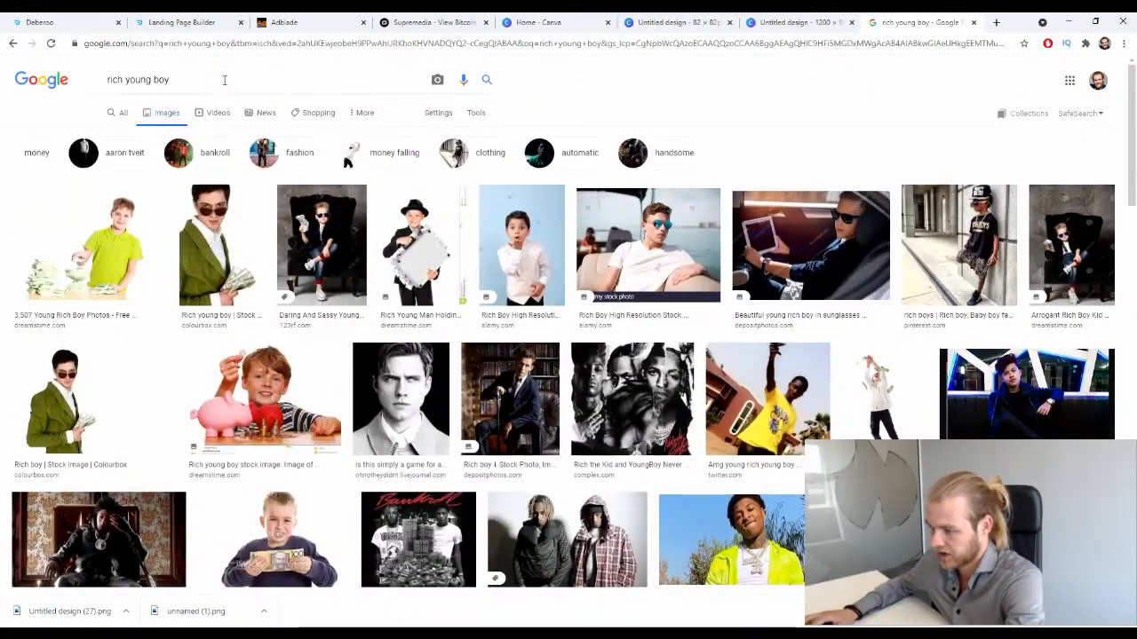
Search Google Images for "boy gets rich" and look through the results for a suitable photo
left_click(232, 81)
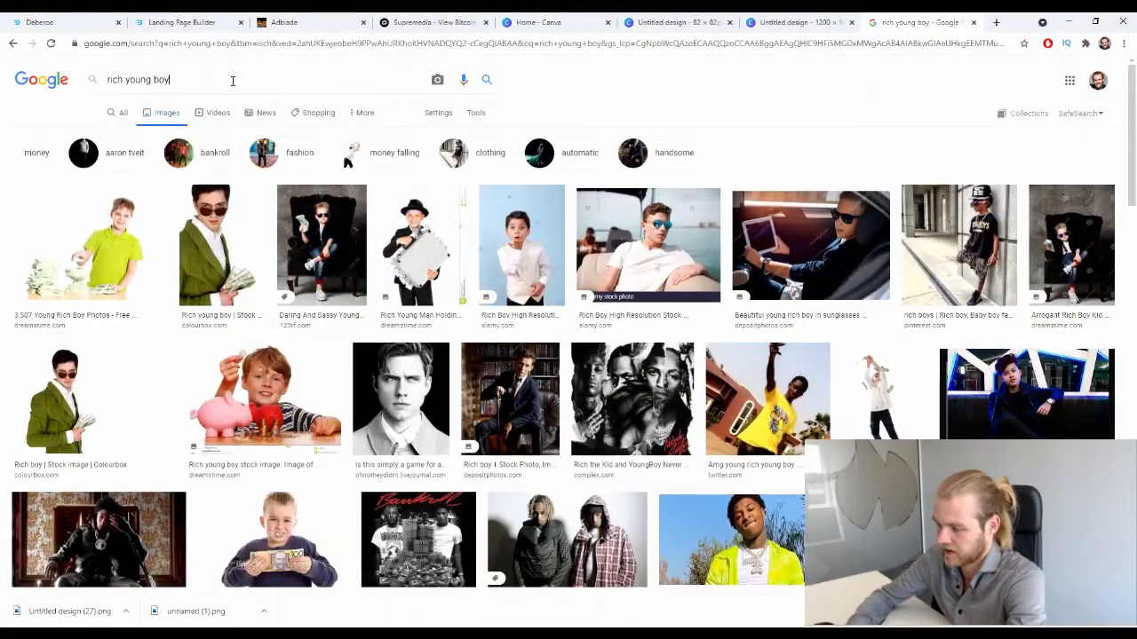
type("bo")
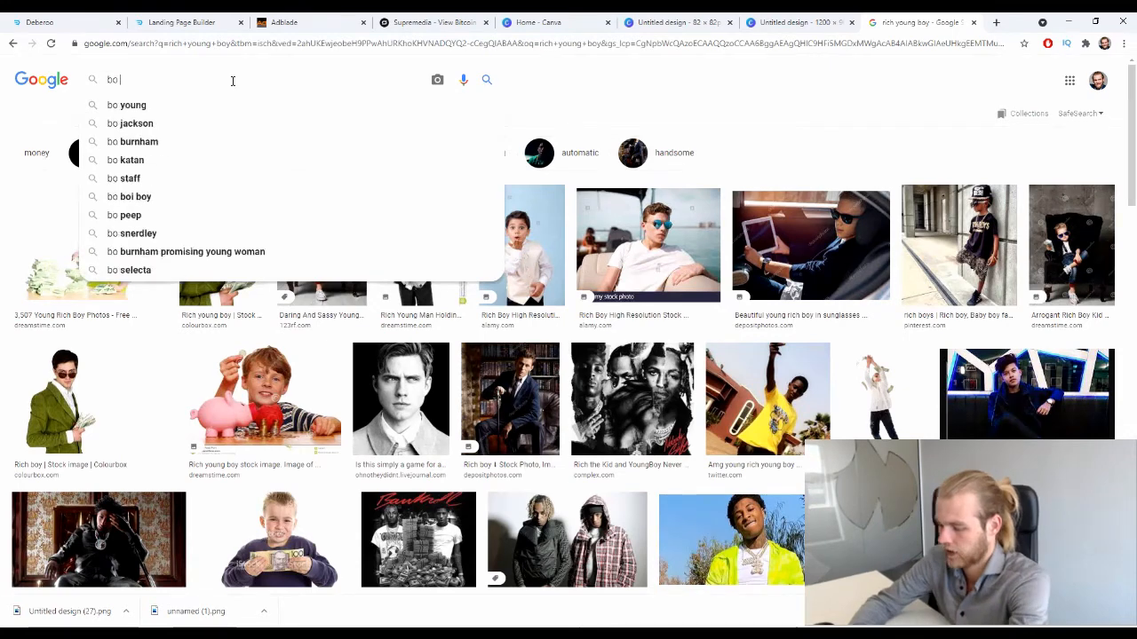
type("y gets ru")
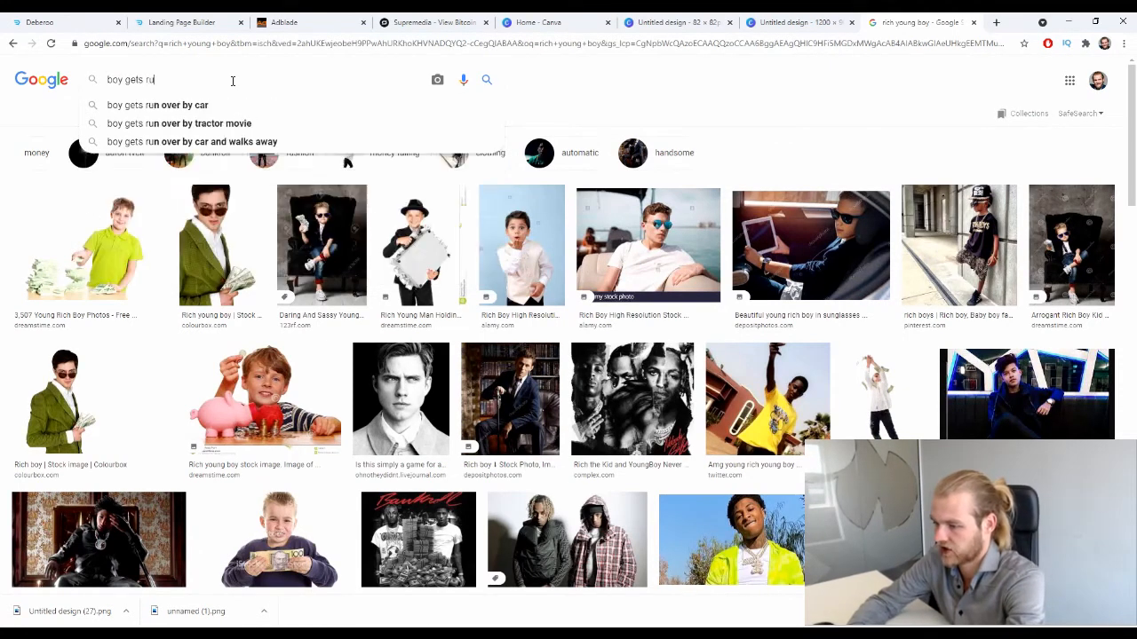
key("BackSpace")
type("ich")
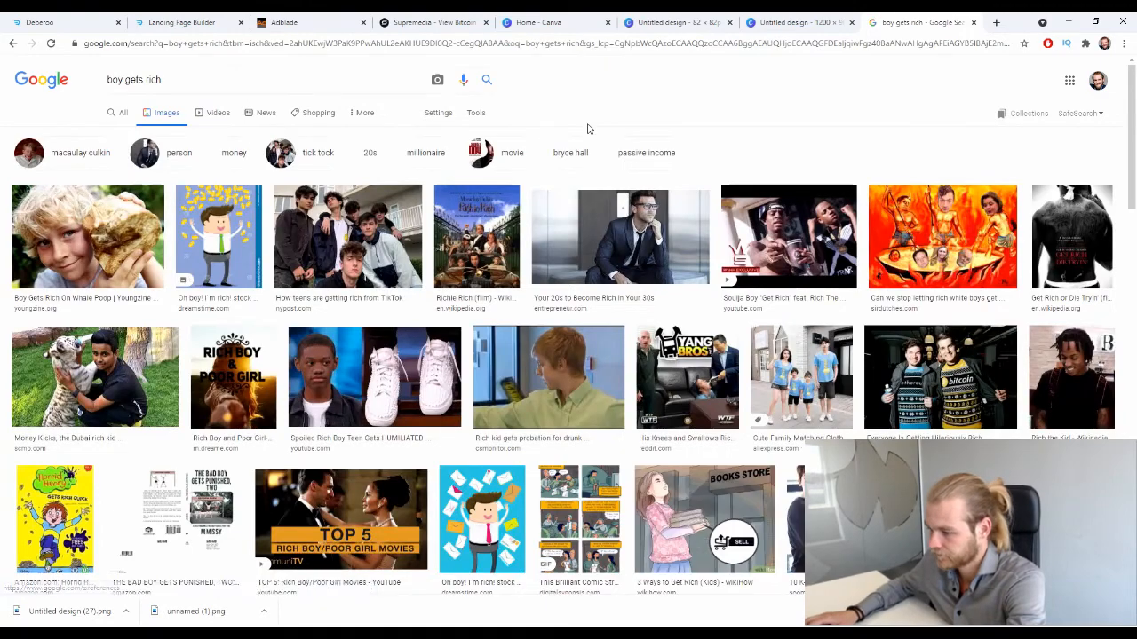
scroll(588, 130, "down", 3)
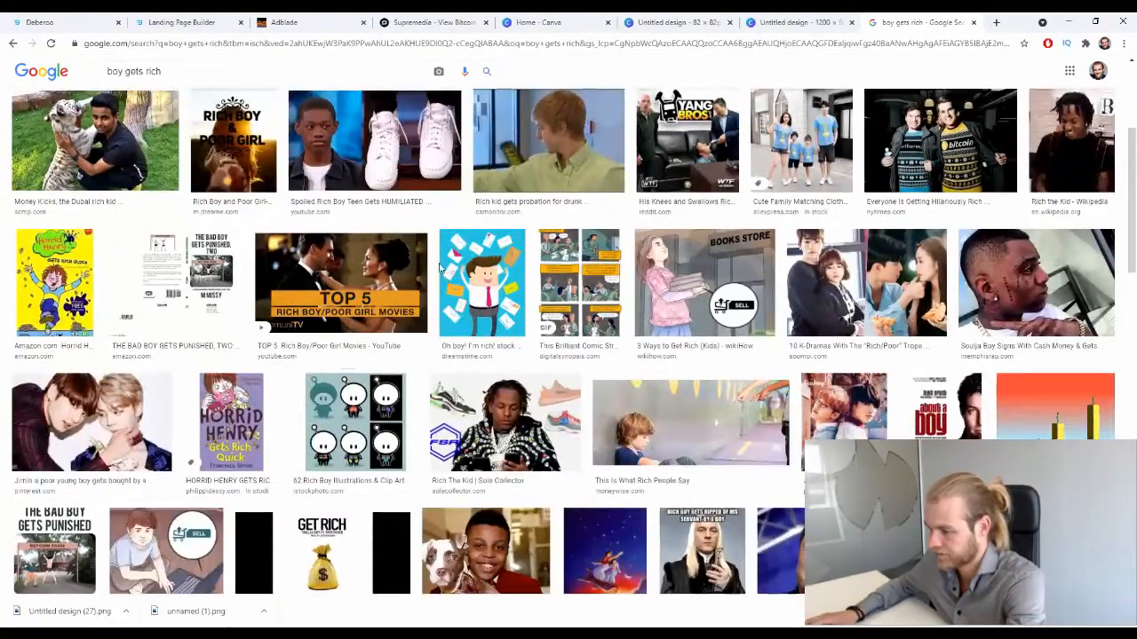
scroll(439, 268, "down", 3)
scroll(441, 267, "down", 2)
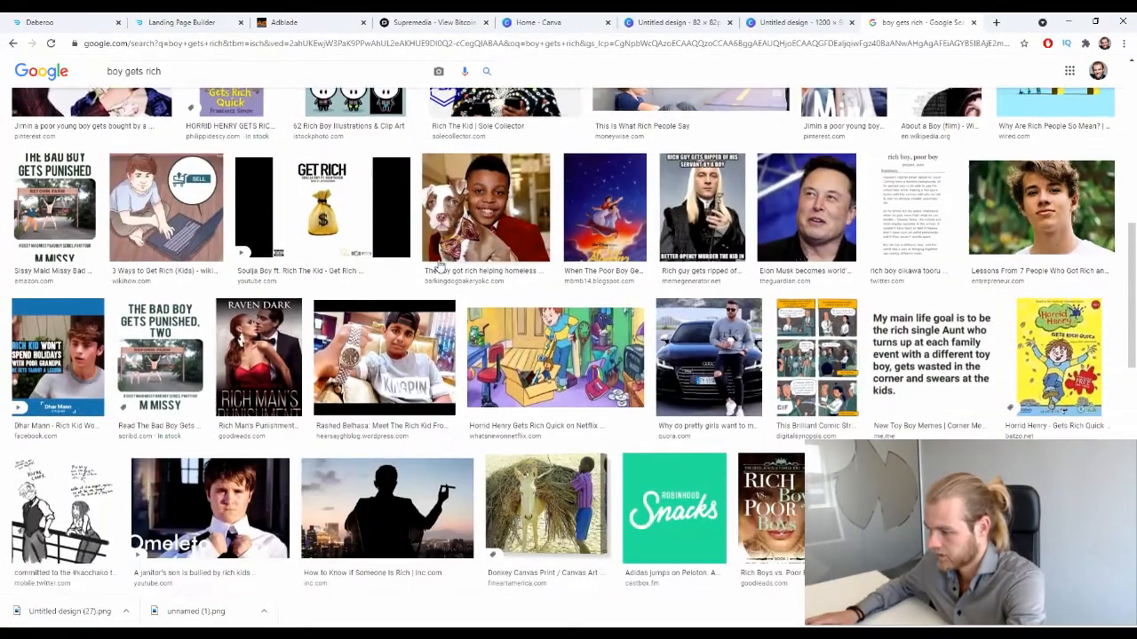
Preview the photo of the man leaning on a black Audi, close it and look through more "boy gets rich" results
left_click(700, 370)
scroll(339, 335, "down", 2)
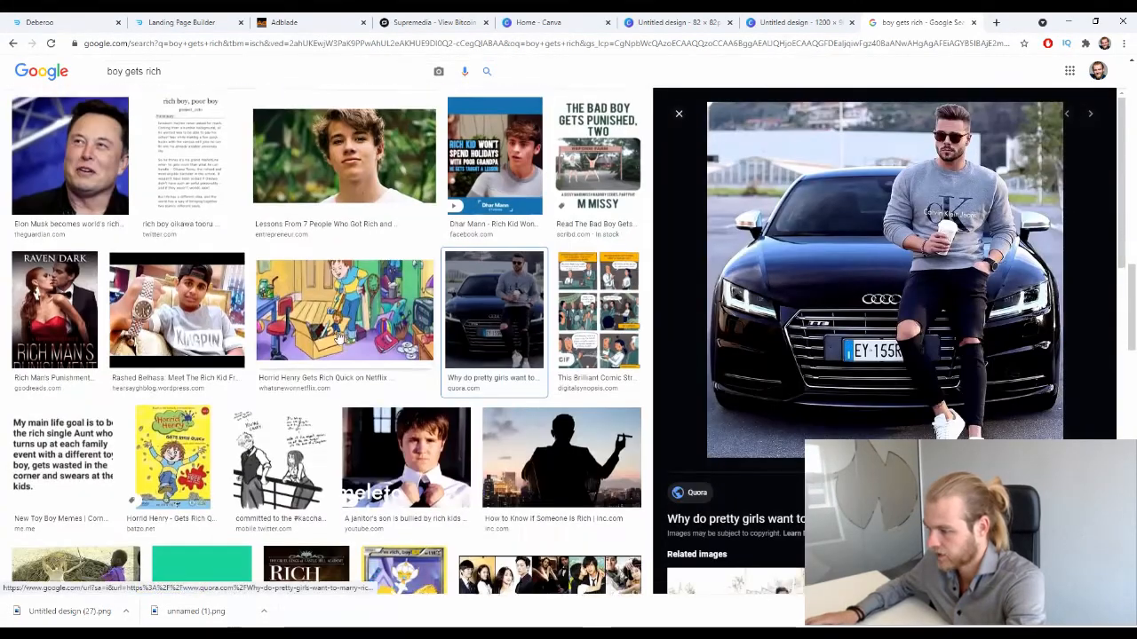
scroll(339, 336, "down", 3)
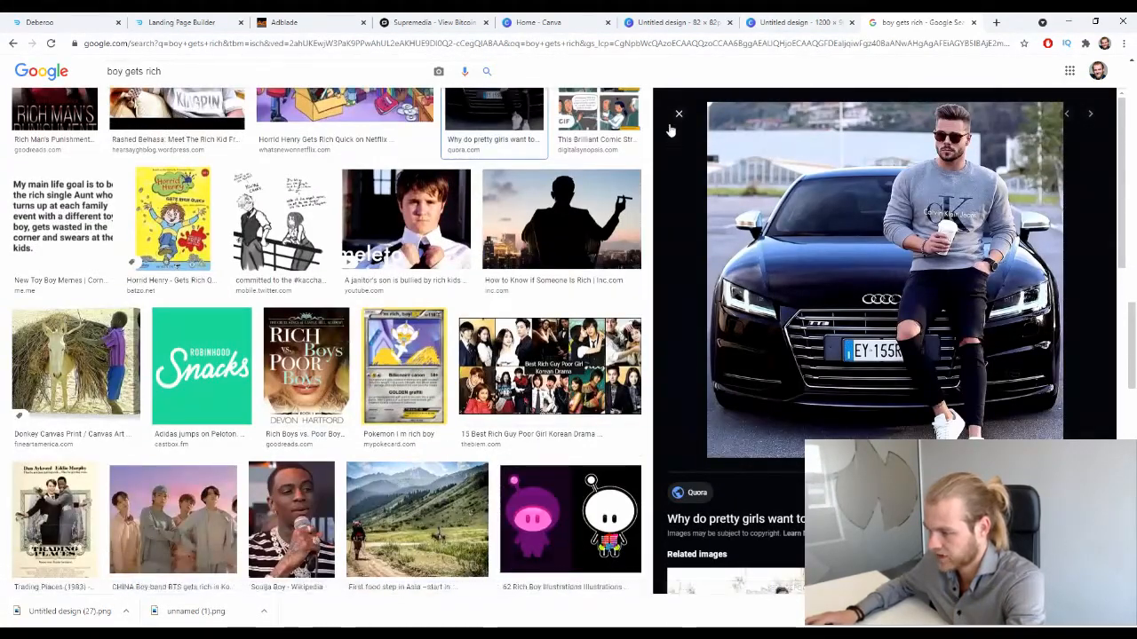
left_click(678, 114)
scroll(545, 304, "down", 2)
scroll(549, 297, "down", 3)
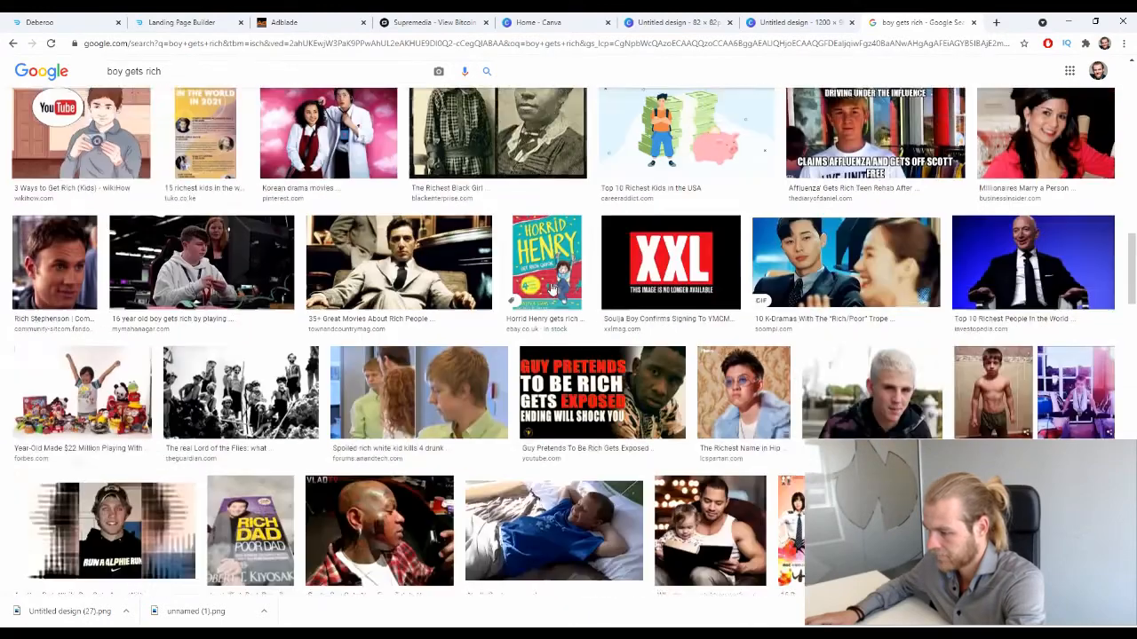
scroll(551, 287, "down", 3)
Search Google Images for "man shows off money", preview the photo of the man in a straw hat fanning banknotes, and close it
triple_click(346, 76)
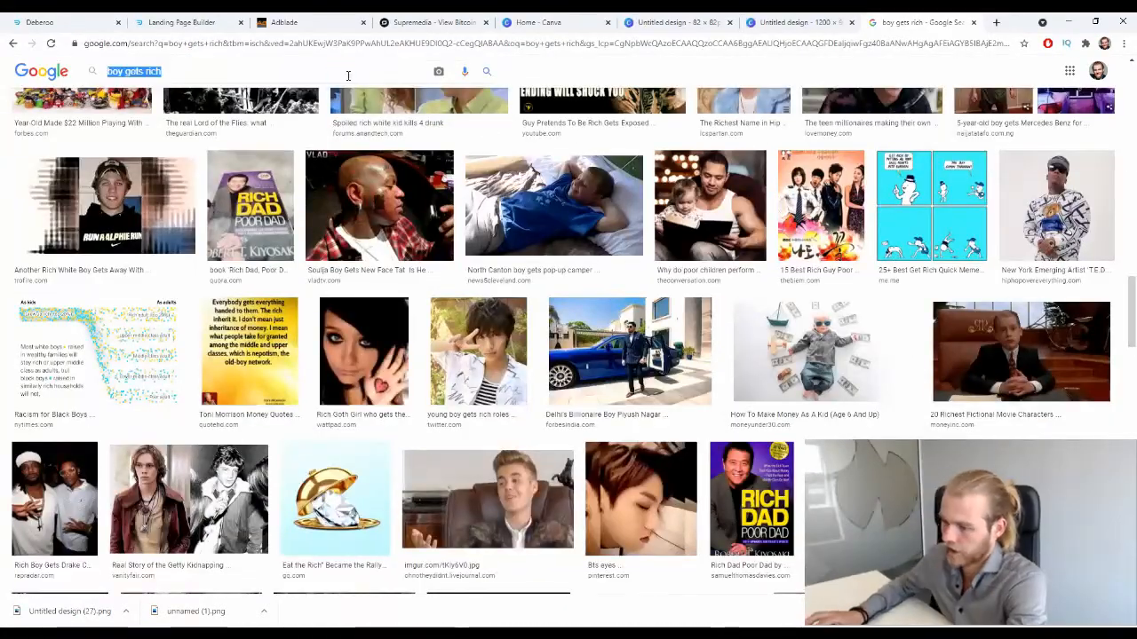
type("man shows o")
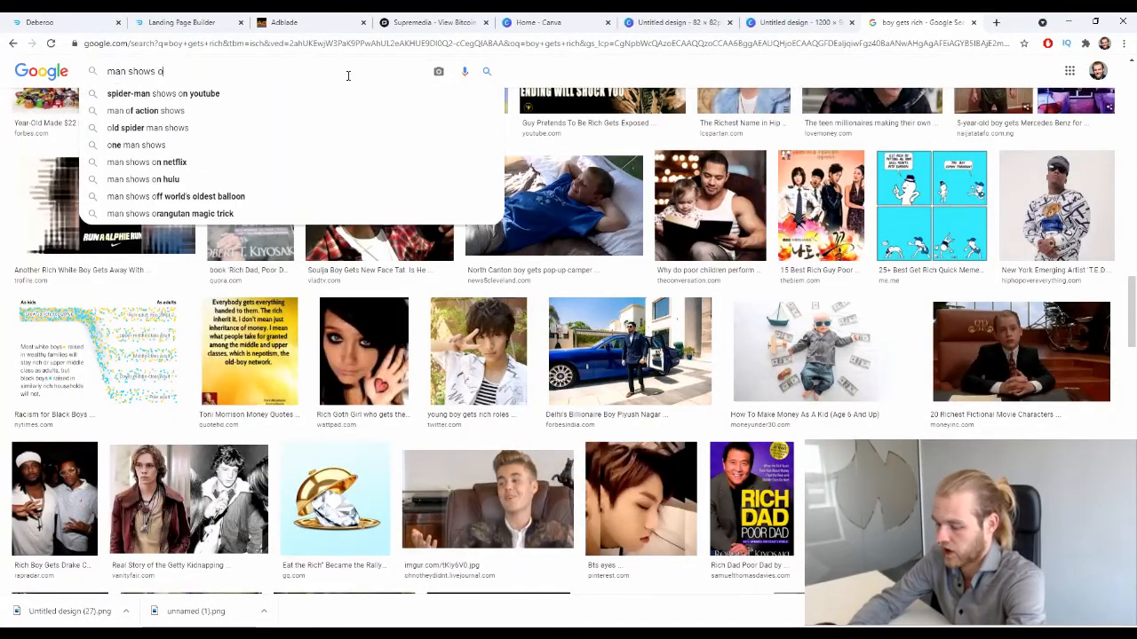
type("ff money")
key("Return")
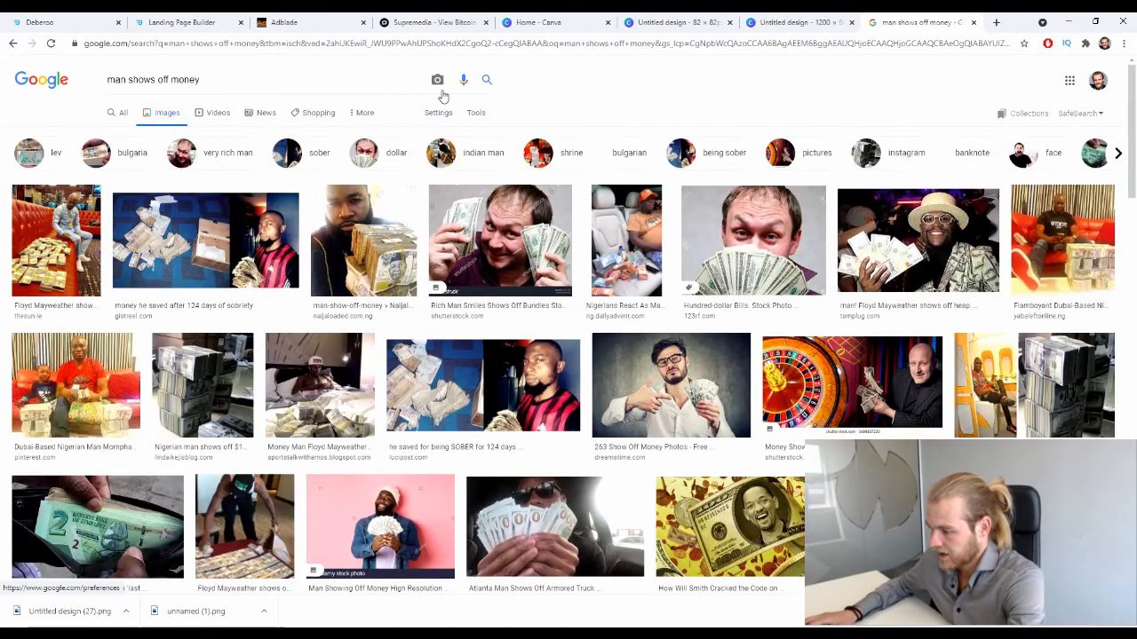
left_click(904, 216)
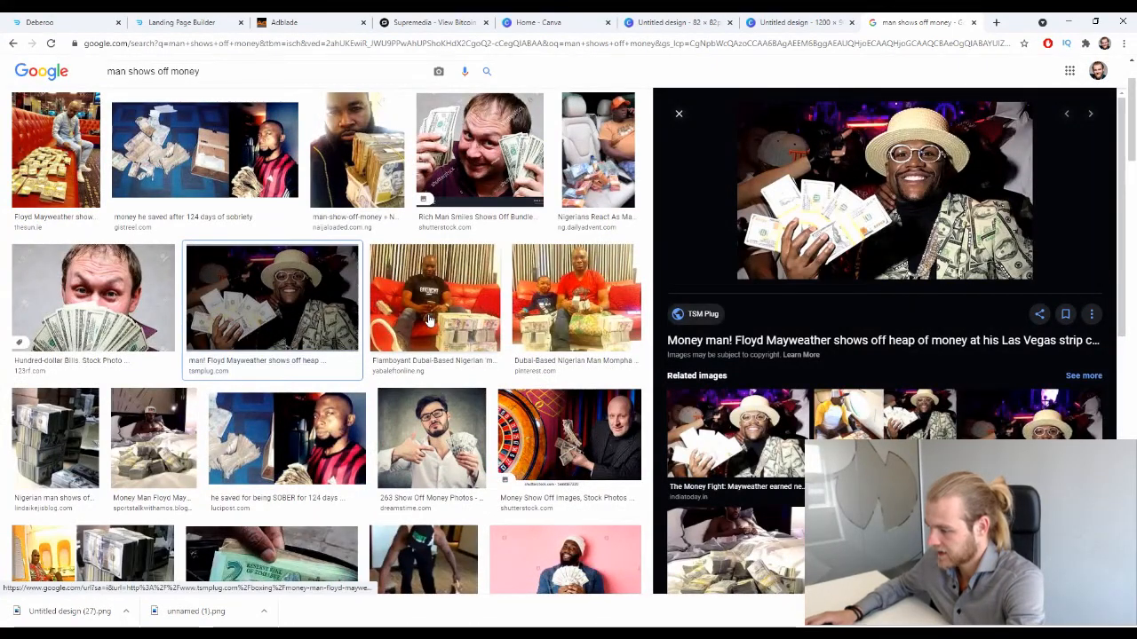
left_click(678, 114)
Look through the "man shows off money" results for a photo that suits the large ad image
scroll(378, 329, "down", 3)
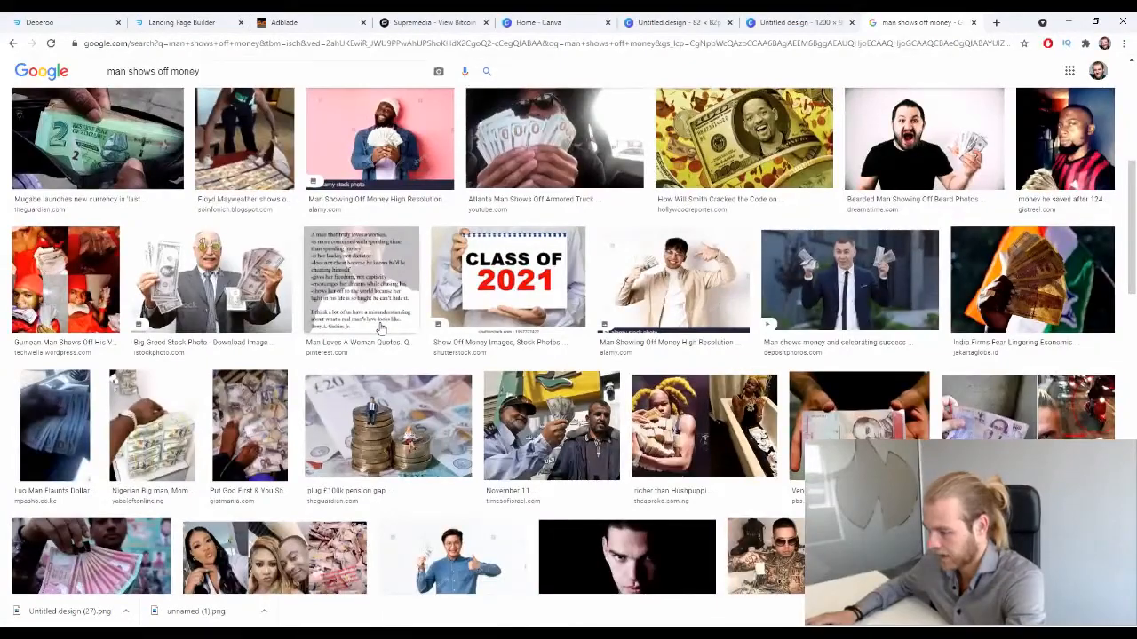
scroll(382, 329, "down", 5)
scroll(389, 321, "down", 7)
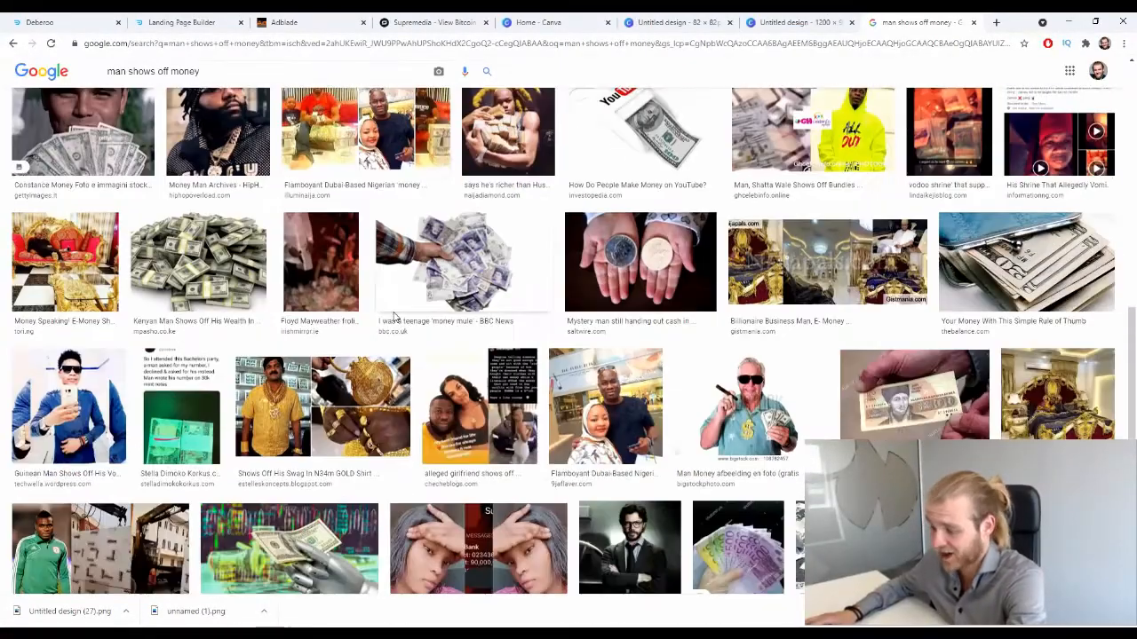
scroll(393, 318, "down", 7)
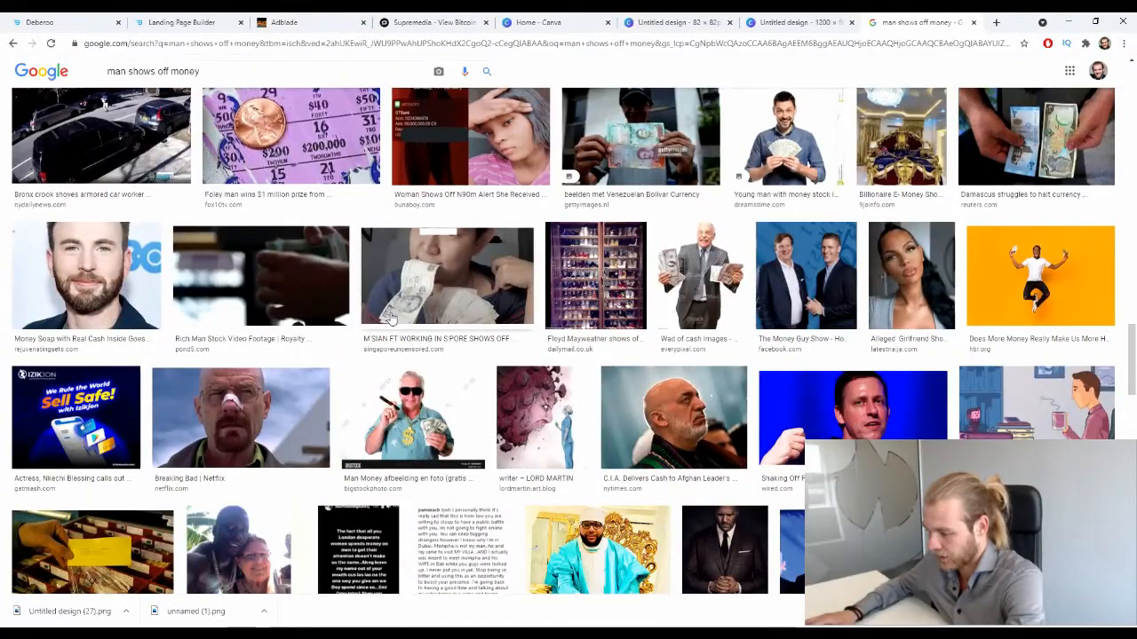
scroll(391, 318, "down", 7)
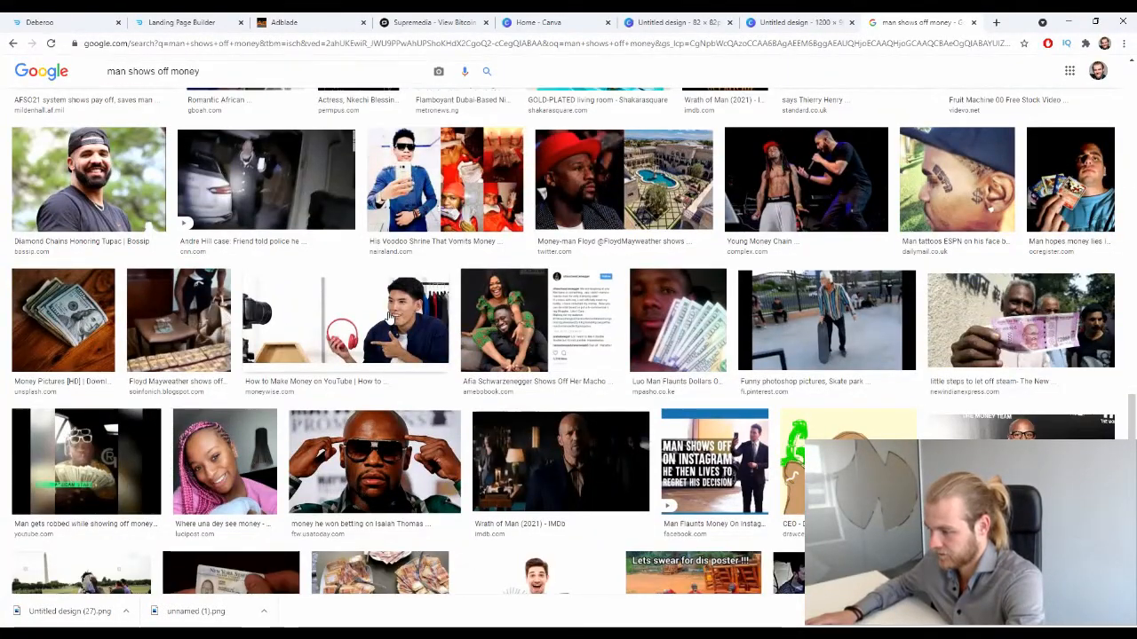
scroll(389, 318, "down", 3)
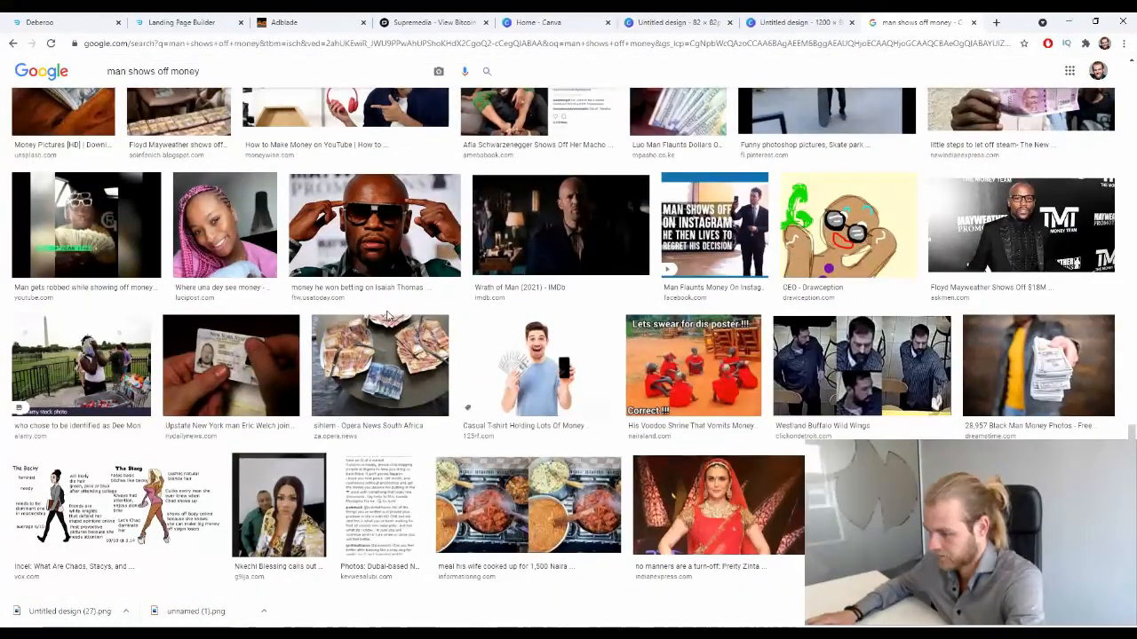
scroll(387, 315, "down", 3)
scroll(386, 315, "down", 3)
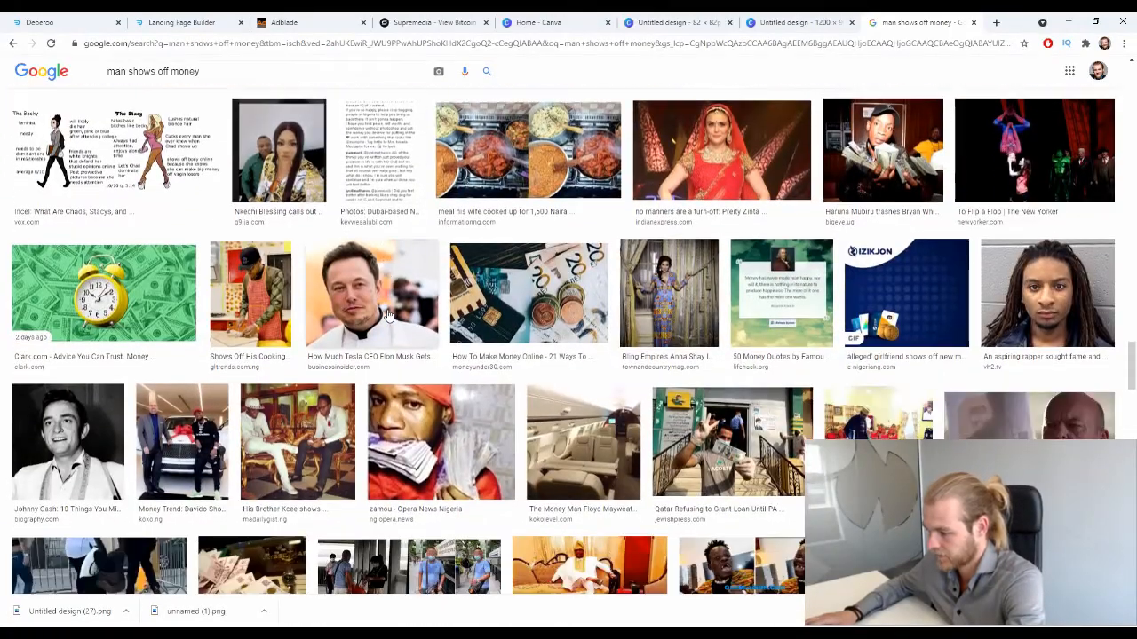
scroll(388, 315, "down", 4)
scroll(391, 317, "up", 5)
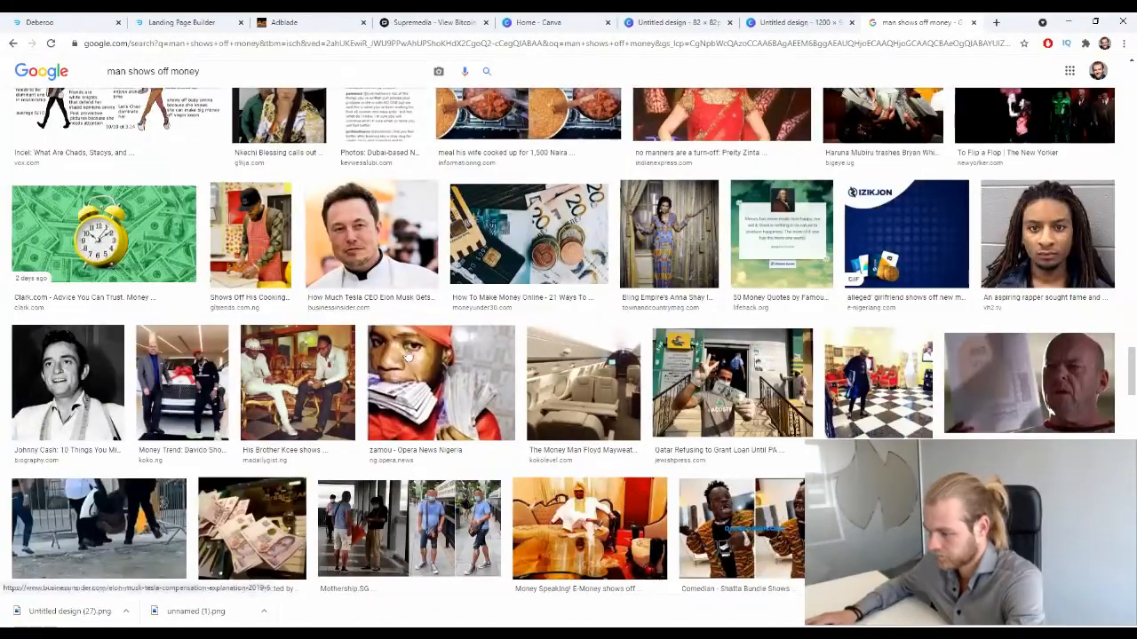
Preview the photo of the man in red holding stacks of banknotes and look through more "man shows off money" results
left_click(448, 387)
scroll(581, 389, "down", 5)
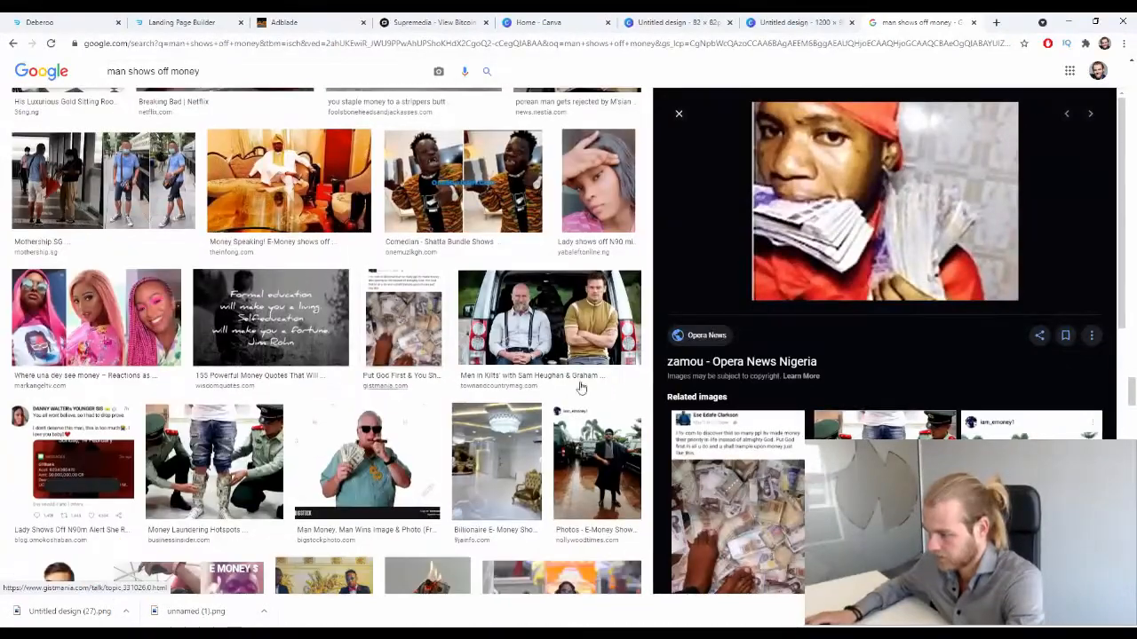
scroll(326, 346, "down", 5)
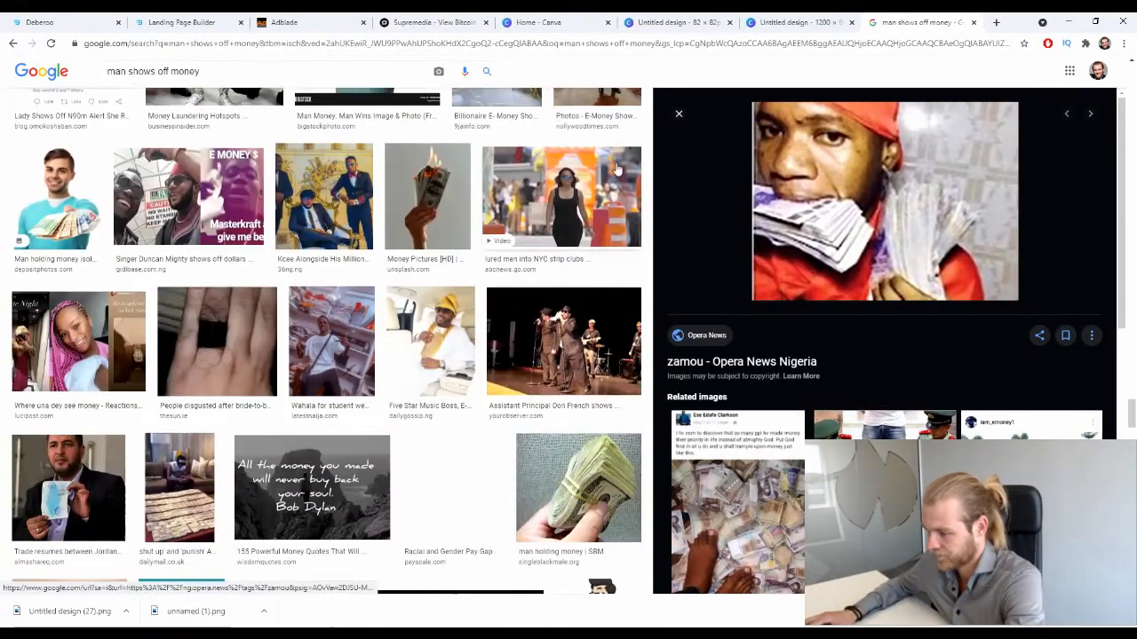
scroll(453, 302, "down", 2)
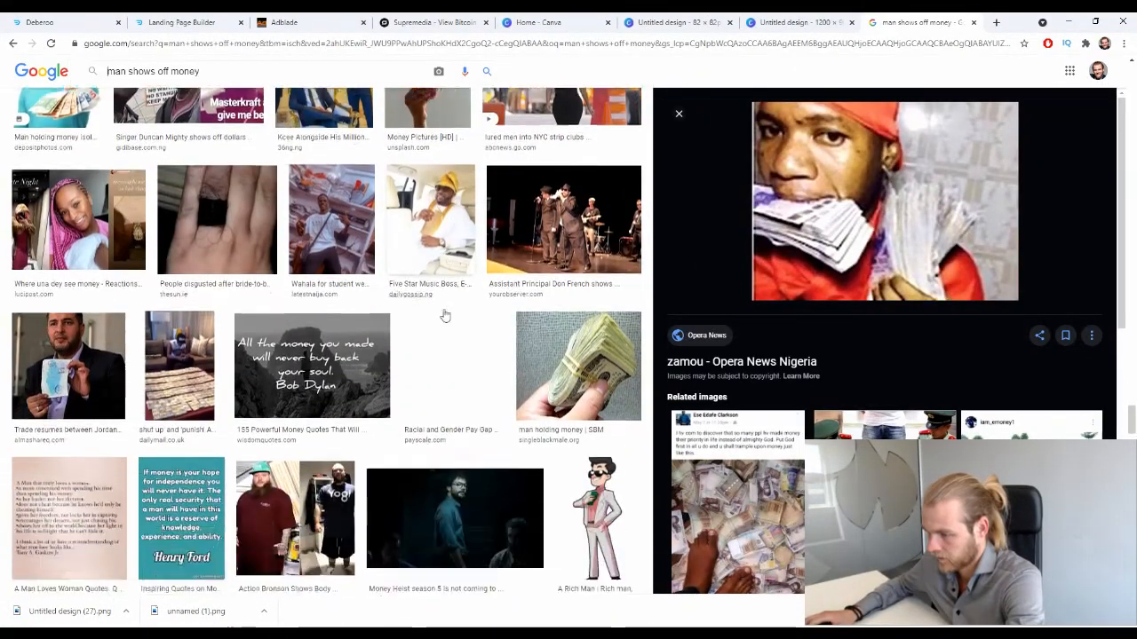
scroll(461, 278, "down", 7)
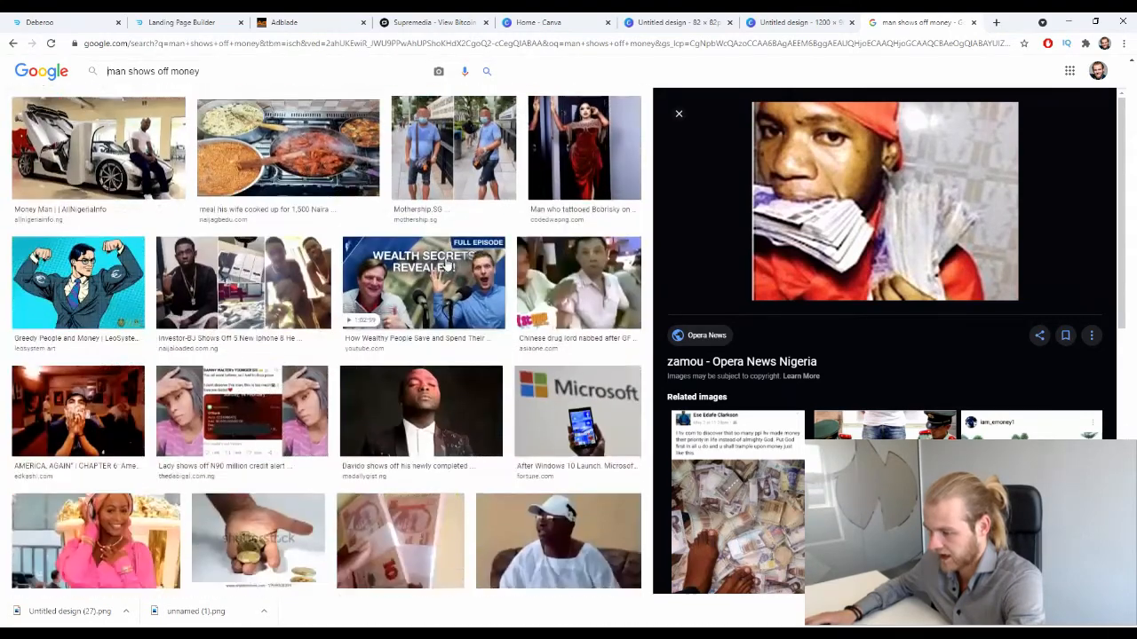
scroll(448, 265, "down", 10)
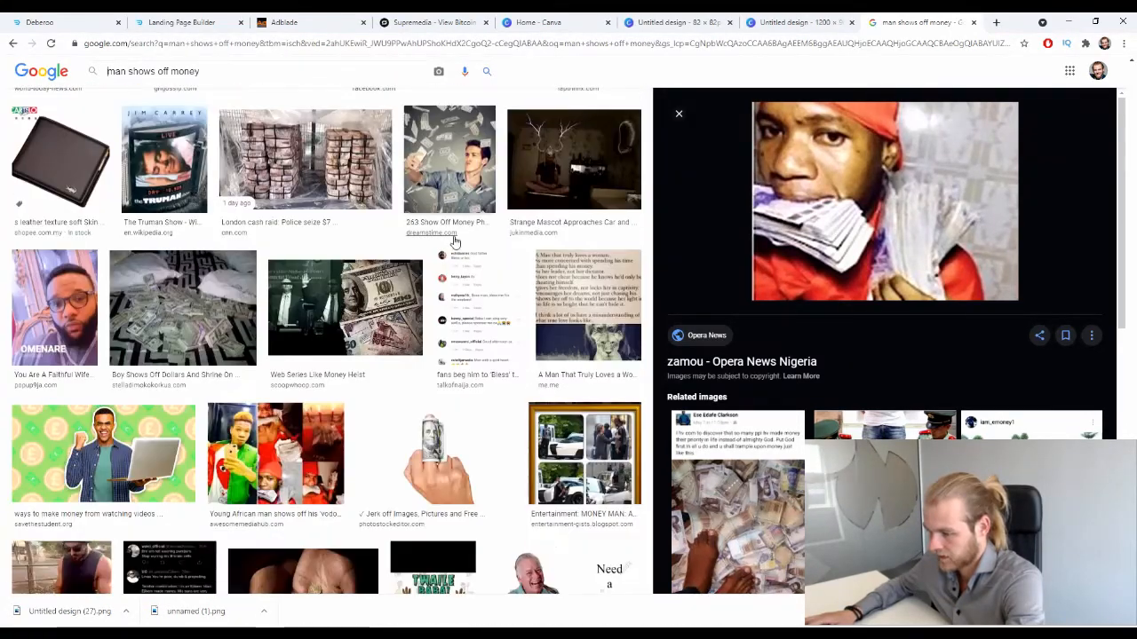
scroll(432, 229, "down", 3)
scroll(432, 224, "down", 2)
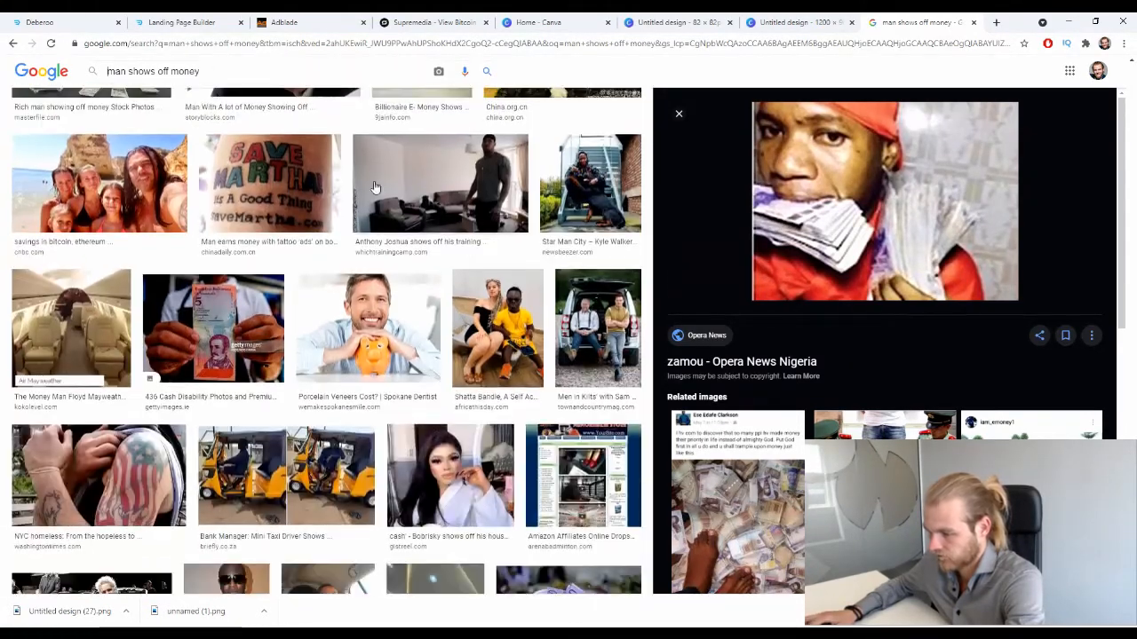
Replace the image search query with "expensive car and money" and look through the results for a suitable photo
key("ctrl+a")
type("ex")
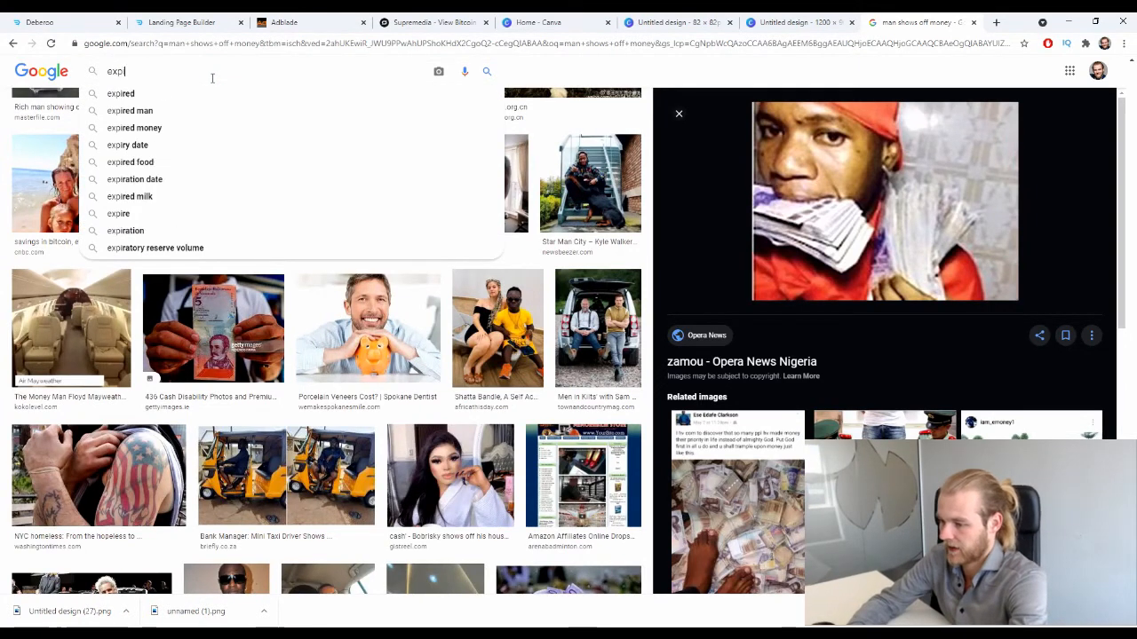
type("pisv")
key("BackSpace")
type("edi")
key("BackSpace")
key("BackSpace")
key("BackSpace")
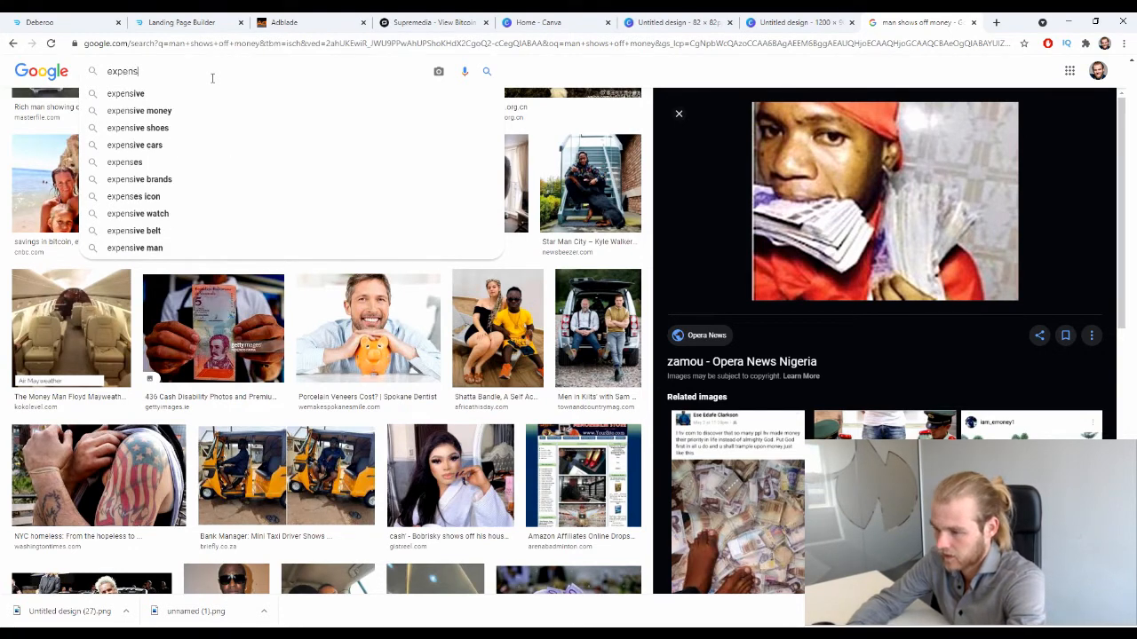
key("BackSpace")
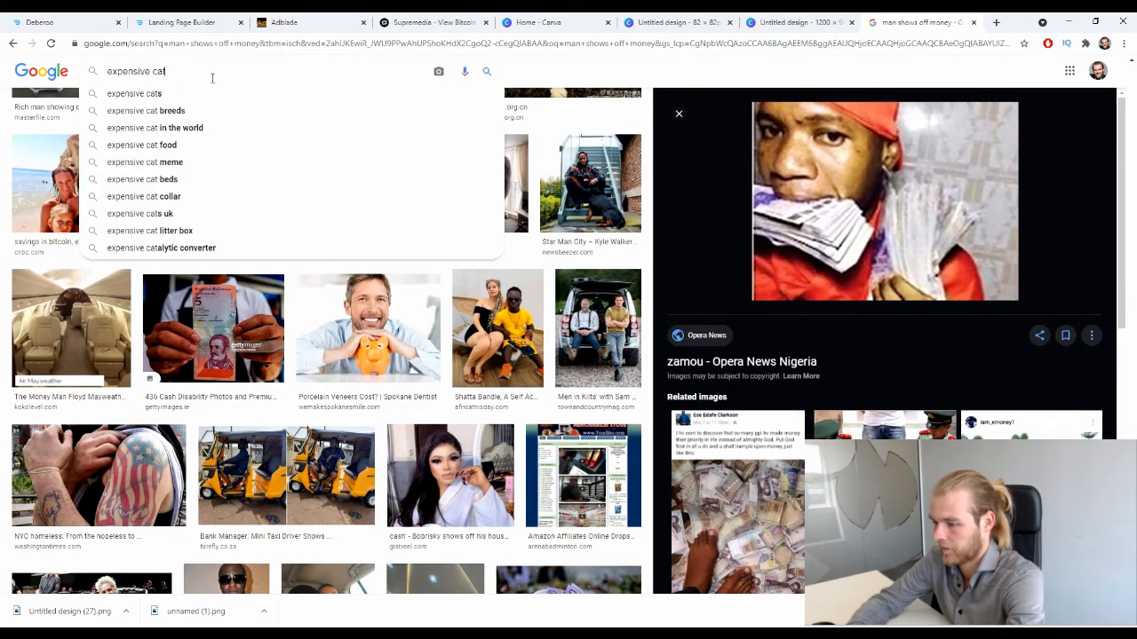
type("r and mone")
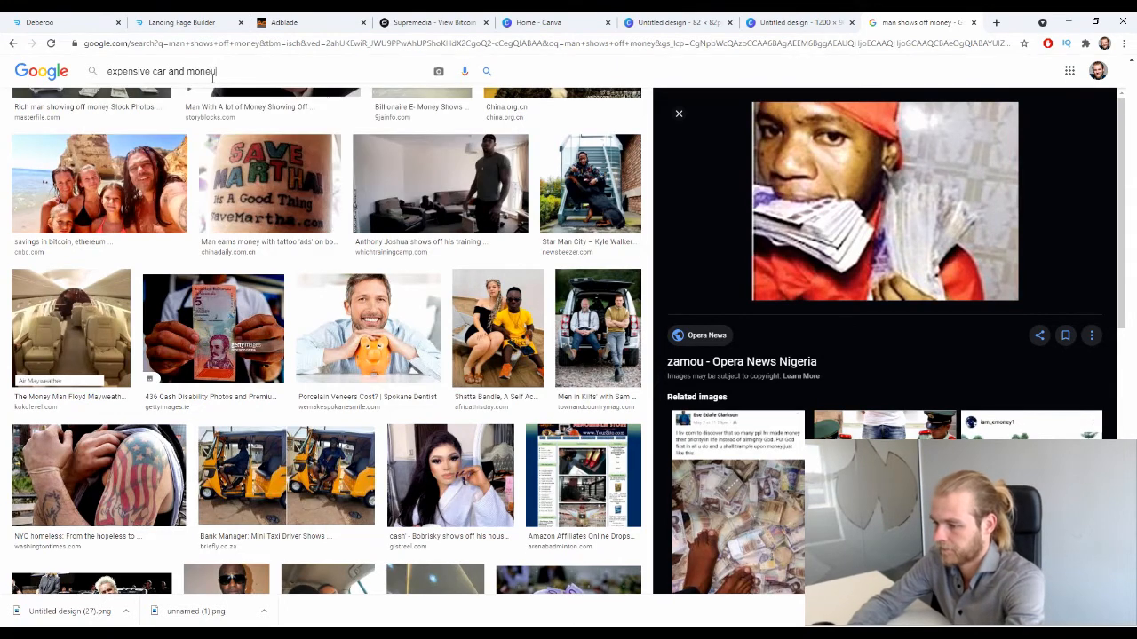
type("y")
key("Return")
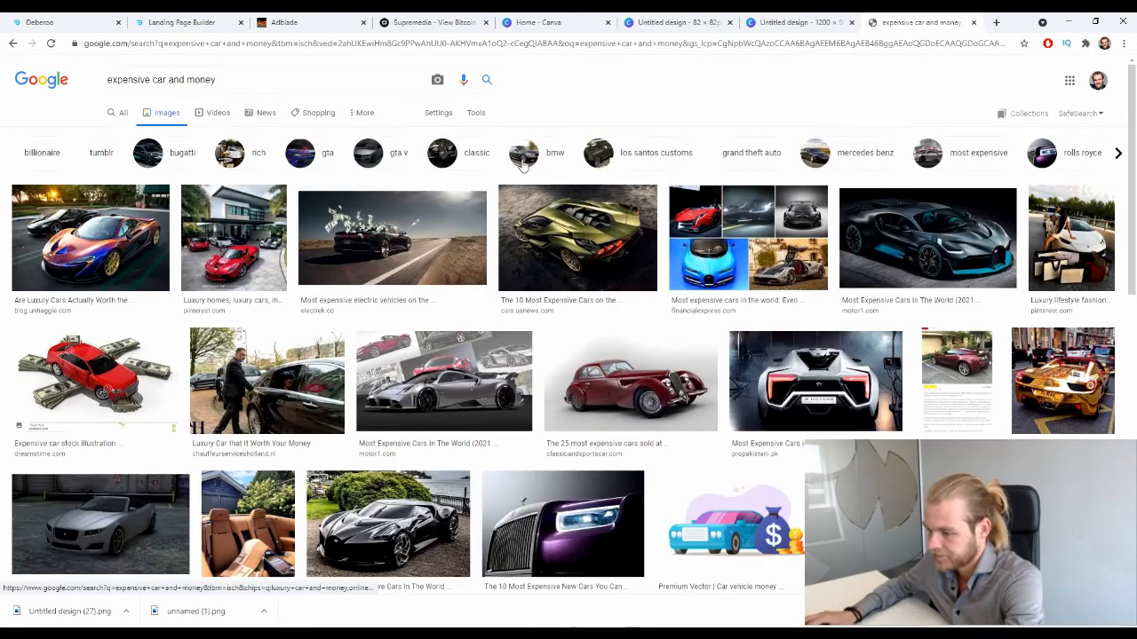
scroll(371, 162, "down", 3)
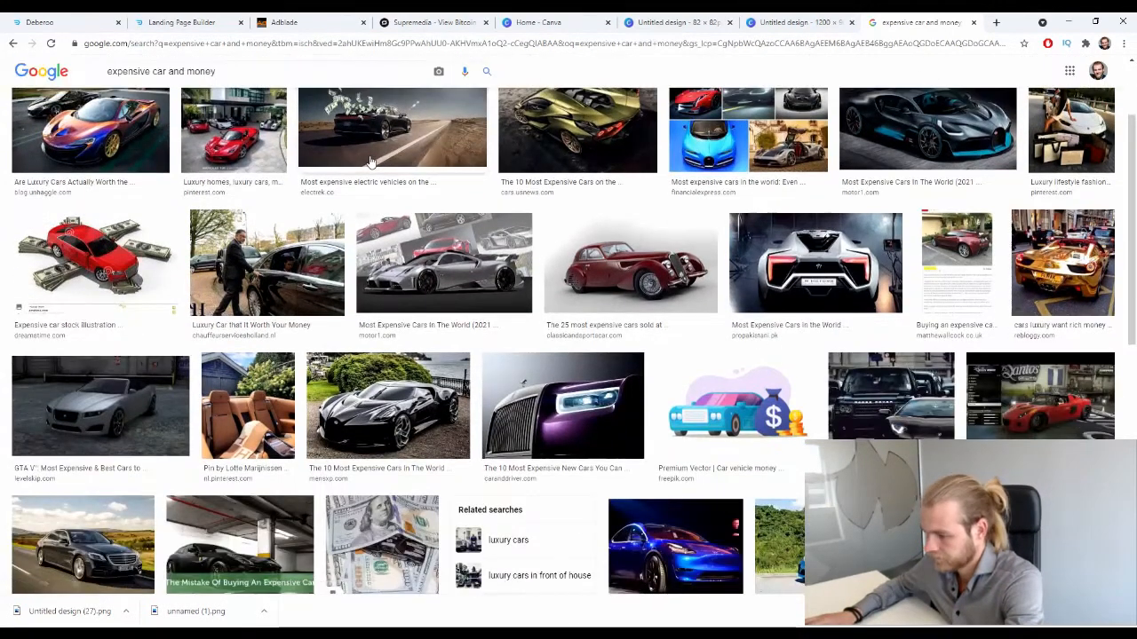
scroll(371, 163, "down", 3)
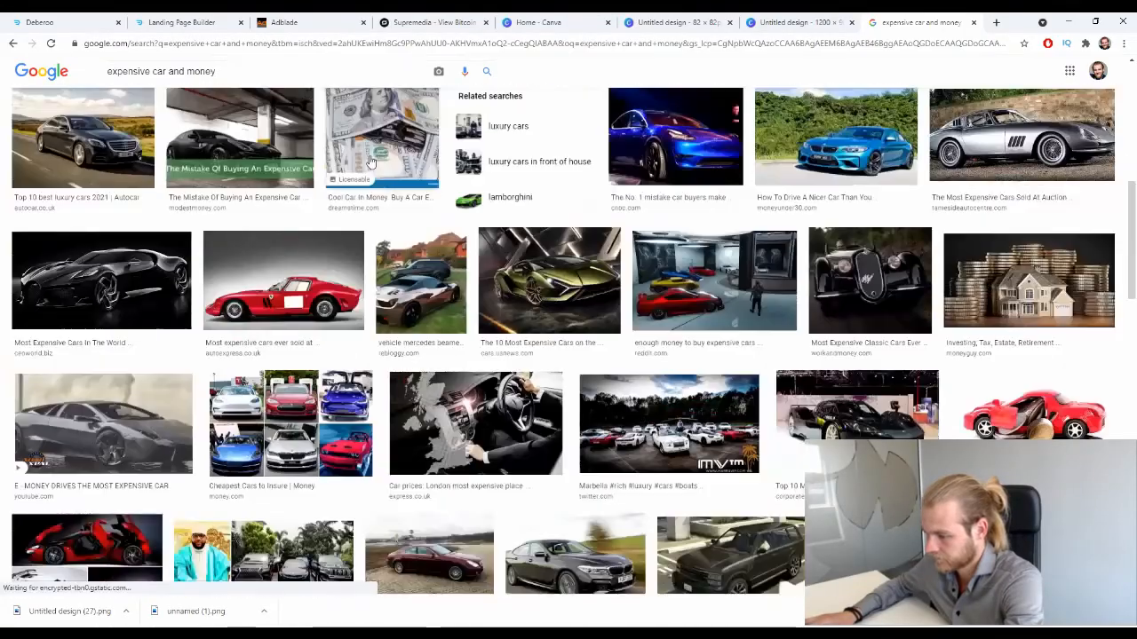
scroll(369, 162, "down", 3)
scroll(370, 162, "down", 6)
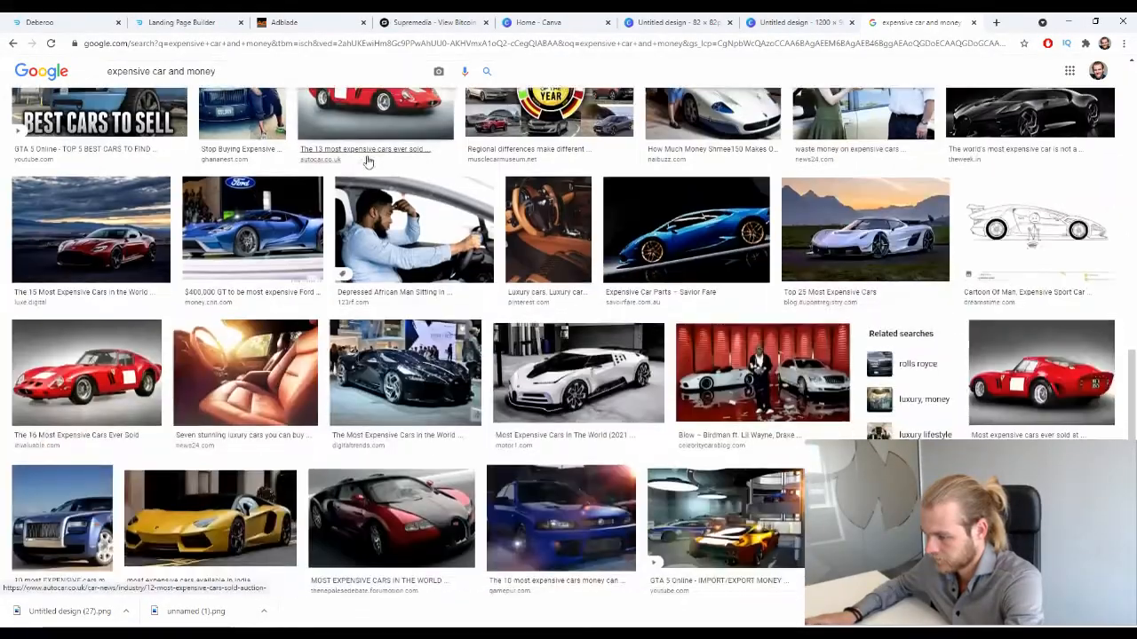
scroll(369, 163, "up", 3)
Search Google Images for "rich guy showing off" and save the photo of the couple dining at the hood of a white Rolls-Royce
triple_click(240, 70)
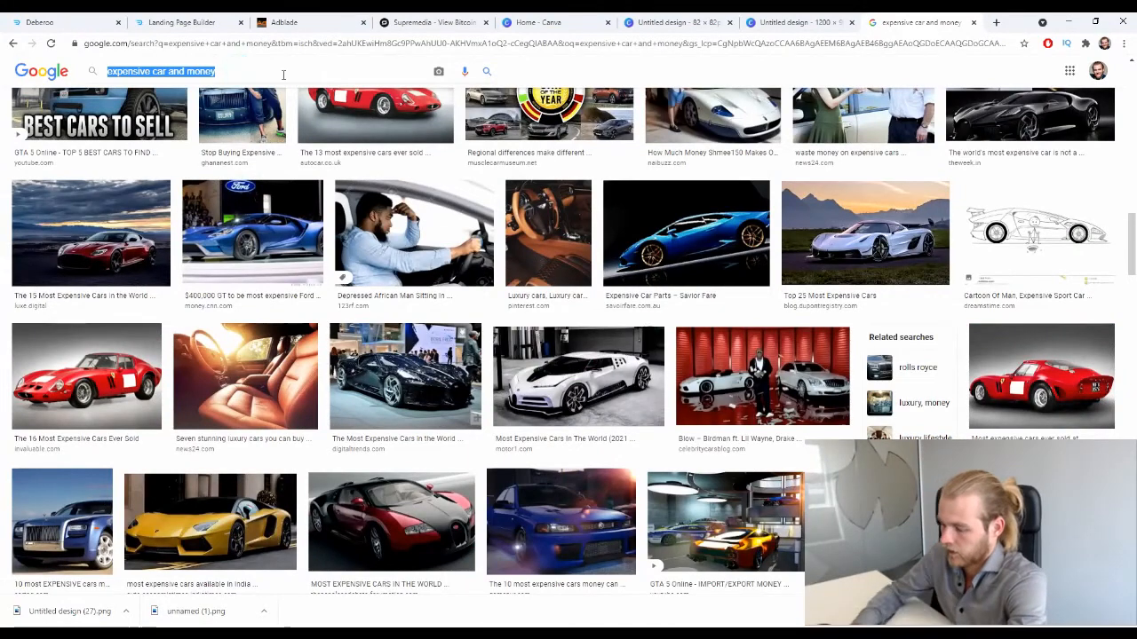
type("rich guy showing")
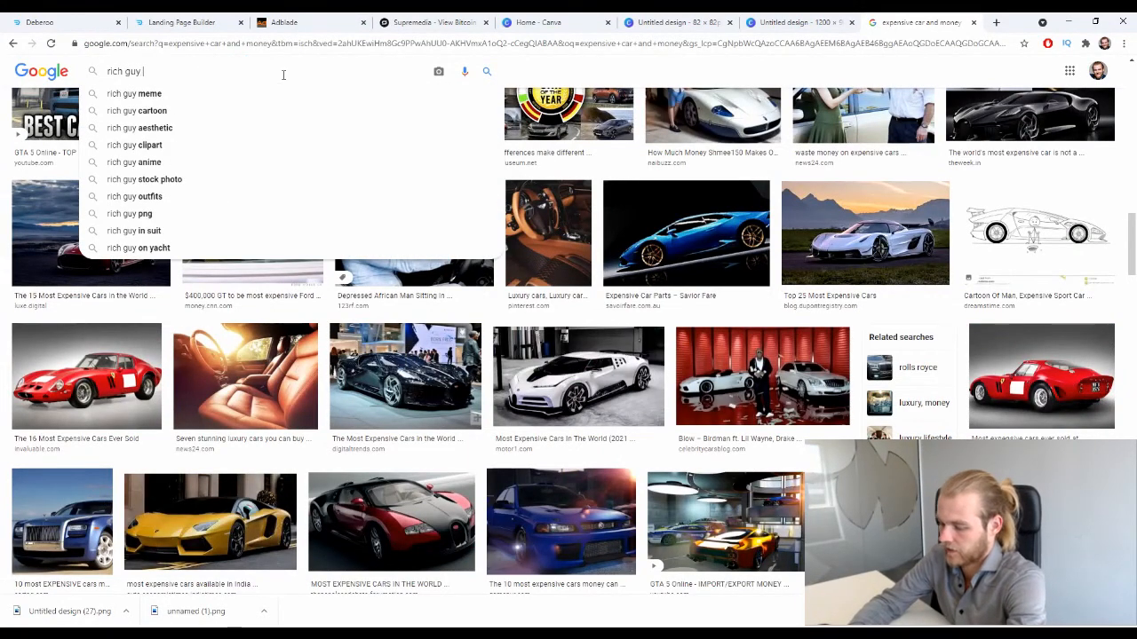
type(" off")
key("Return")
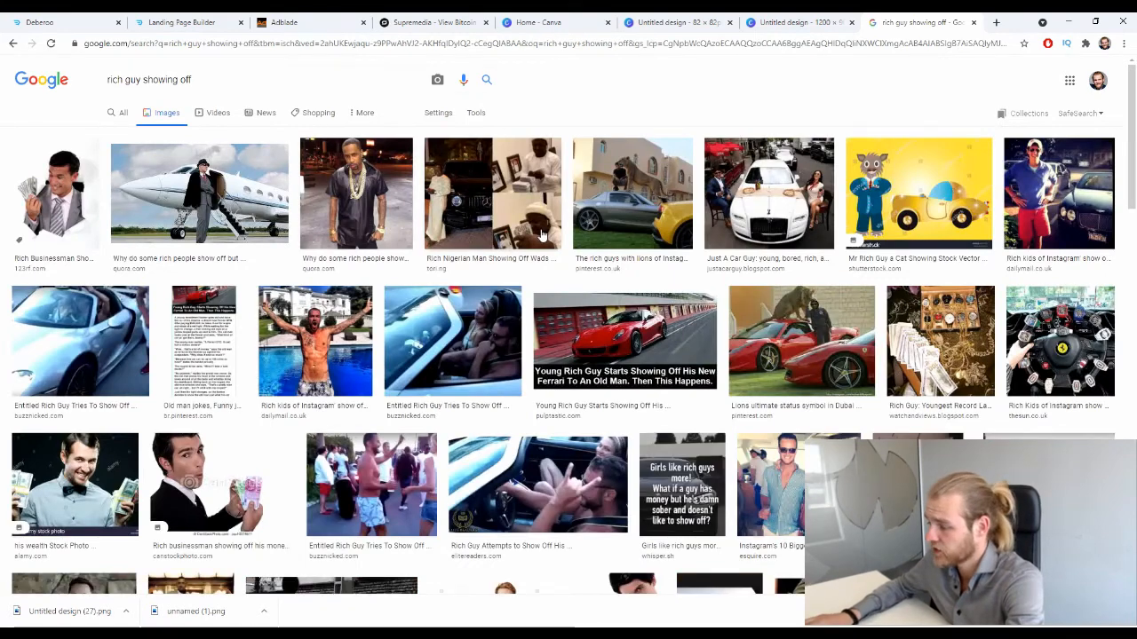
left_click(798, 219)
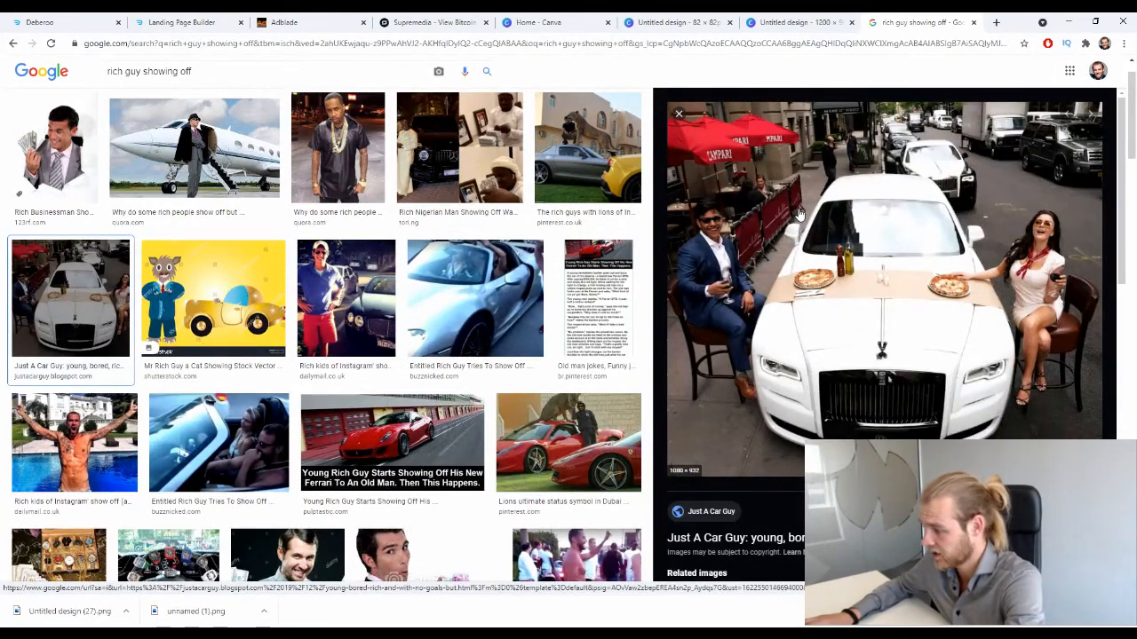
right_click(840, 232)
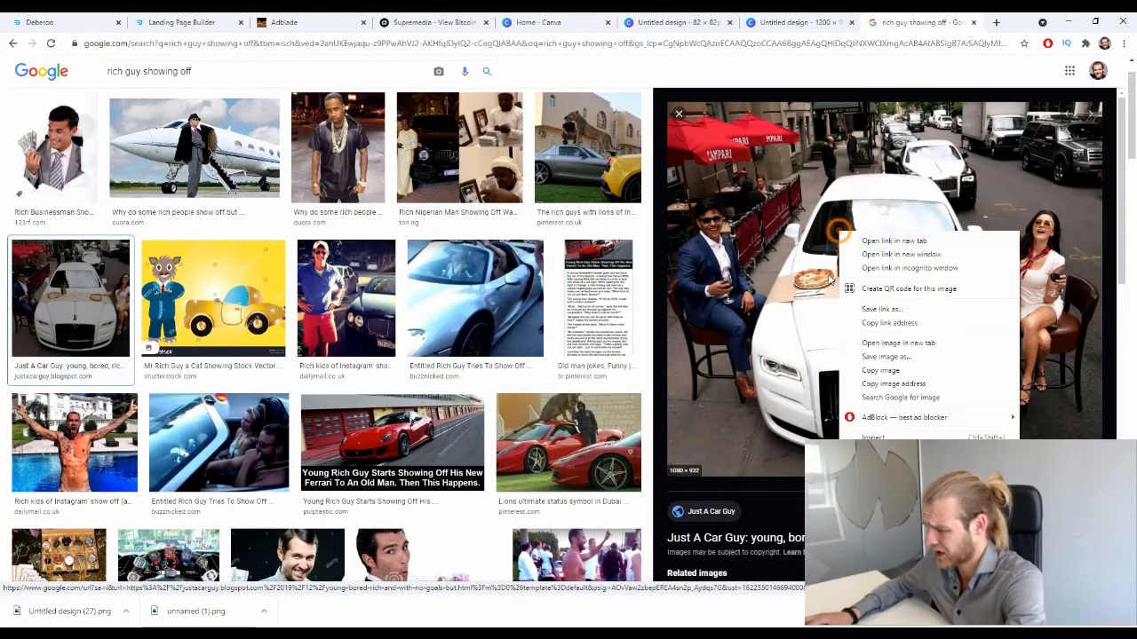
left_click(902, 357)
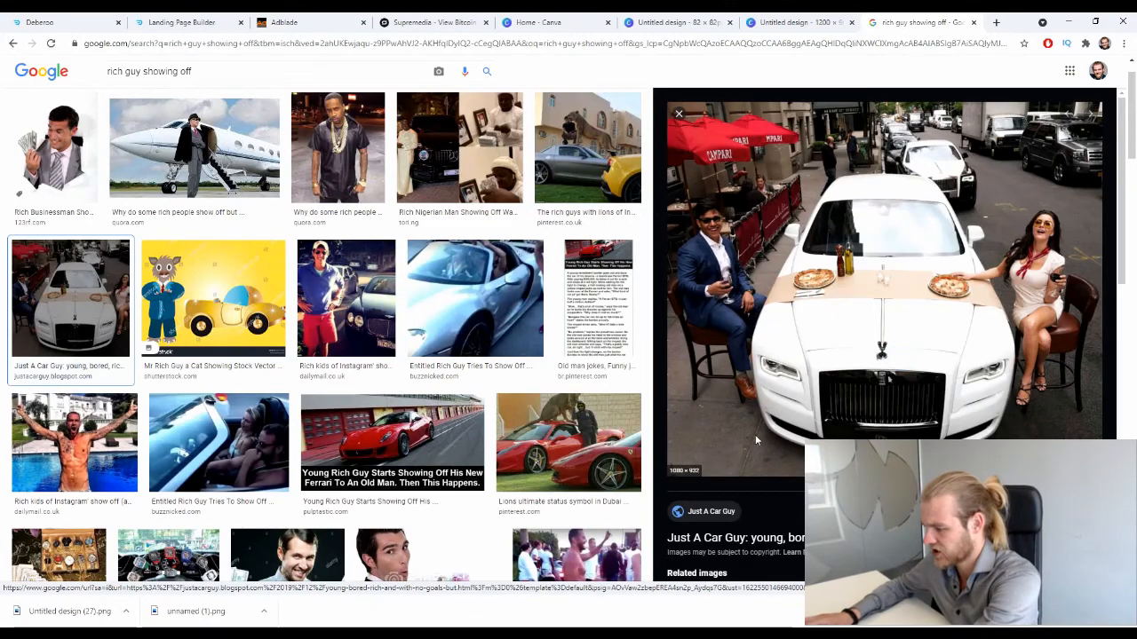
key("Return")
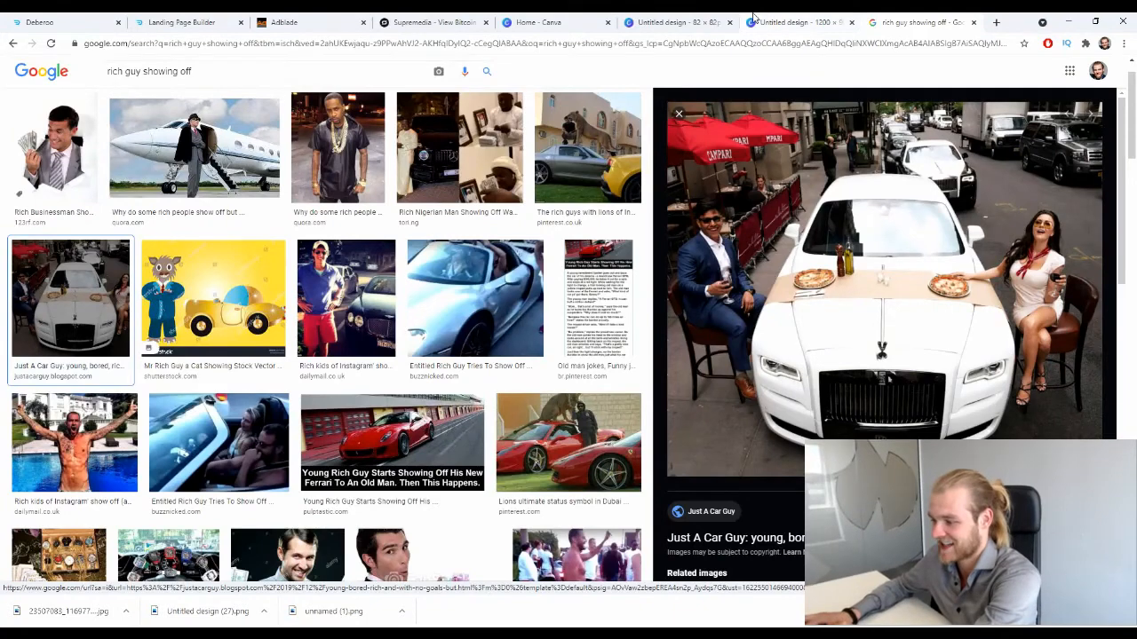
Switch to the 1200 × 900 px Canva design, upload the saved white car photo and place it so that it fills the page
left_click(782, 23)
left_click_drag(95, 615, 127, 228)
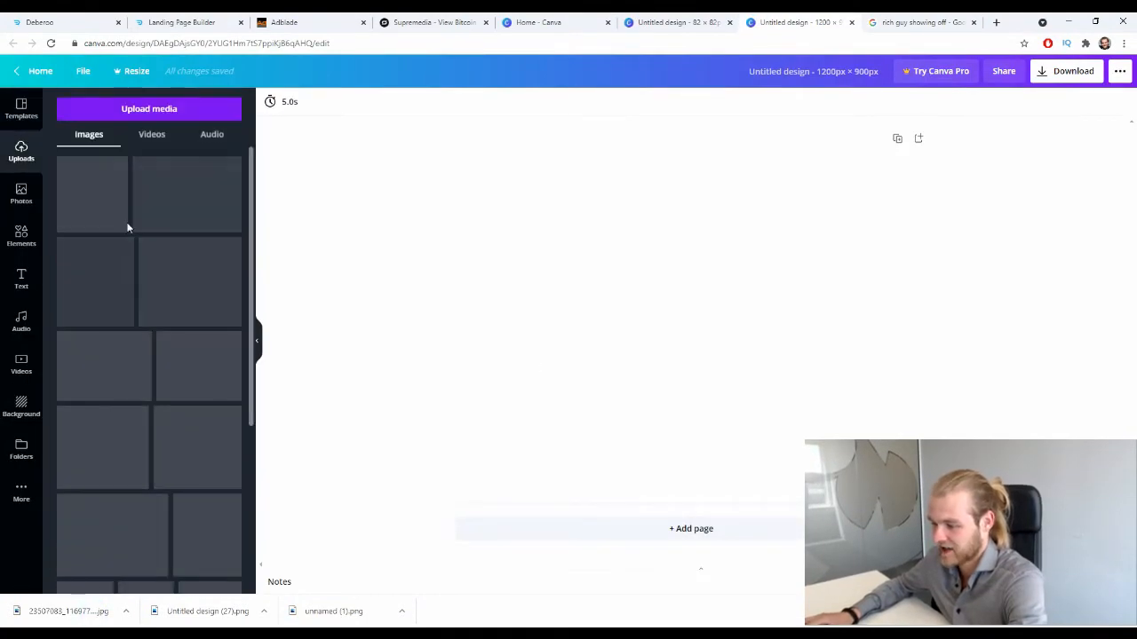
left_click(103, 220)
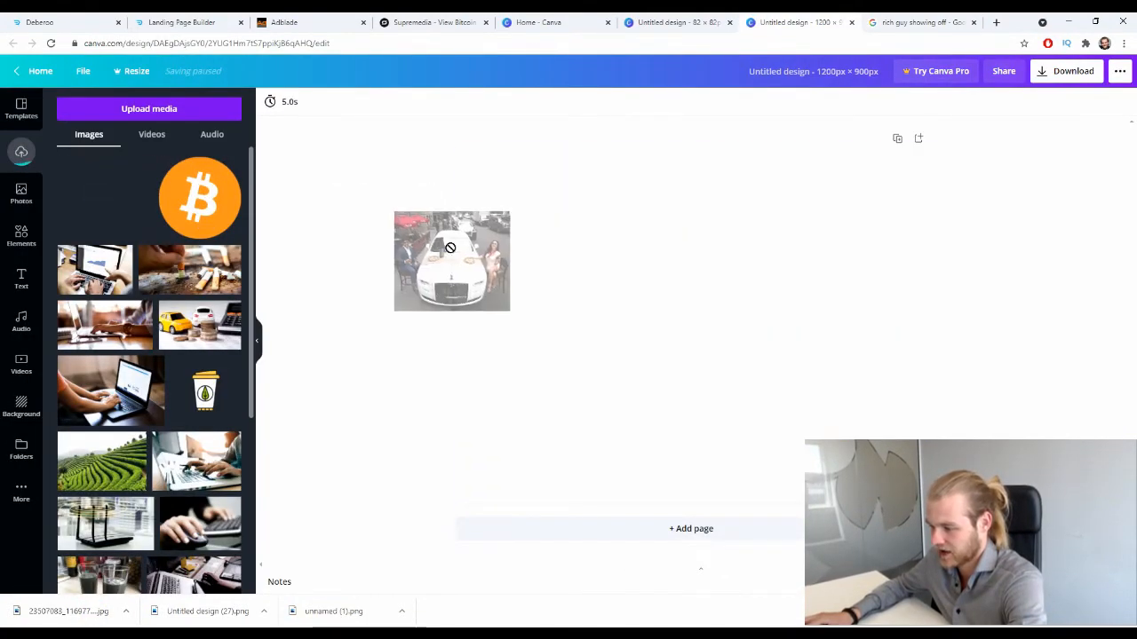
left_click_drag(467, 252, 464, 254)
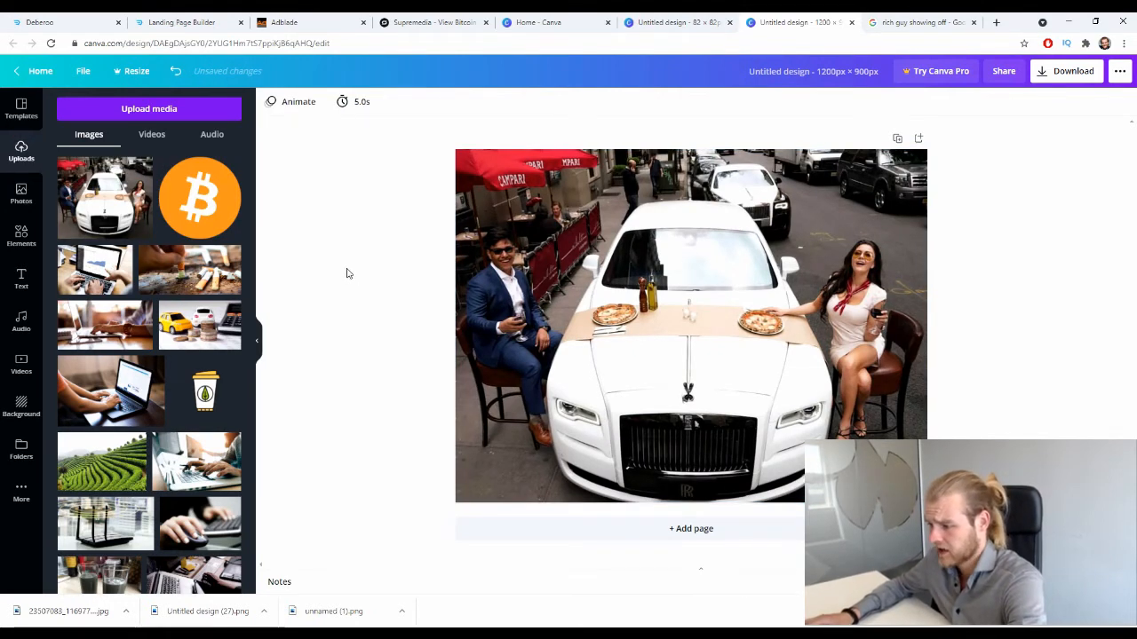
Adjust the white car photo to brightness 3, contrast 19 and saturation 39
left_click(510, 250)
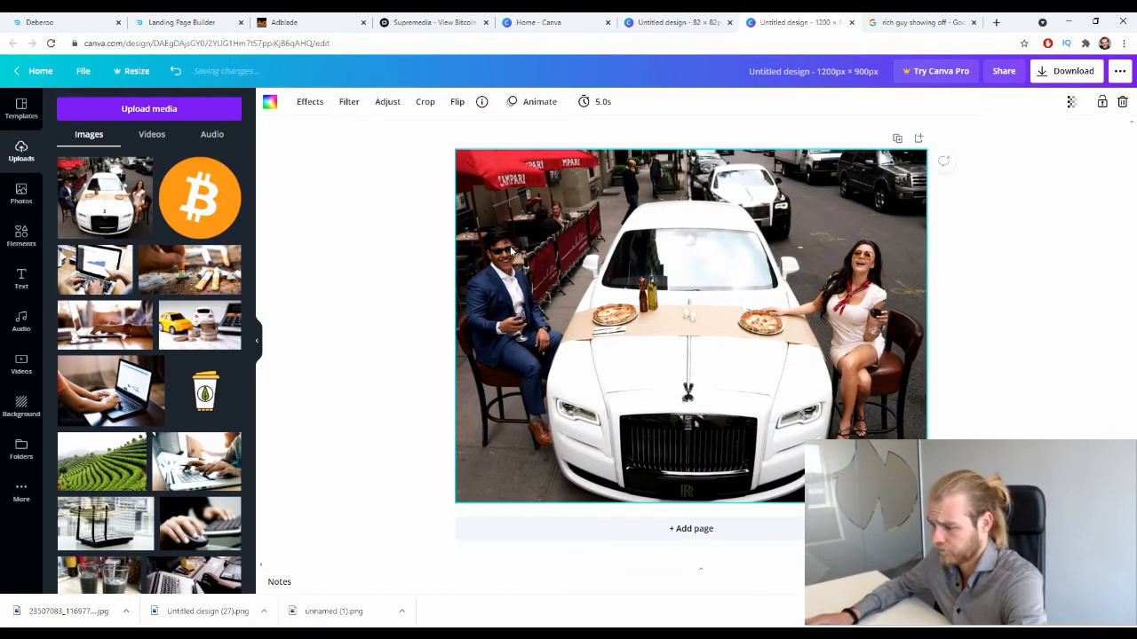
left_click(993, 228)
left_click(653, 258)
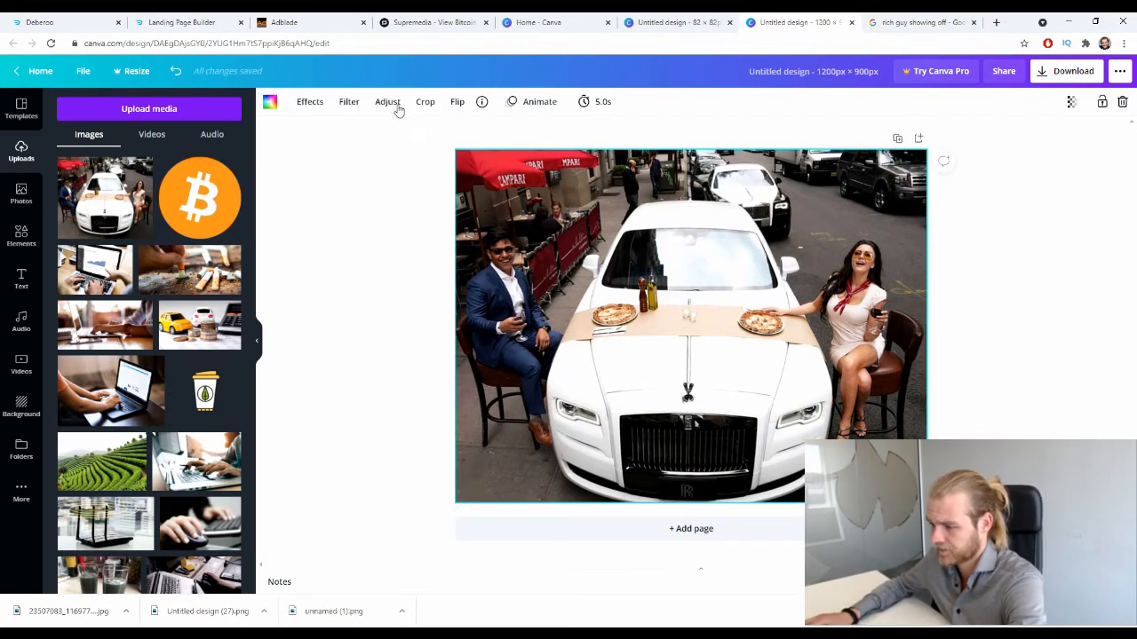
left_click(387, 101)
left_click(166, 179)
left_click_drag(169, 182, 149, 181)
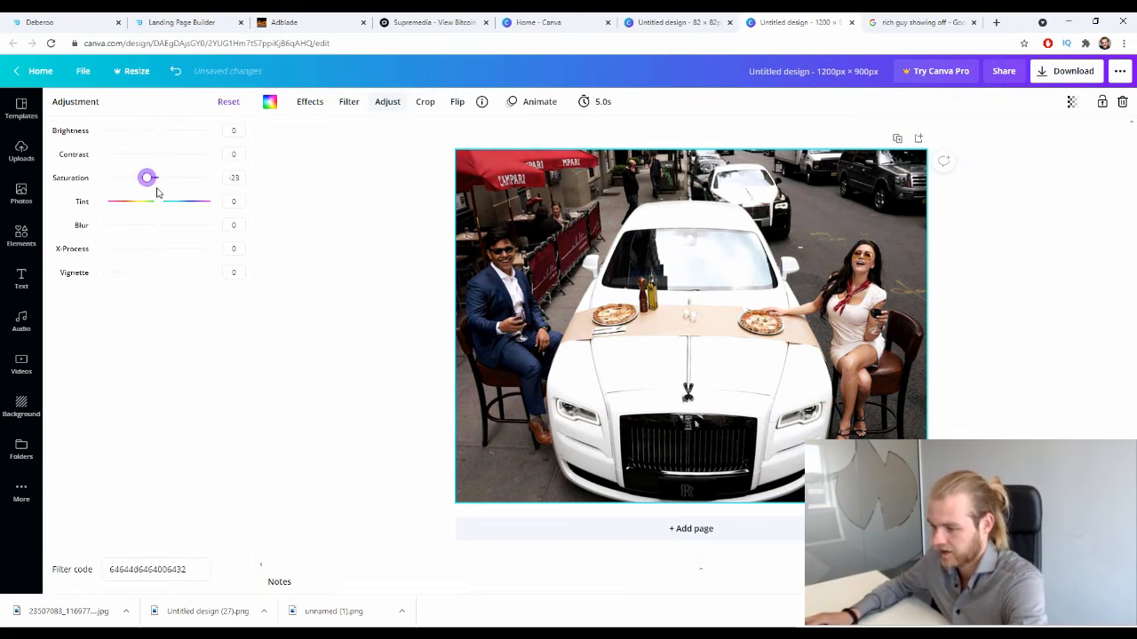
left_click_drag(149, 180, 160, 131)
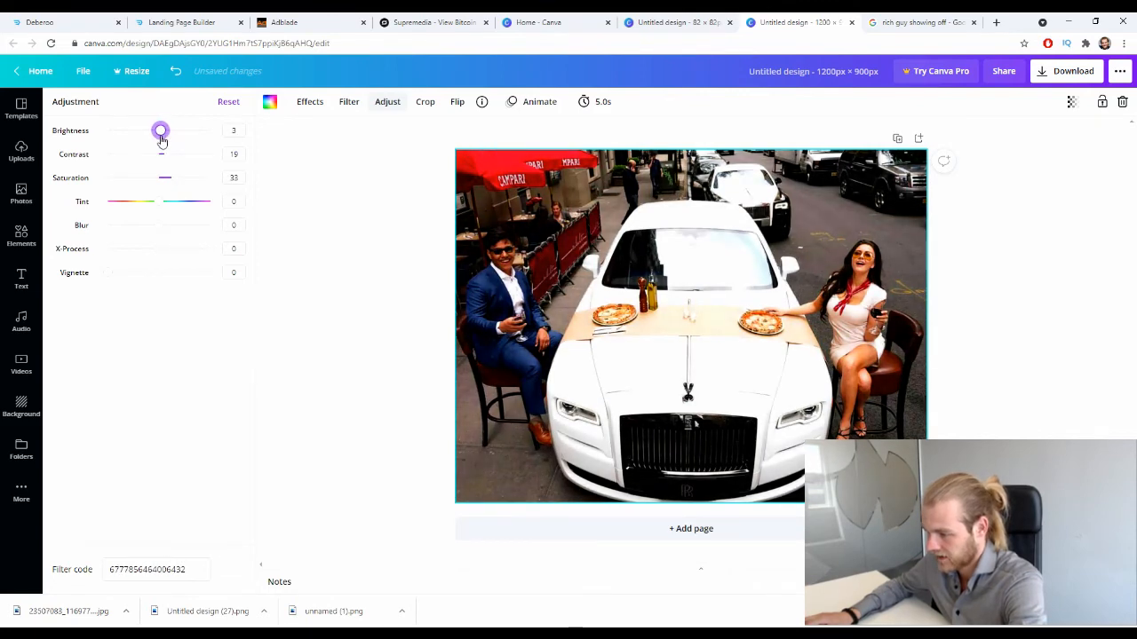
left_click_drag(166, 179, 177, 179)
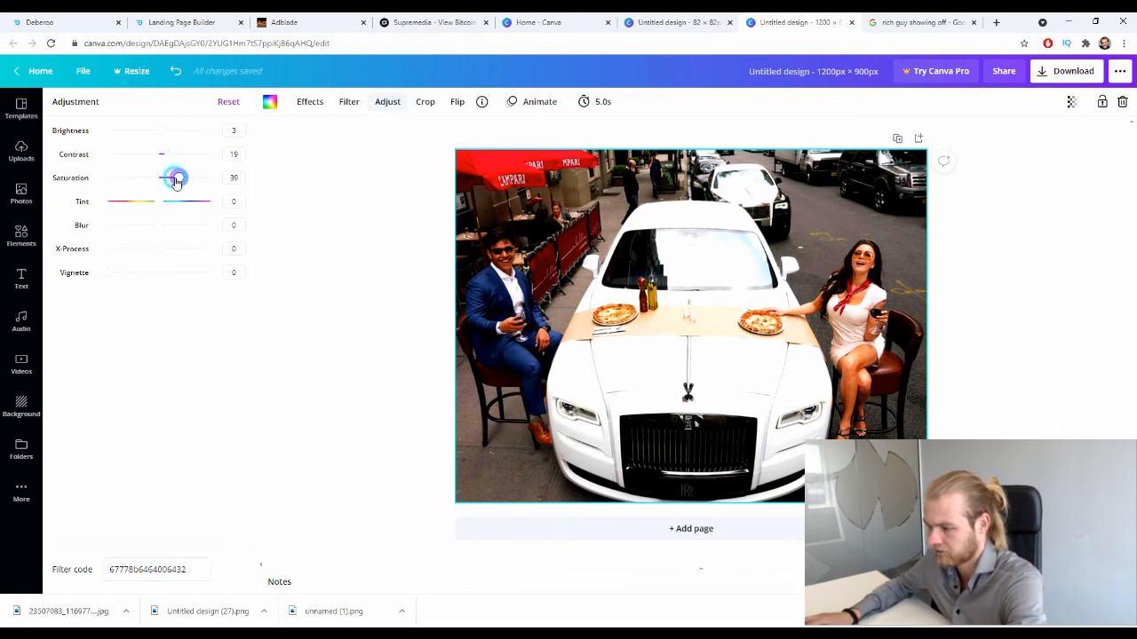
left_click(993, 257)
Download the 1200 × 900 px design as a PNG and dismiss the Canva Pro offer
left_click(1064, 71)
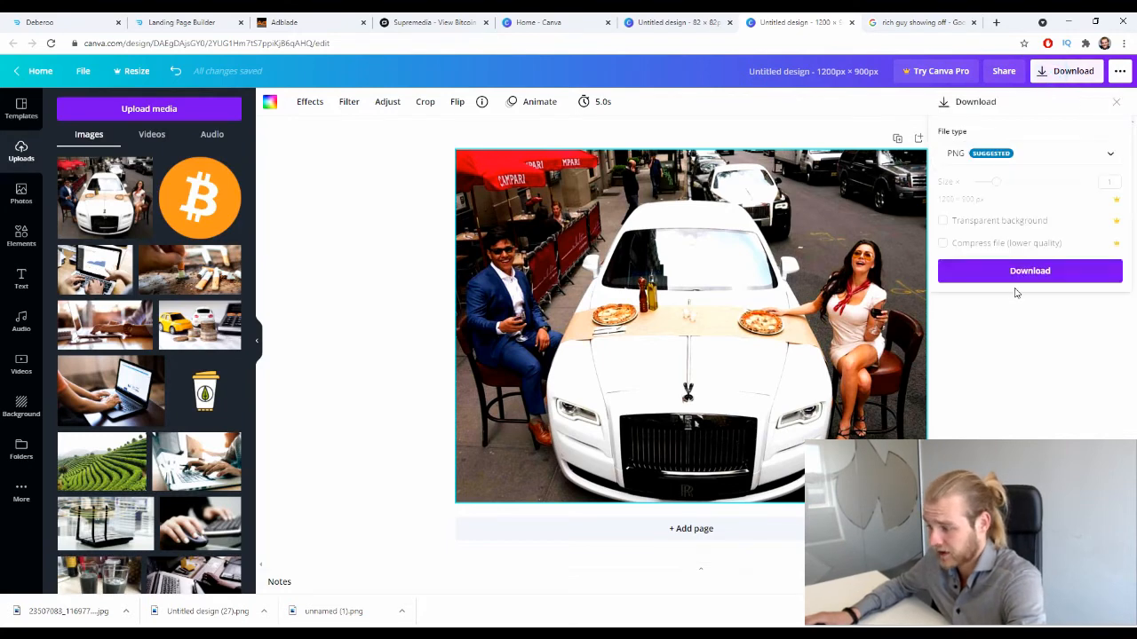
left_click(1028, 270)
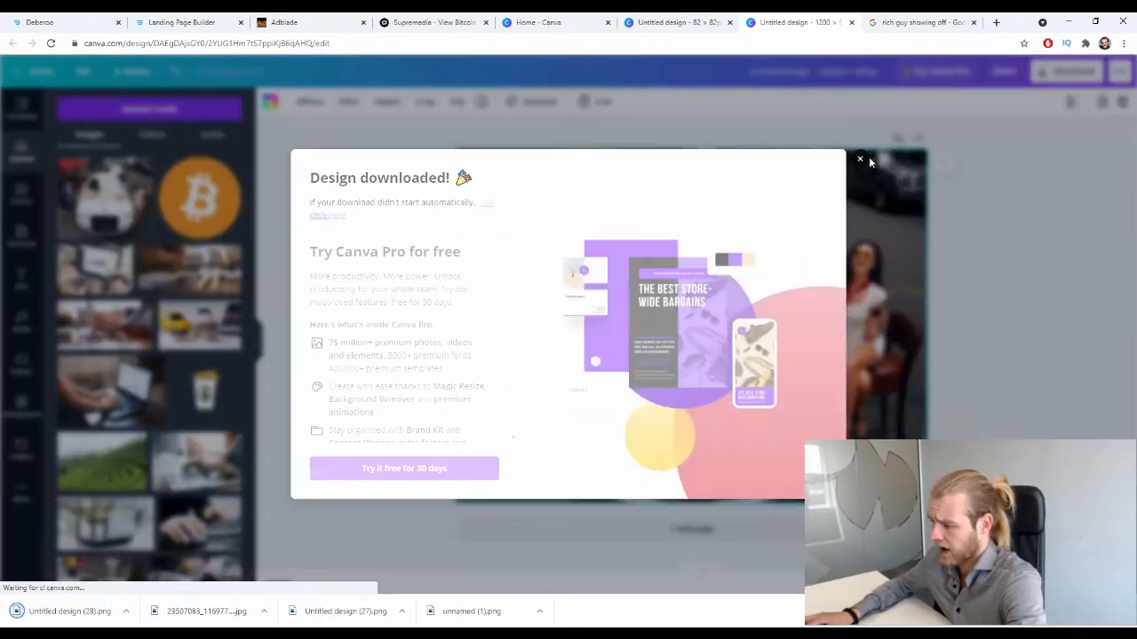
left_click(869, 156)
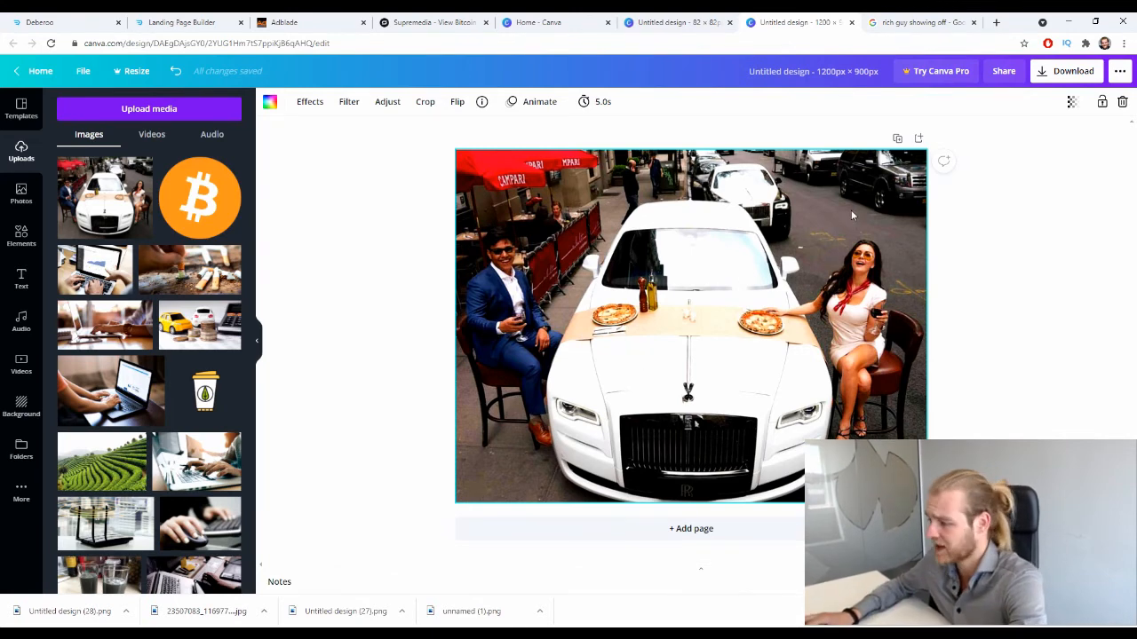
Switch to the Adblade ad form and upload Untitled design (28) from Downloads as the large image
left_click(302, 22)
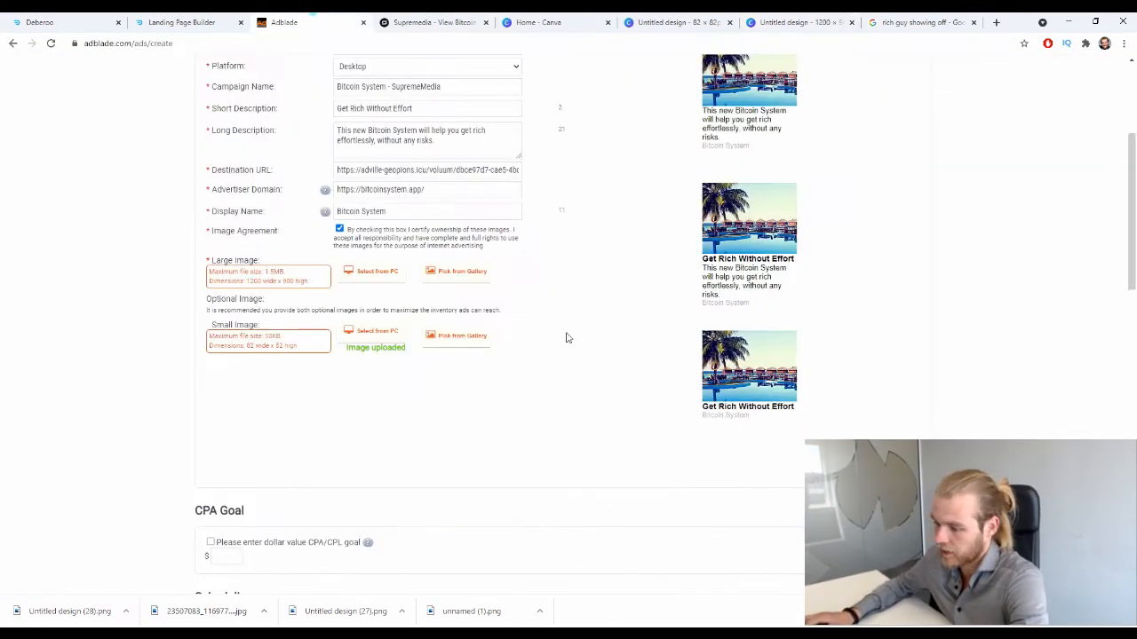
left_click(387, 272)
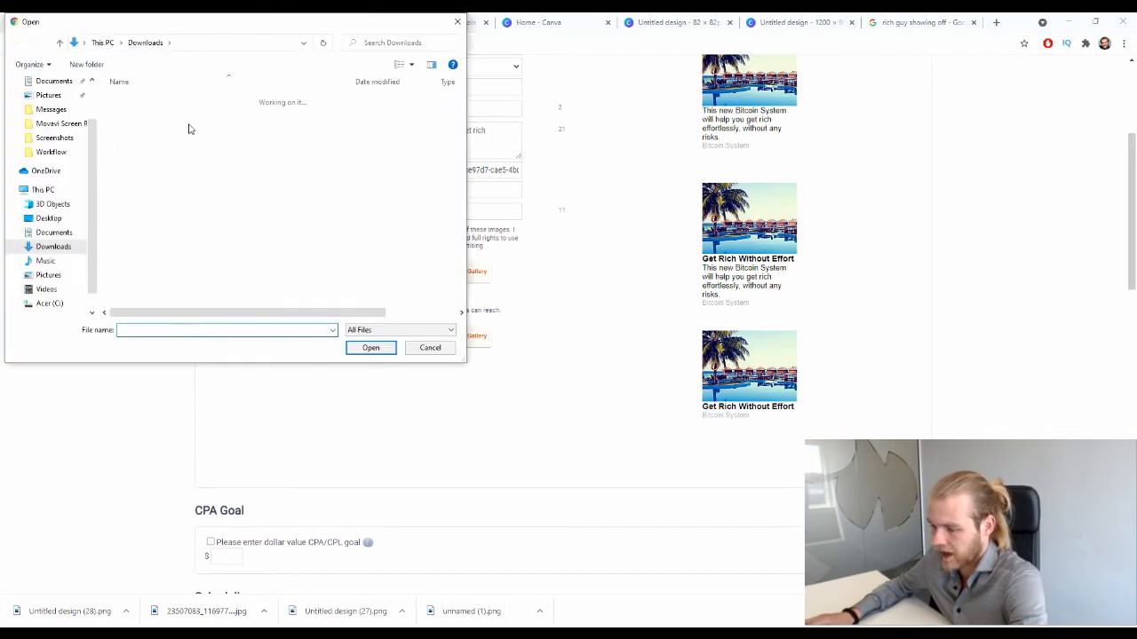
left_click(213, 289)
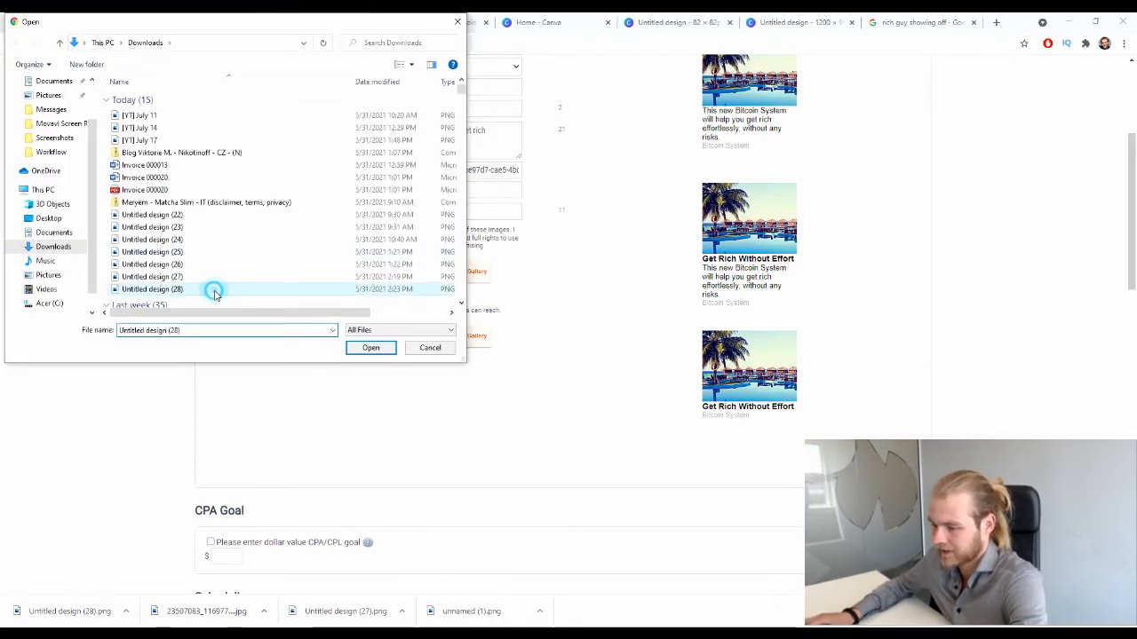
left_click(374, 347)
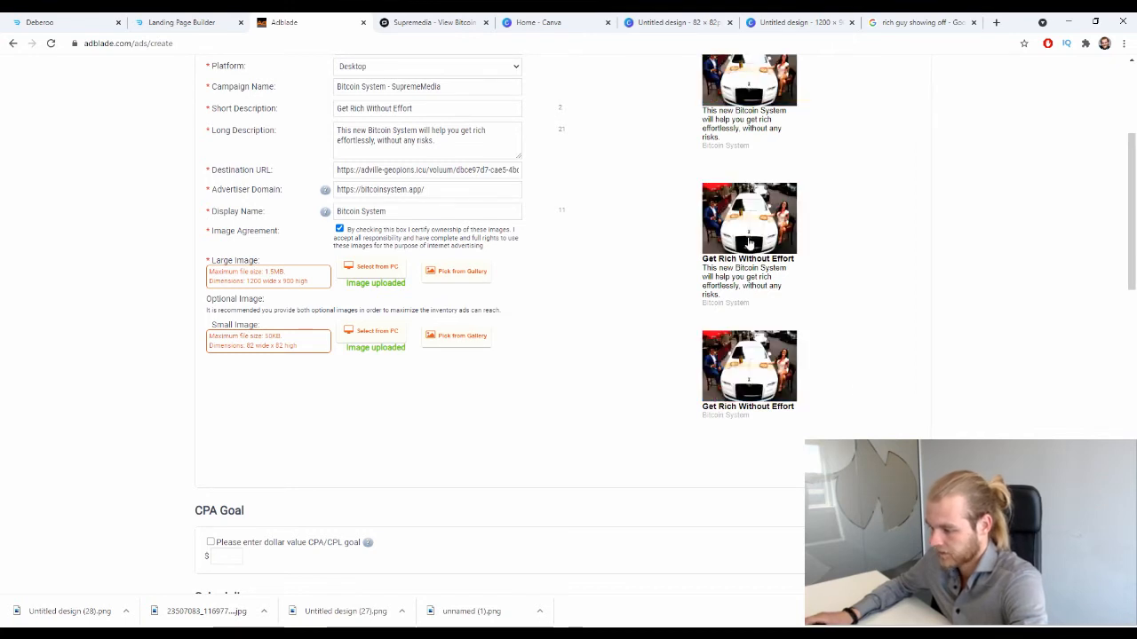
Examine the CPA Goal section and try its option for a dollar value CPA/CPL goal, leaving it disabled
scroll(569, 338, "down", 2)
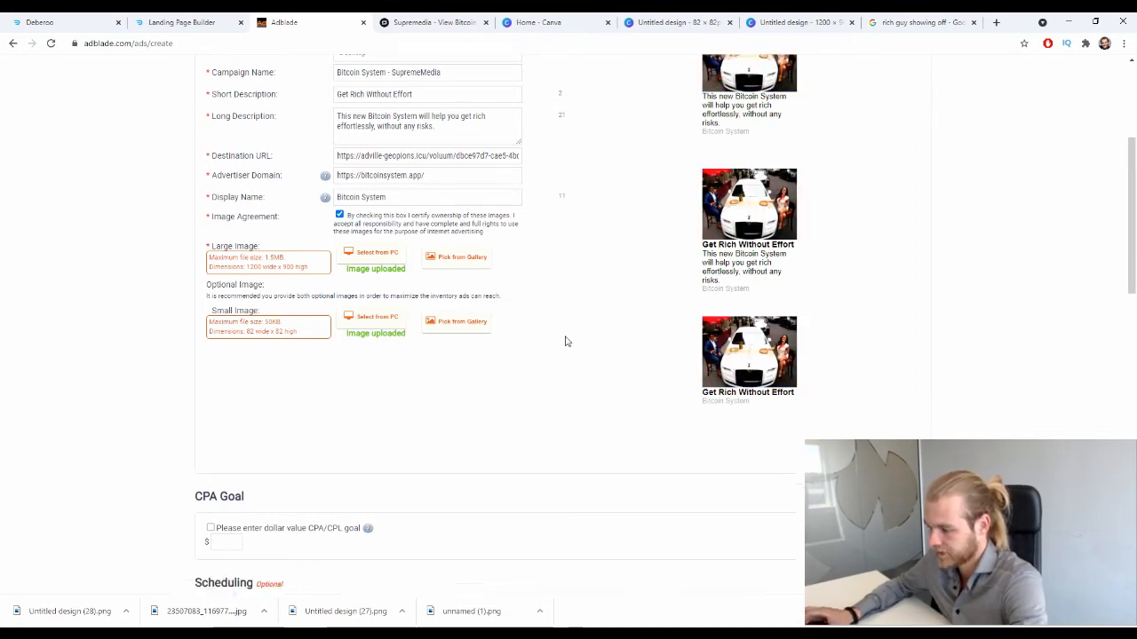
scroll(554, 321, "down", 1)
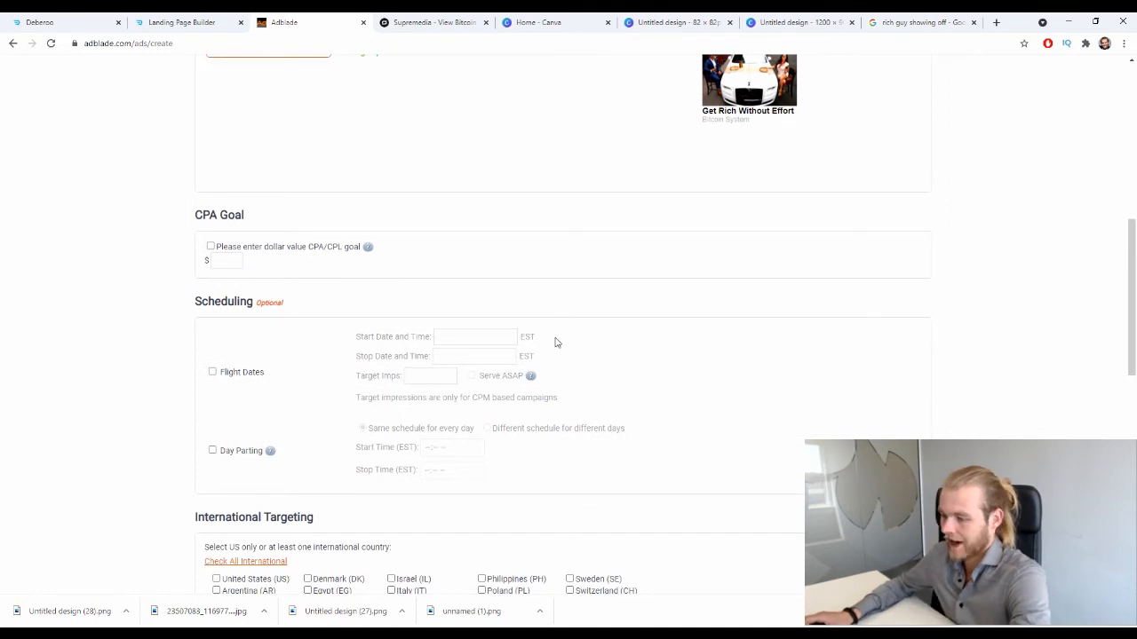
left_click_drag(186, 213, 276, 220)
left_click(246, 211)
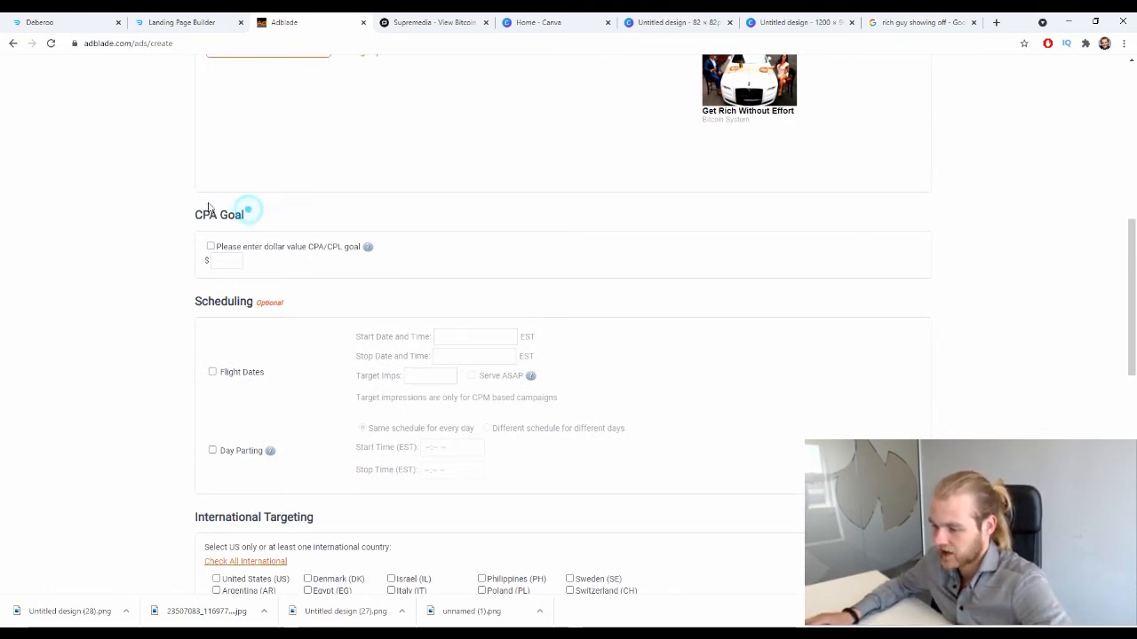
left_click(309, 248)
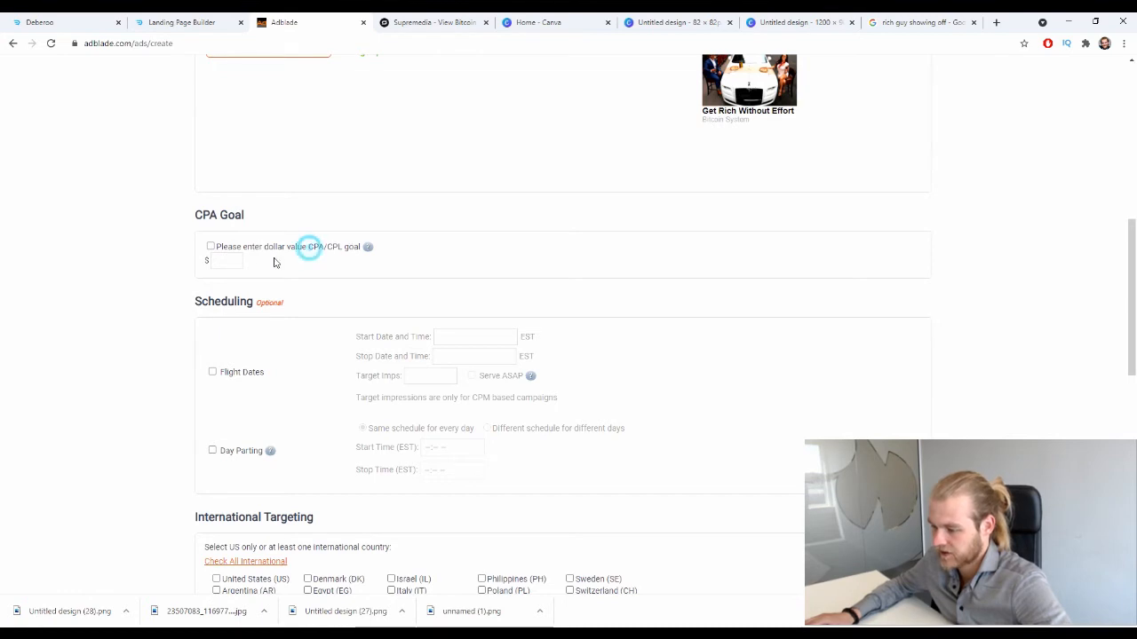
left_click(211, 248)
left_click(217, 248)
left_click(213, 246)
left_click(212, 246)
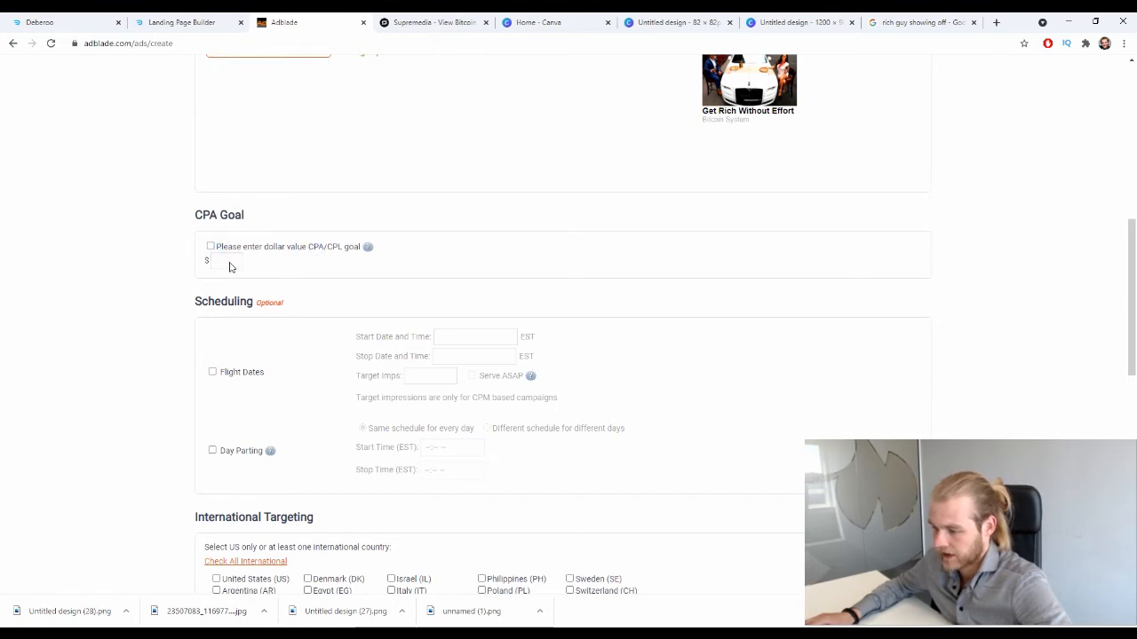
left_click(212, 246)
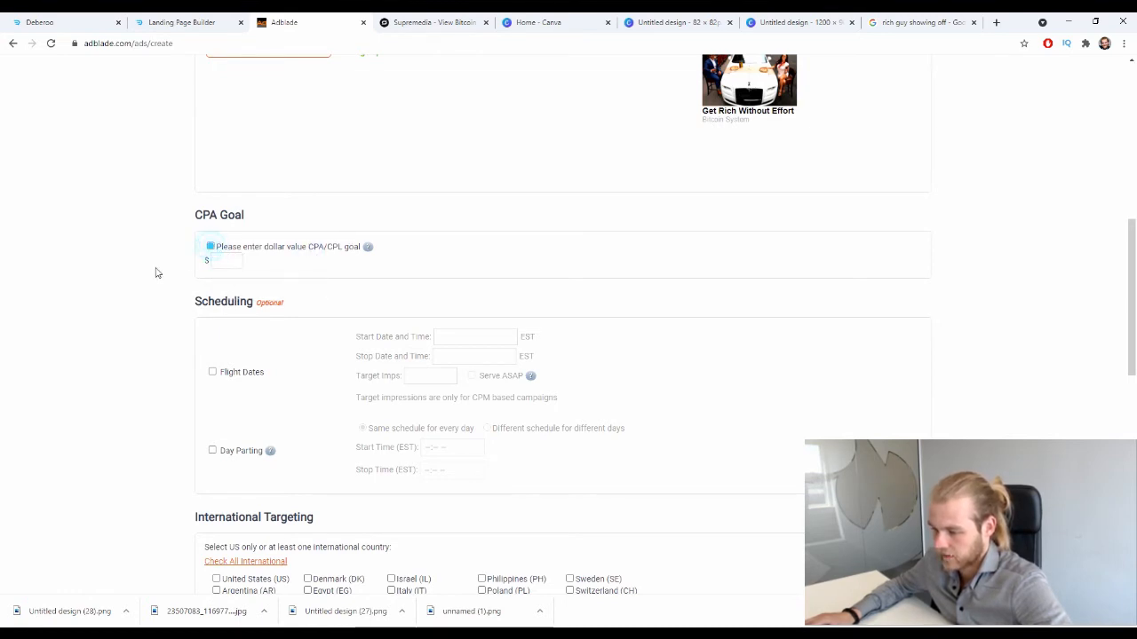
left_click(213, 250)
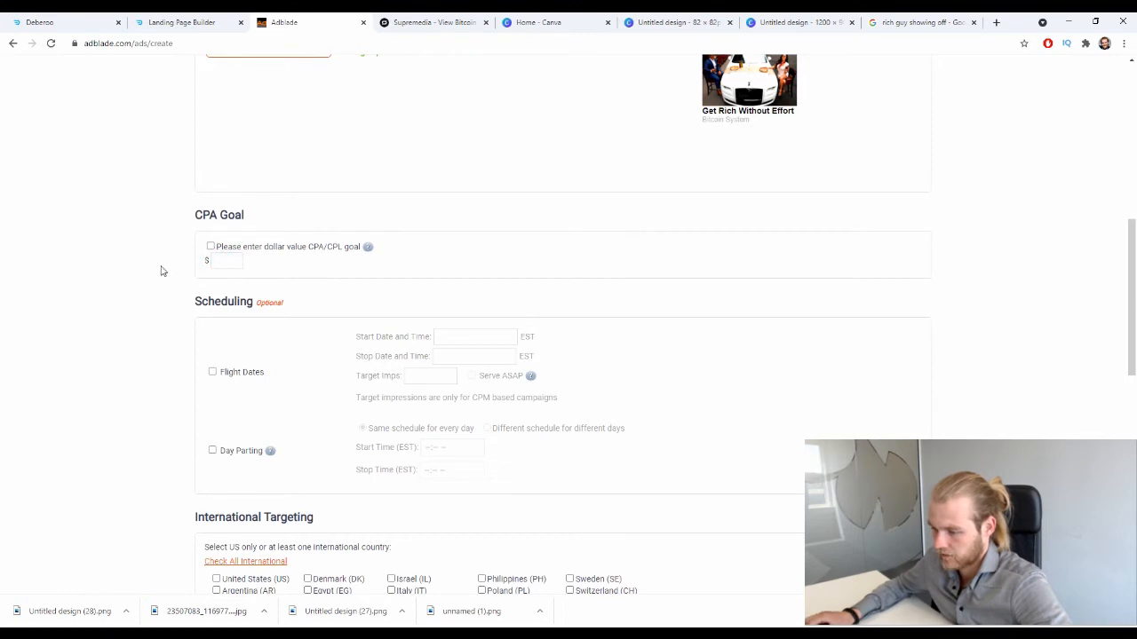
scroll(137, 240, "down", 2)
scroll(177, 239, "up", 1)
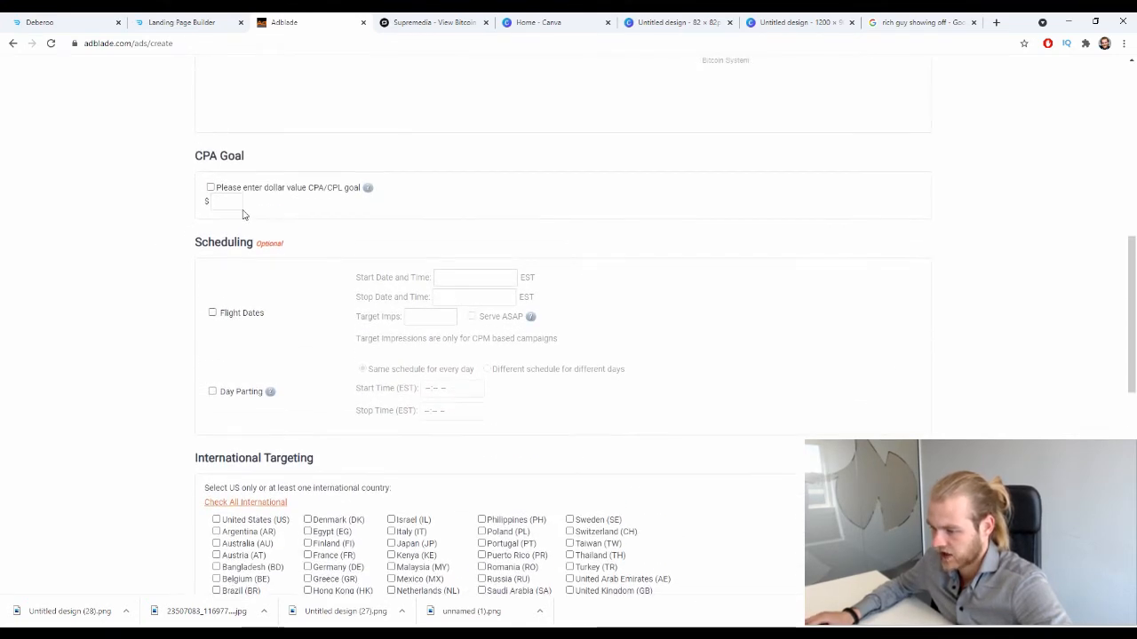
Examine the optional Flight Dates and Day Parting scheduling settings, leaving both disabled
scroll(238, 215, "down", 1)
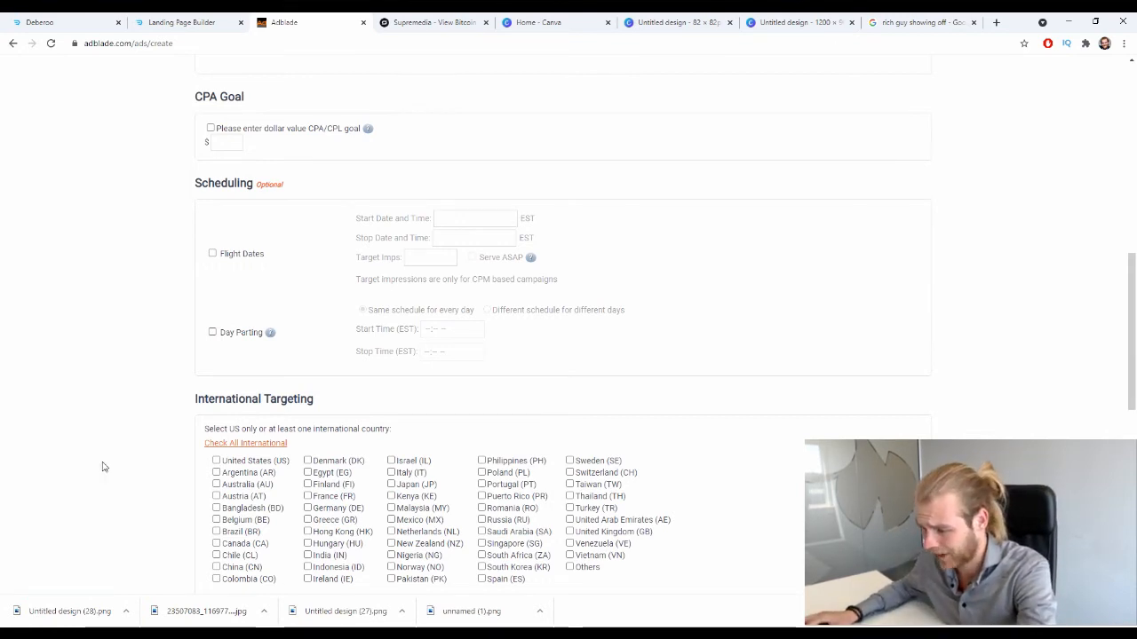
left_click(229, 254)
left_click(420, 256)
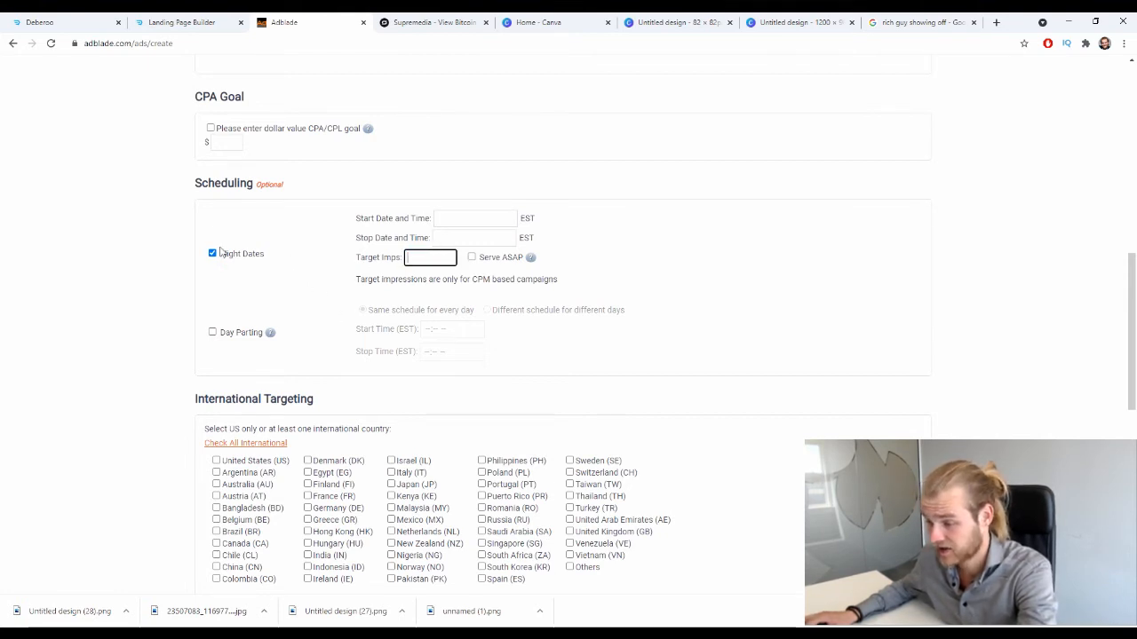
left_click(229, 252)
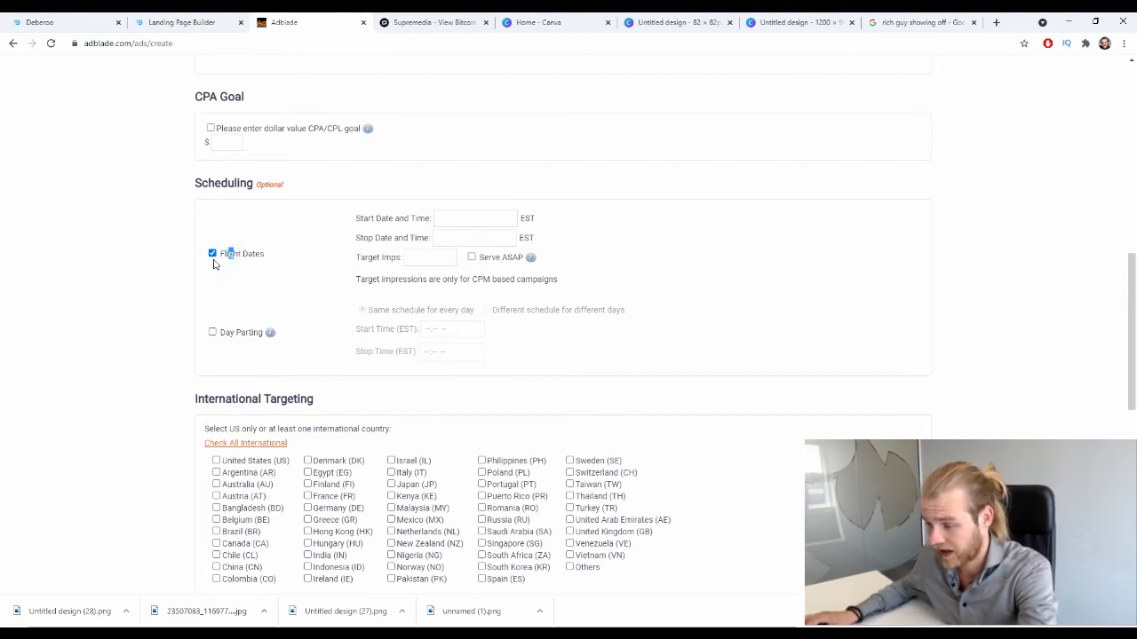
left_click(213, 254)
scroll(343, 317, "down", 1)
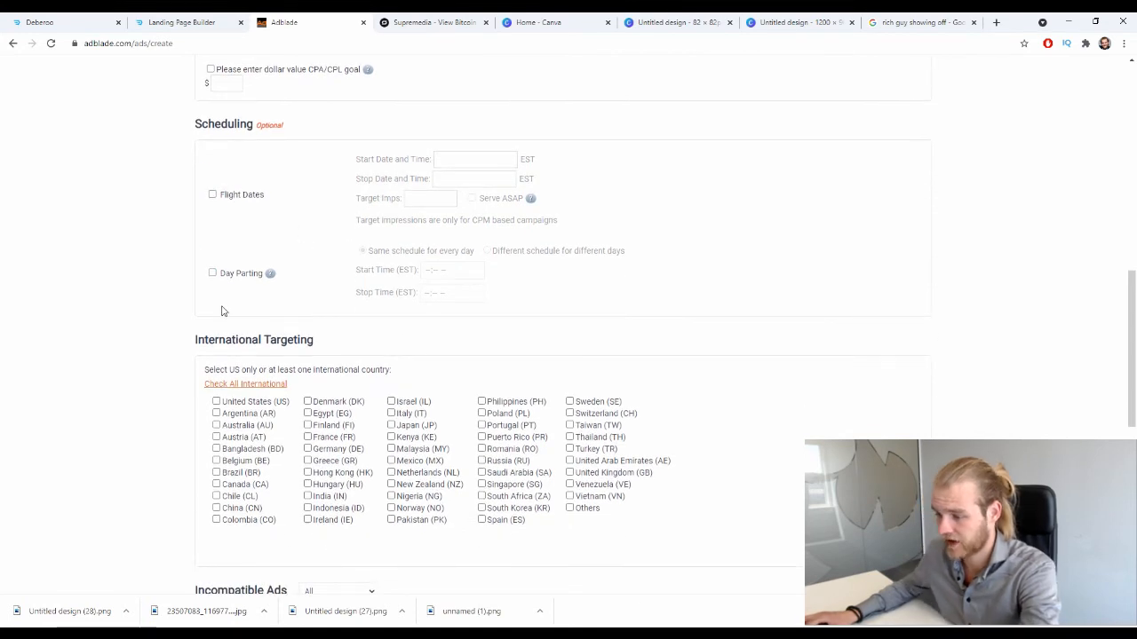
left_click(214, 273)
left_click(213, 273)
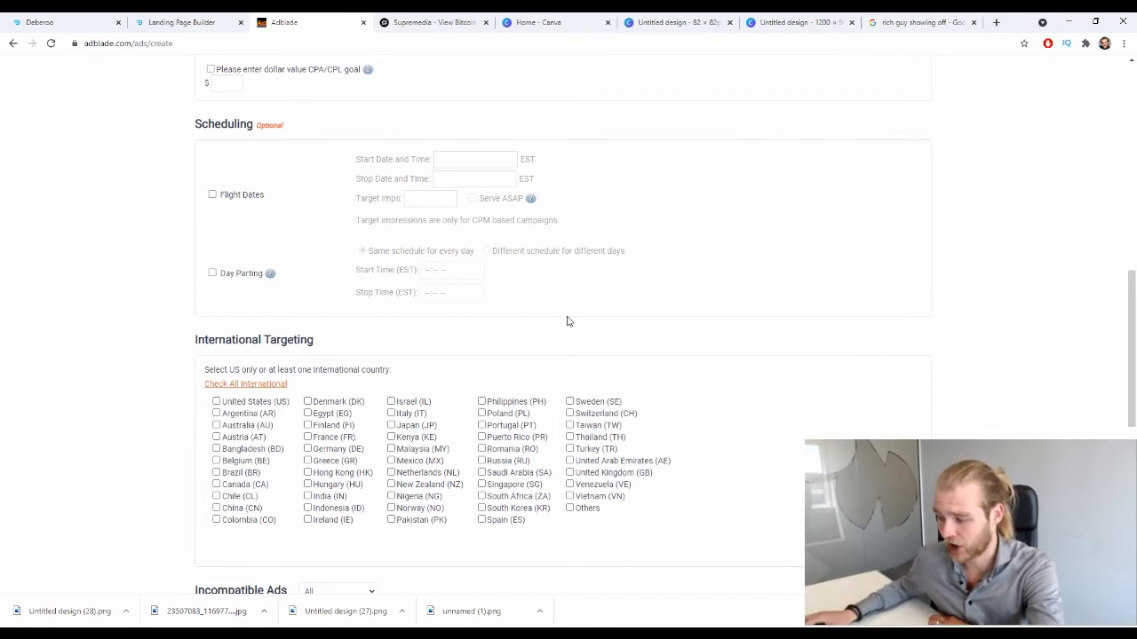
Target the ad to the United Kingdom (GB) in the International Targeting section
scroll(569, 306, "down", 2)
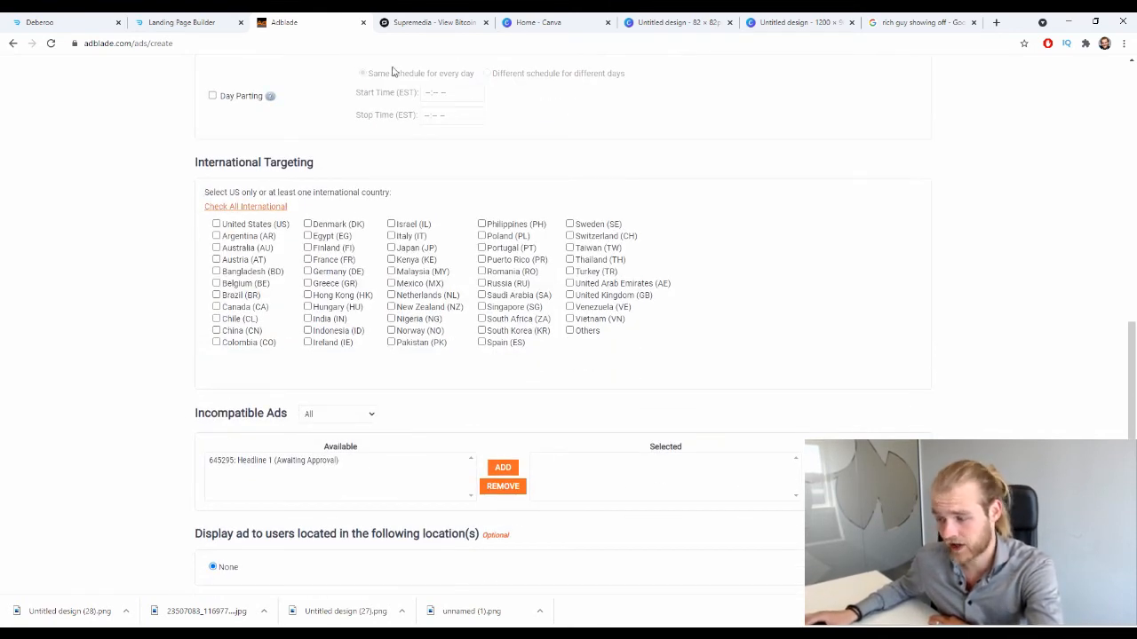
scroll(746, 229, "up", 1)
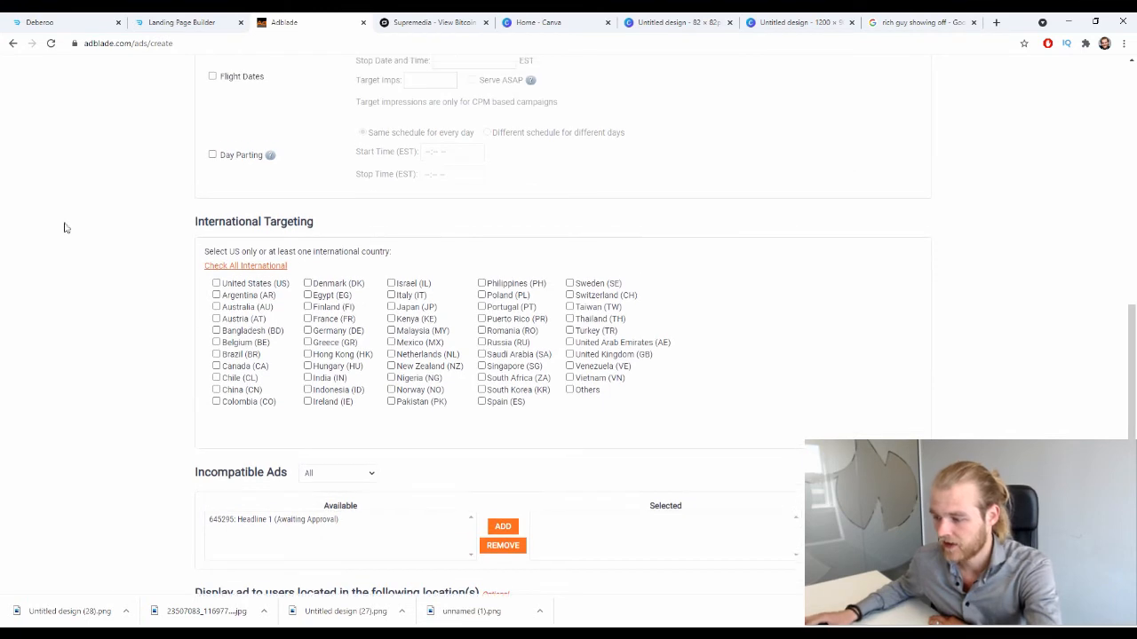
left_click_drag(202, 210, 371, 223)
left_click(371, 226)
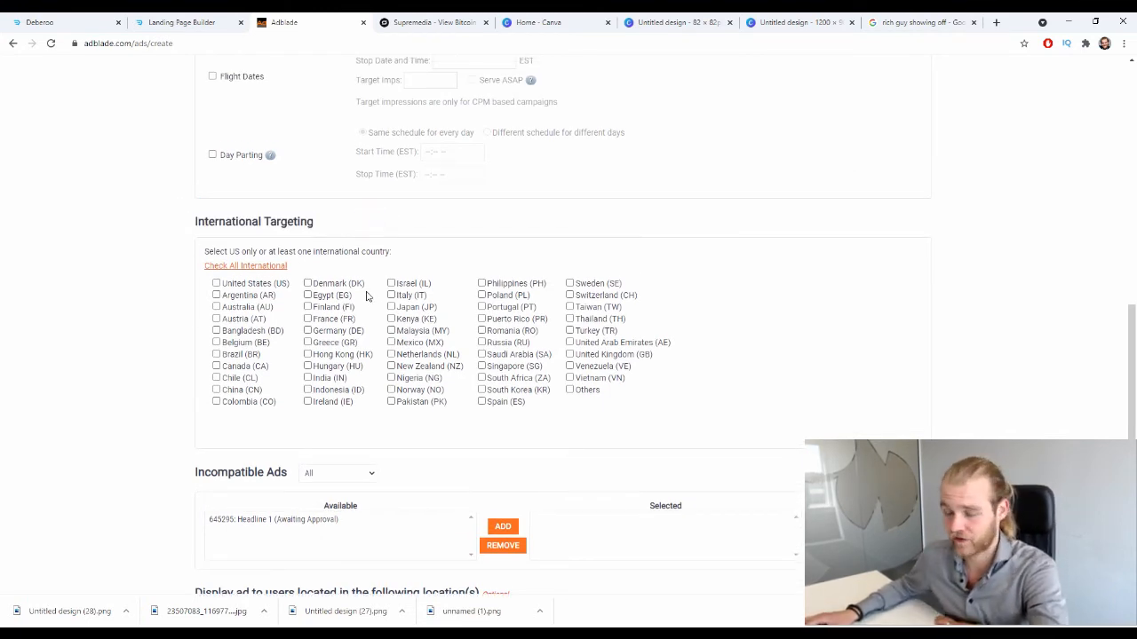
left_click(607, 356)
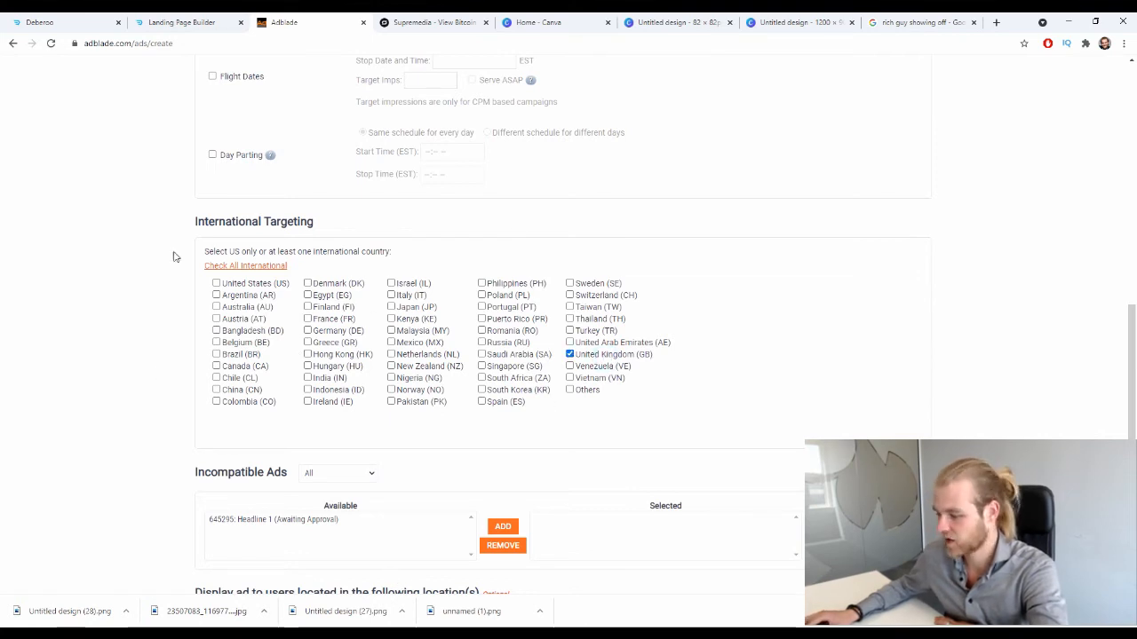
Review the Incompatible Ads section, including its status filter choices and the list of available ads
scroll(151, 462, "down", 2)
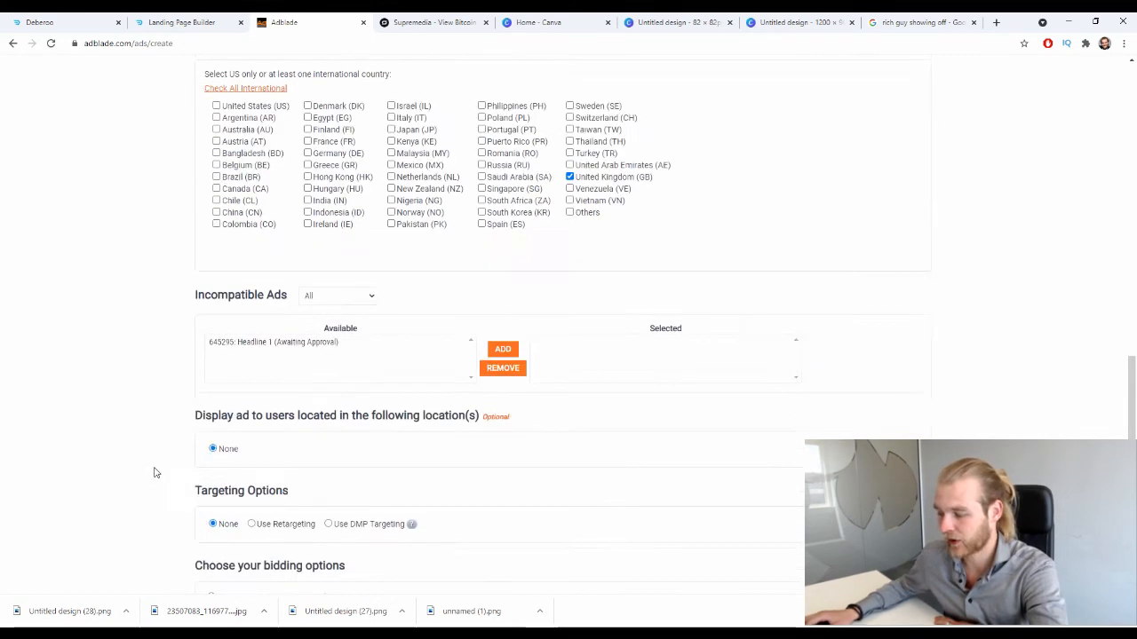
scroll(152, 469, "up", 2)
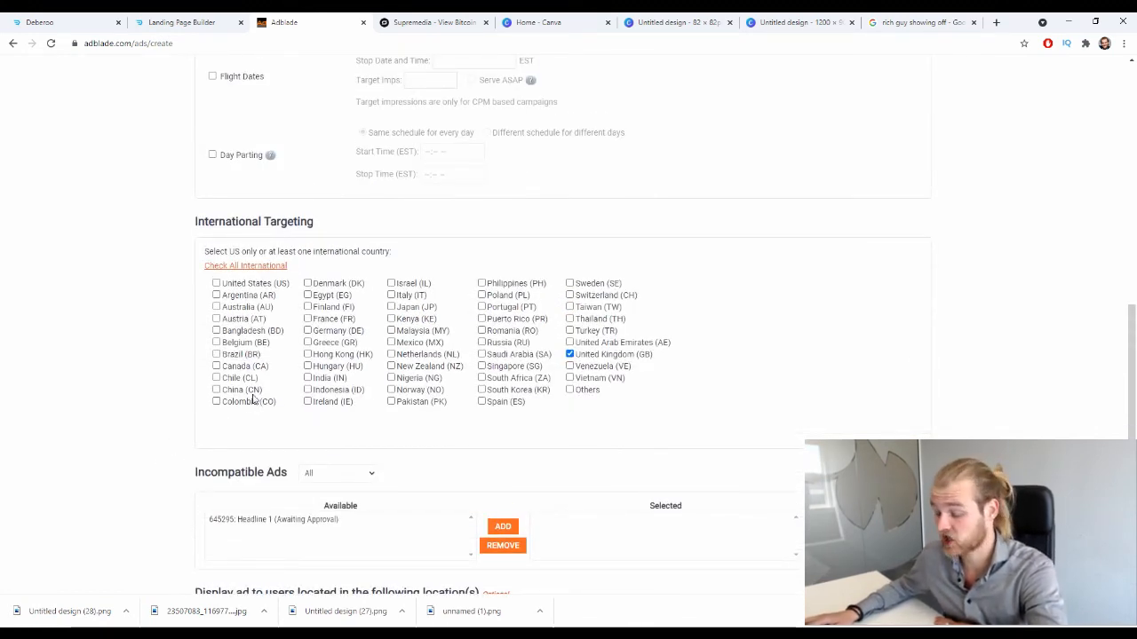
scroll(244, 401, "down", 3)
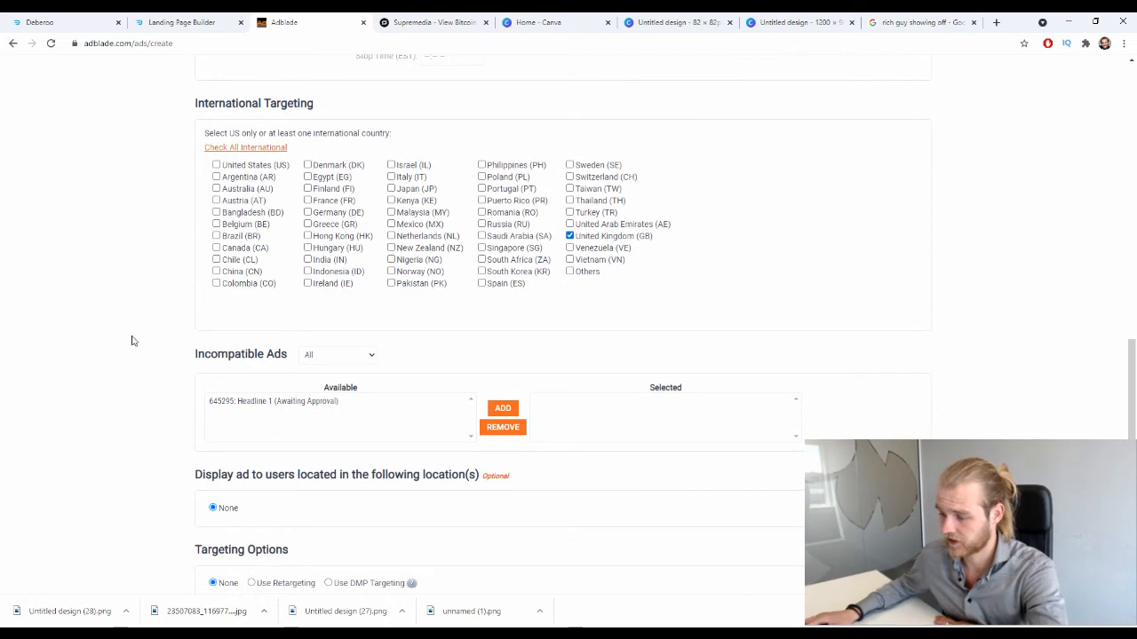
scroll(133, 311, "down", 1)
triple_click(194, 294)
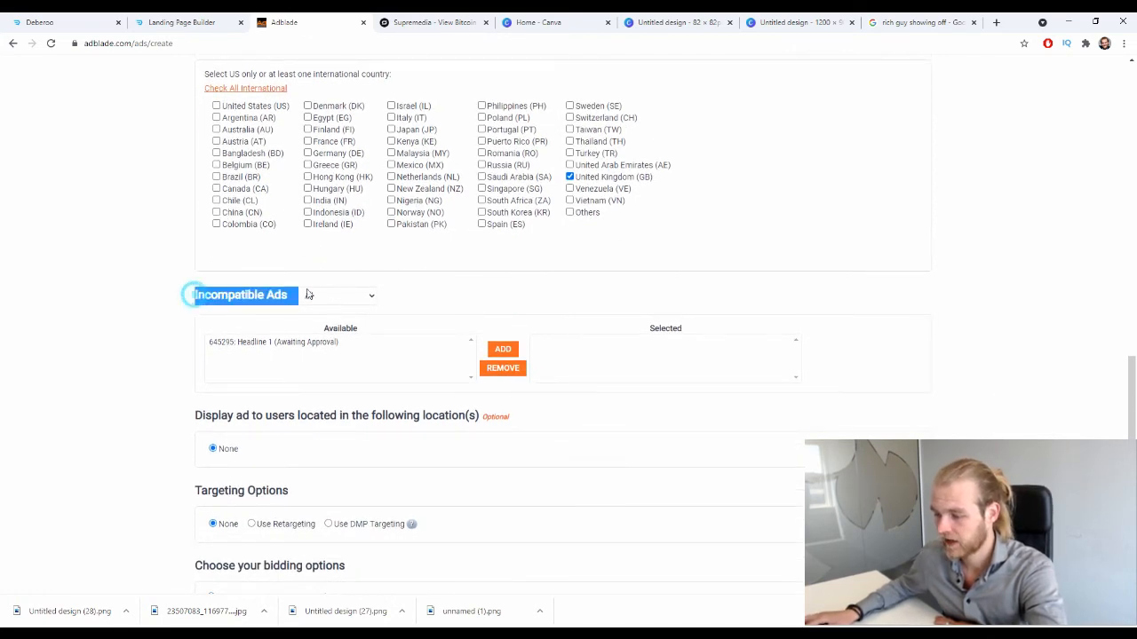
left_click(353, 295)
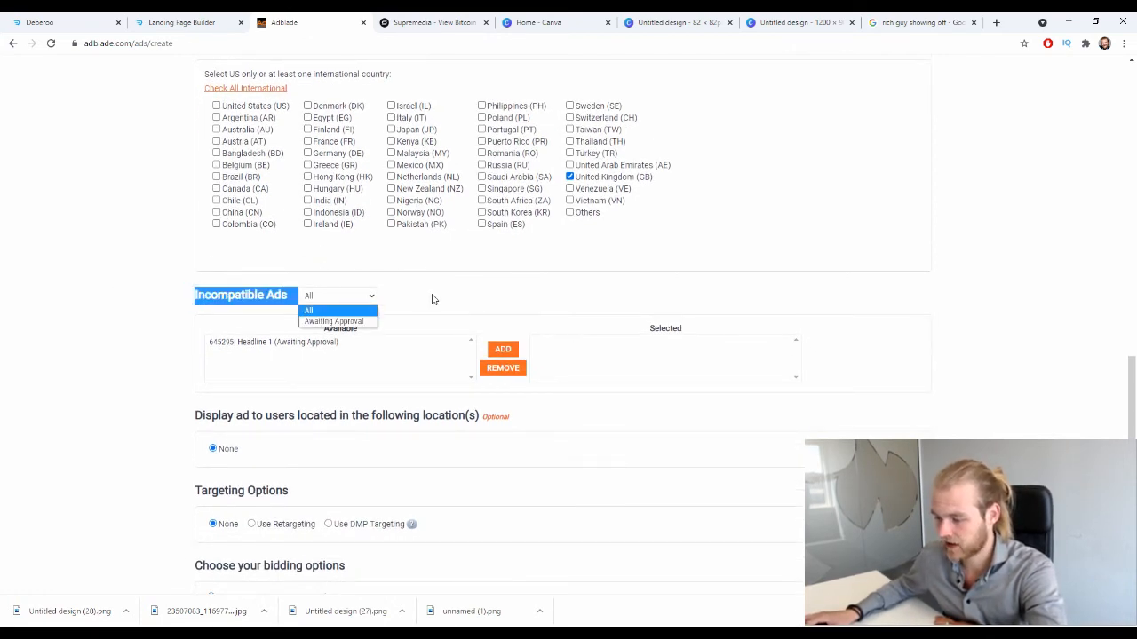
left_click(432, 297)
scroll(400, 297, "down", 3)
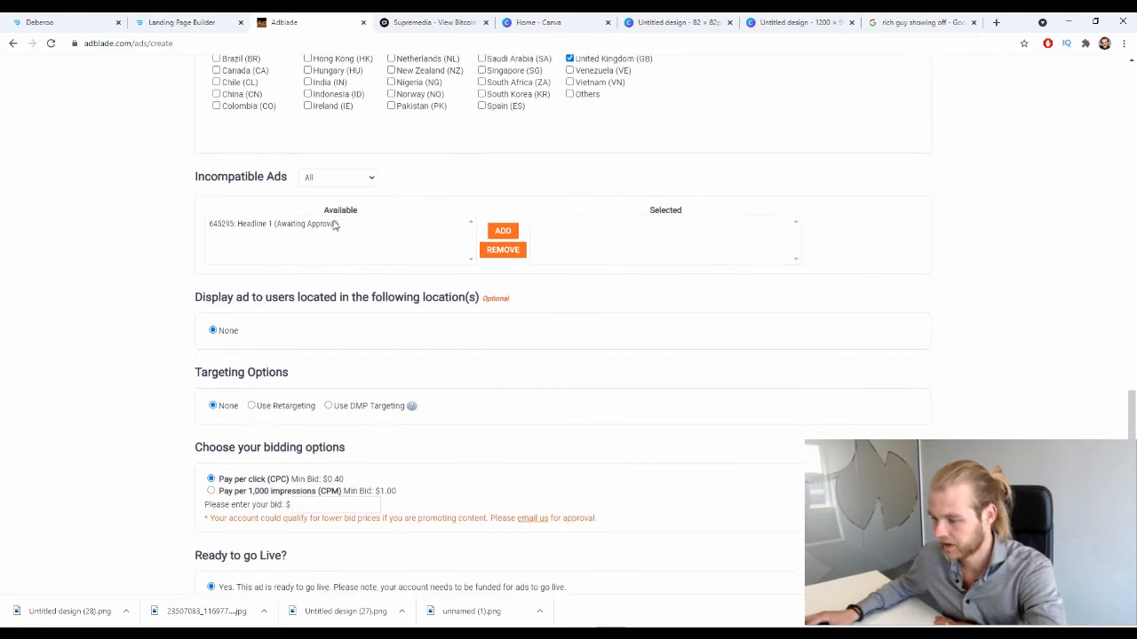
Examine the Available and Selected lists under Incompatible Ads using the Headline 1 ad, without adding it
left_click(292, 227)
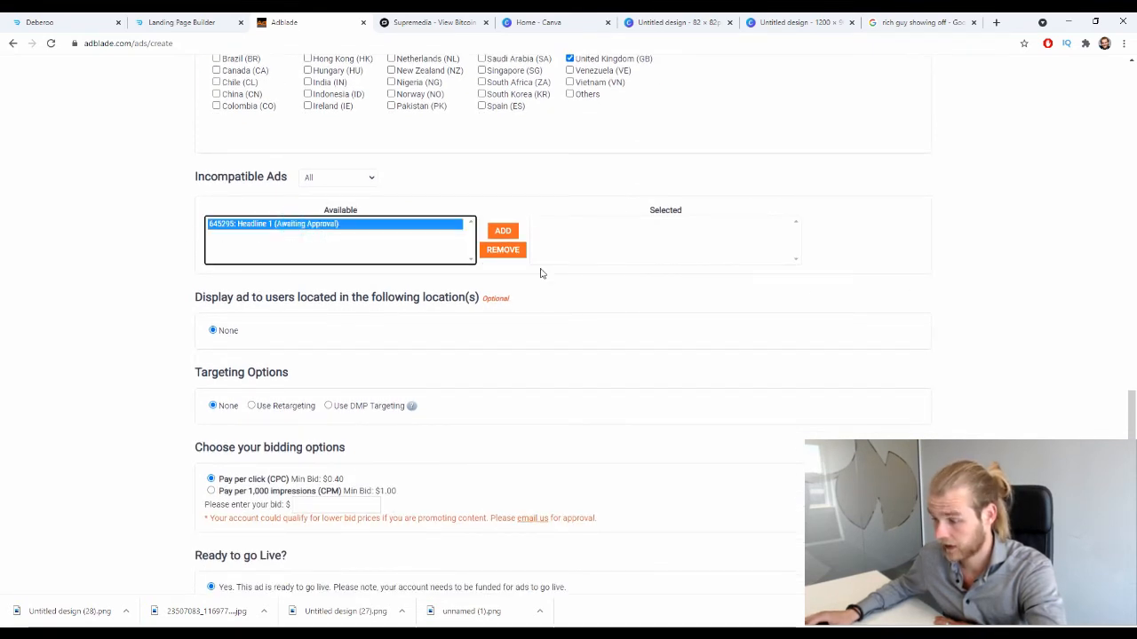
scroll(546, 255, "up", 10)
scroll(545, 249, "down", 10)
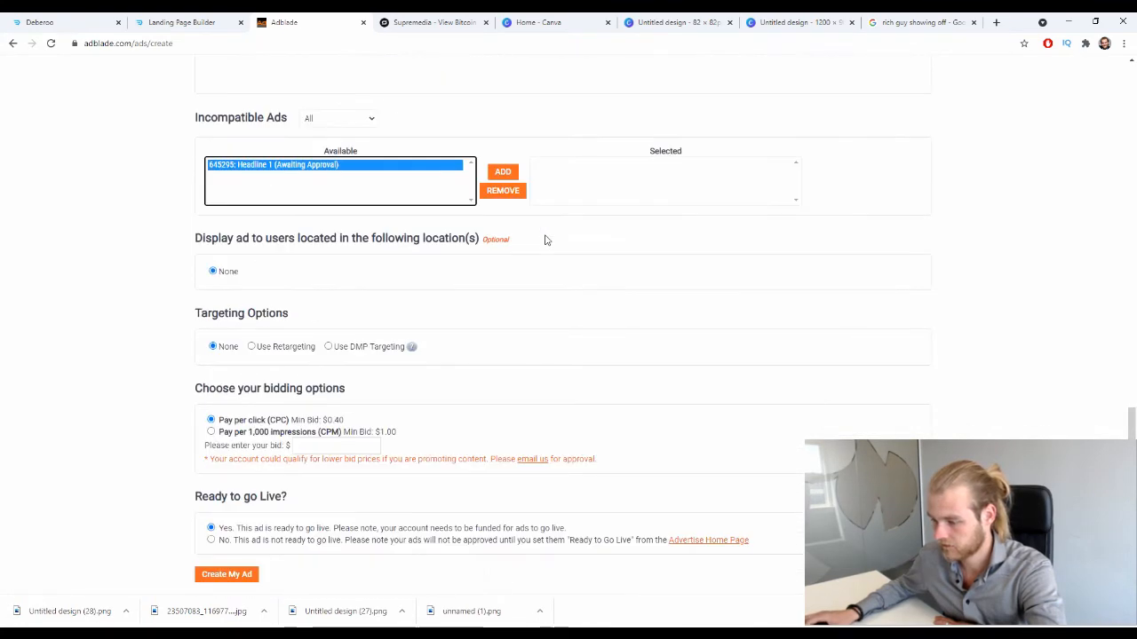
scroll(222, 302, "up", 4)
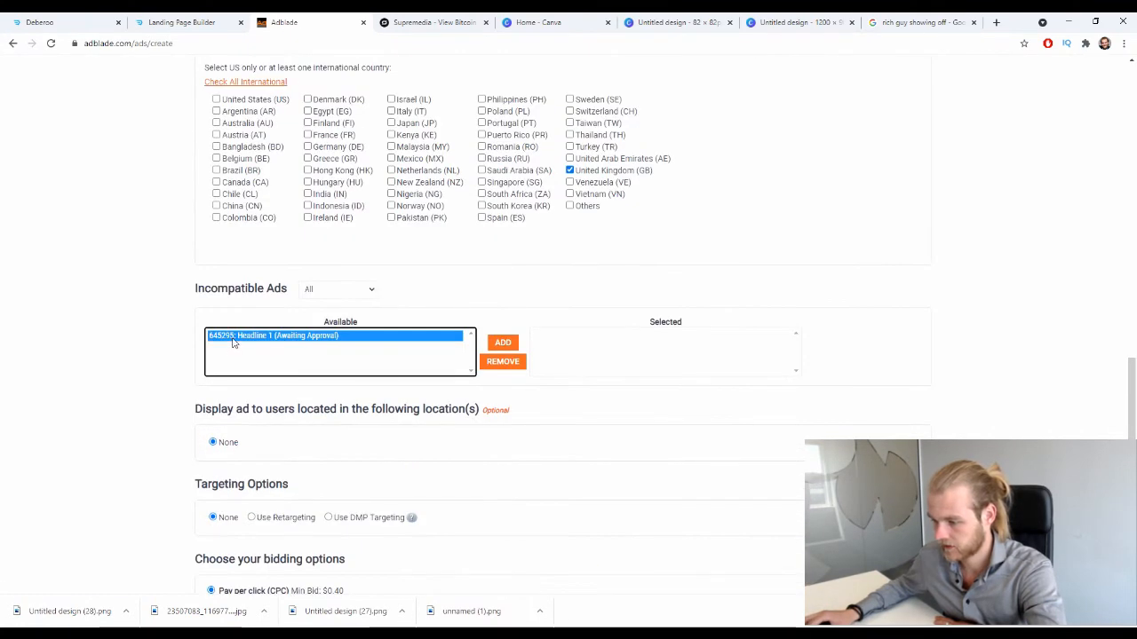
left_click(111, 329)
left_click(108, 355)
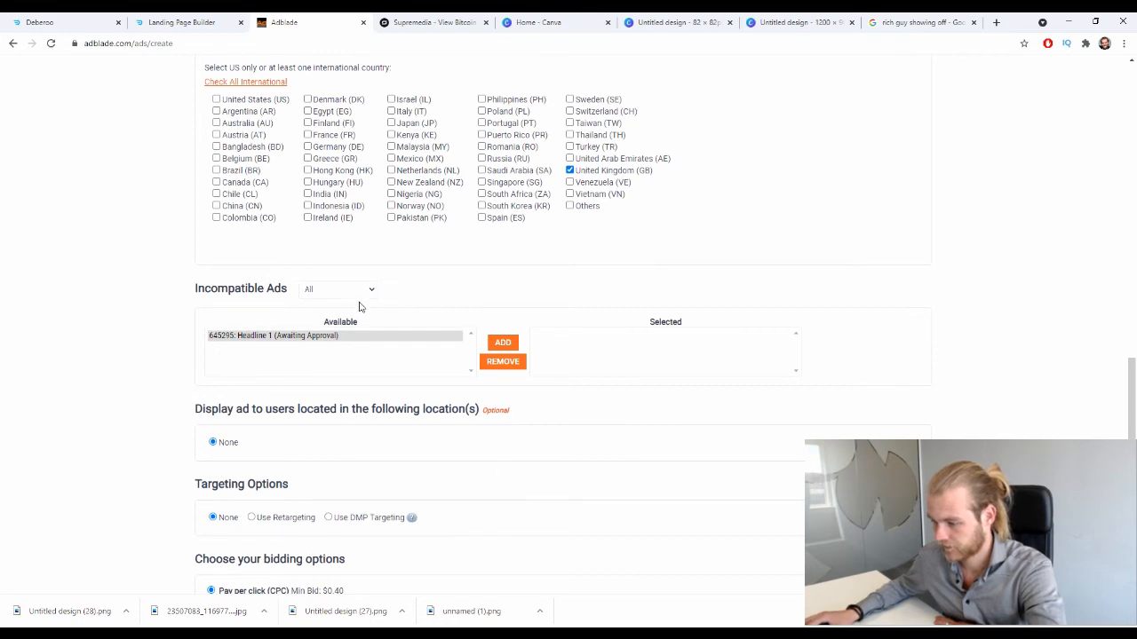
scroll(392, 381, "down", 2)
left_click(116, 298)
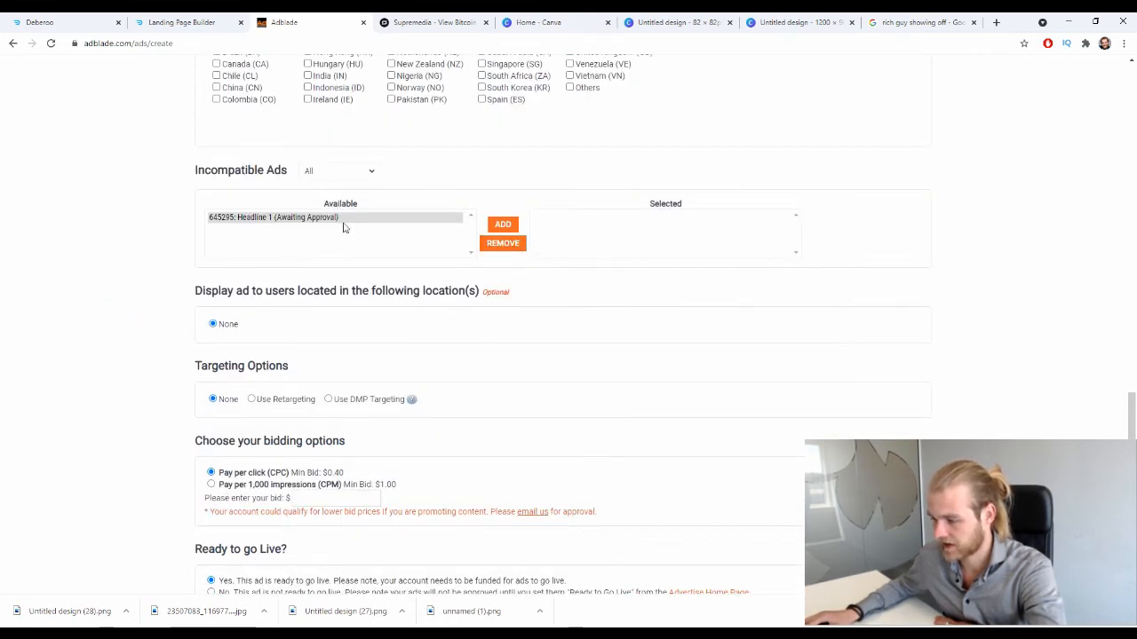
left_click(254, 227)
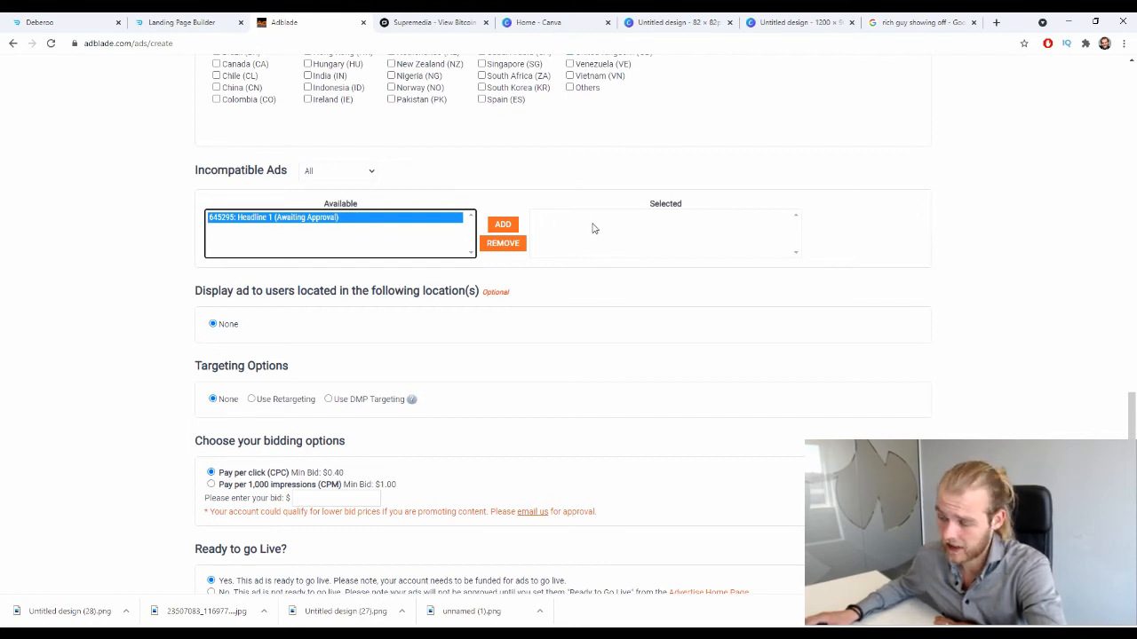
left_click(142, 290)
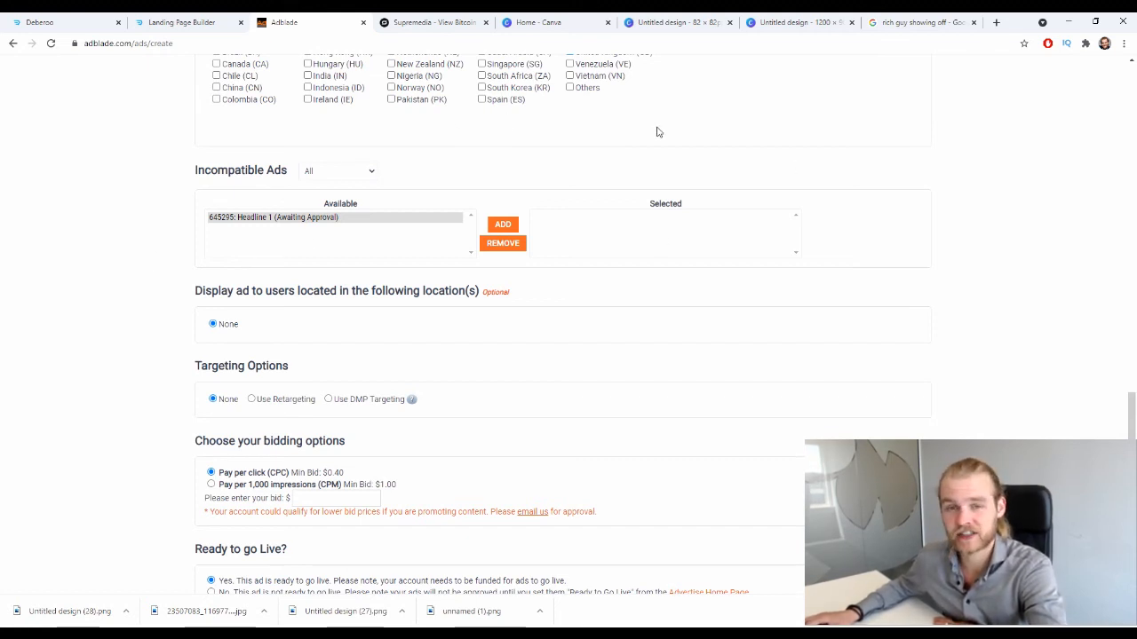
Examine the retargeting segments and pixel settings under Targeting Options, leaving the option on None
scroll(242, 222, "down", 3)
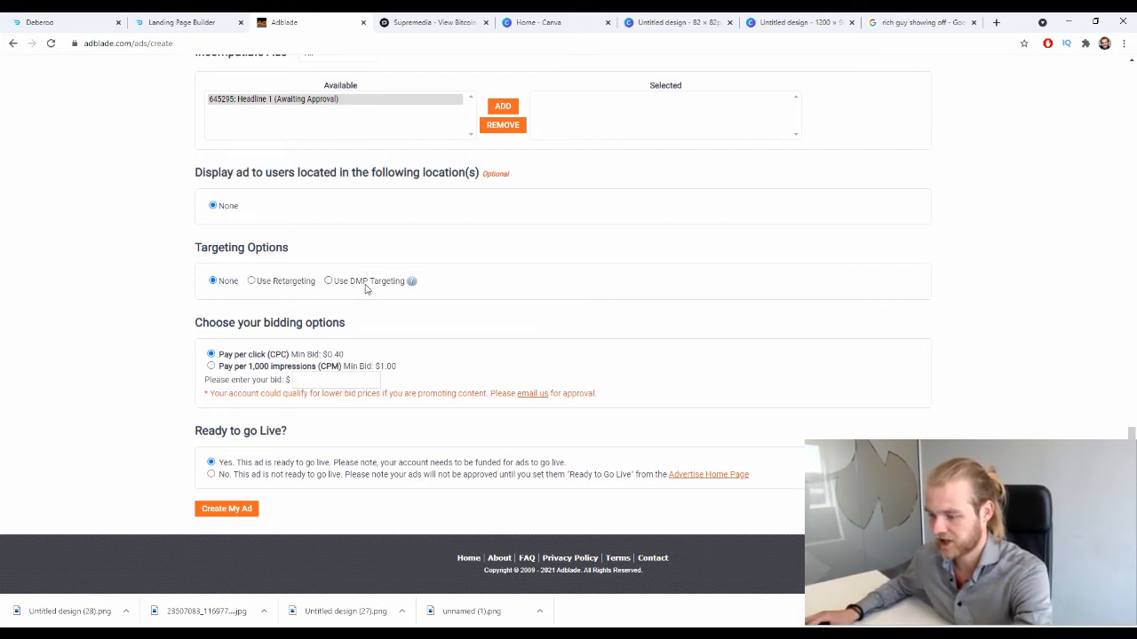
left_click(285, 281)
left_click(702, 264)
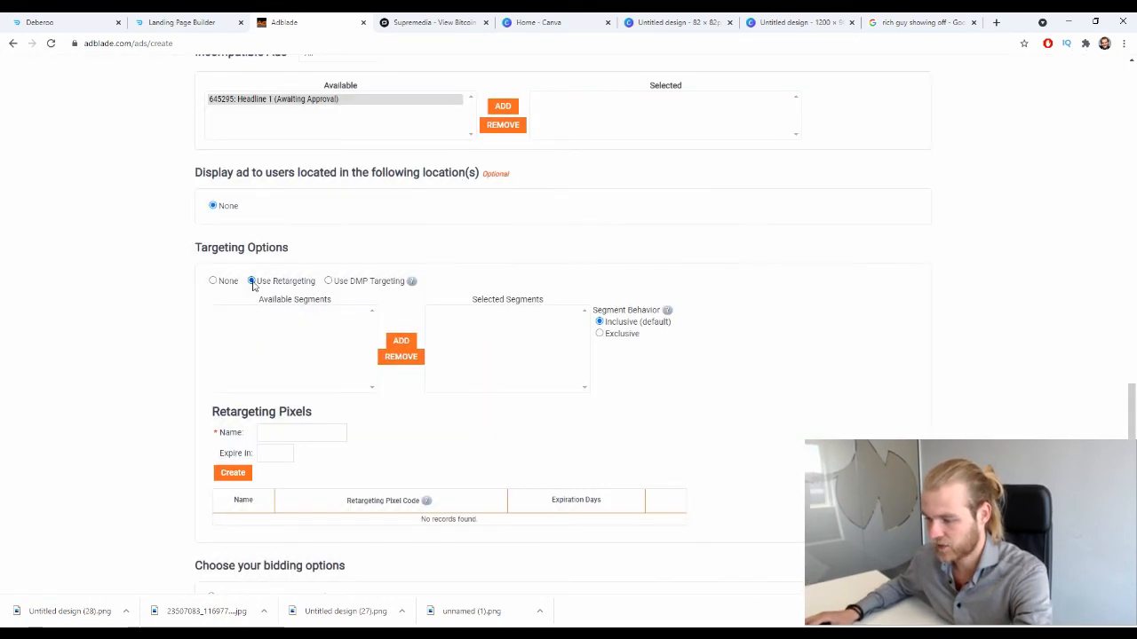
left_click(212, 281)
Choose pay per 1,000 impressions (CPM) bidding with a bid of $1.01 and read the note on lower bid prices
left_click_drag(192, 323, 365, 330)
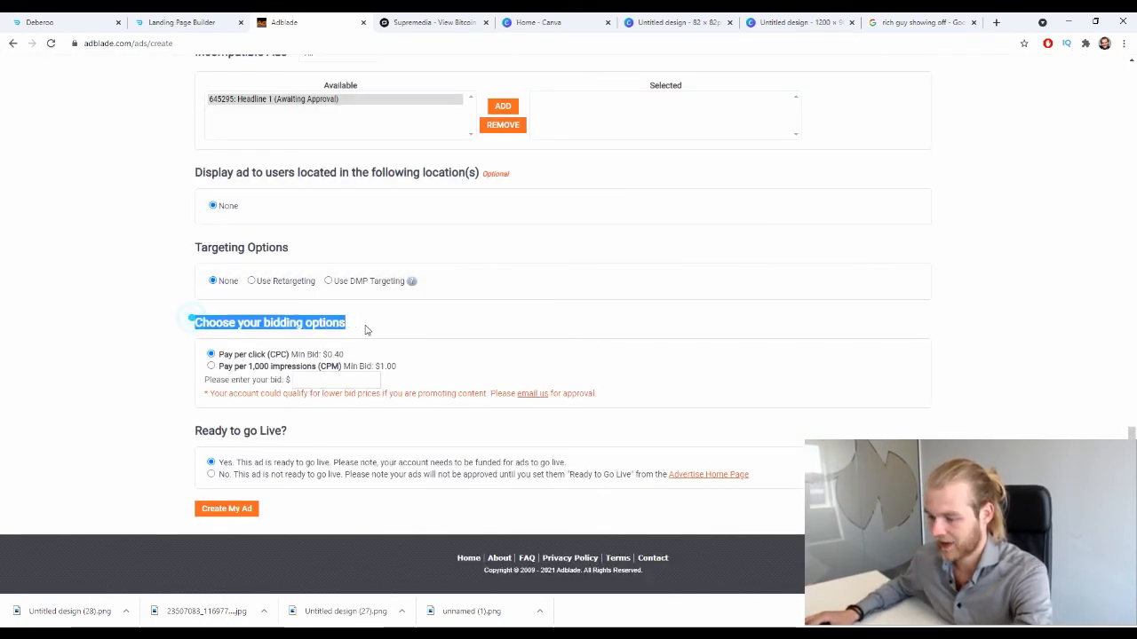
left_click(407, 322)
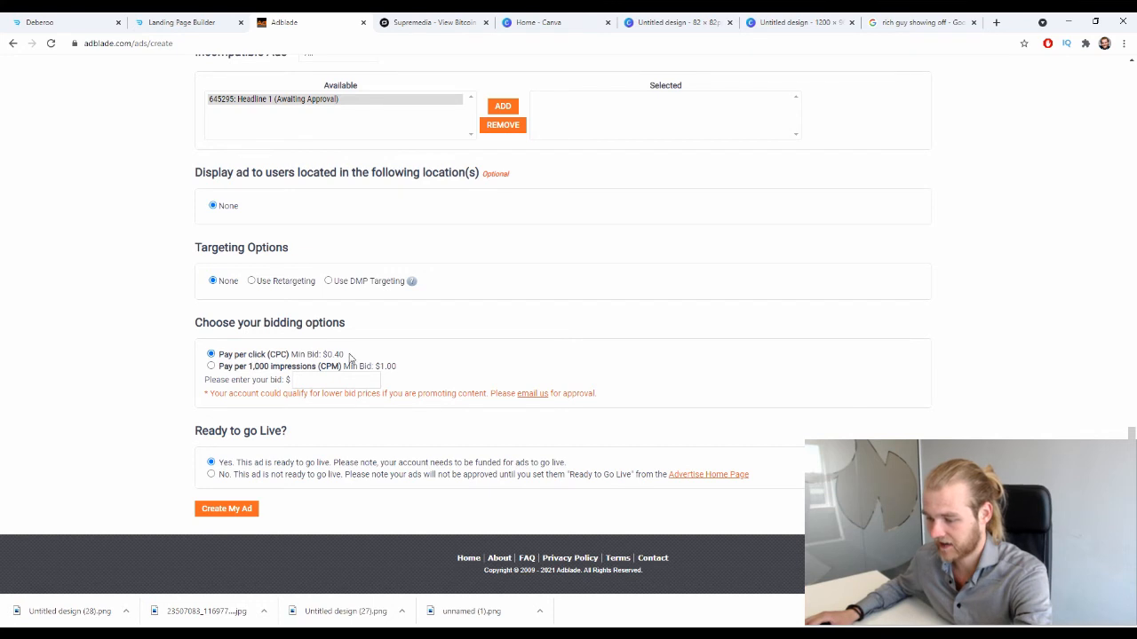
left_click(235, 367)
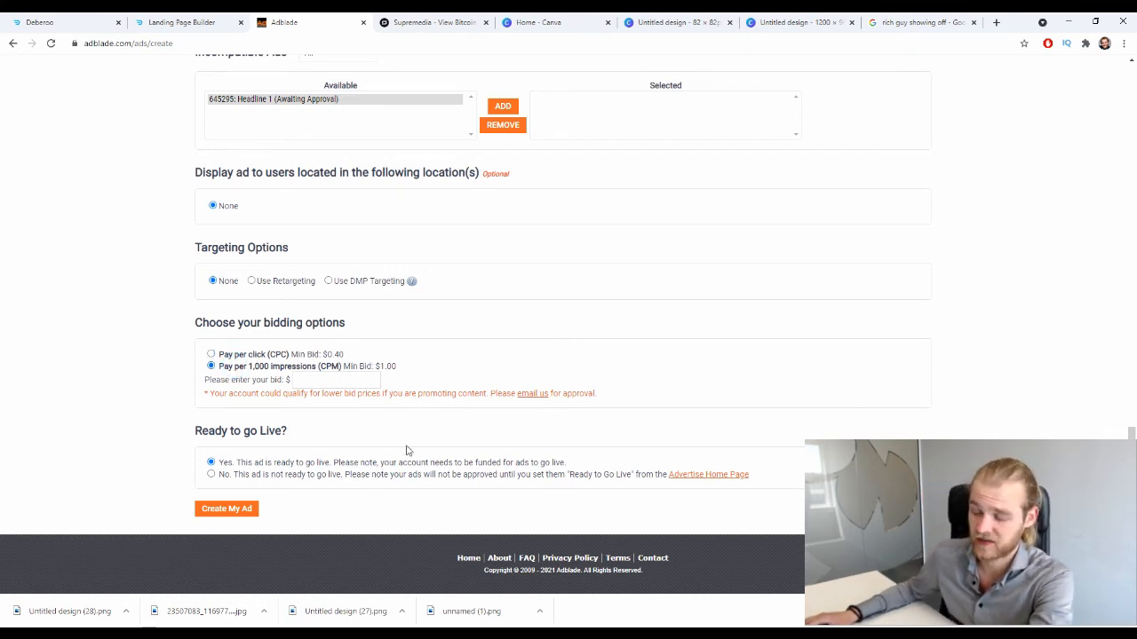
left_click(357, 381)
left_click(361, 408)
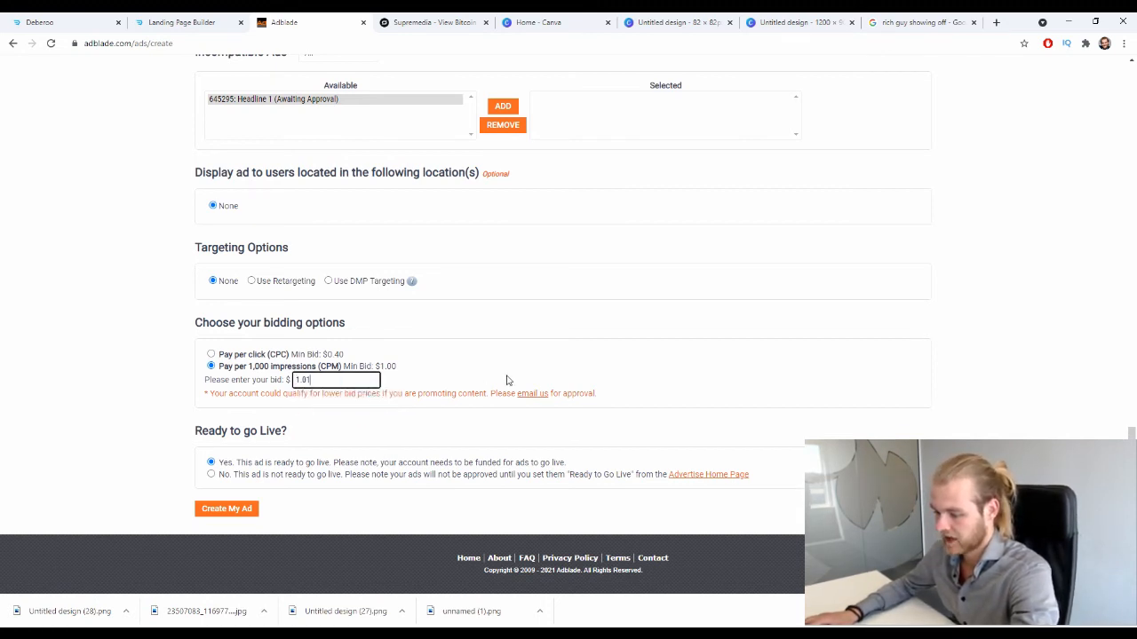
left_click(508, 381)
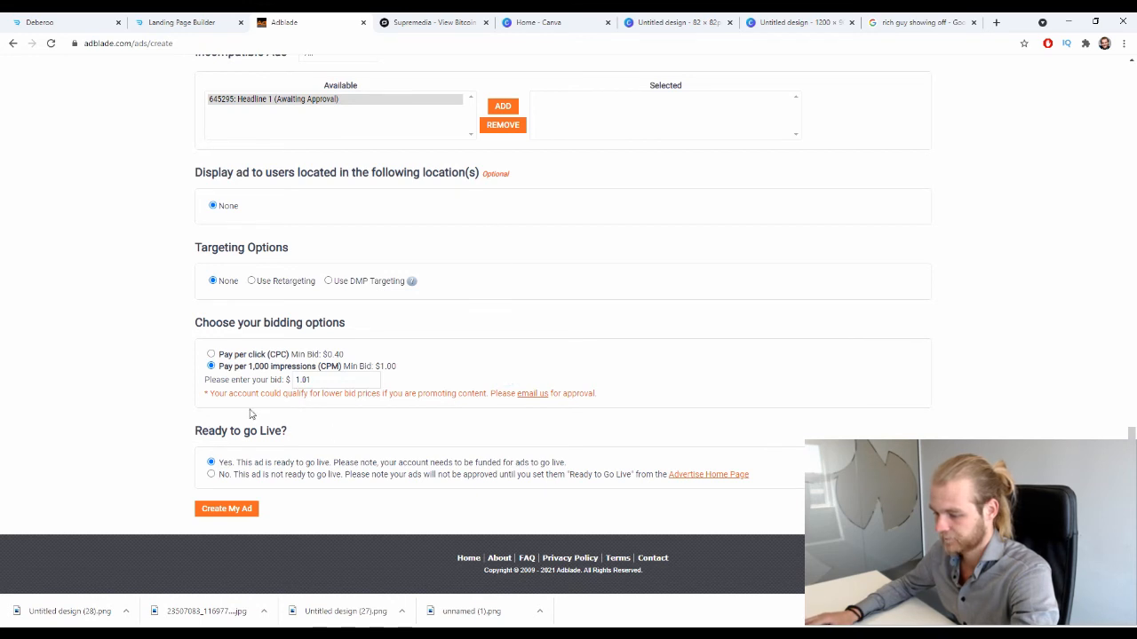
left_click_drag(214, 392, 423, 398)
left_click(348, 401)
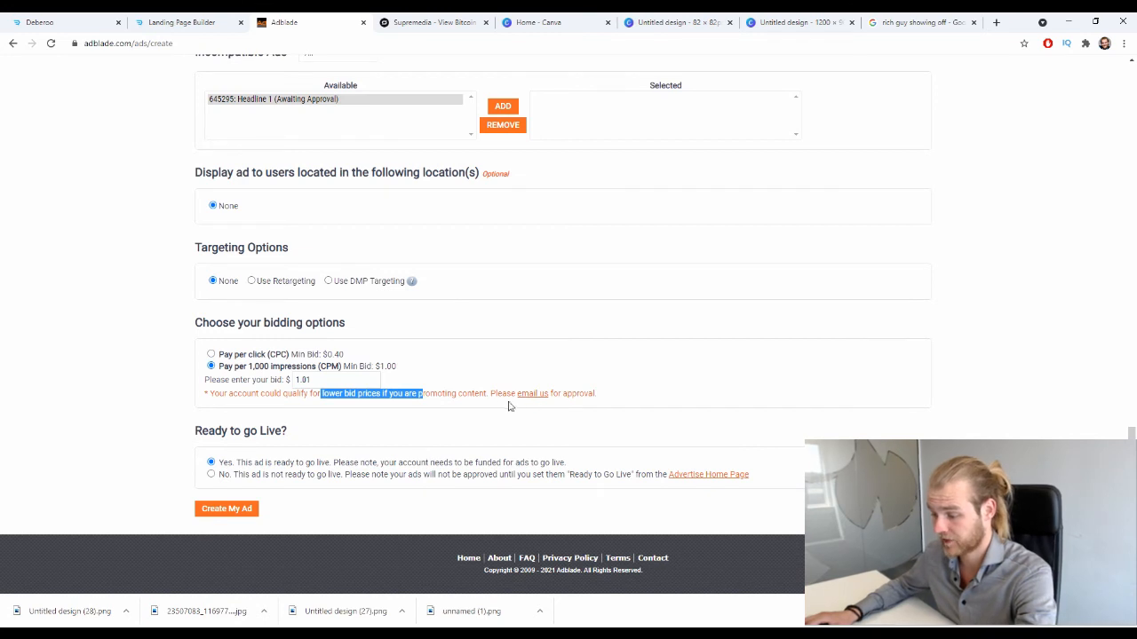
left_click(467, 393)
left_click(425, 414)
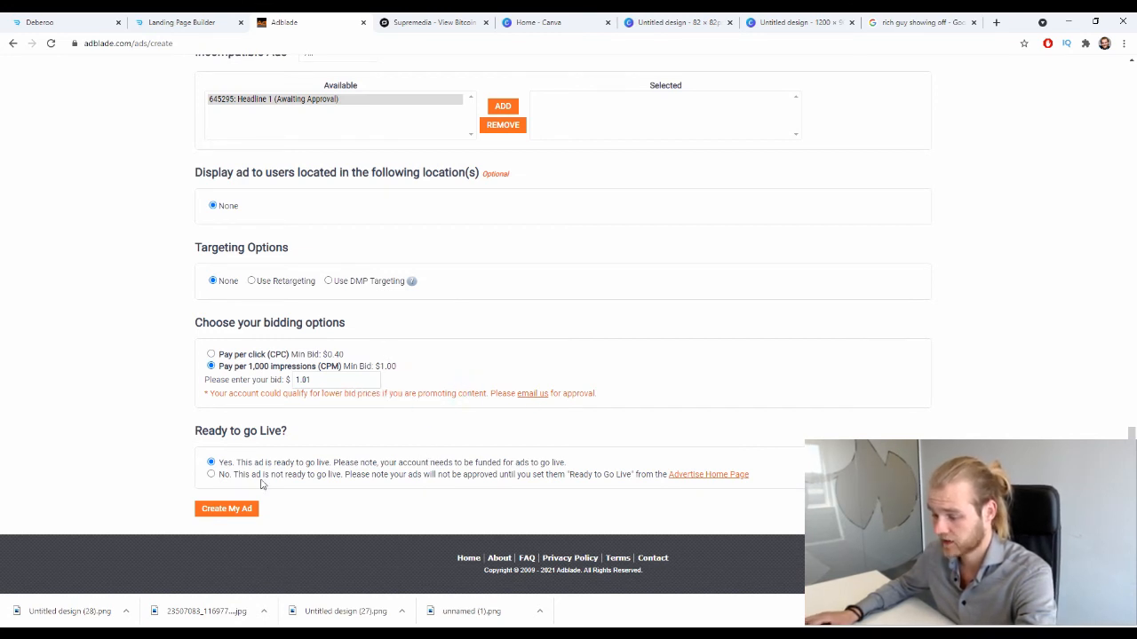
Mark the ad as not ready to go live and submit it for creation
left_click(309, 459)
left_click(214, 462)
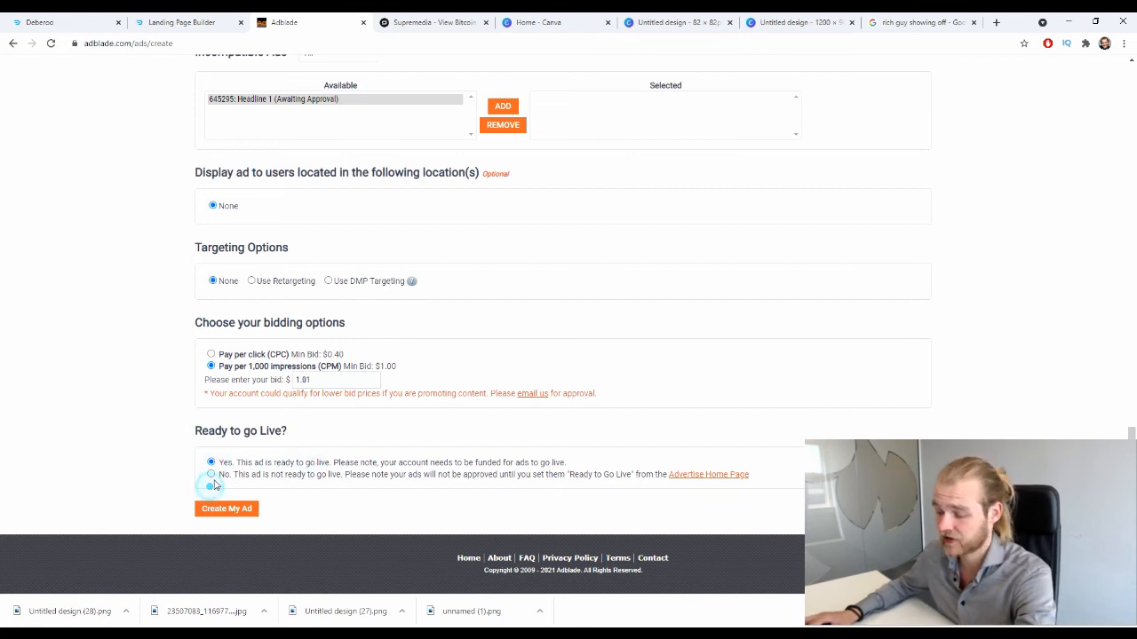
left_click(210, 474)
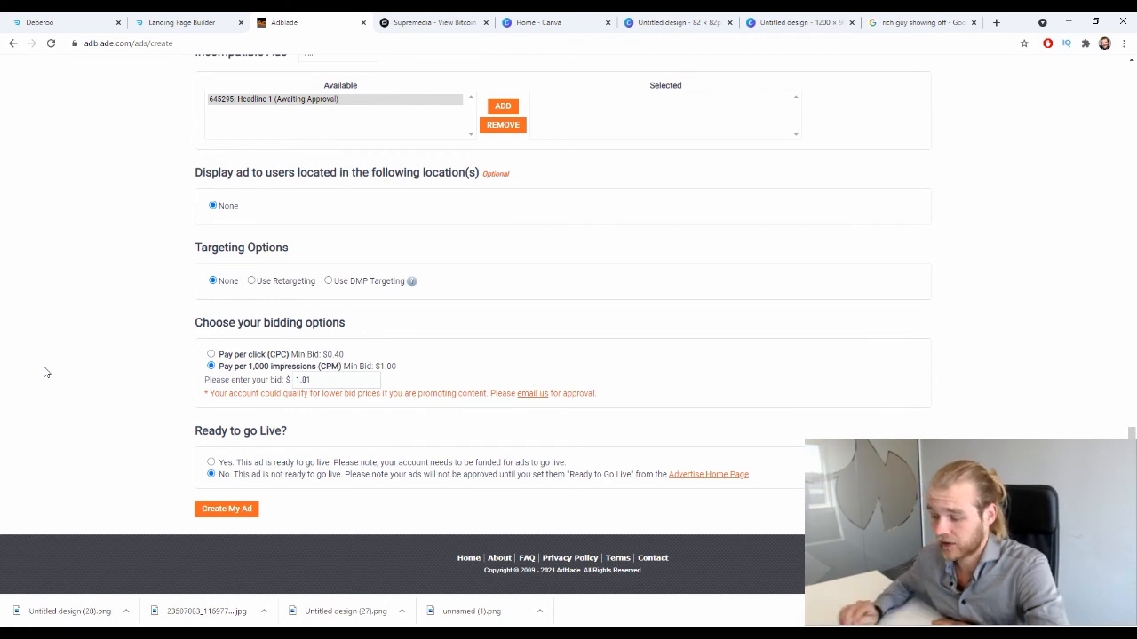
left_click(226, 509)
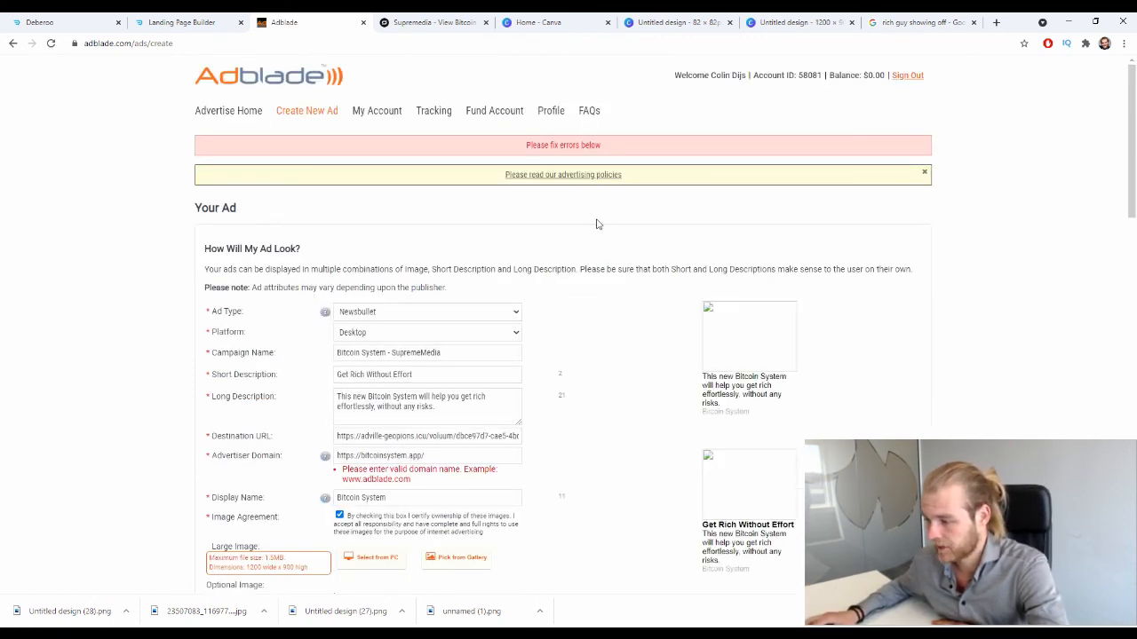
scroll(586, 140, "down", 3)
scroll(587, 139, "up", 1)
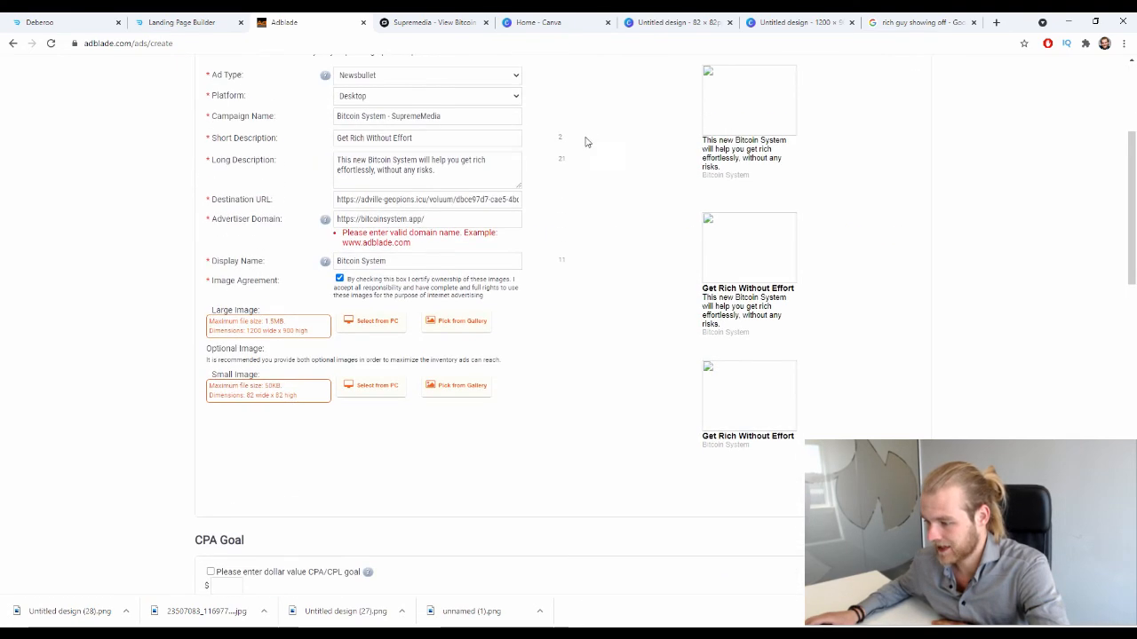
left_click_drag(364, 233, 436, 246)
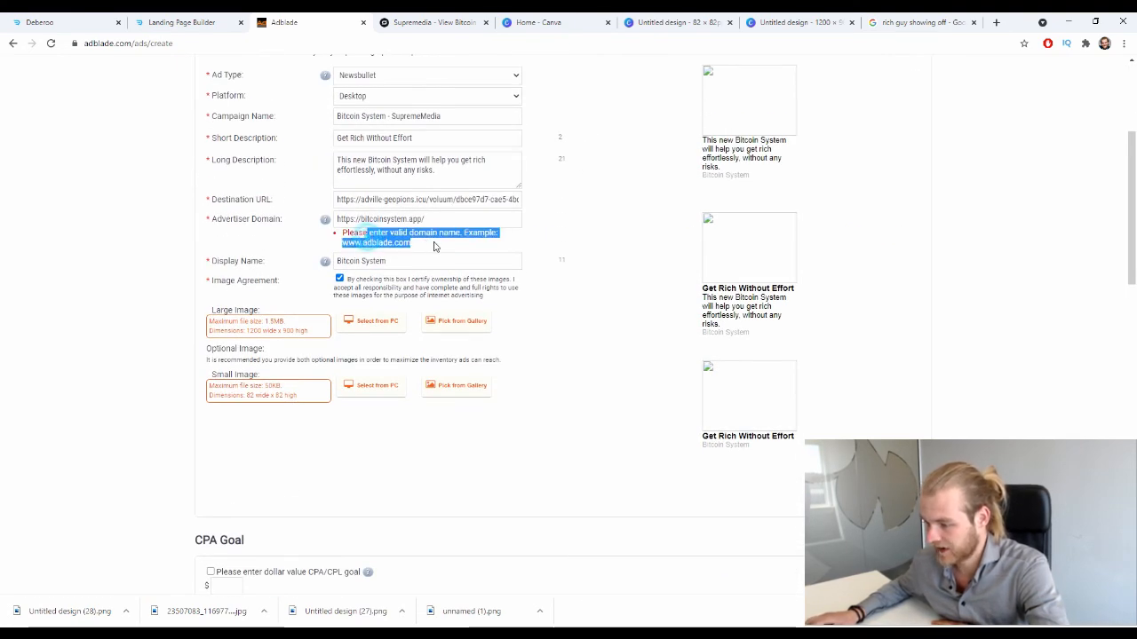
left_click(396, 252)
left_click_drag(359, 221, 305, 222)
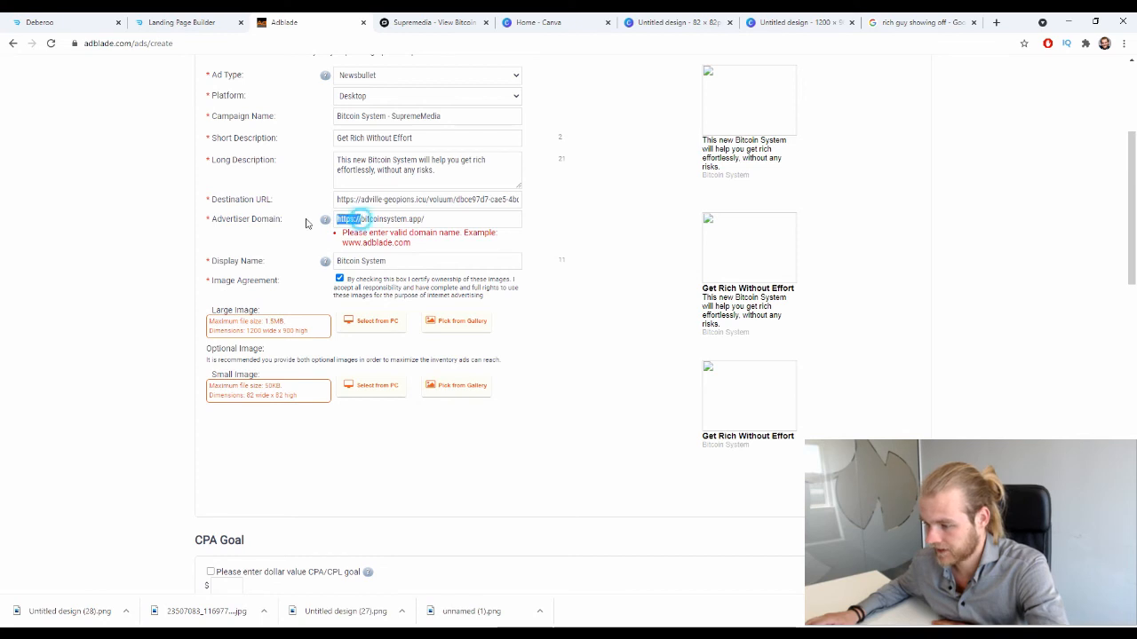
type("www.")
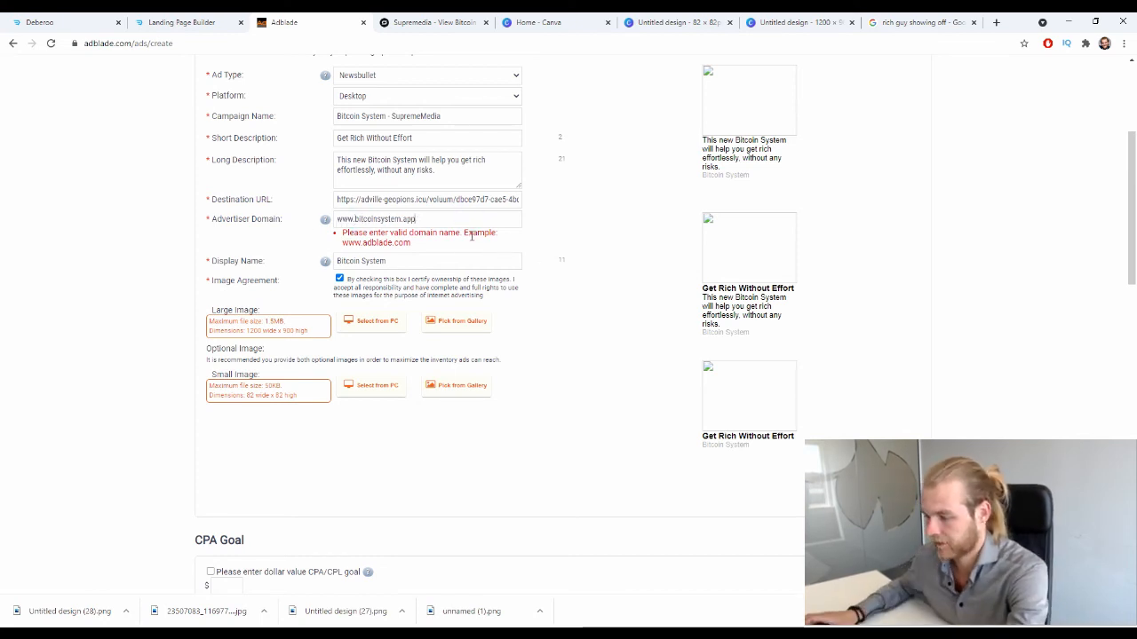
scroll(599, 320, "down", 15)
scroll(382, 493, "down", 2)
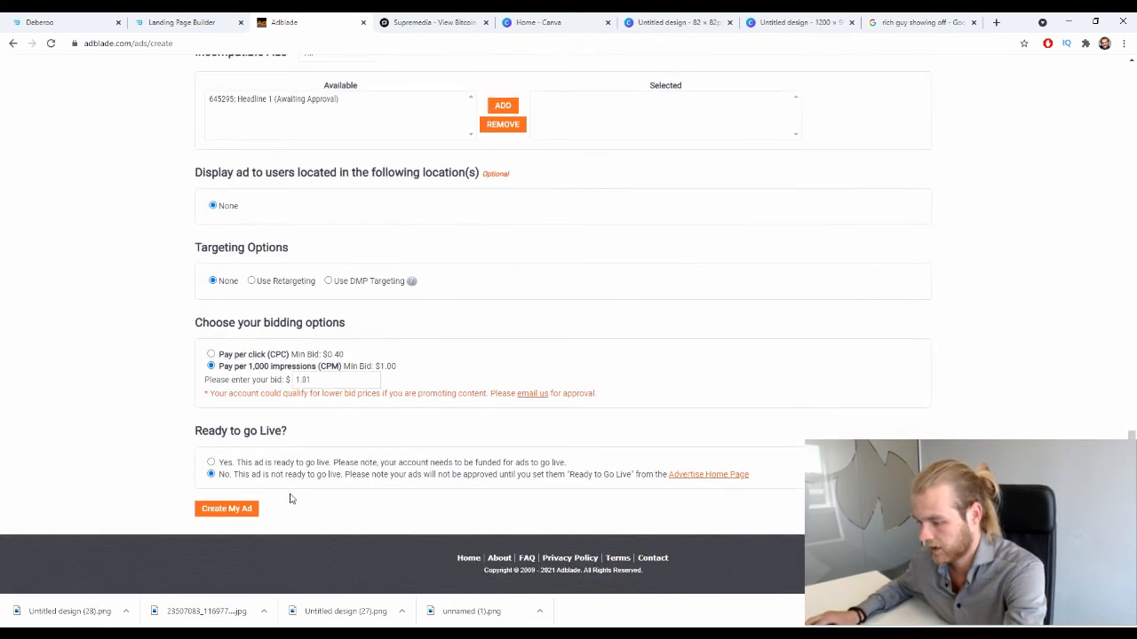
left_click(226, 515)
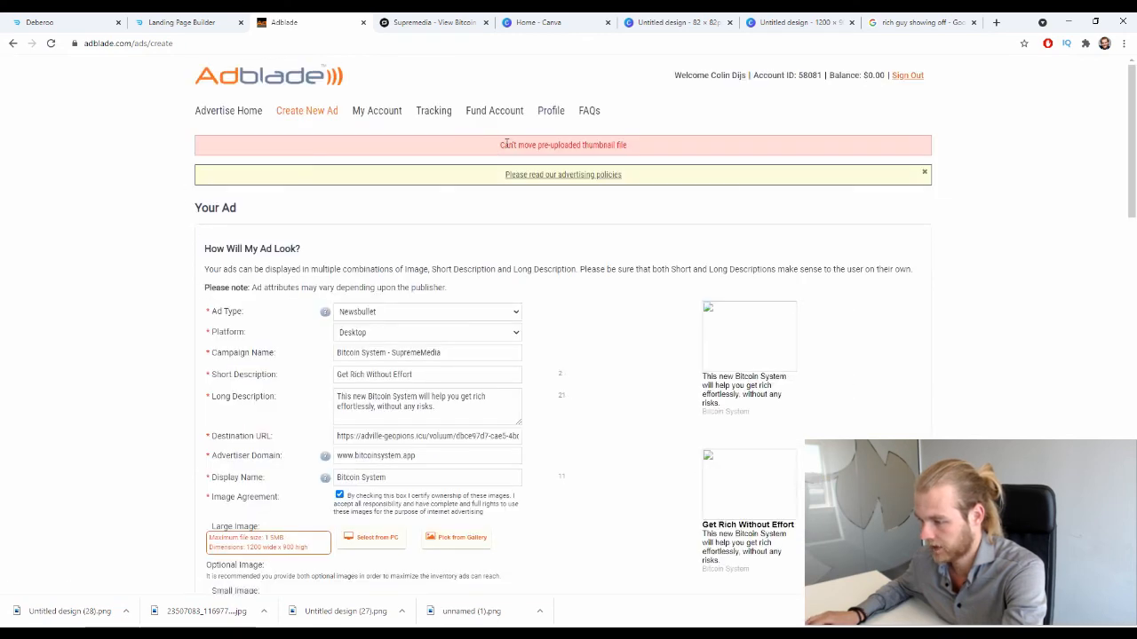
Upload Untitled design (27) from the Downloads folder again as the ad's small image
scroll(504, 144, "down", 5)
scroll(501, 139, "up", 4)
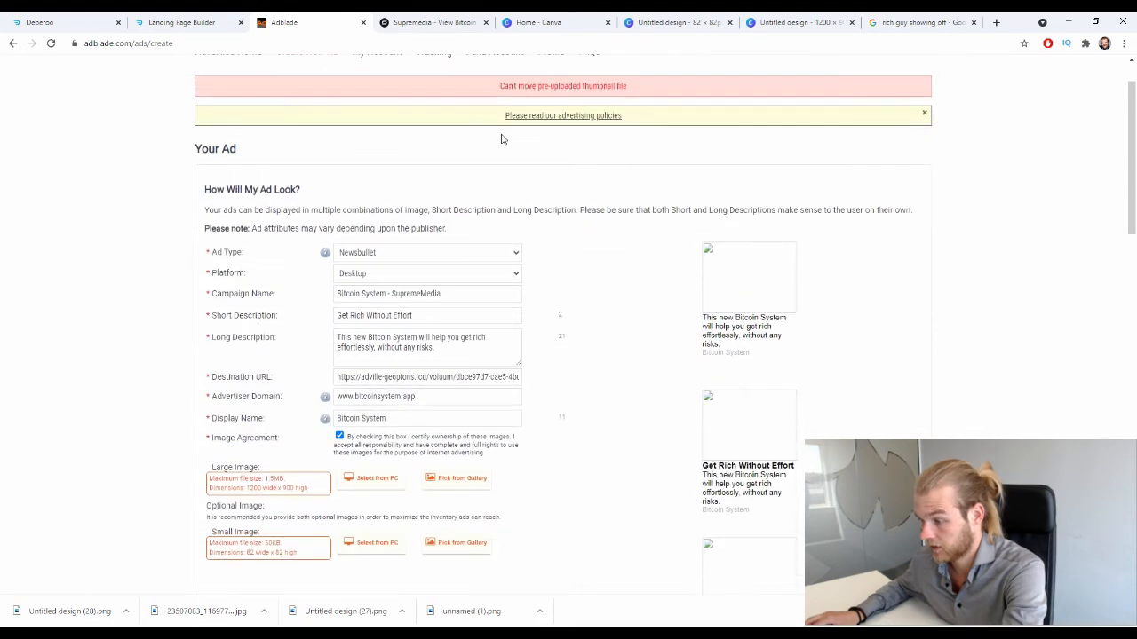
scroll(502, 138, "down", 7)
scroll(457, 254, "up", 5)
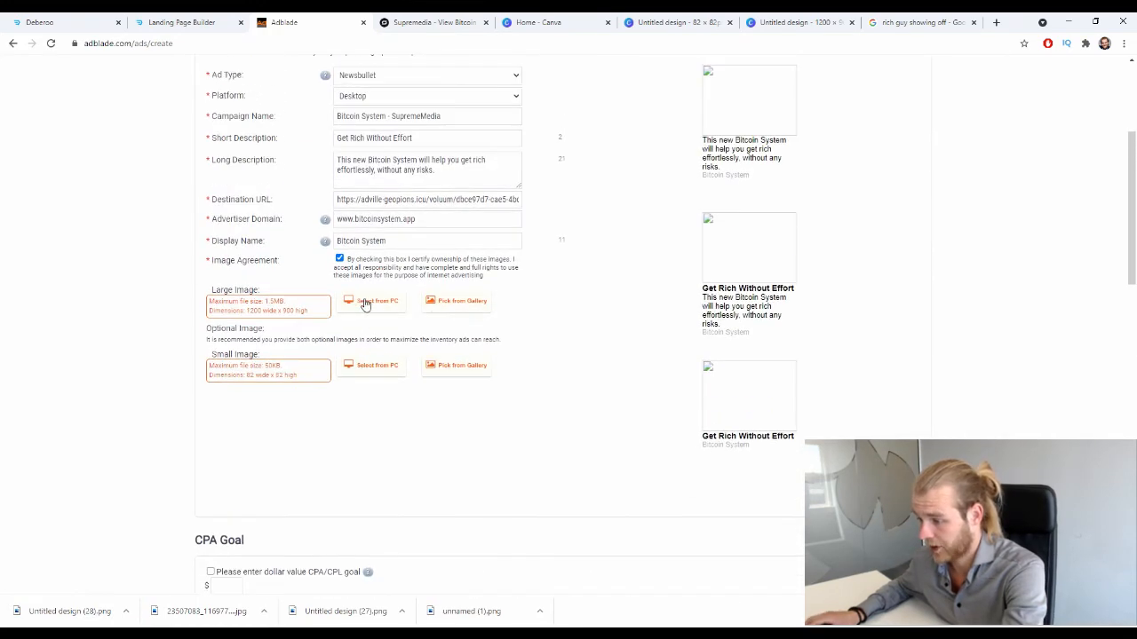
left_click(373, 365)
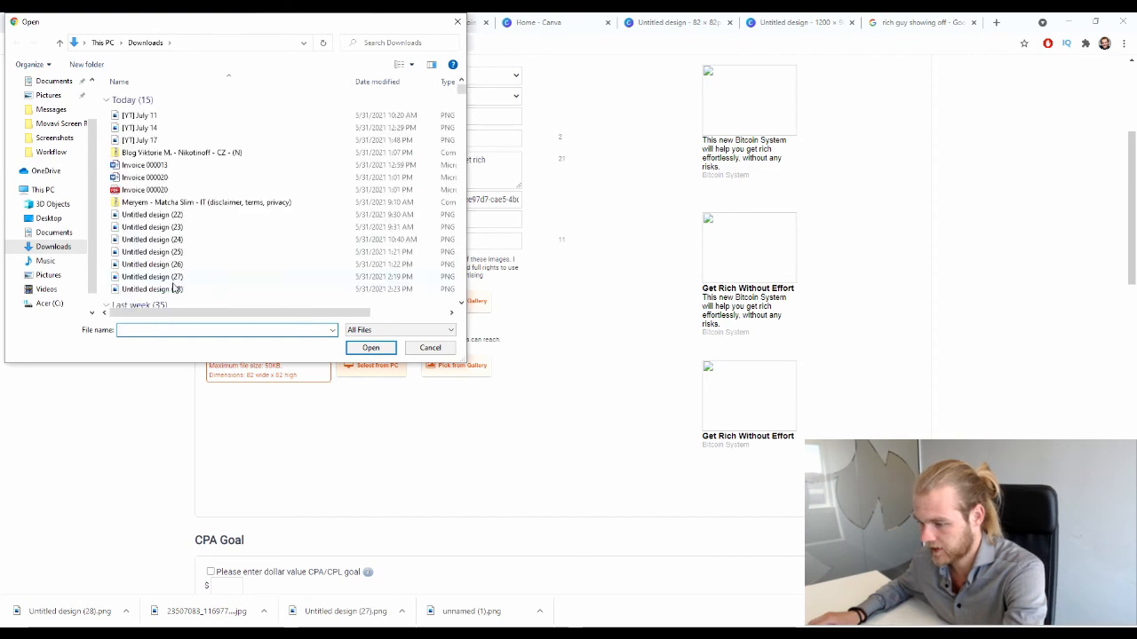
left_click(177, 276)
left_click(355, 349)
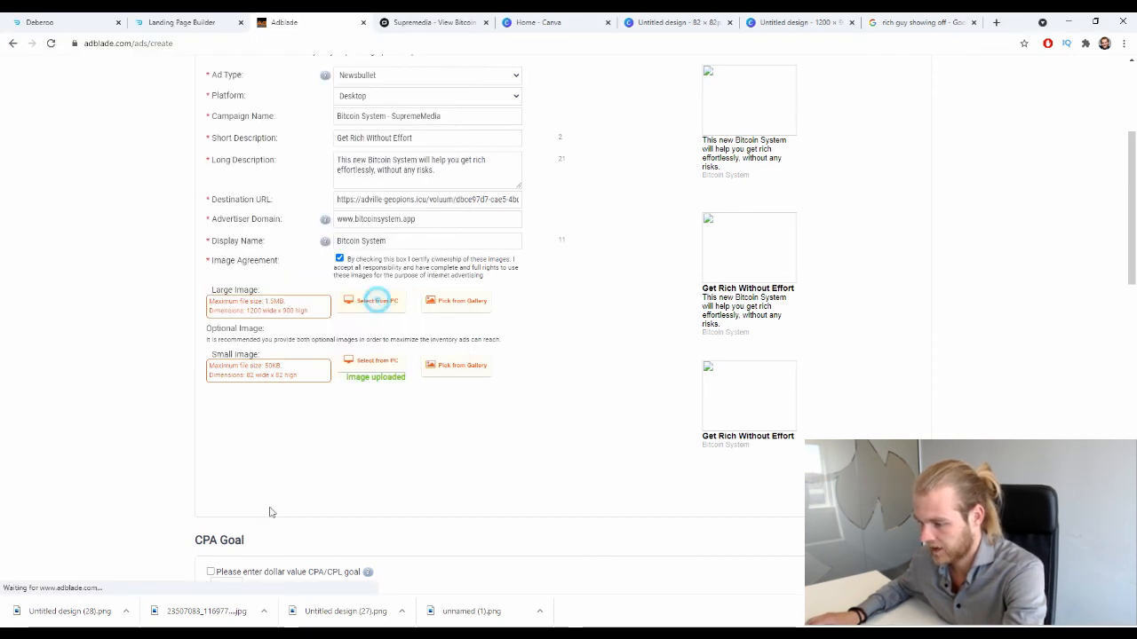
Upload Untitled design (28) from the Downloads folder again as the ad's large image
left_click(256, 307)
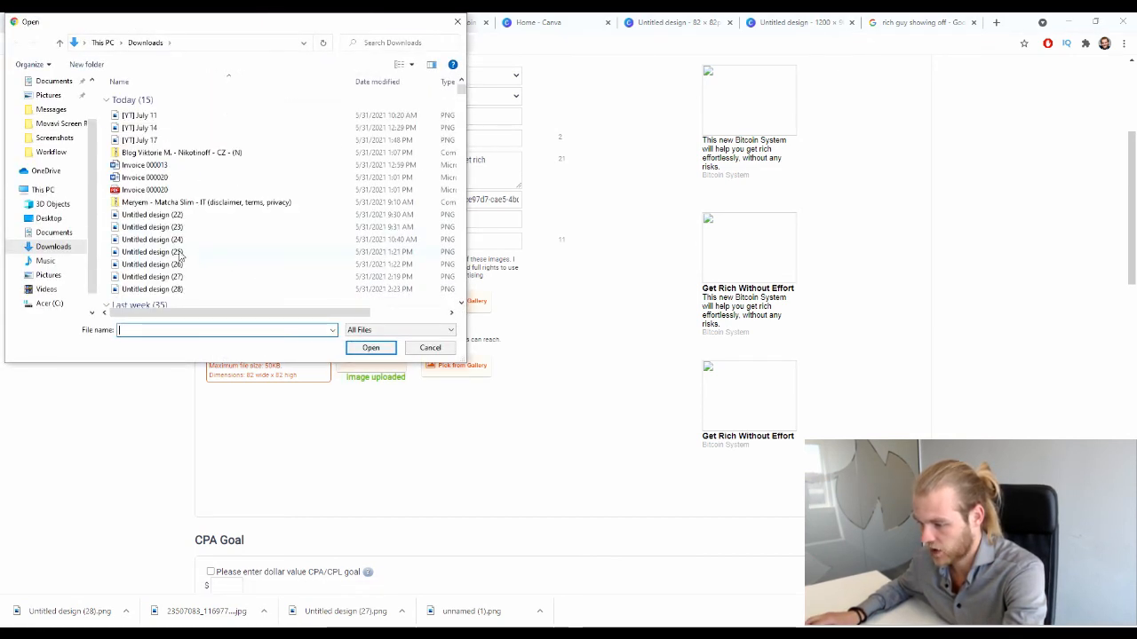
left_click(176, 290)
left_click(376, 349)
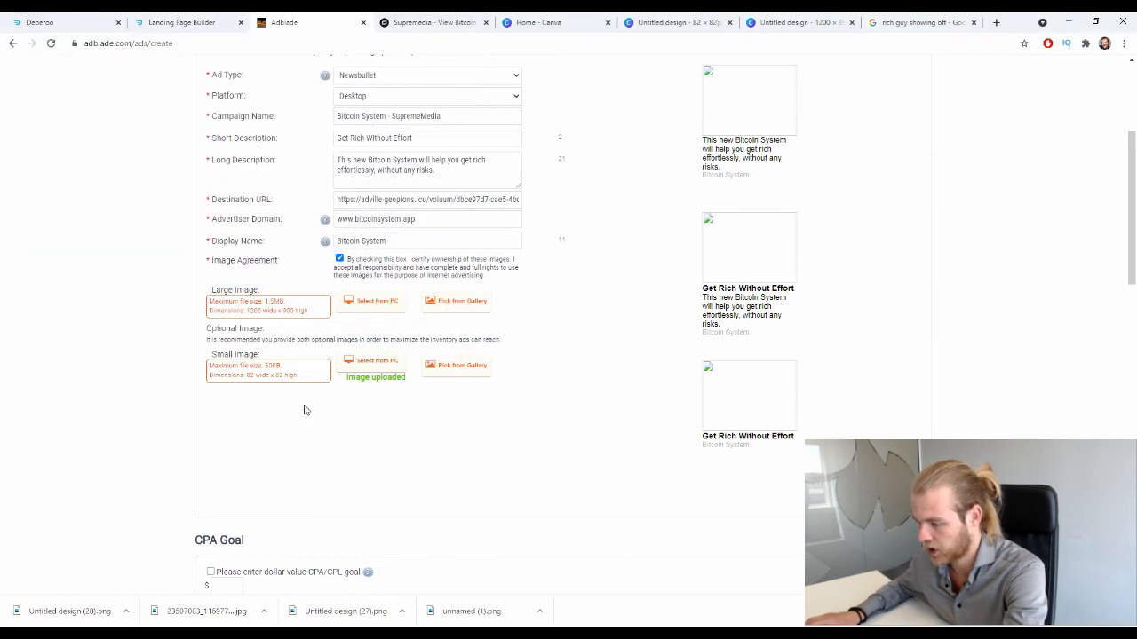
Check the ad previews, create the ad, and dismiss the Ready to Go Live reminder
scroll(424, 332, "up", 2)
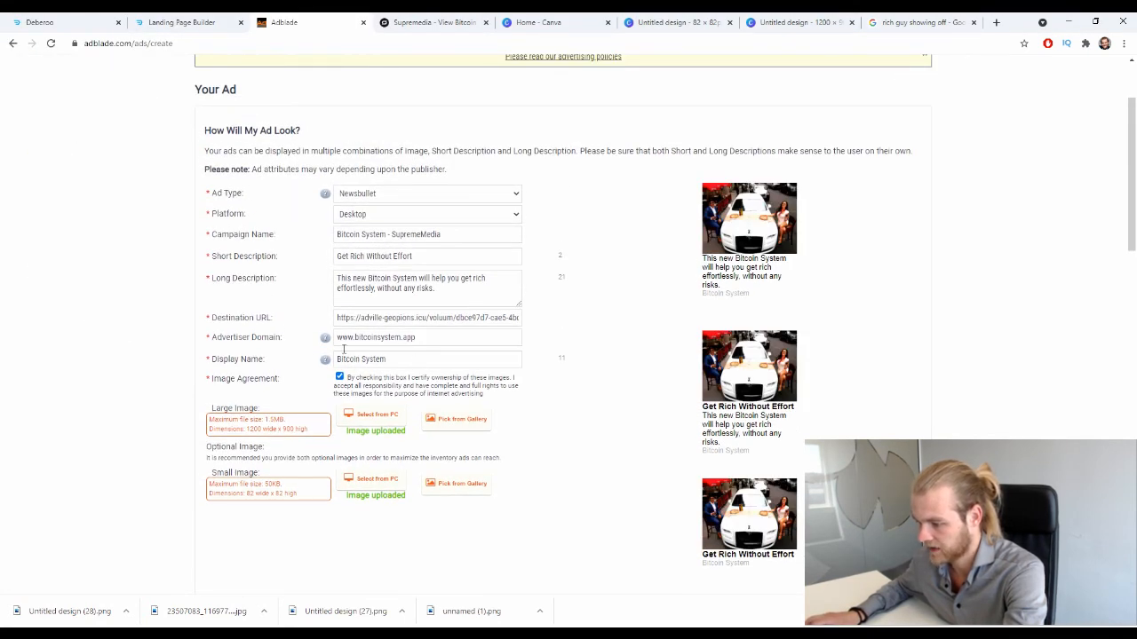
scroll(706, 414, "down", 1)
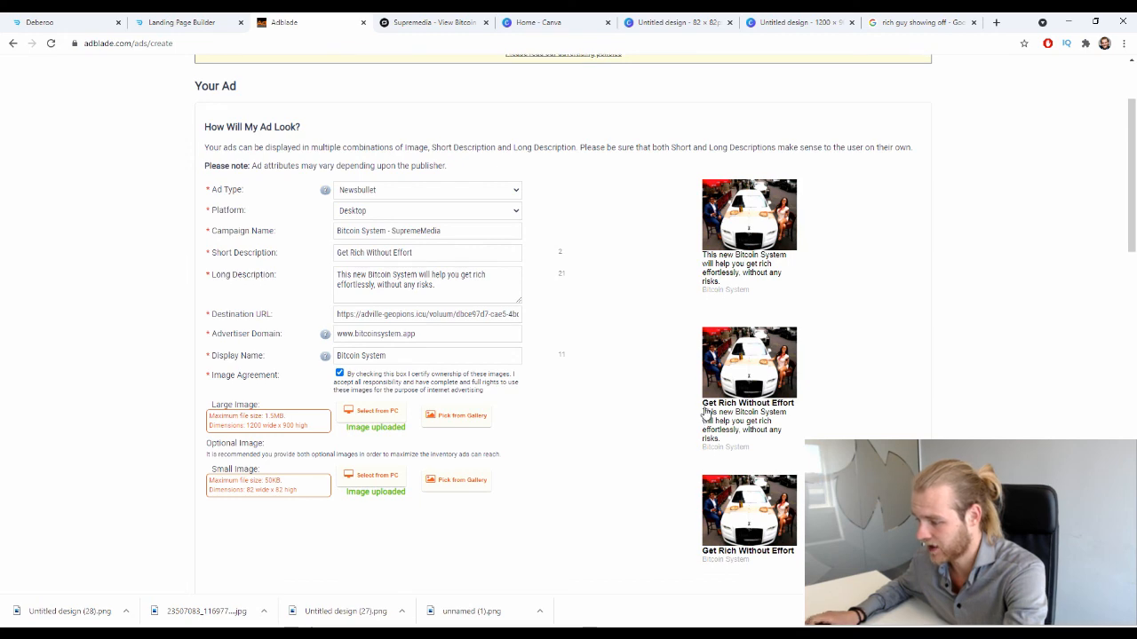
scroll(706, 414, "down", 20)
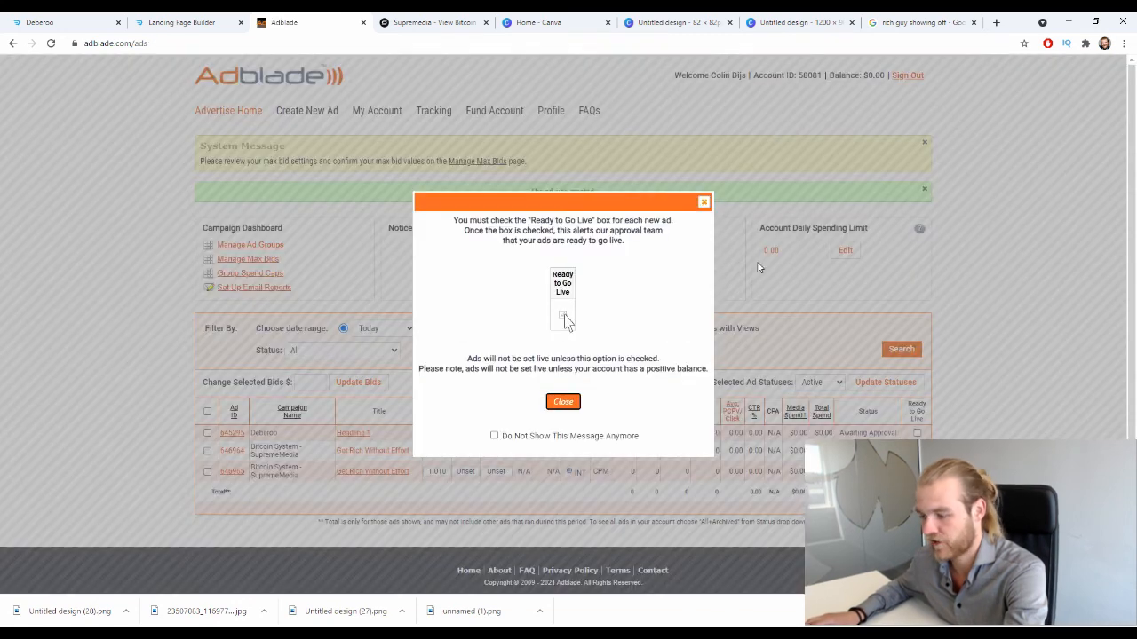
left_click(703, 203)
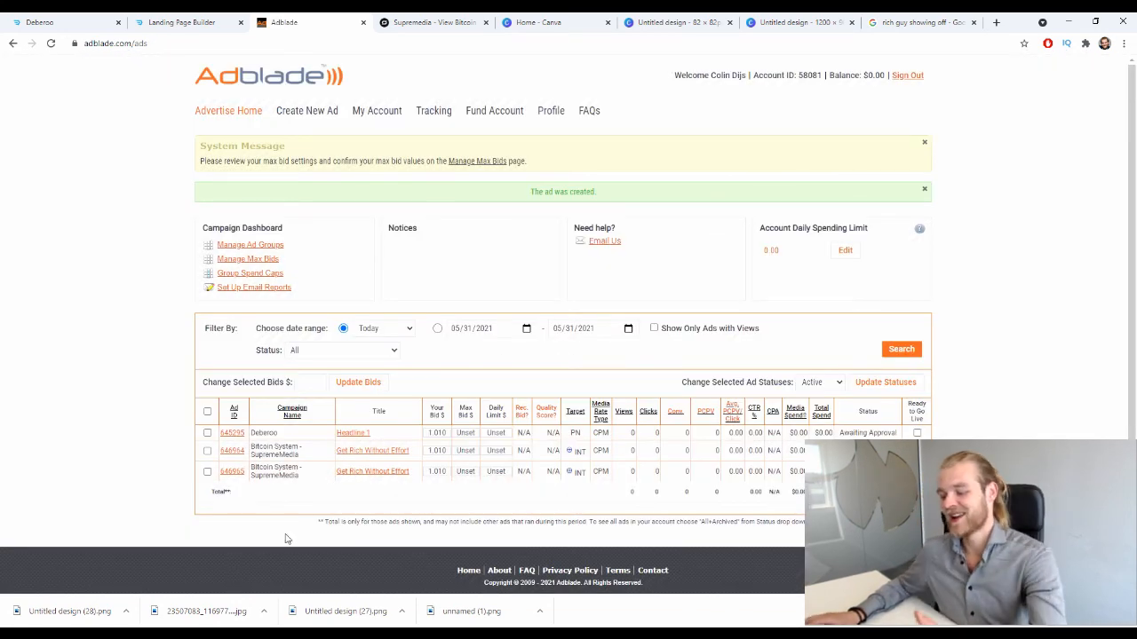